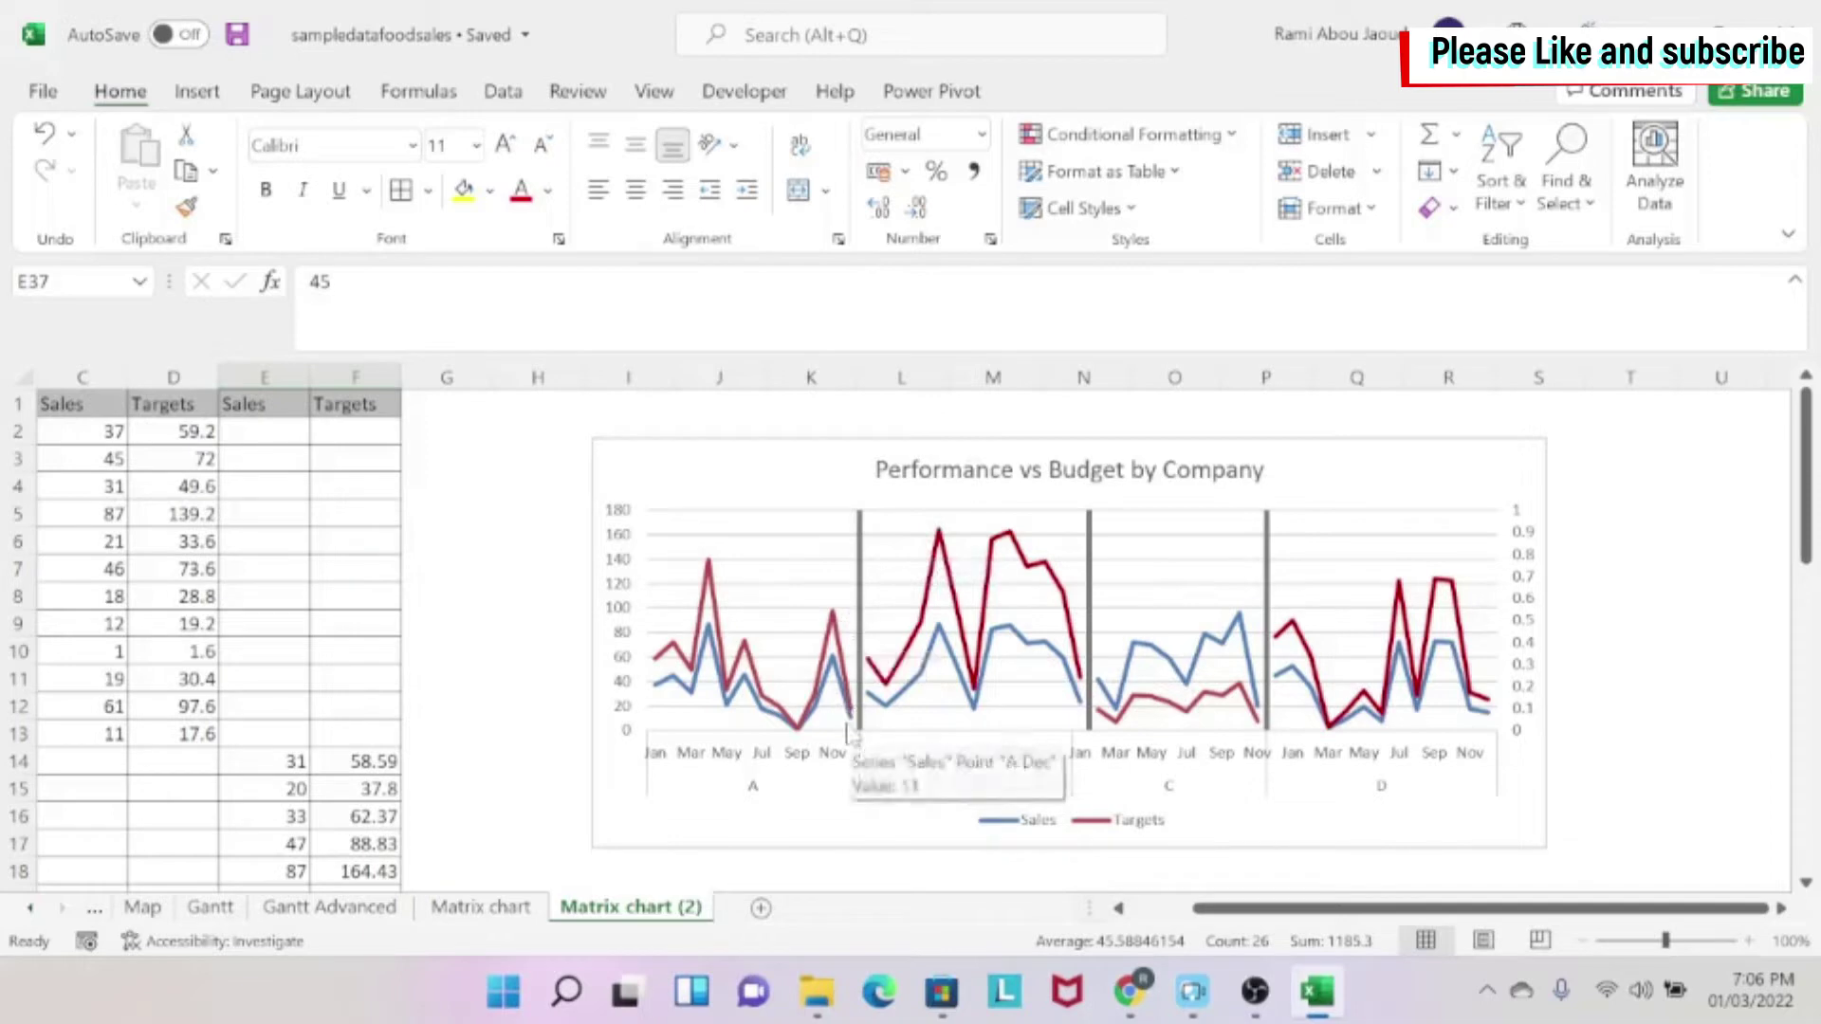
# On the Matrix chart sheet, select the Company, Month, Sales and Targets columns in turn.
pyautogui.click(479, 908)
pyautogui.scroll(7, 270, 559)
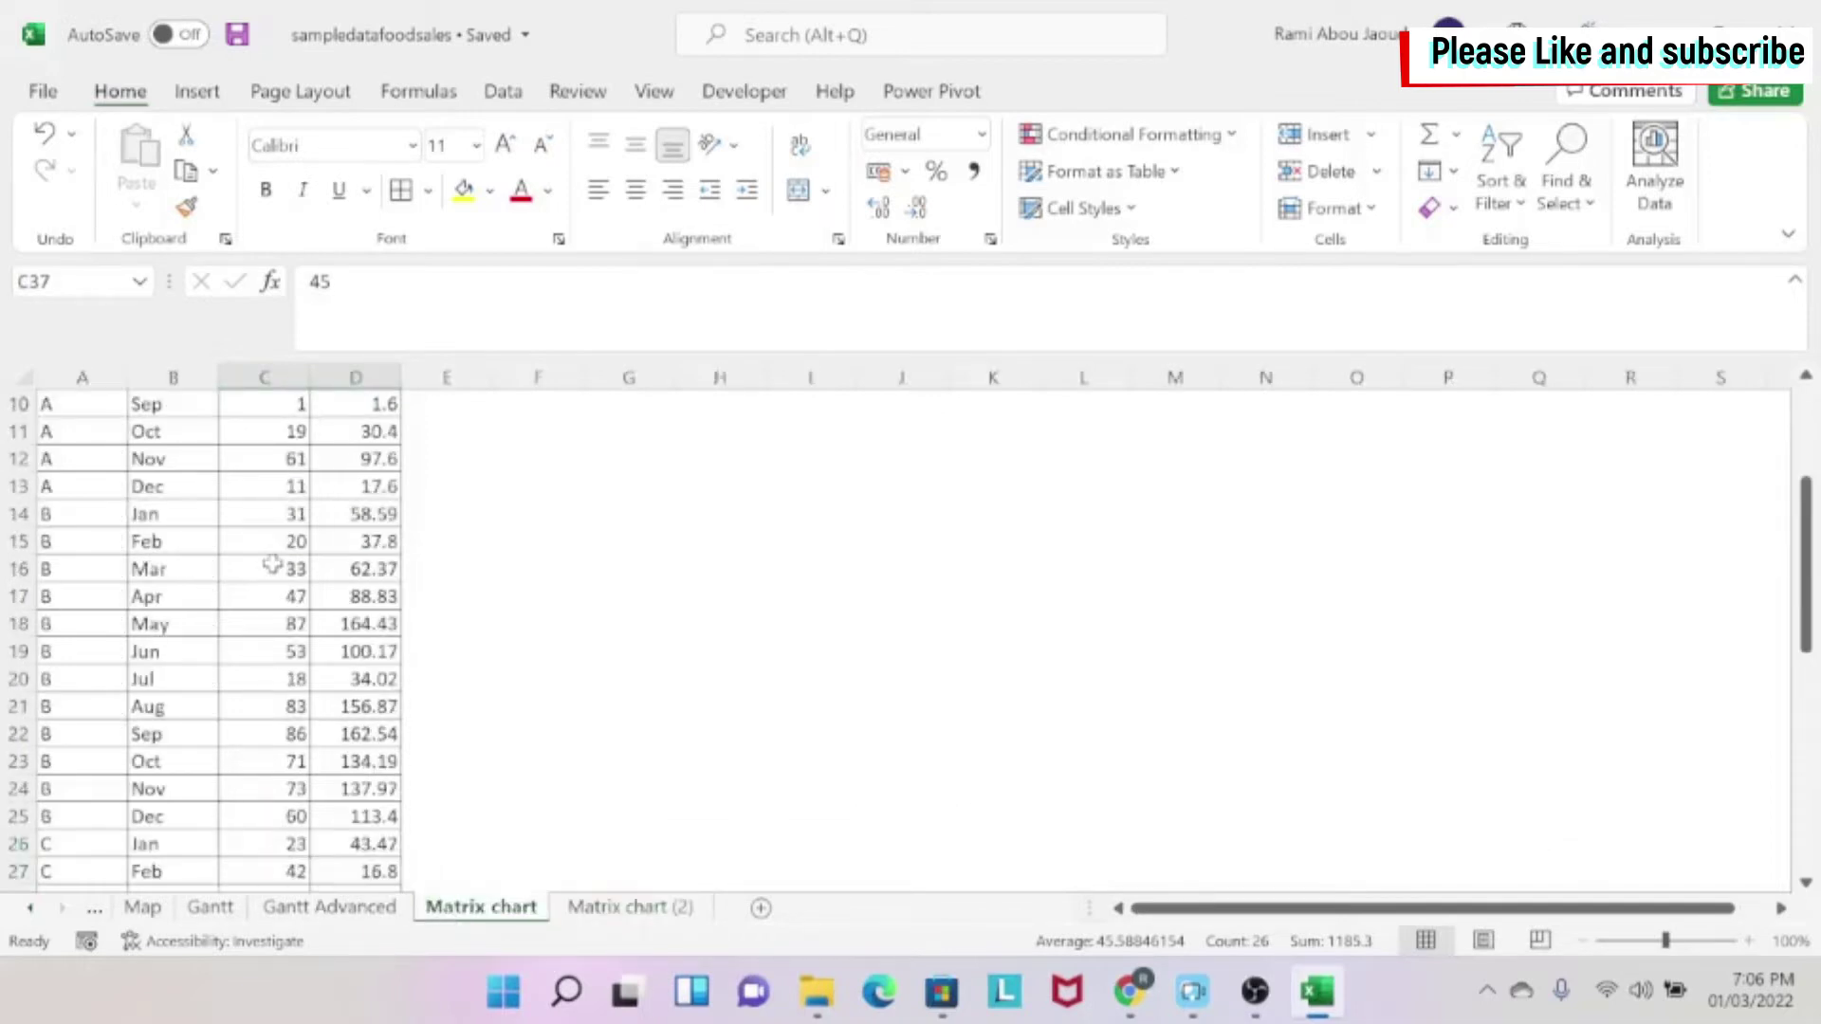
pyautogui.click(84, 377)
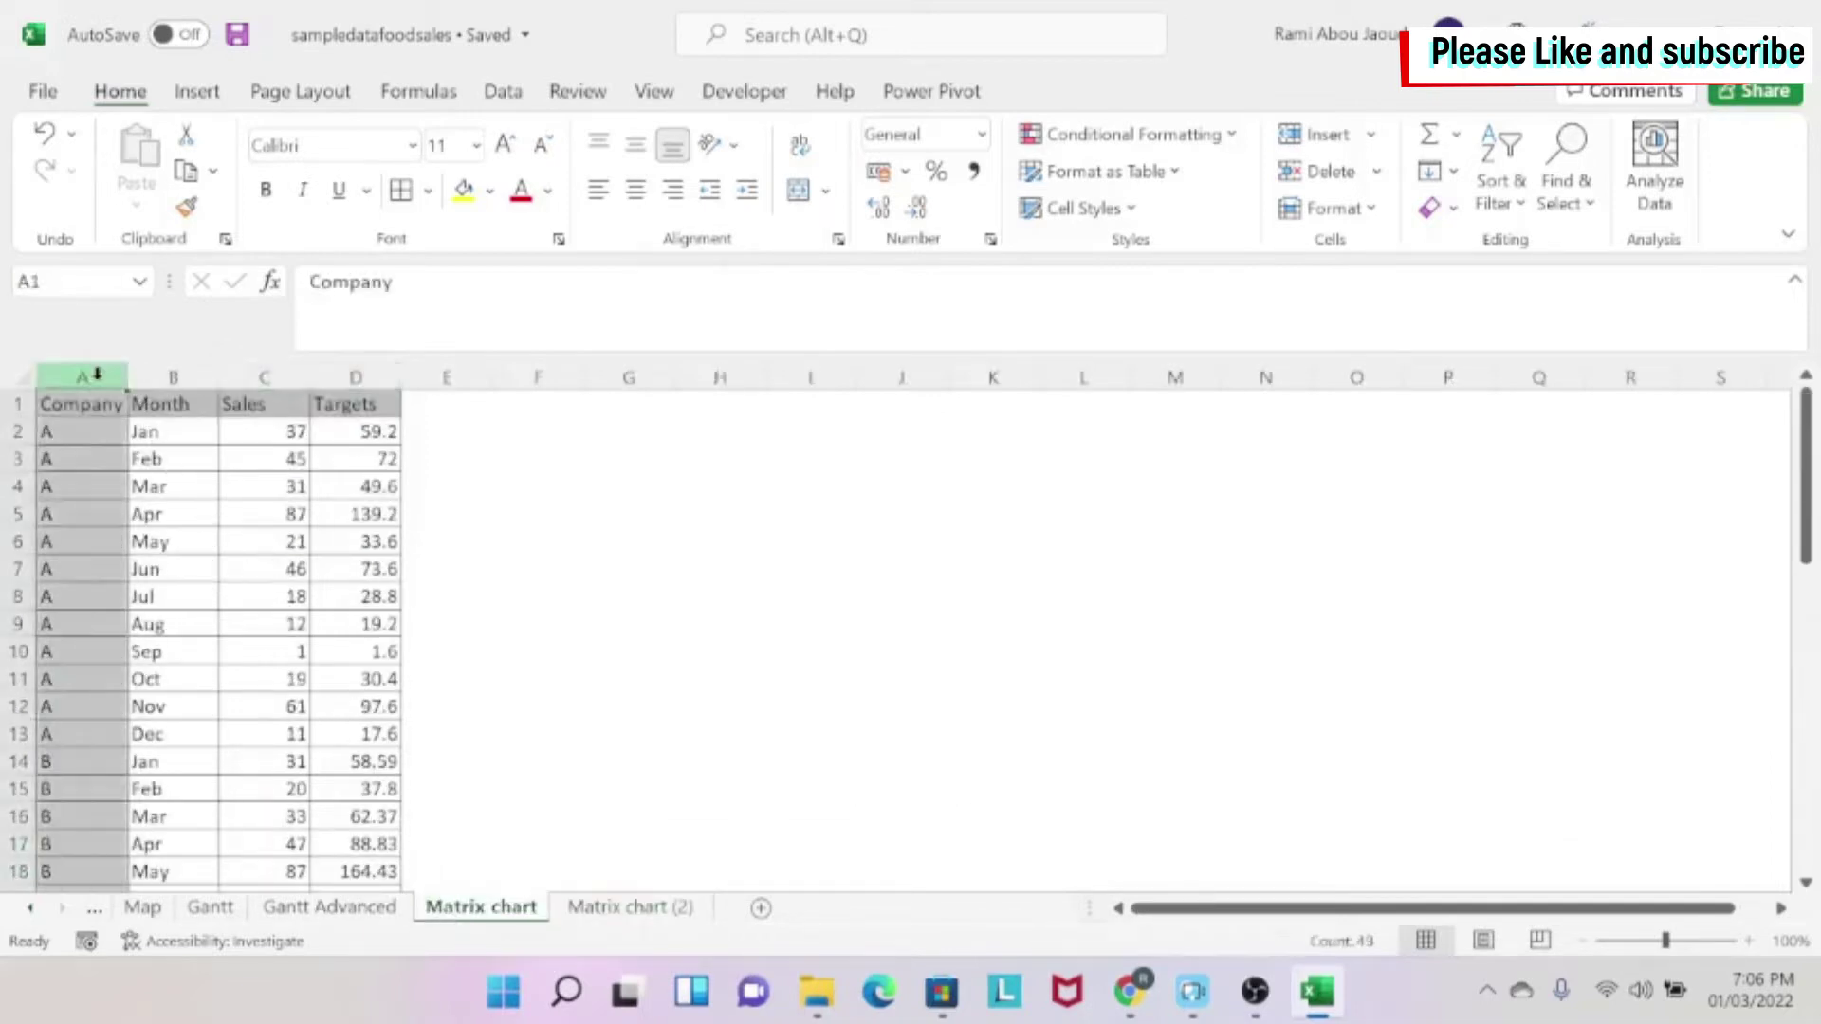
pyautogui.click(168, 377)
pyautogui.click(265, 378)
pyautogui.click(352, 375)
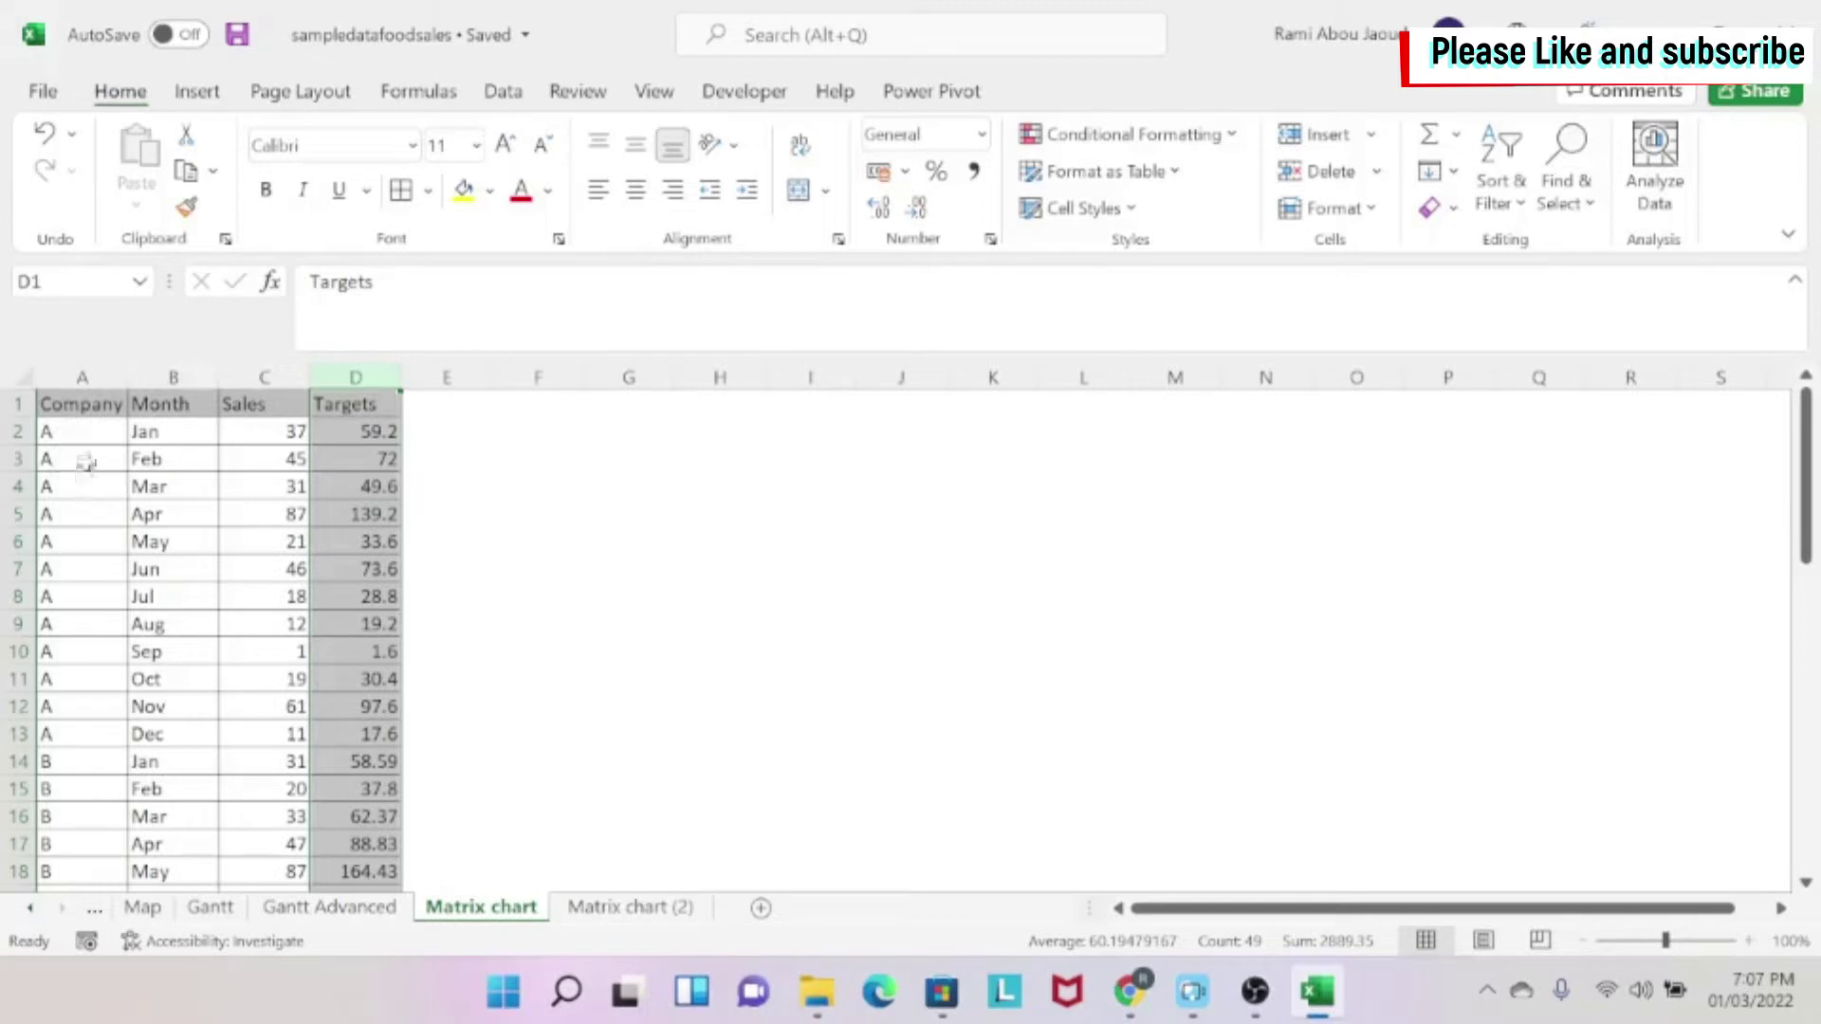
# Clear the repeated A labels in A3:A13 and the repeated B labels below them.
pyautogui.click(86, 462)
pyautogui.moveTo(86, 462); pyautogui.dragTo(73, 732)
pyautogui.press('Delete')
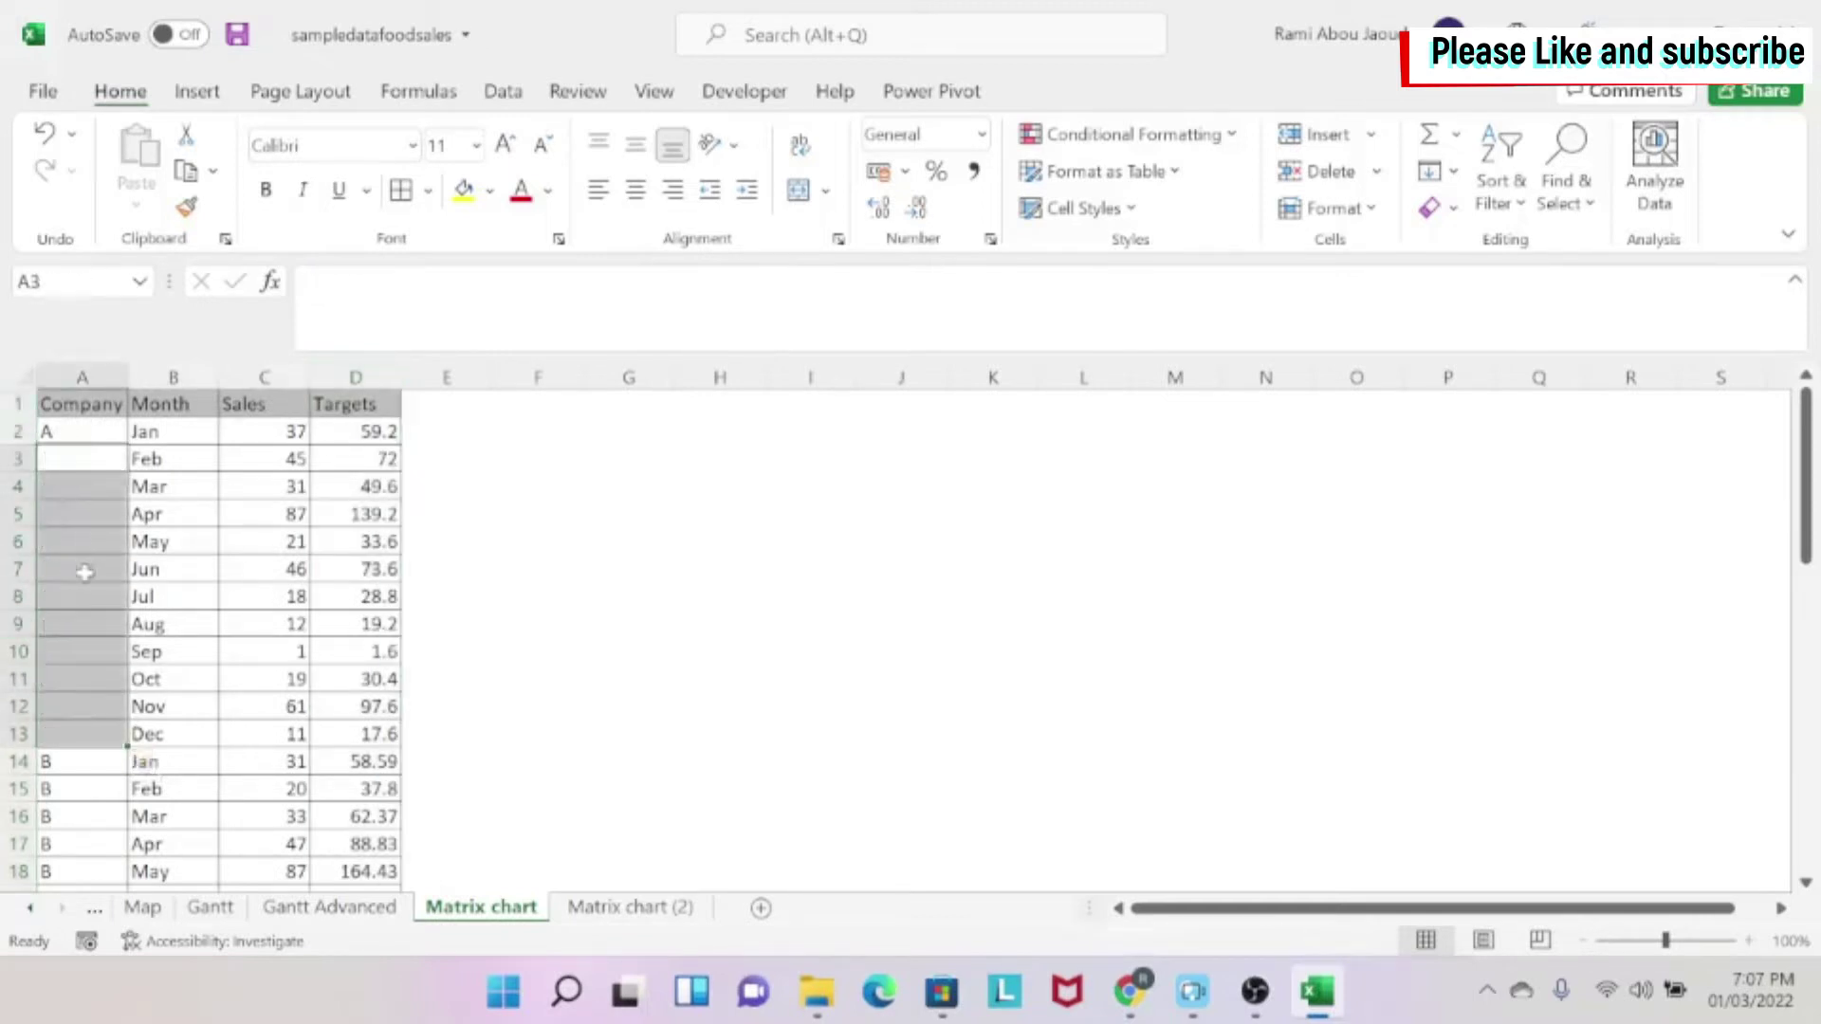
pyautogui.scroll(-2, 82, 616)
pyautogui.moveTo(73, 626); pyautogui.dragTo(69, 816)
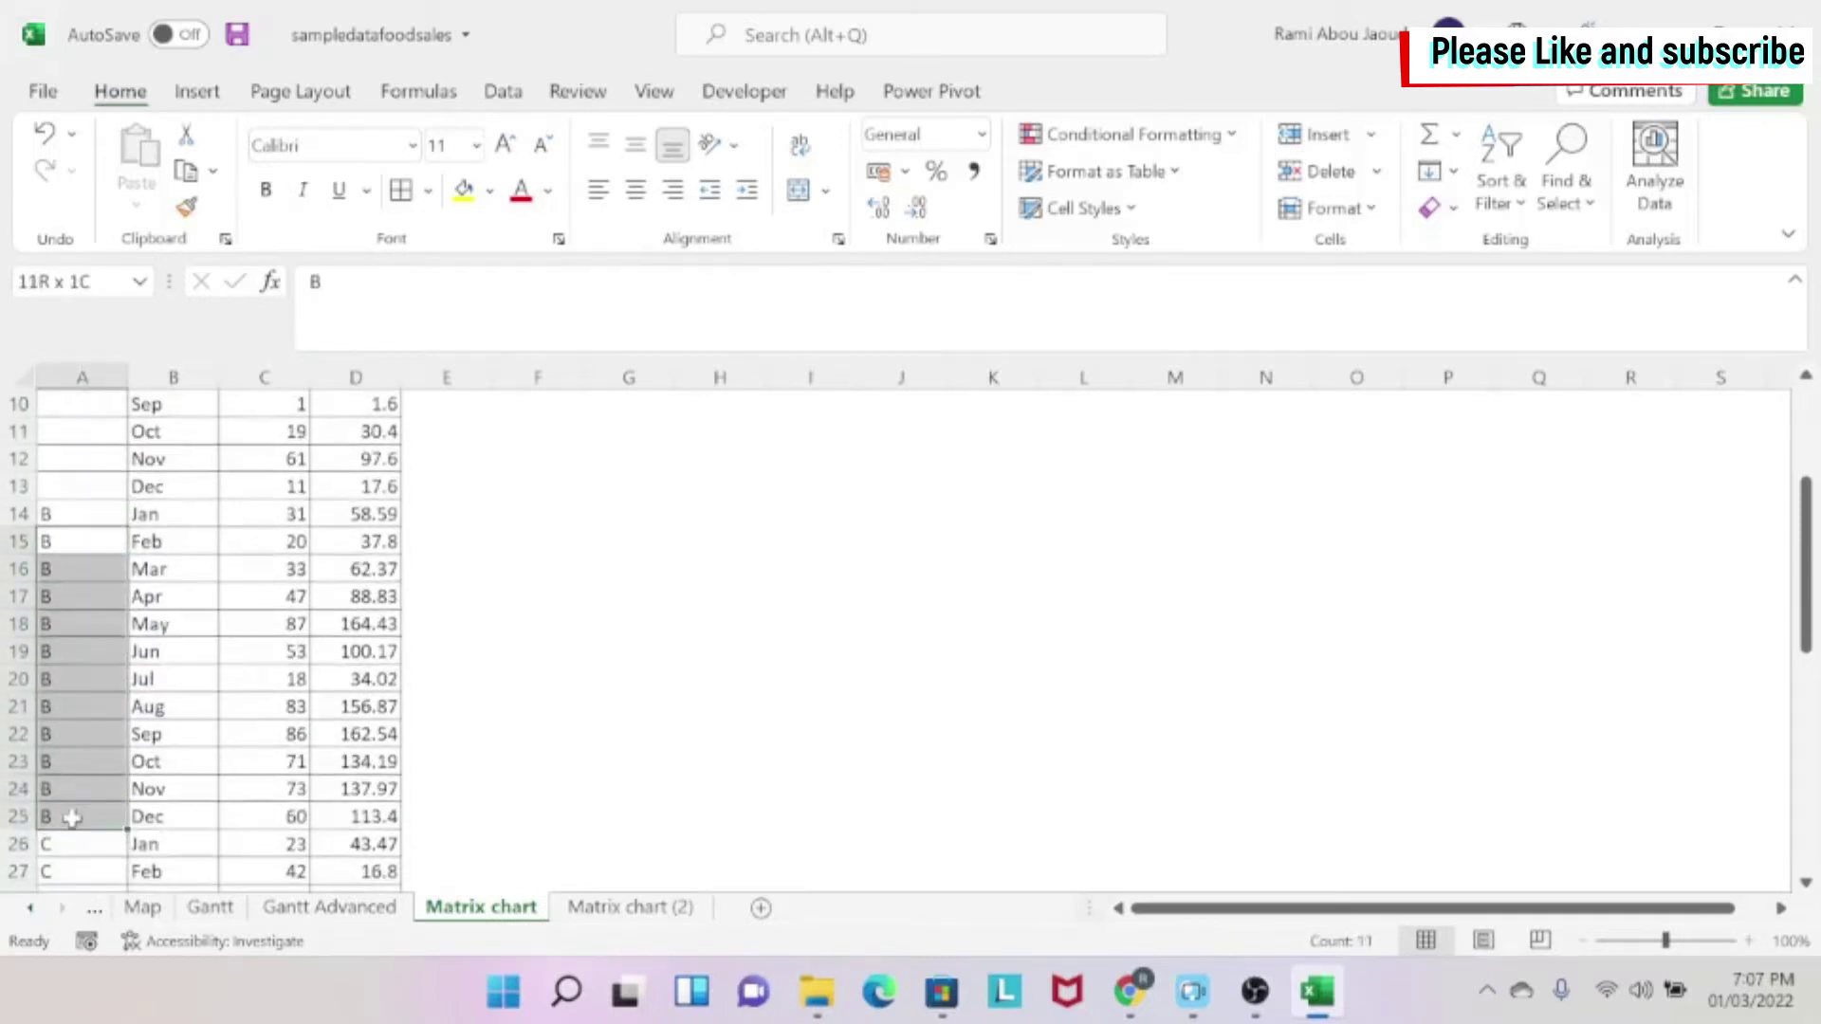
pyautogui.press('Delete')
# Clear the repeated C and D labels so each company letter appears once.
pyautogui.scroll(-2, 49, 750)
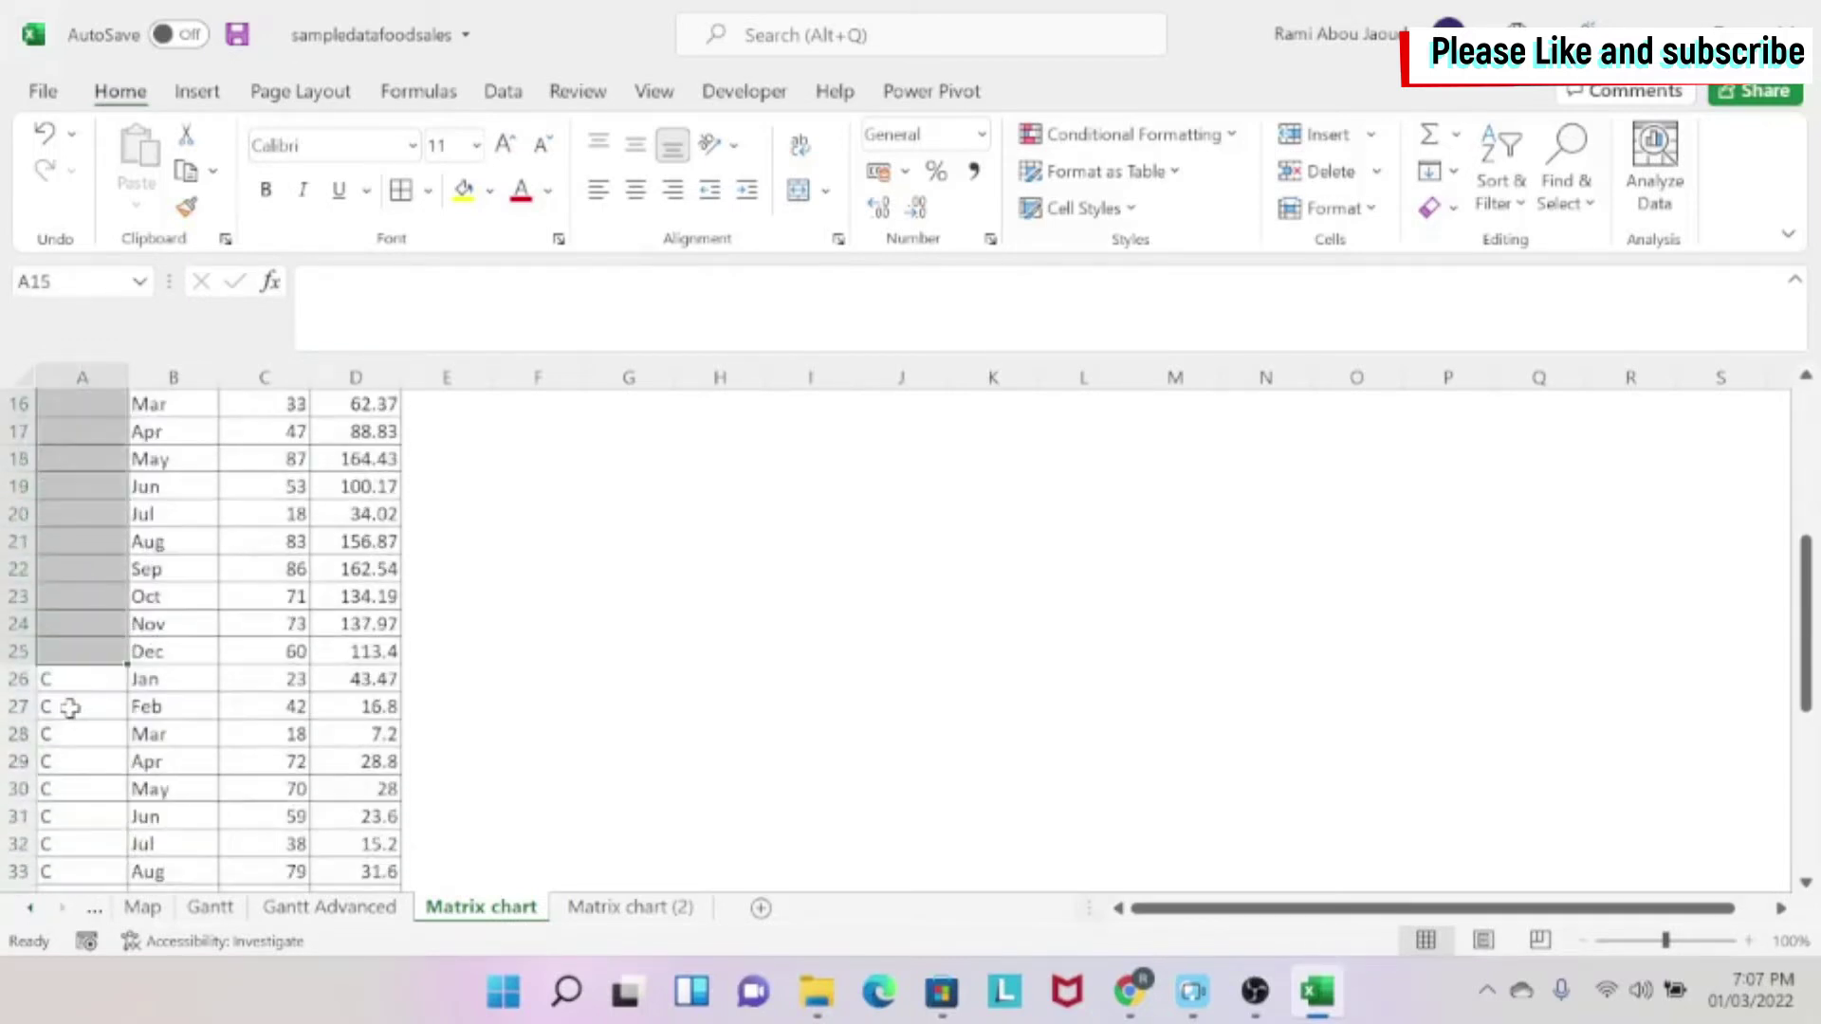
pyautogui.moveTo(71, 734); pyautogui.dragTo(90, 834)
pyautogui.press('Delete')
pyautogui.scroll(-2, 73, 711)
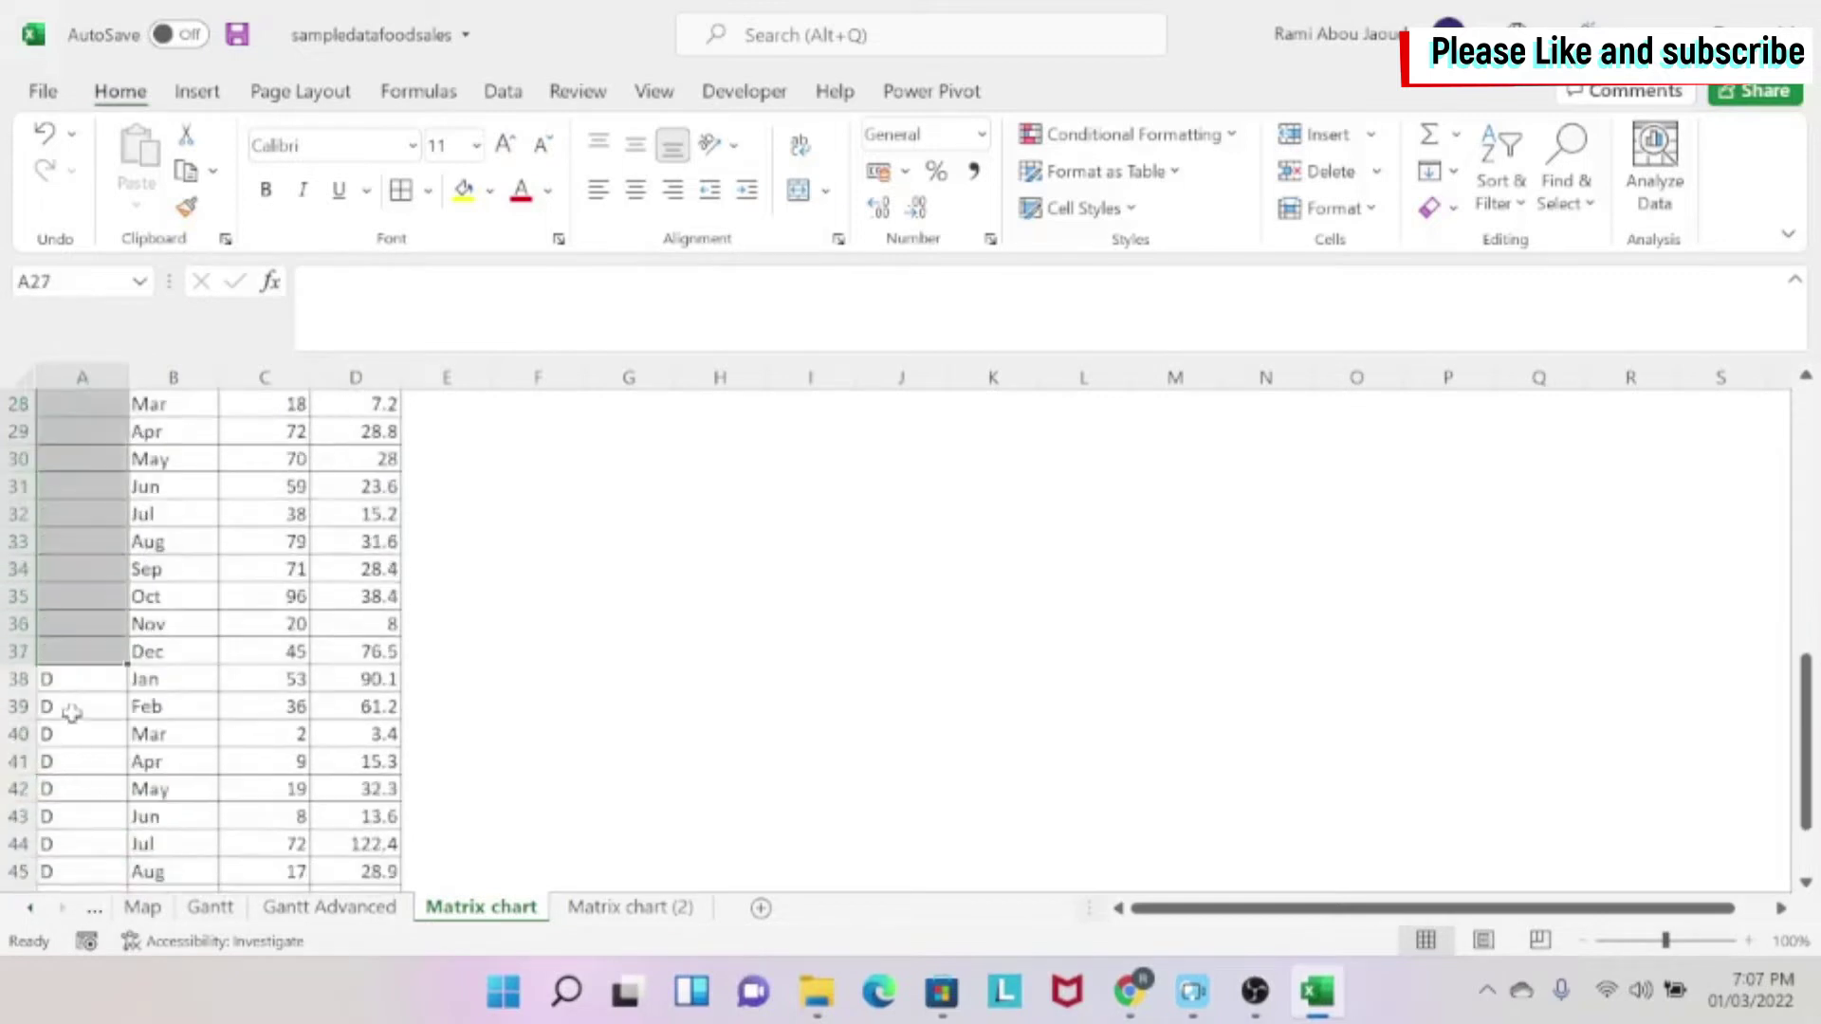
pyautogui.moveTo(72, 712); pyautogui.dragTo(81, 853)
pyautogui.press('Delete')
pyautogui.scroll(11, 294, 716)
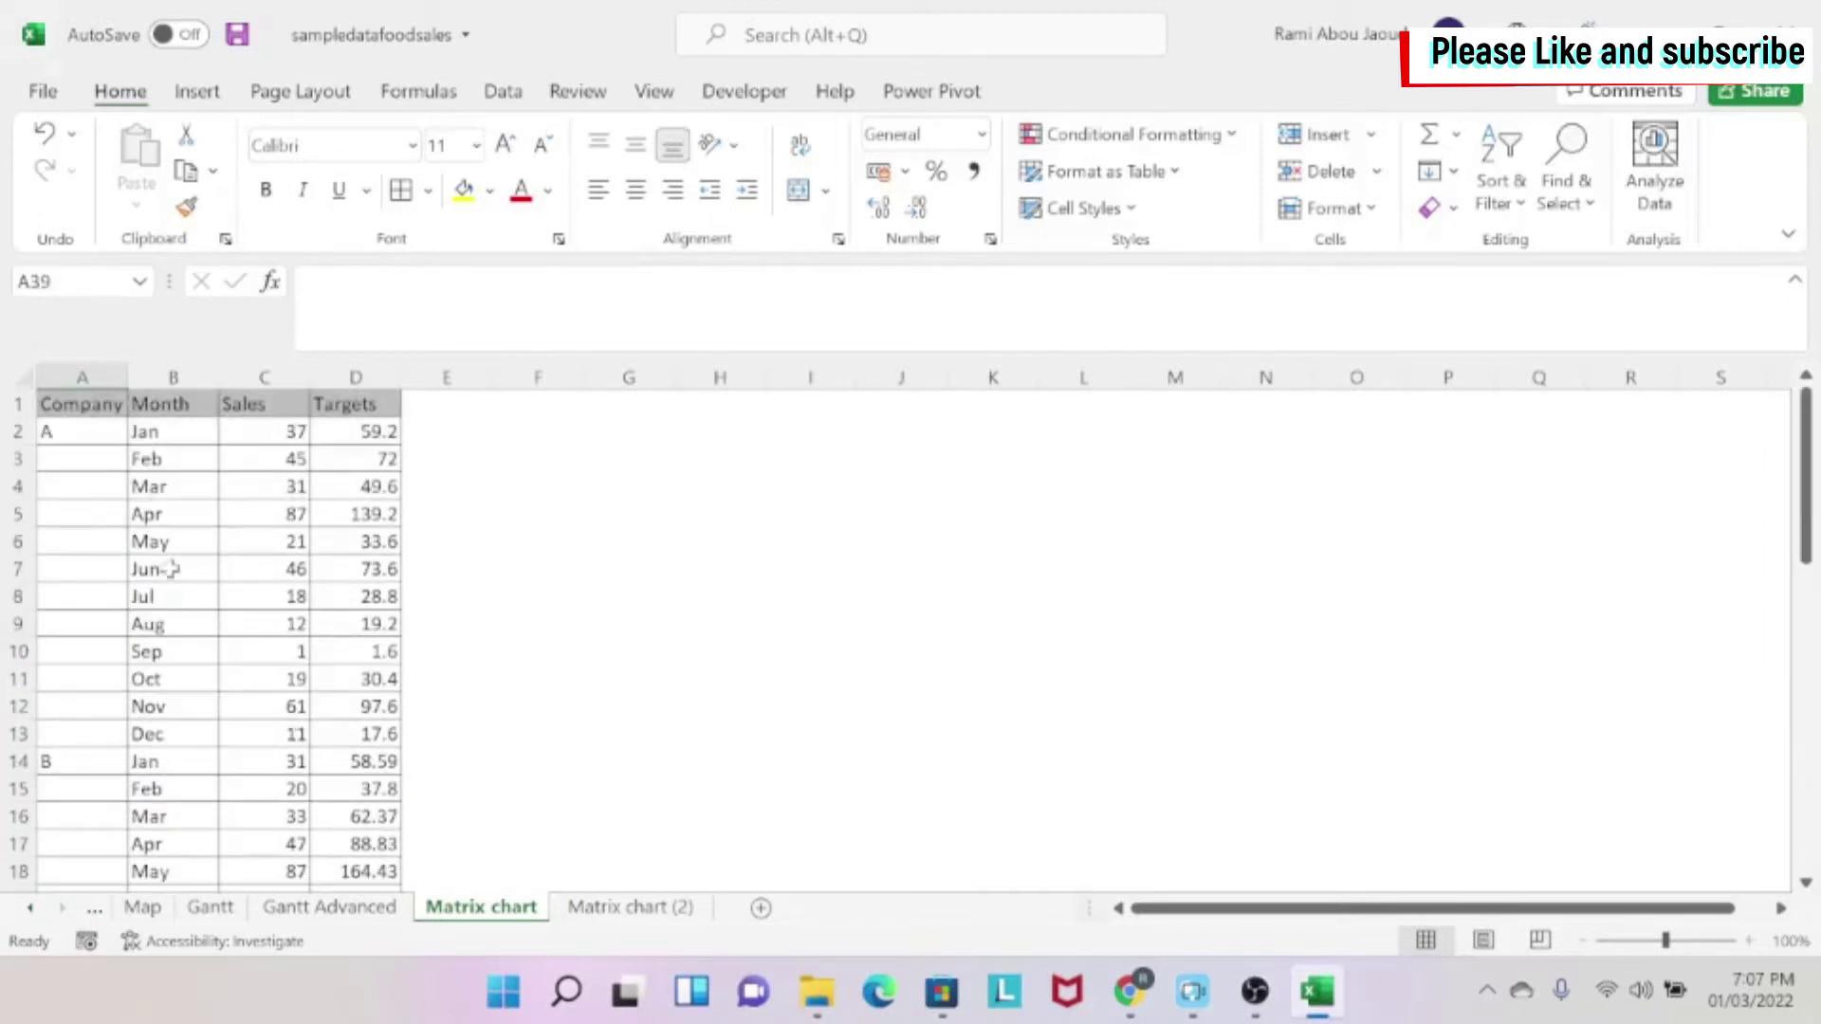
pyautogui.click(621, 908)
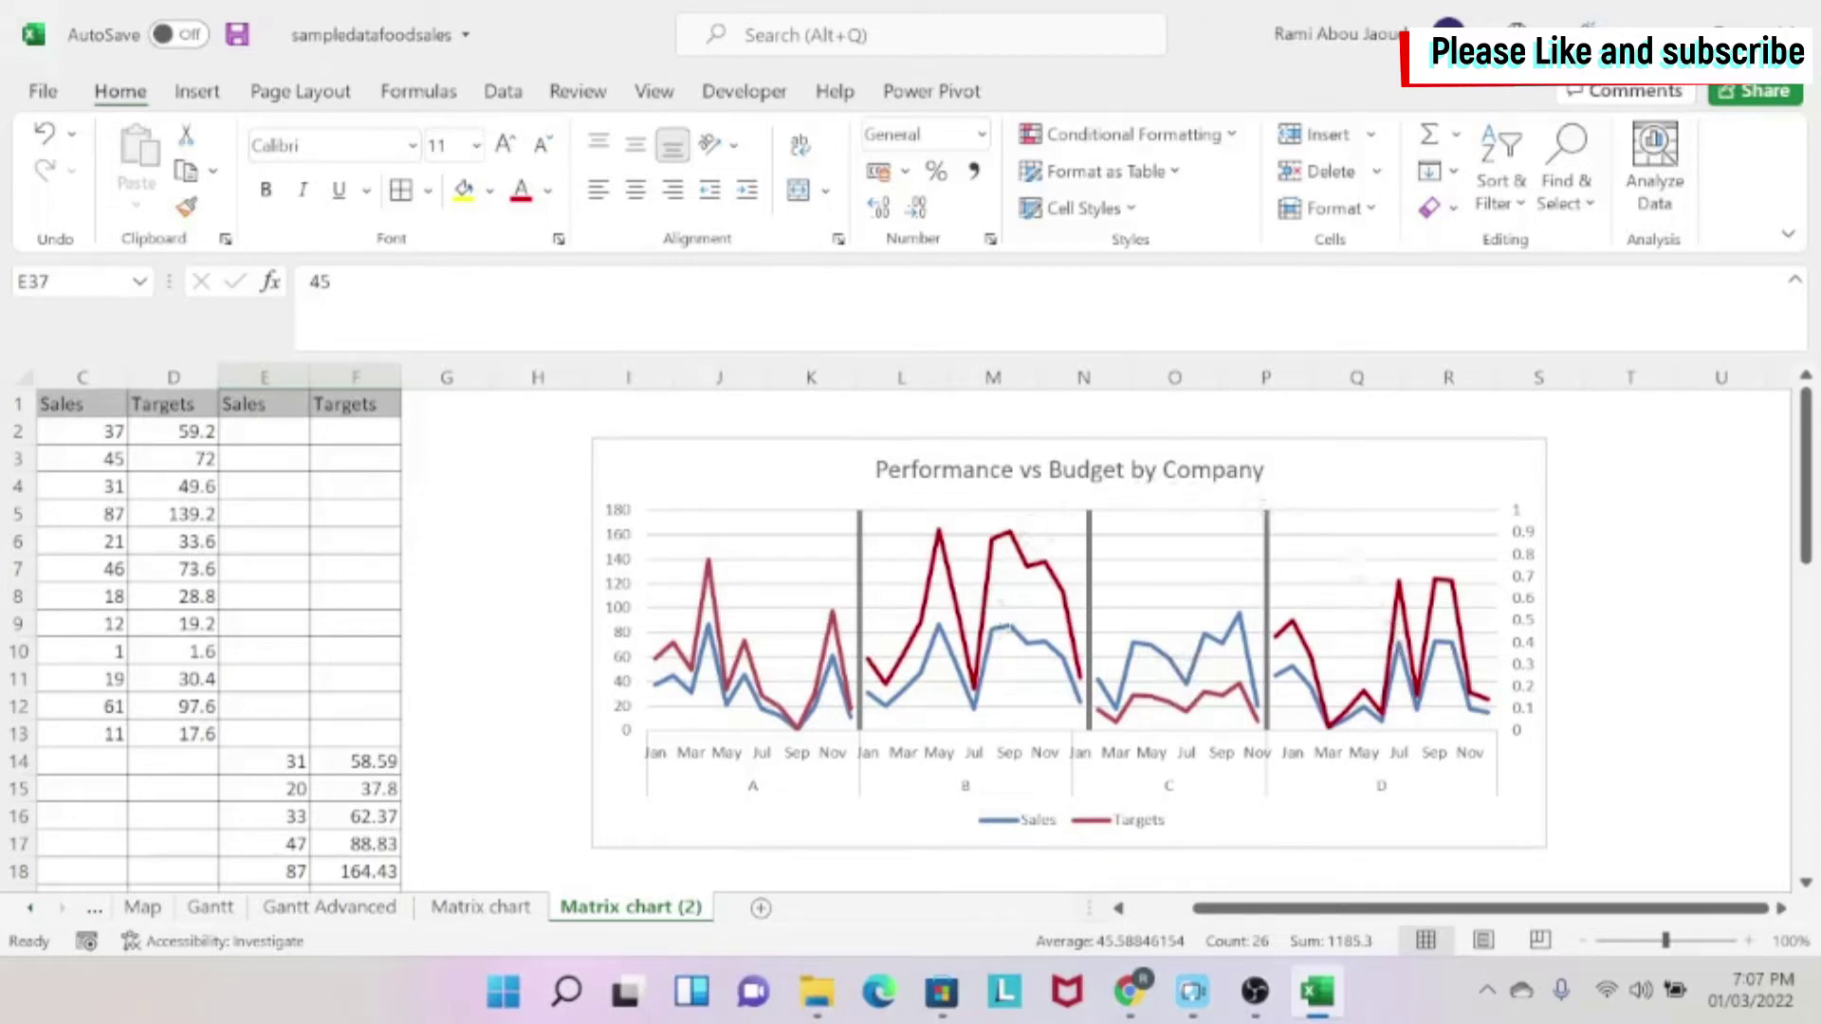
pyautogui.click(481, 907)
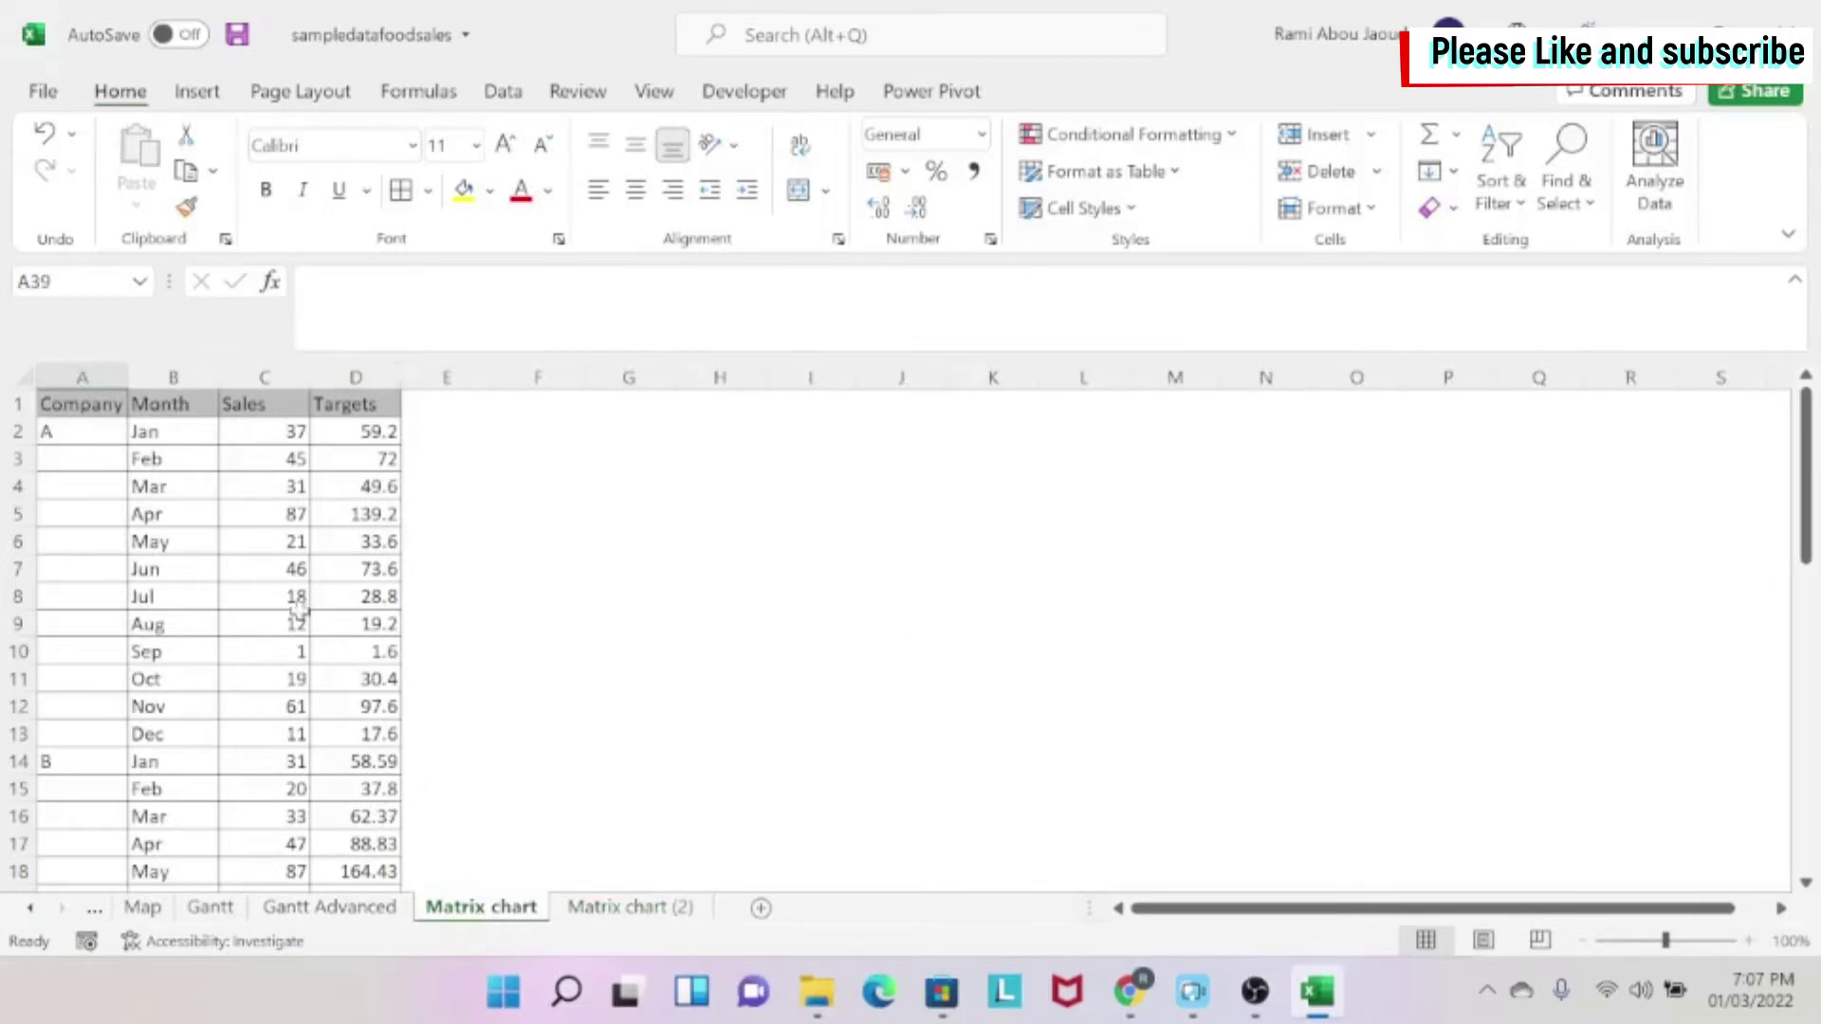
# Add the headers 'Sales' in E1 and 'Targets' in F1.
pyautogui.click(436, 406)
pyautogui.write('SAles')
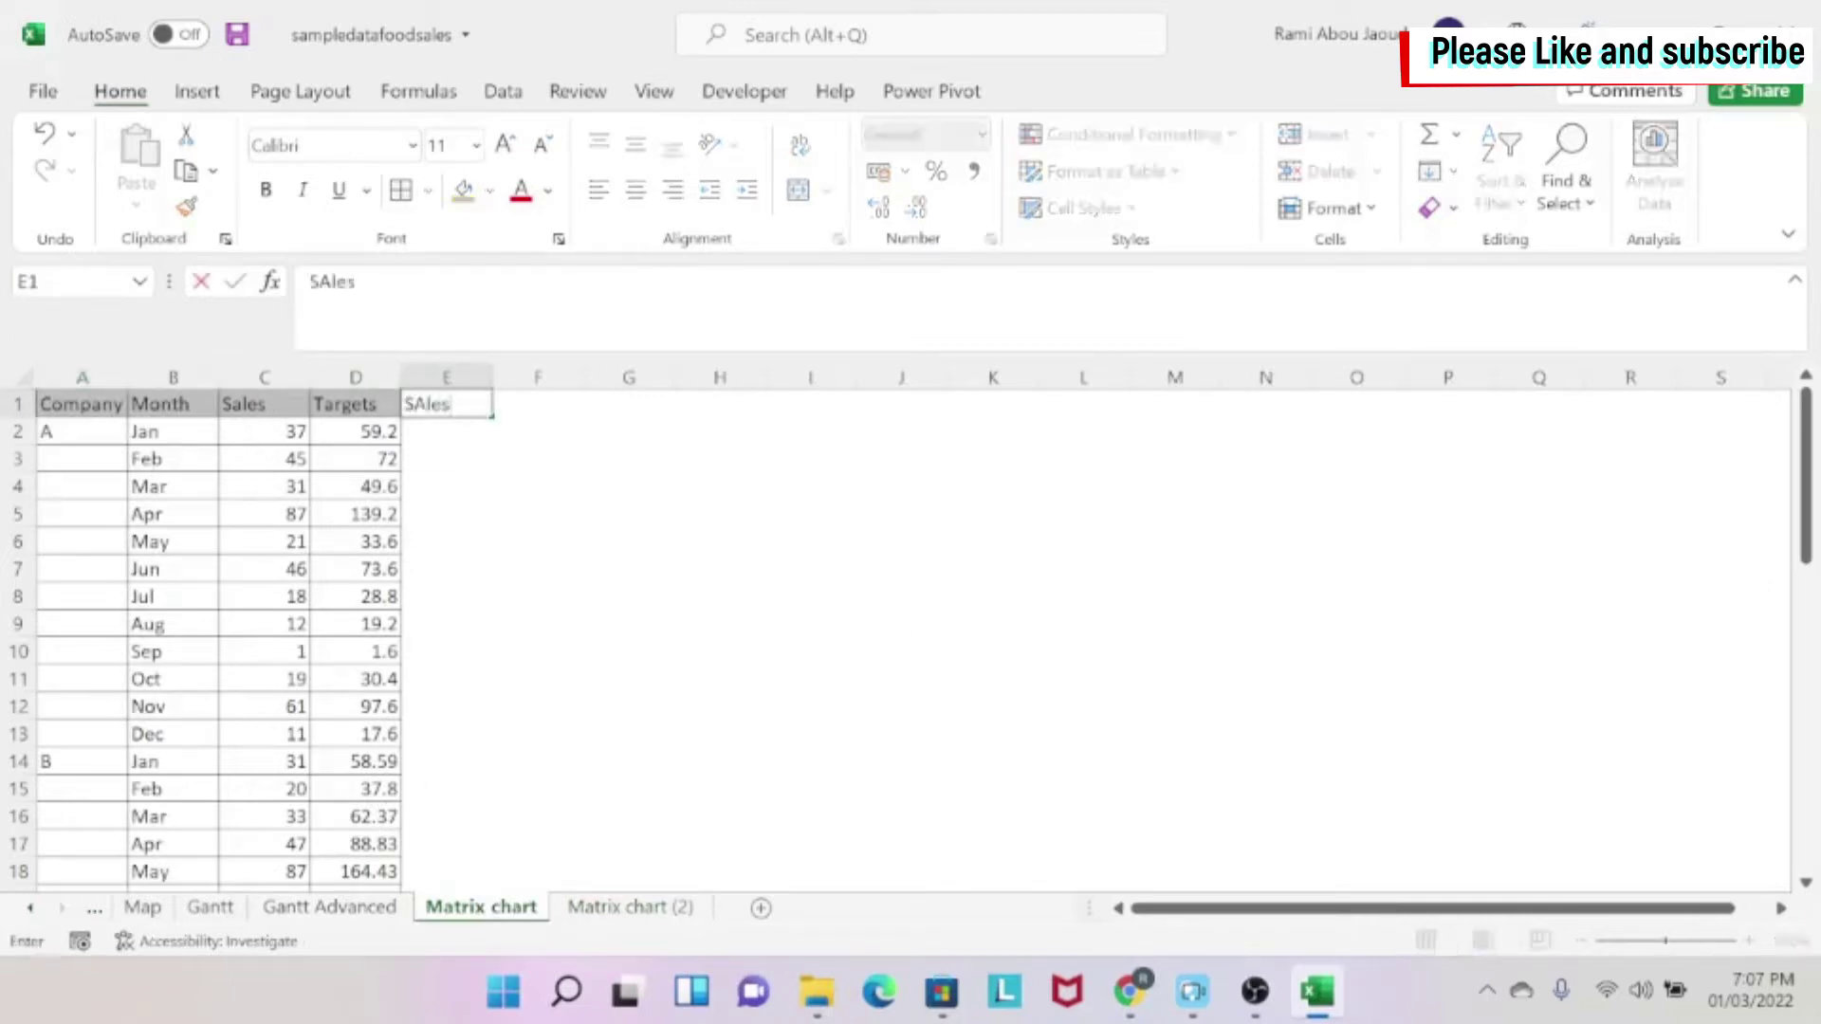
pyautogui.write('ales')
pyautogui.press('Tab')
pyautogui.write('Tar')
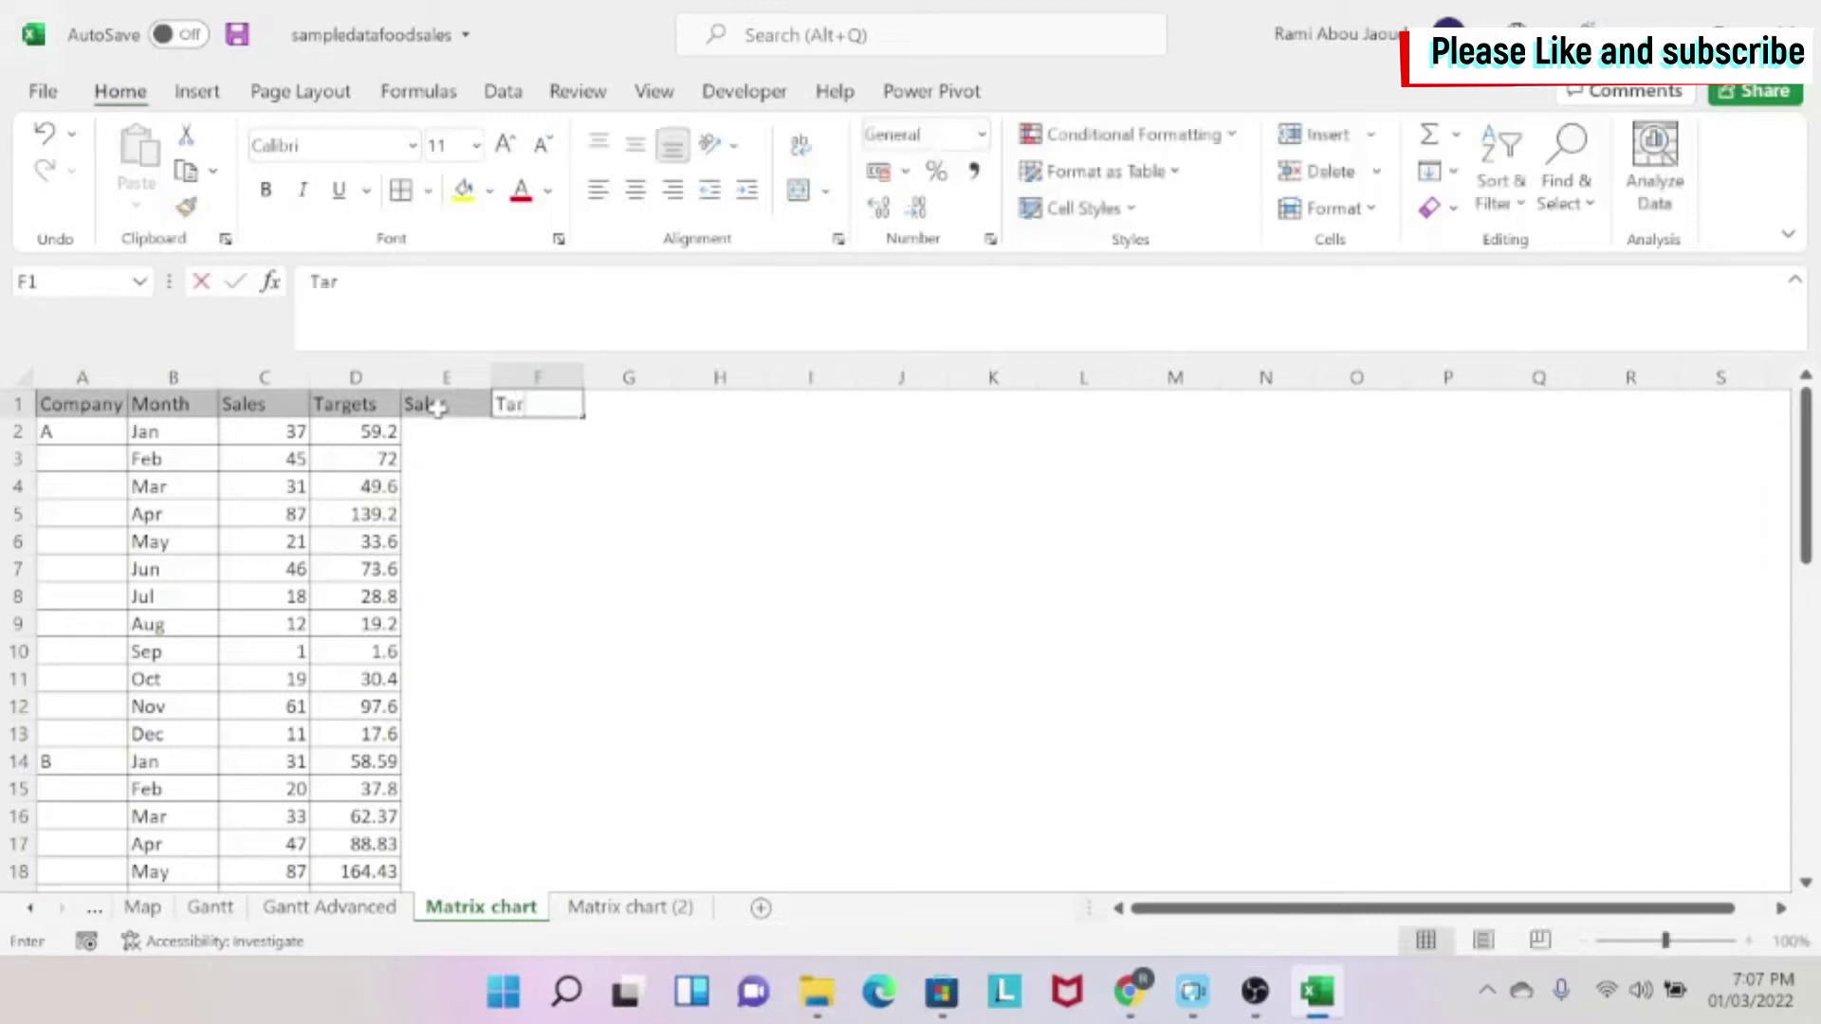
pyautogui.write('gets')
pyautogui.press('Return')
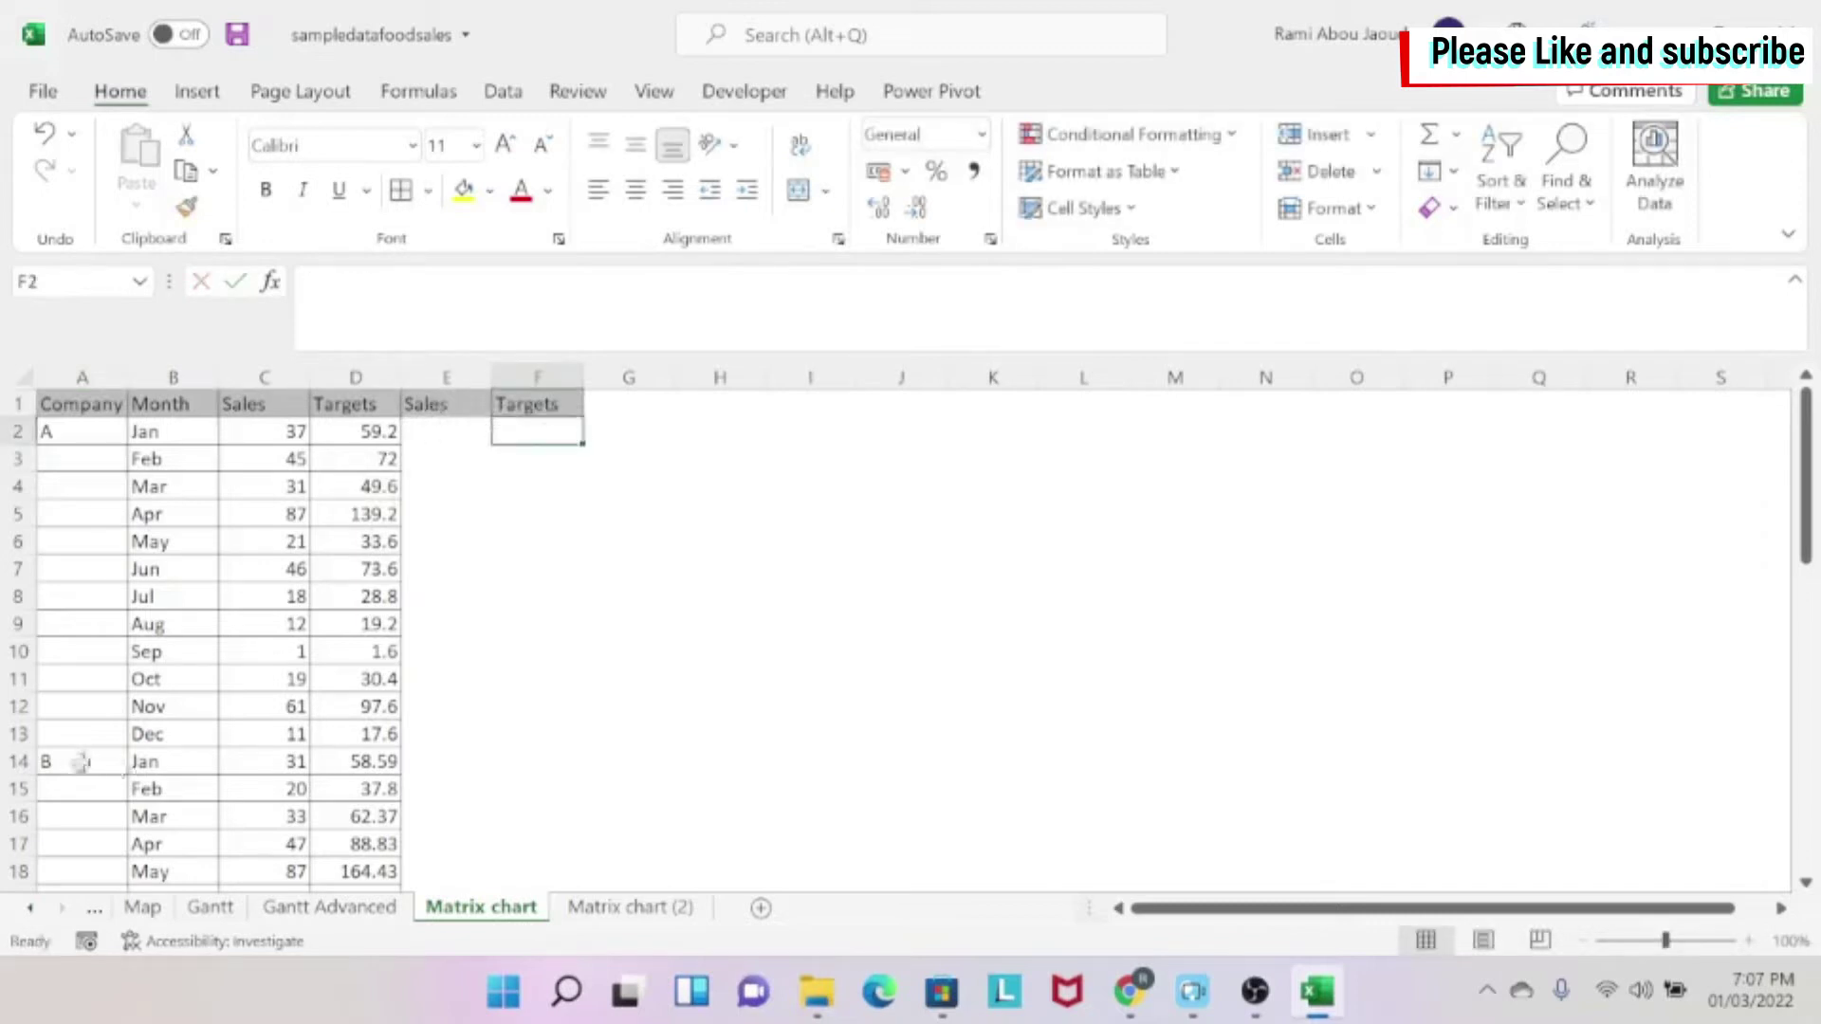
# Move company B's Sales and Targets figures from C14:D25 to E14:F25.
pyautogui.moveTo(248, 764); pyautogui.dragTo(323, 700)
pyautogui.hotkey('ctrl', 'c')
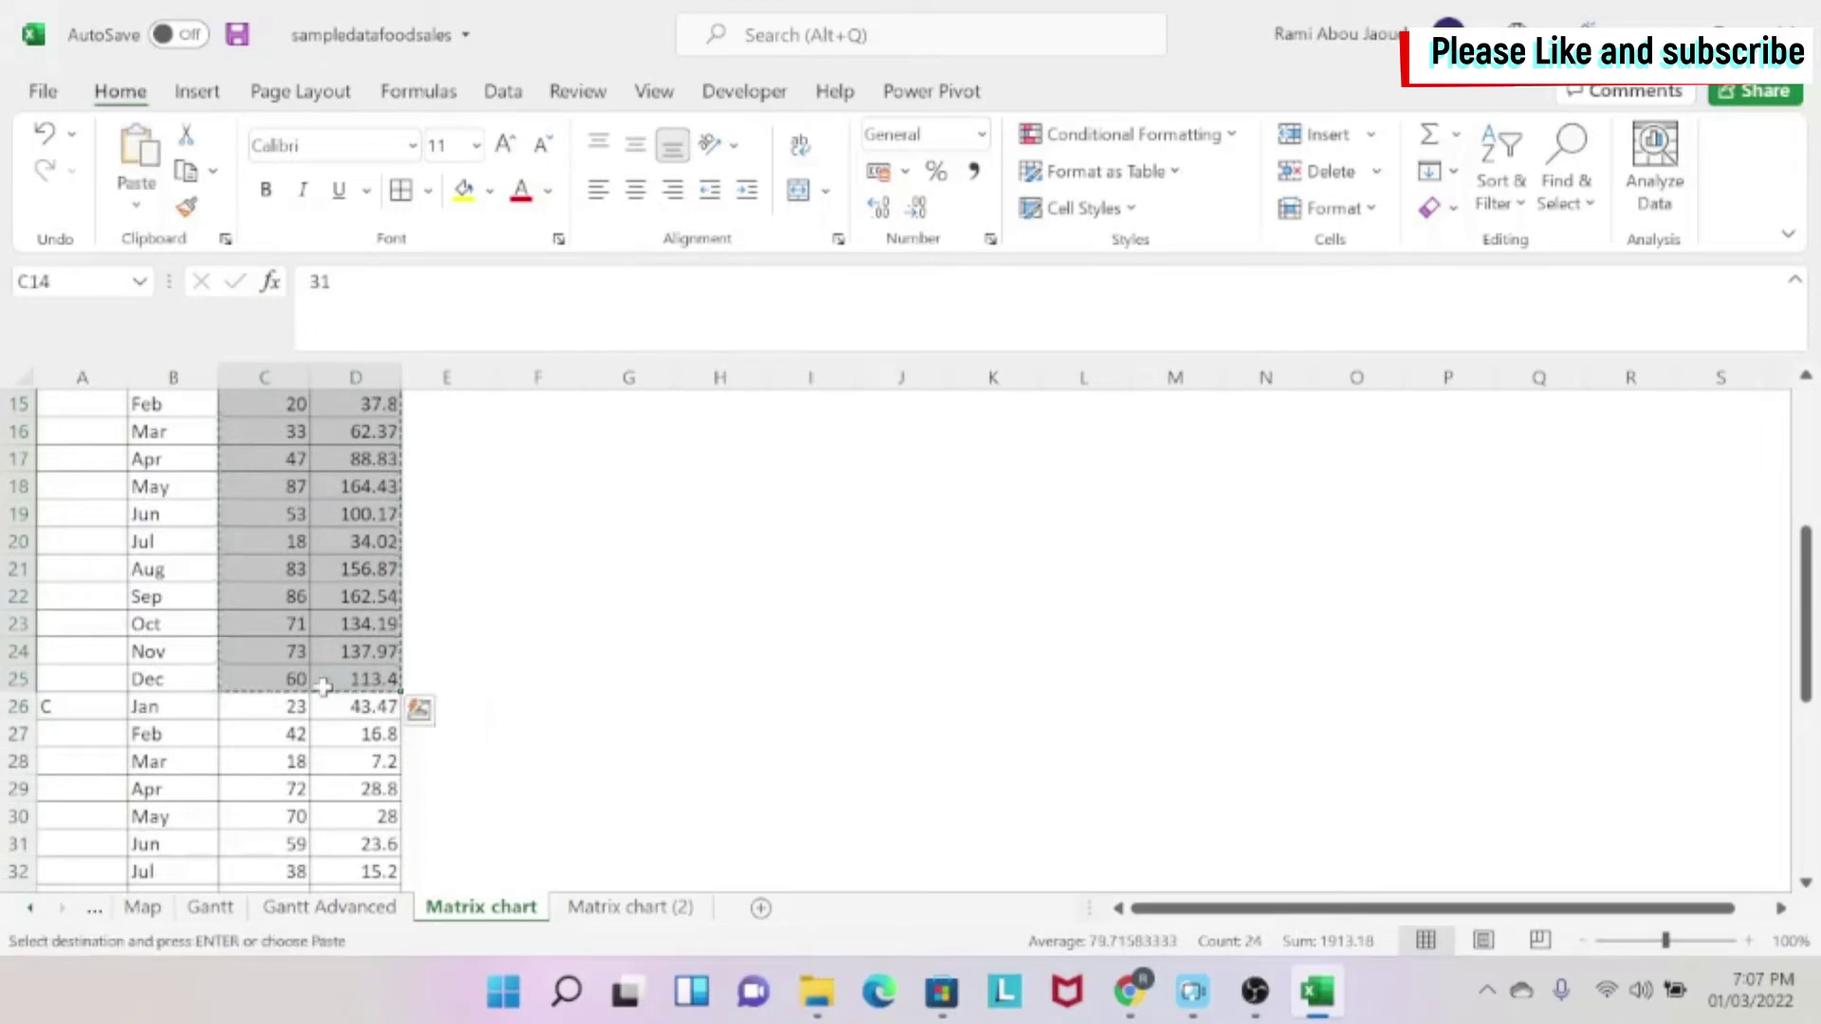
pyautogui.scroll(2, 427, 617)
pyautogui.click(420, 537)
pyautogui.hotkey('ctrl', 'v')
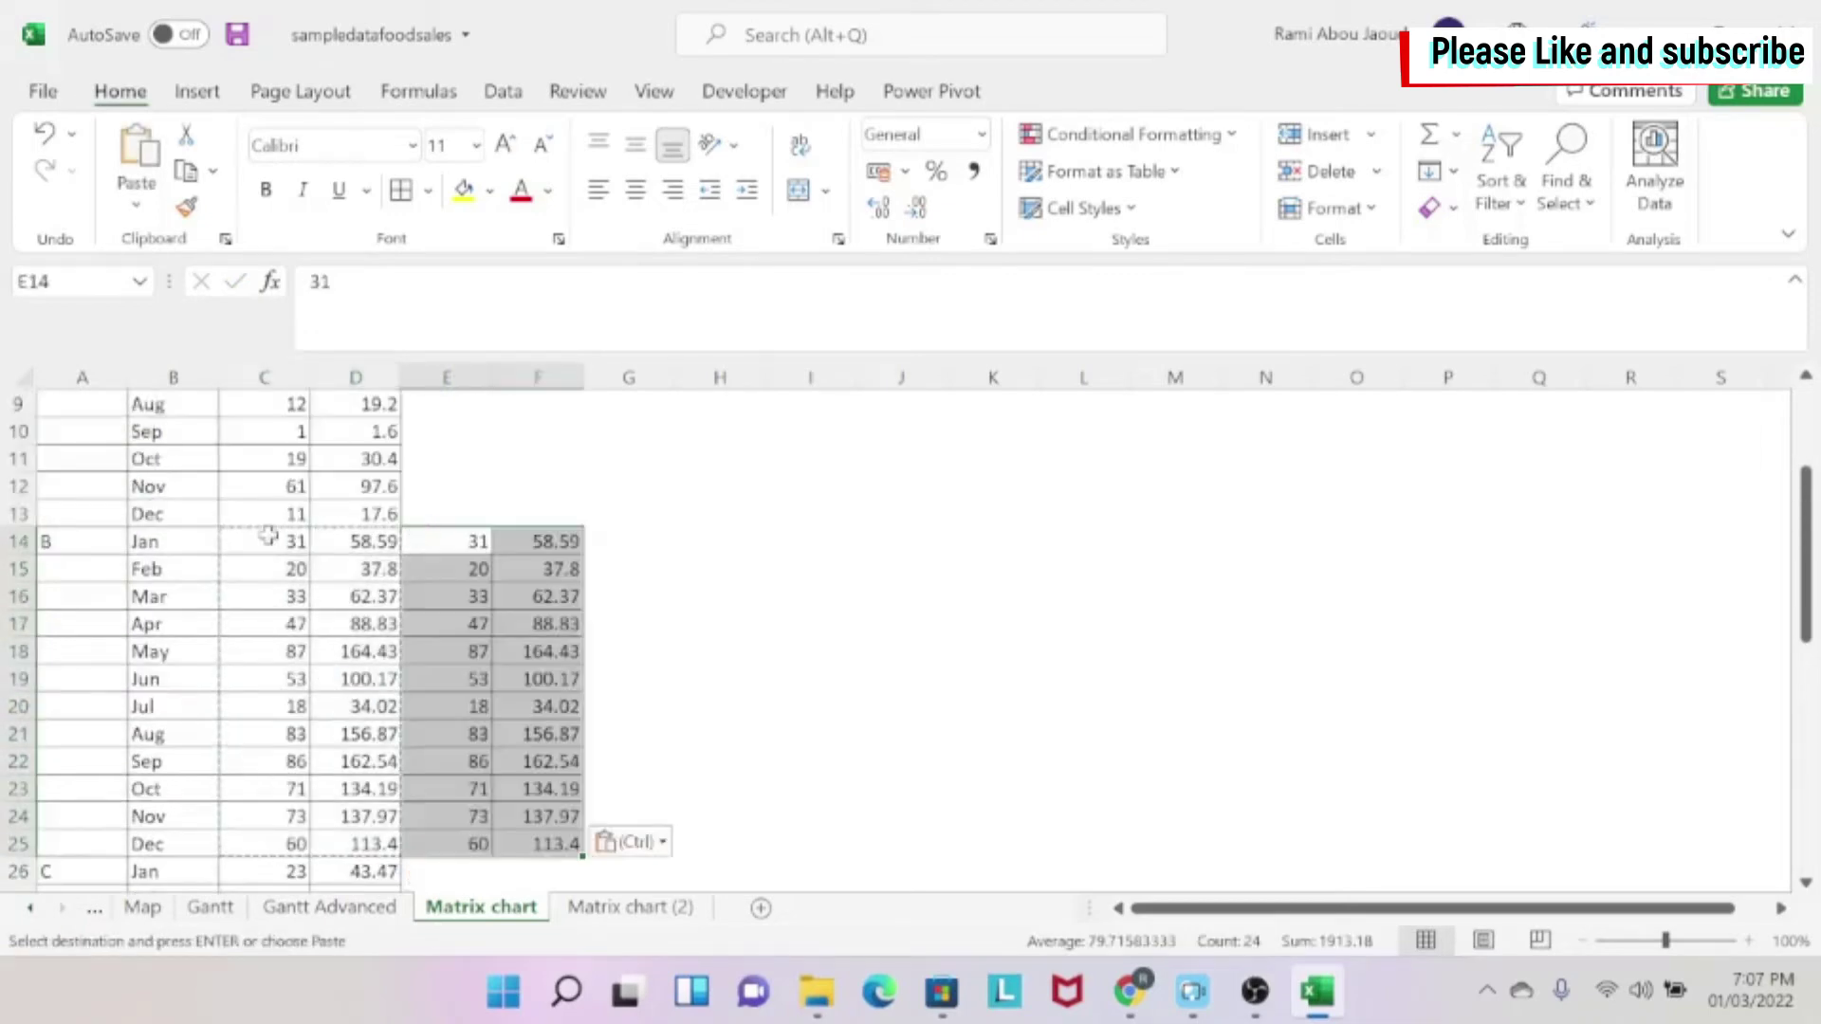
pyautogui.moveTo(263, 541); pyautogui.dragTo(398, 850)
pyautogui.press('Delete')
pyautogui.scroll(-7, 407, 854)
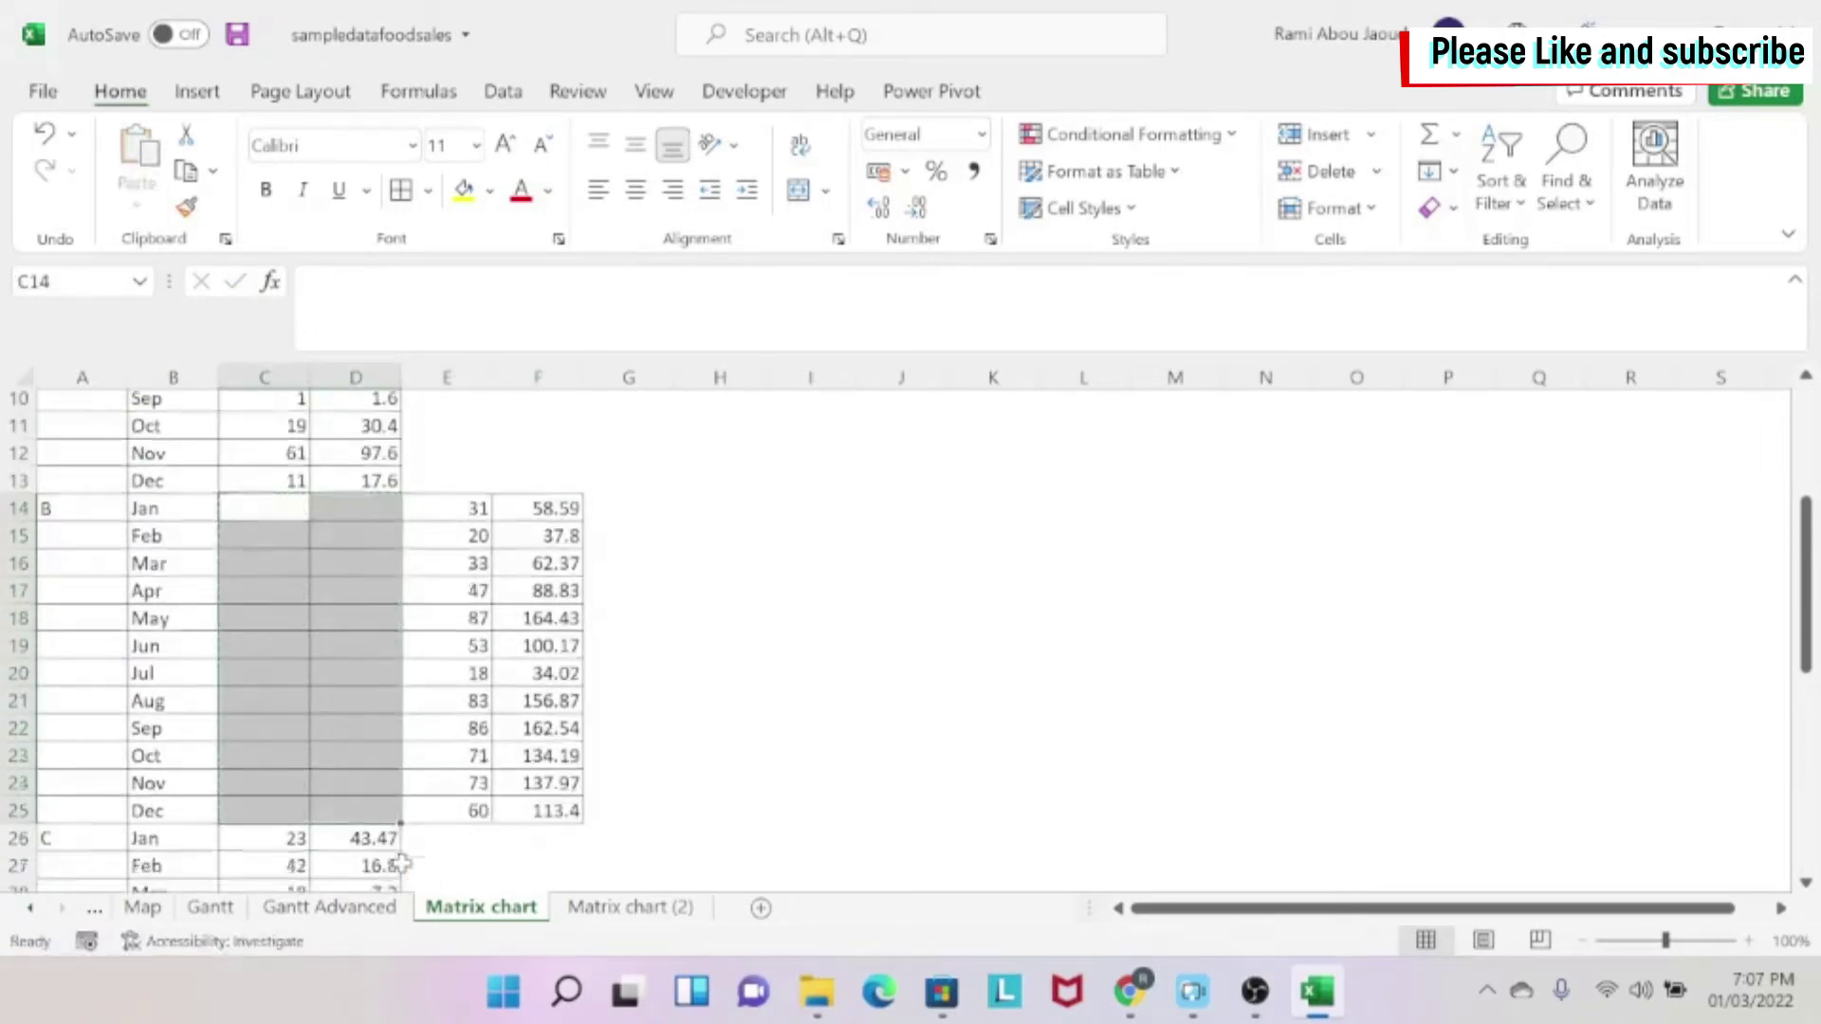
# Select company D's figures, then the Sales and Targets columns C and D, to check the layout.
pyautogui.moveTo(243, 614); pyautogui.dragTo(128, 607)
pyautogui.moveTo(391, 239); pyautogui.dragTo(392, 240)
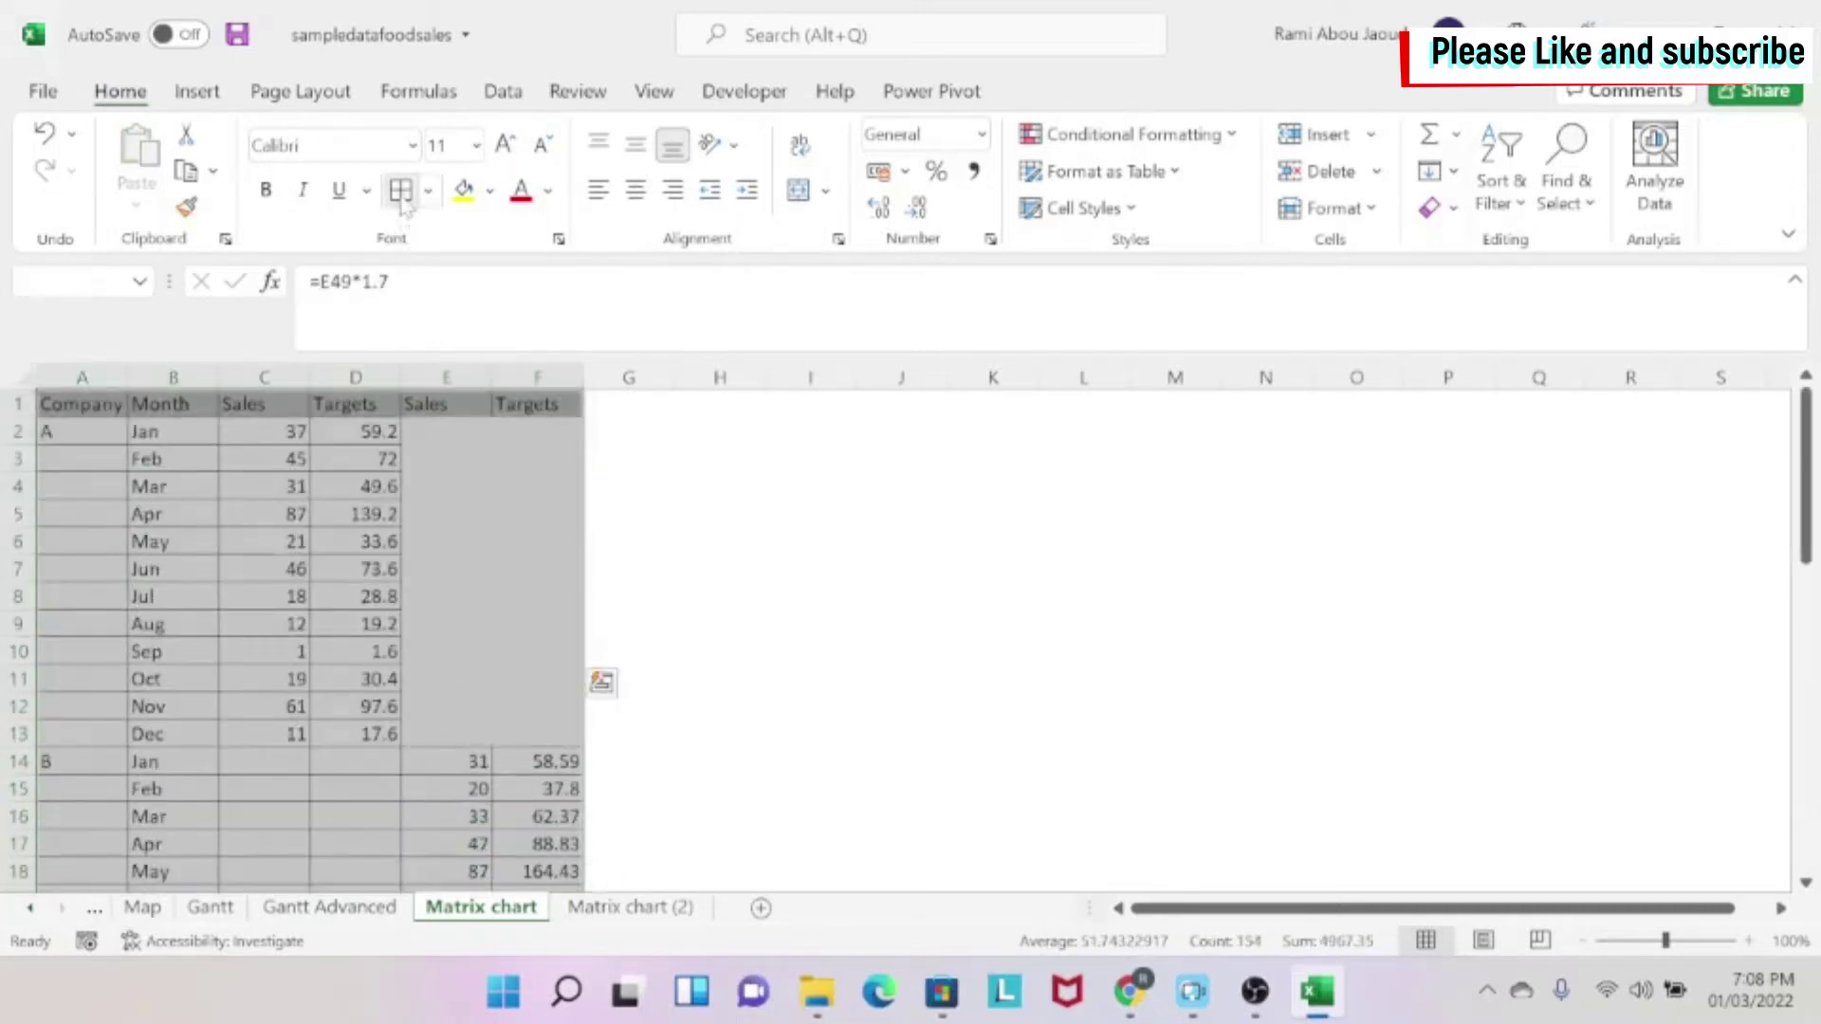
pyautogui.scroll(-13, 446, 651)
pyautogui.scroll(7, 423, 679)
pyautogui.scroll(6, 426, 821)
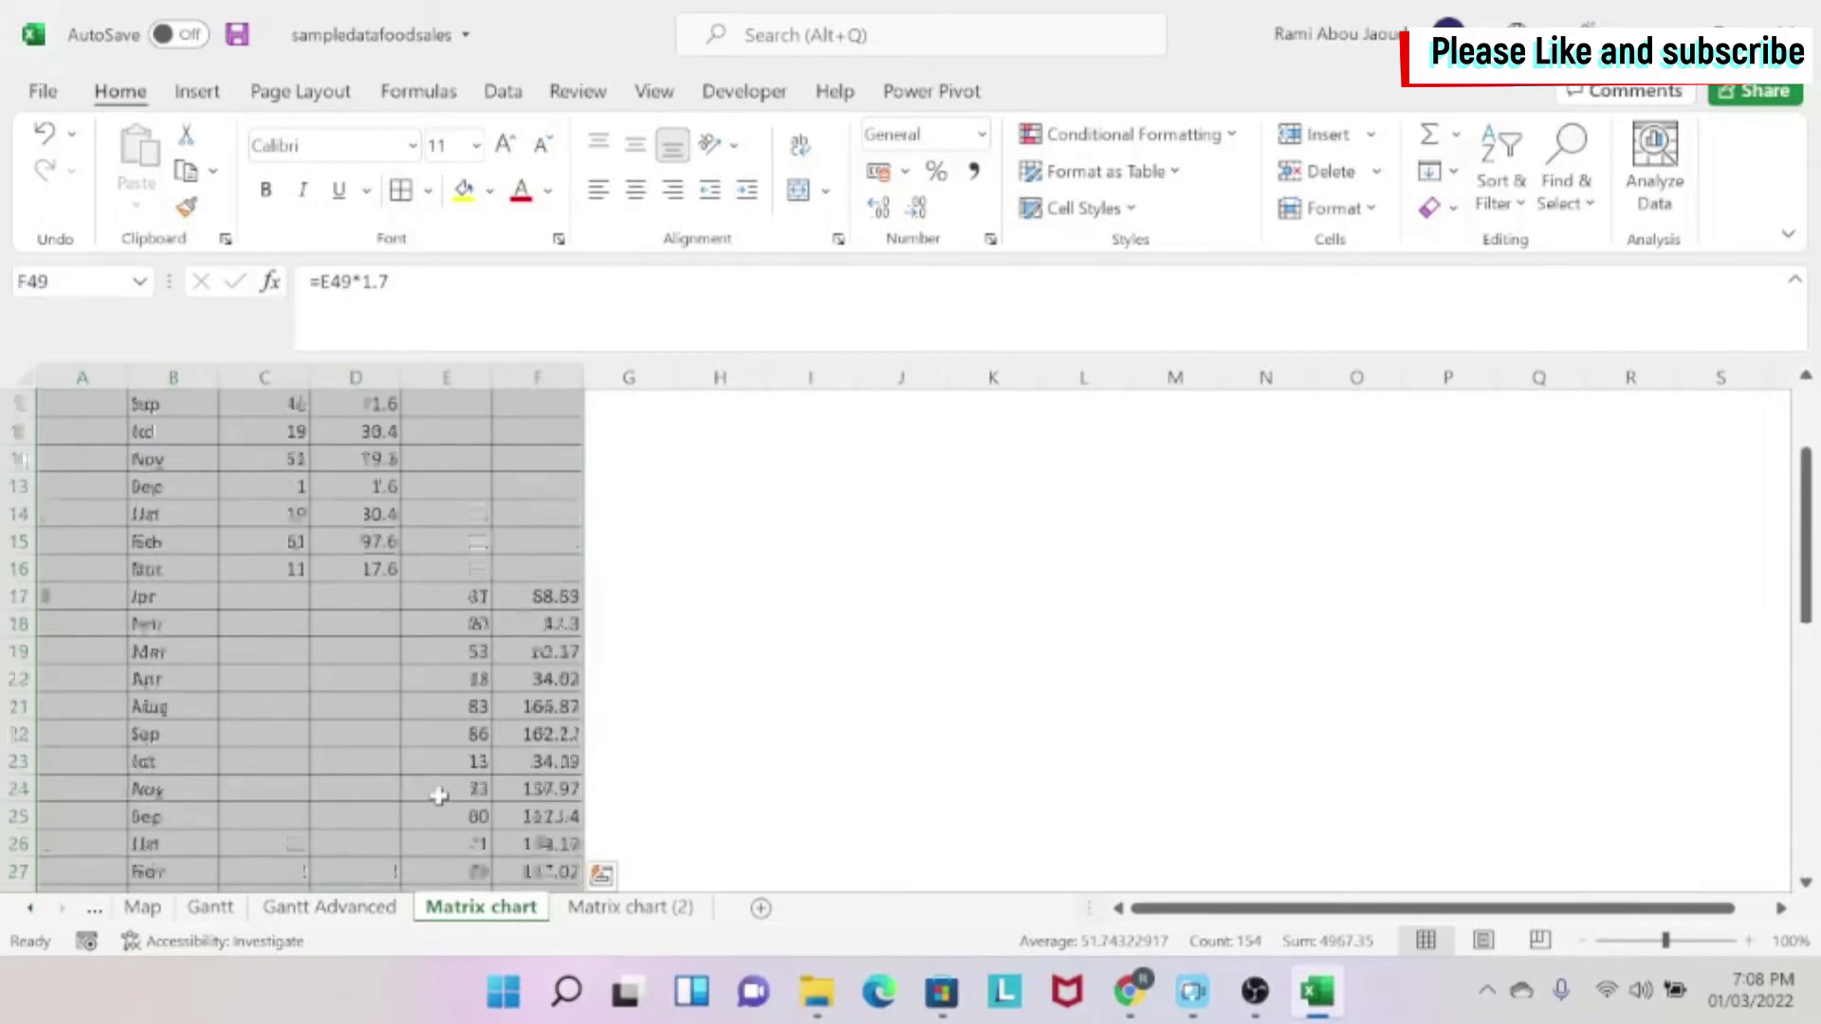
pyautogui.moveTo(281, 377); pyautogui.dragTo(354, 377)
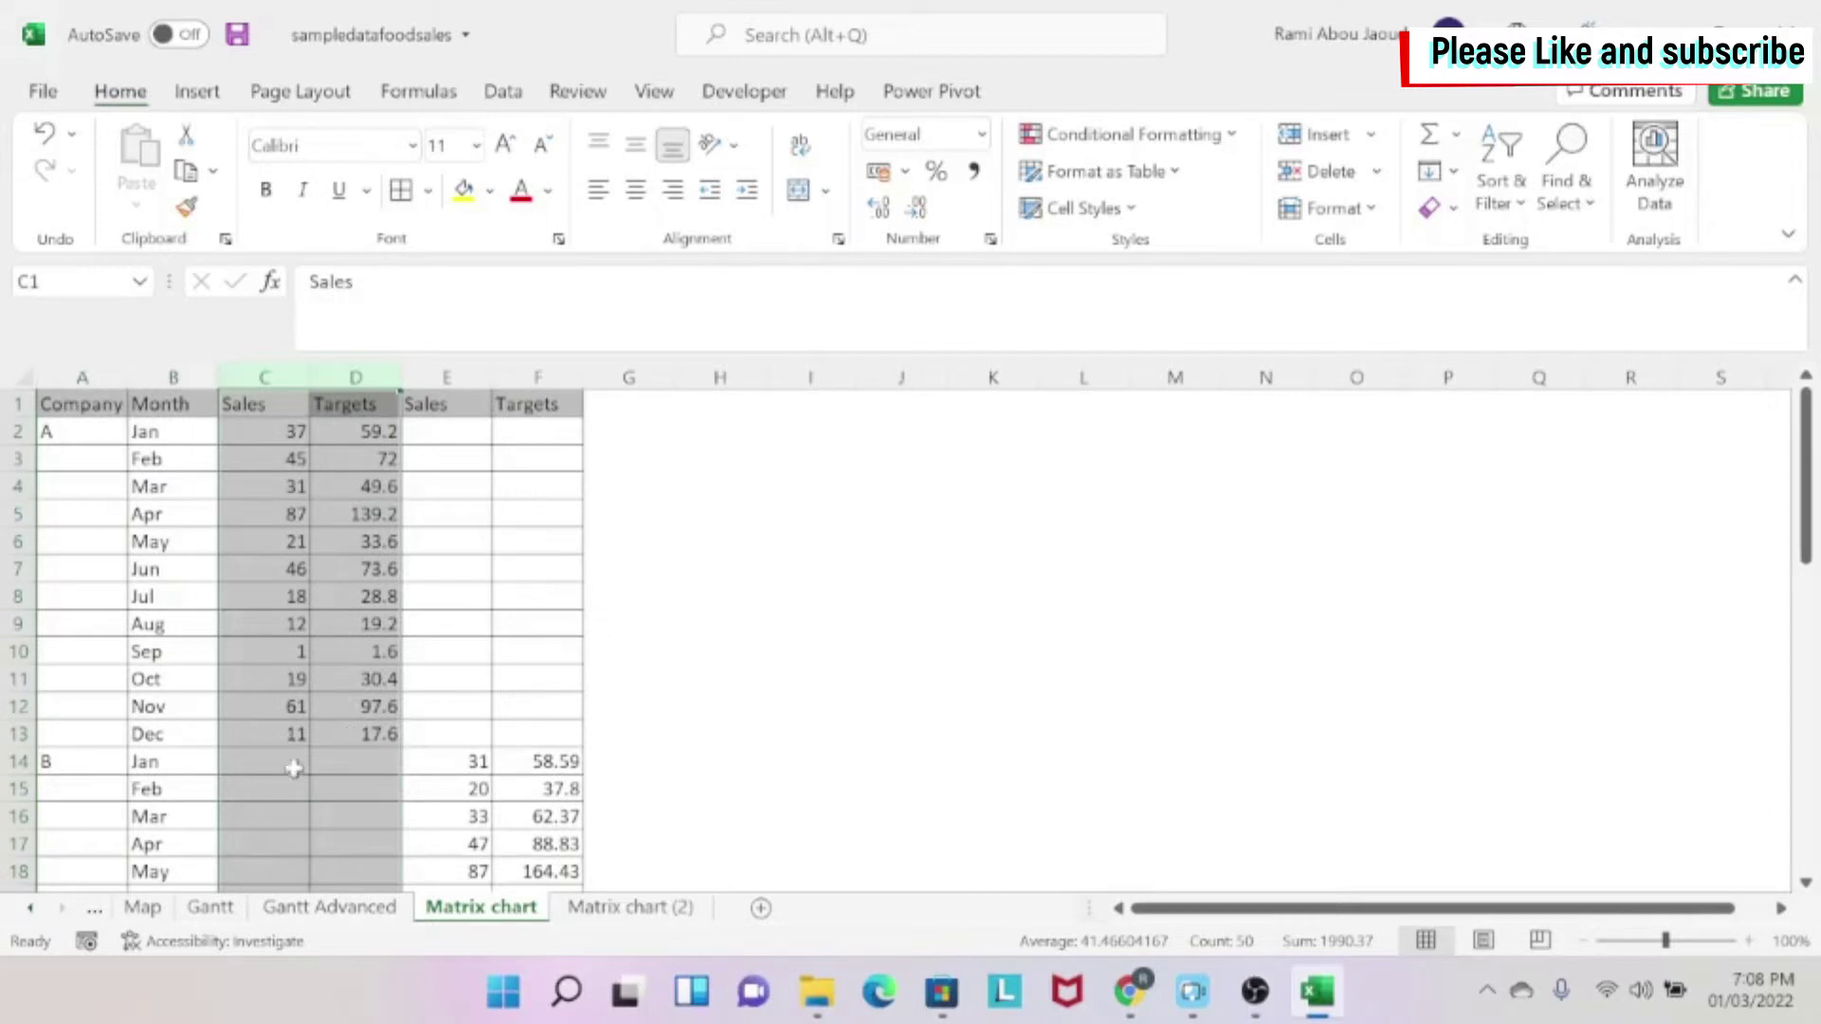
pyautogui.click(471, 758)
# Select the whole data table A1:F49 for charting.
pyautogui.scroll(-8, 474, 759)
pyautogui.scroll(3, 500, 764)
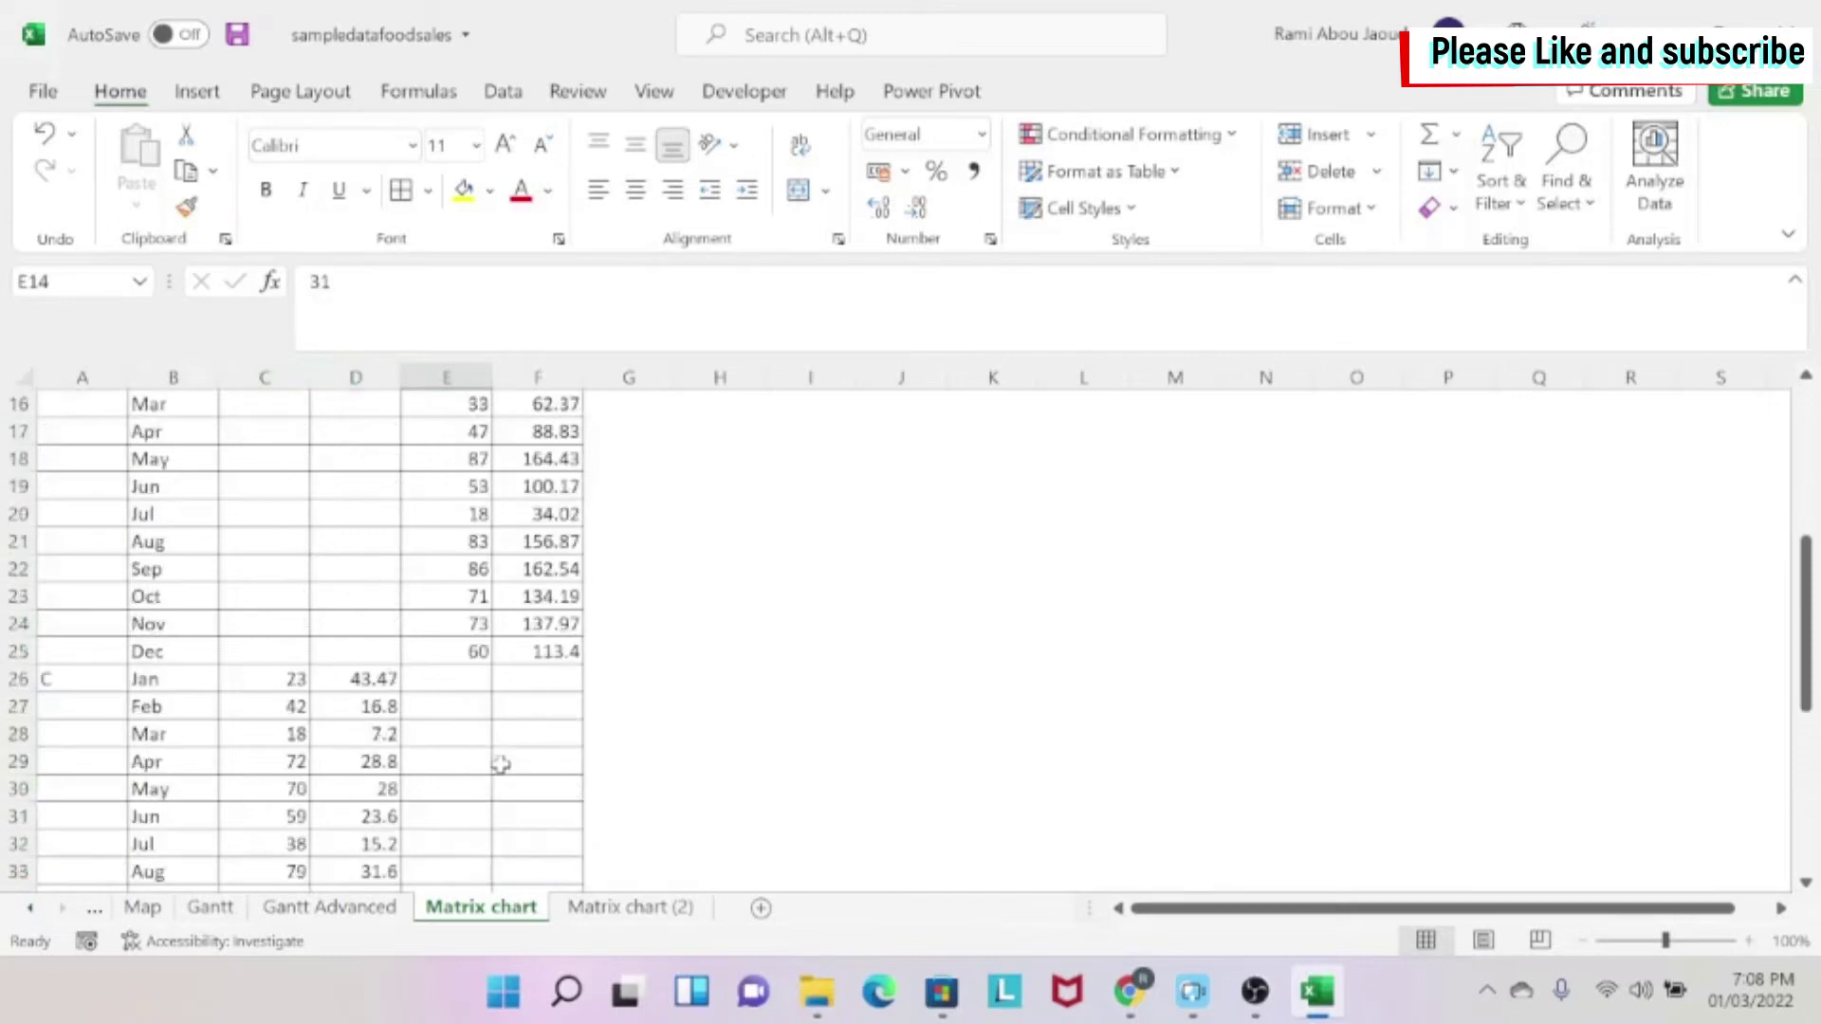
pyautogui.scroll(5, 500, 764)
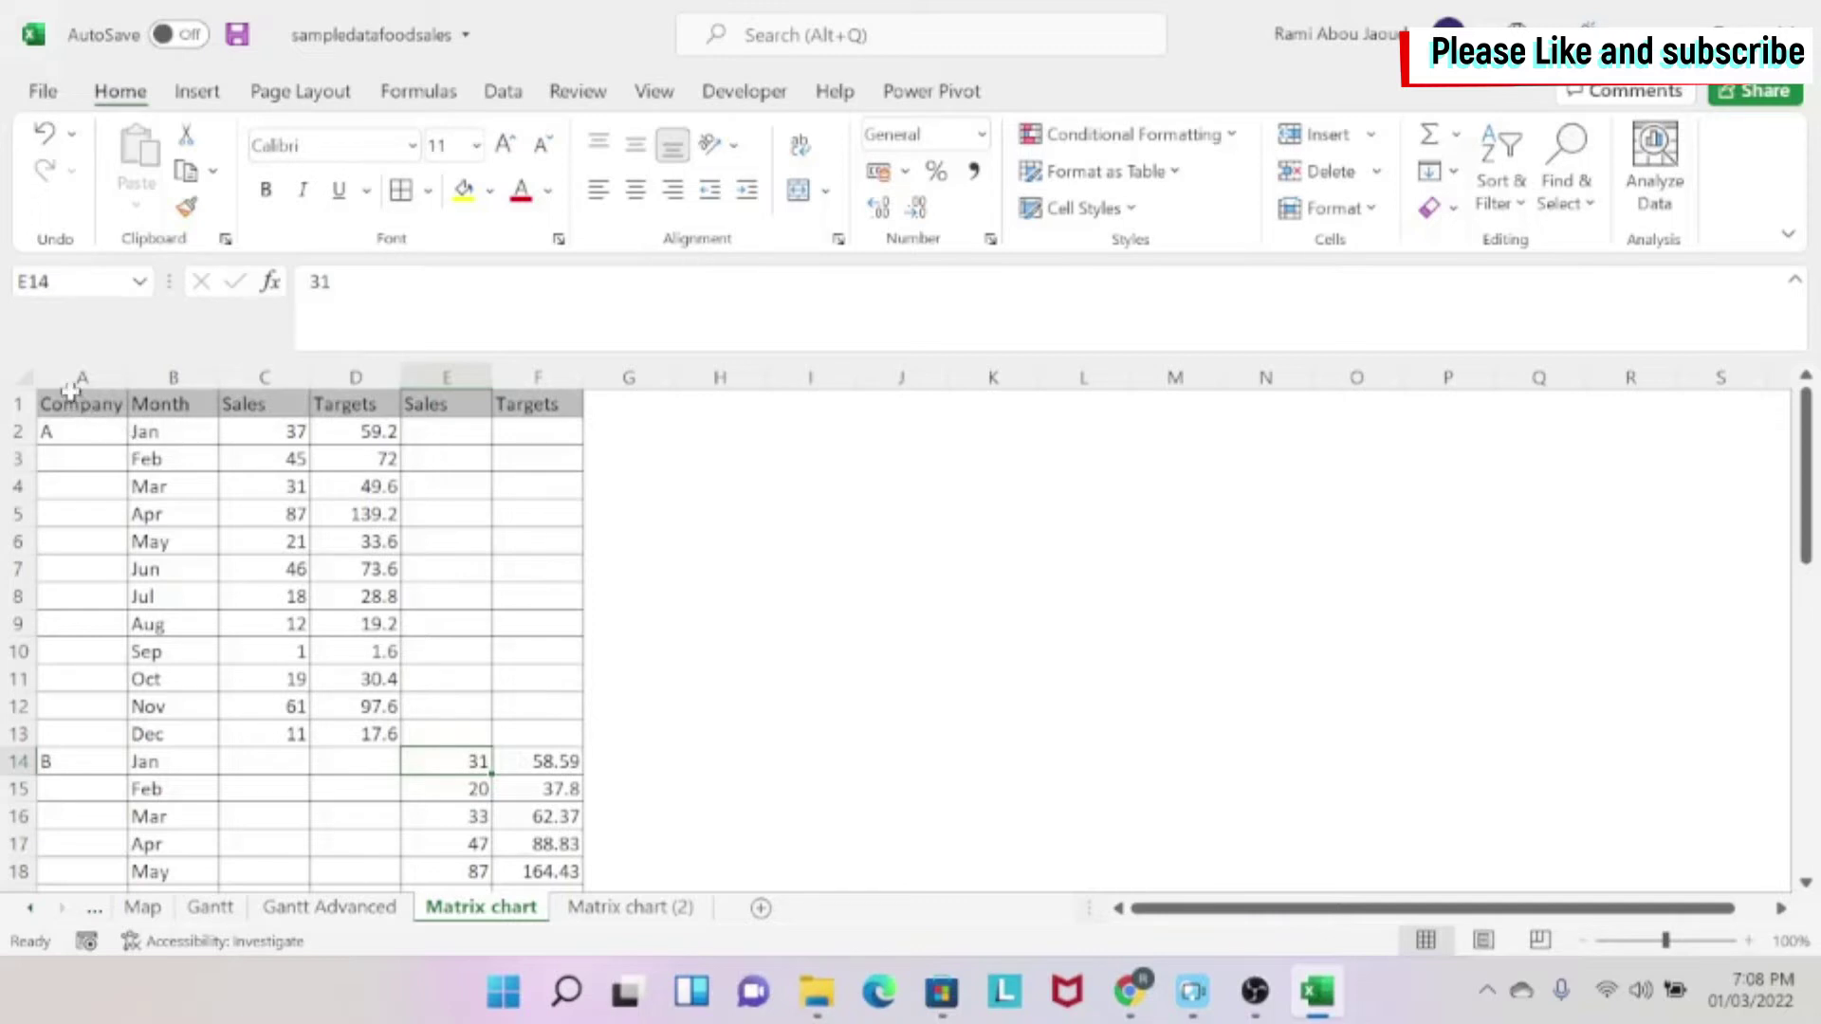
pyautogui.moveTo(71, 392); pyautogui.dragTo(560, 817)
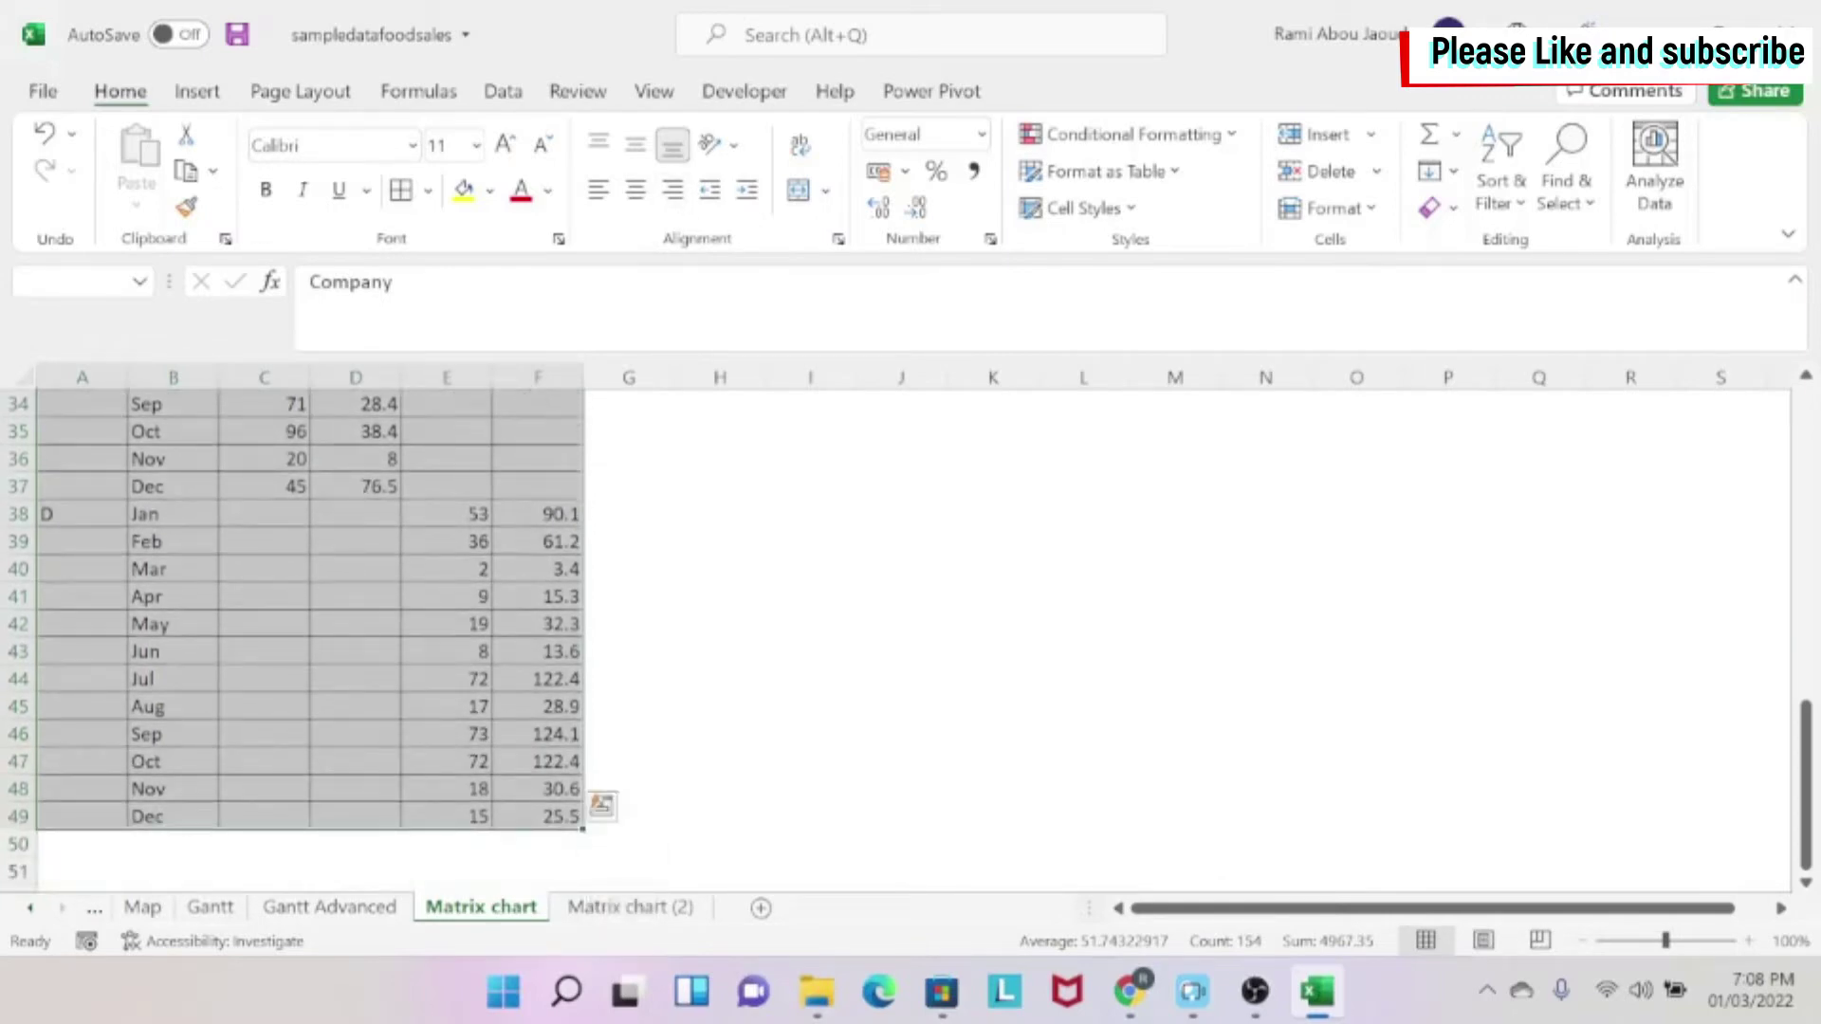
# Insert a 2-D line chart of the table, move it right and widen it.
pyautogui.click(211, 92)
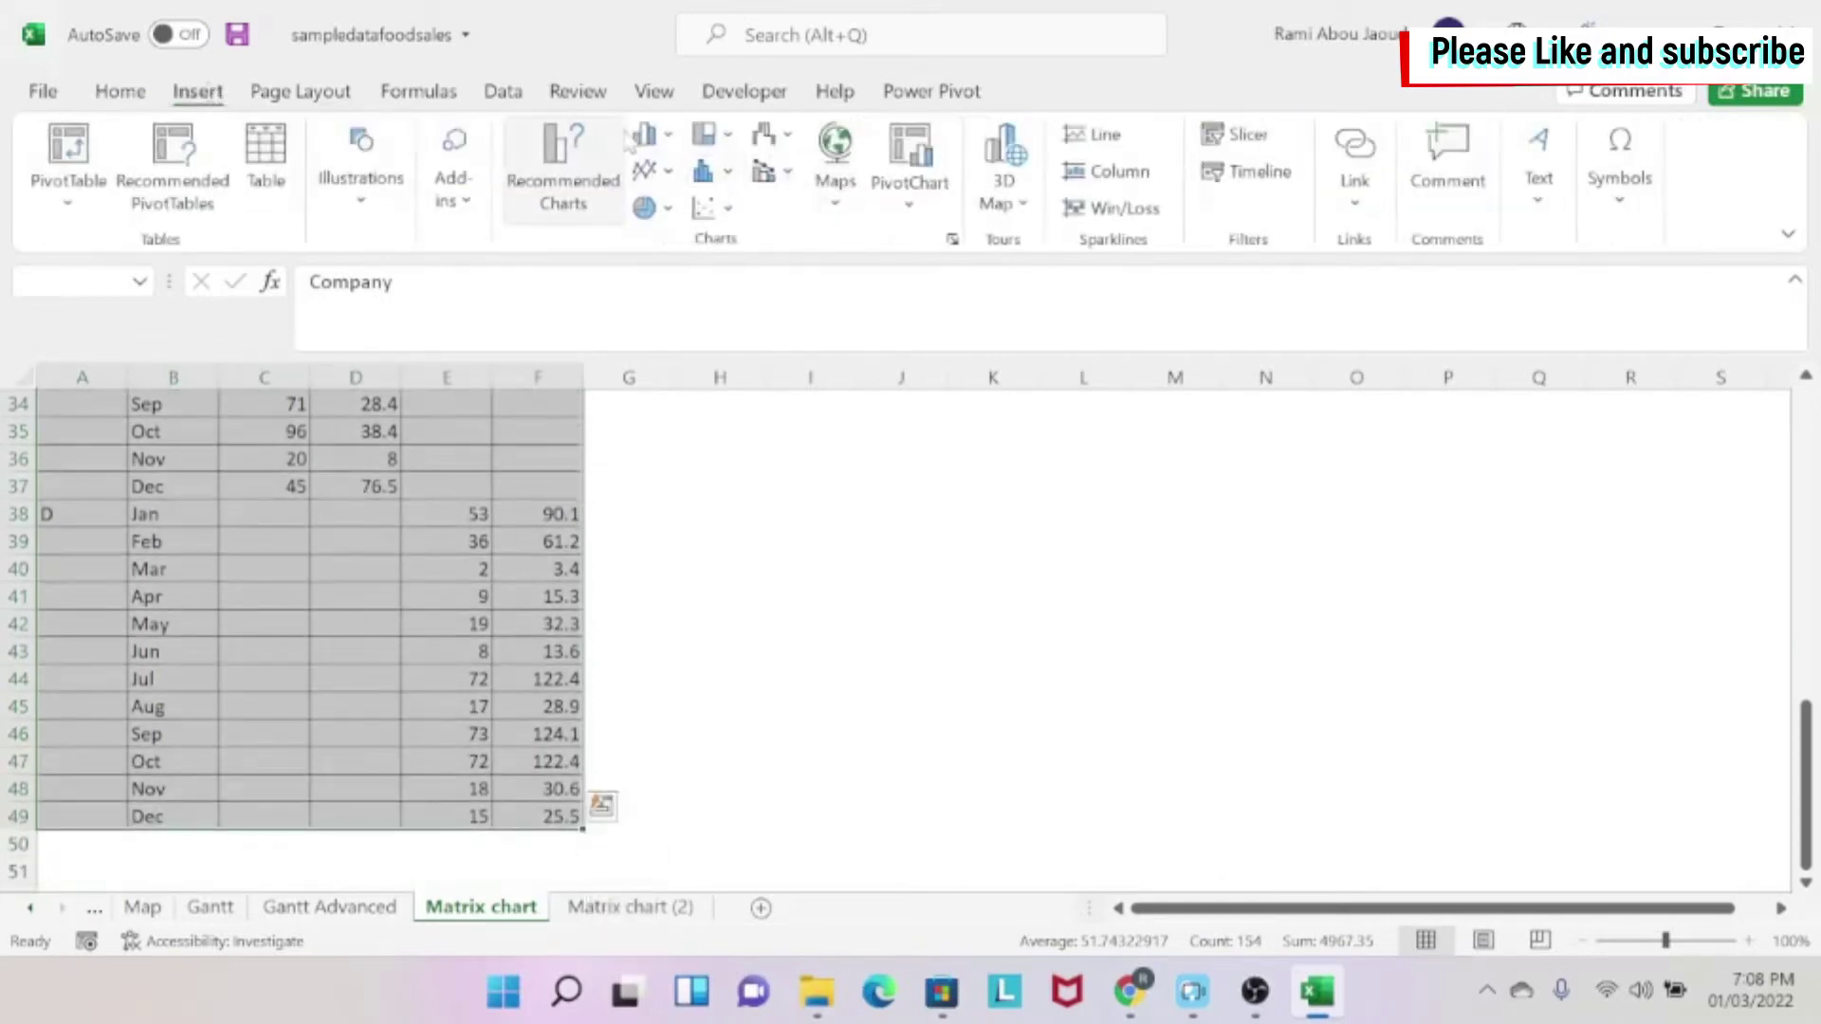
pyautogui.click(661, 176)
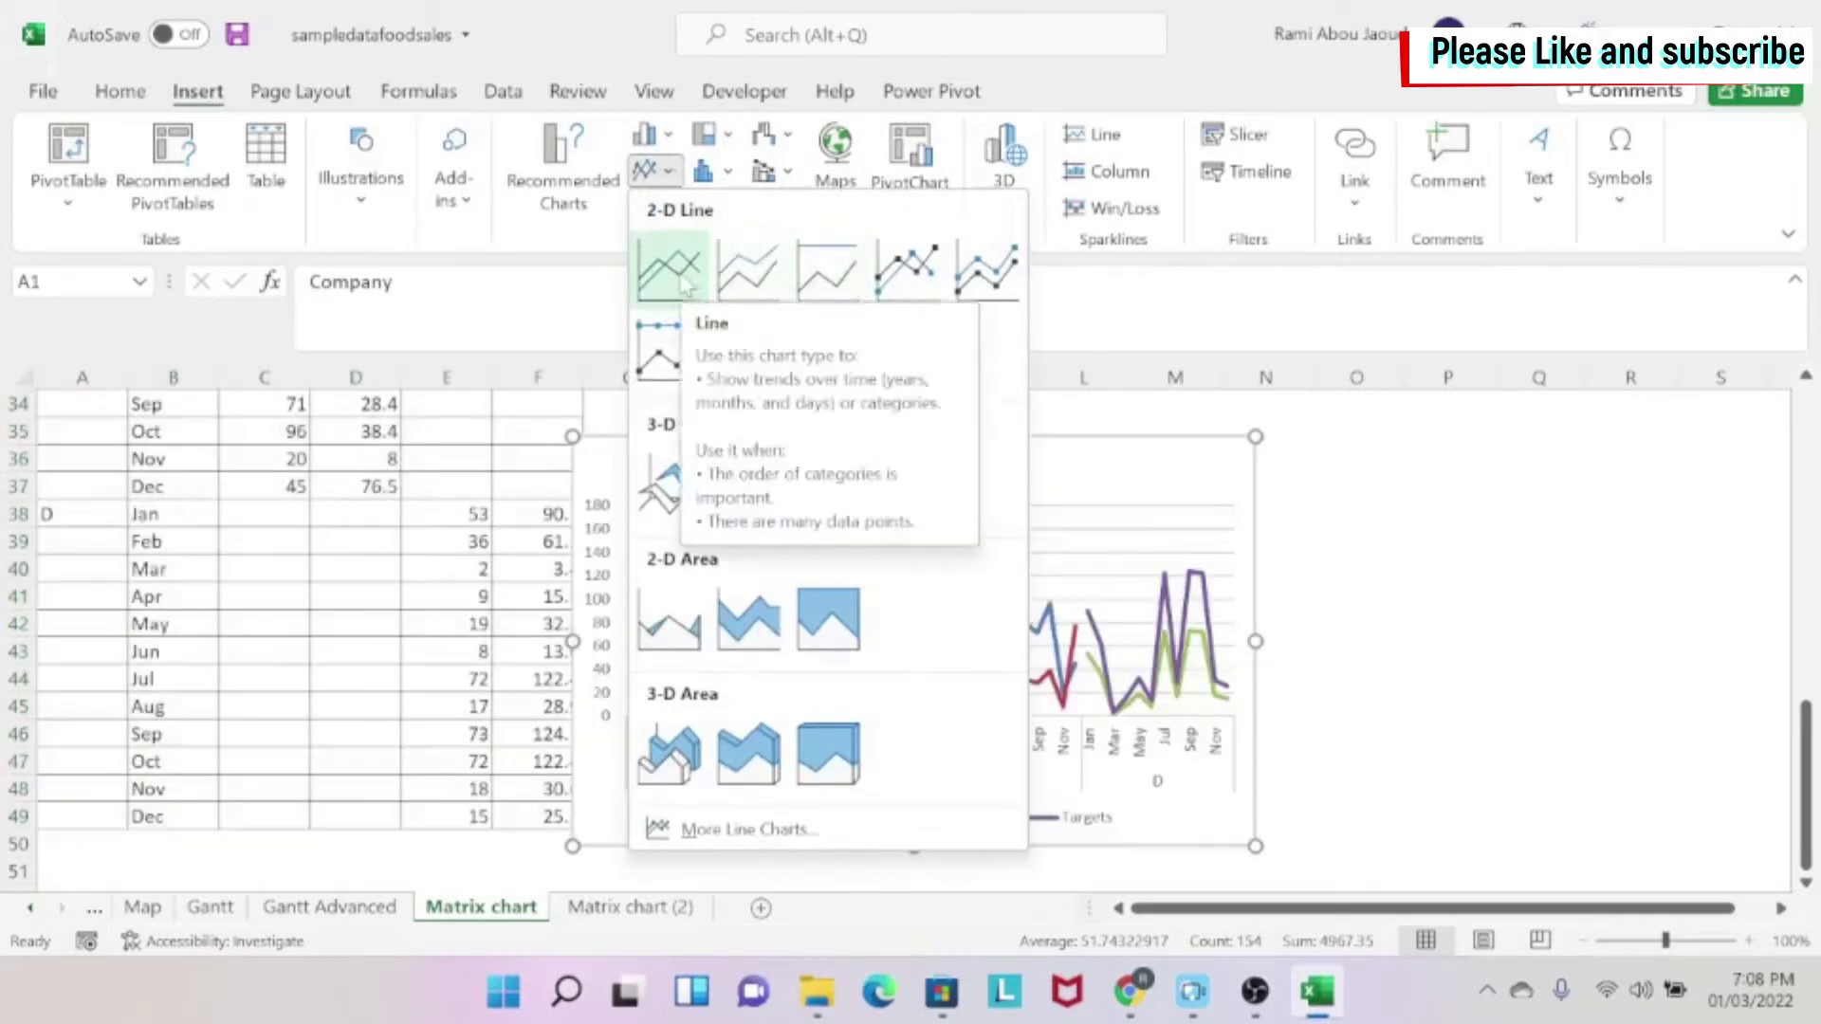
pyautogui.click(687, 285)
pyautogui.moveTo(1041, 464); pyautogui.dragTo(1159, 463)
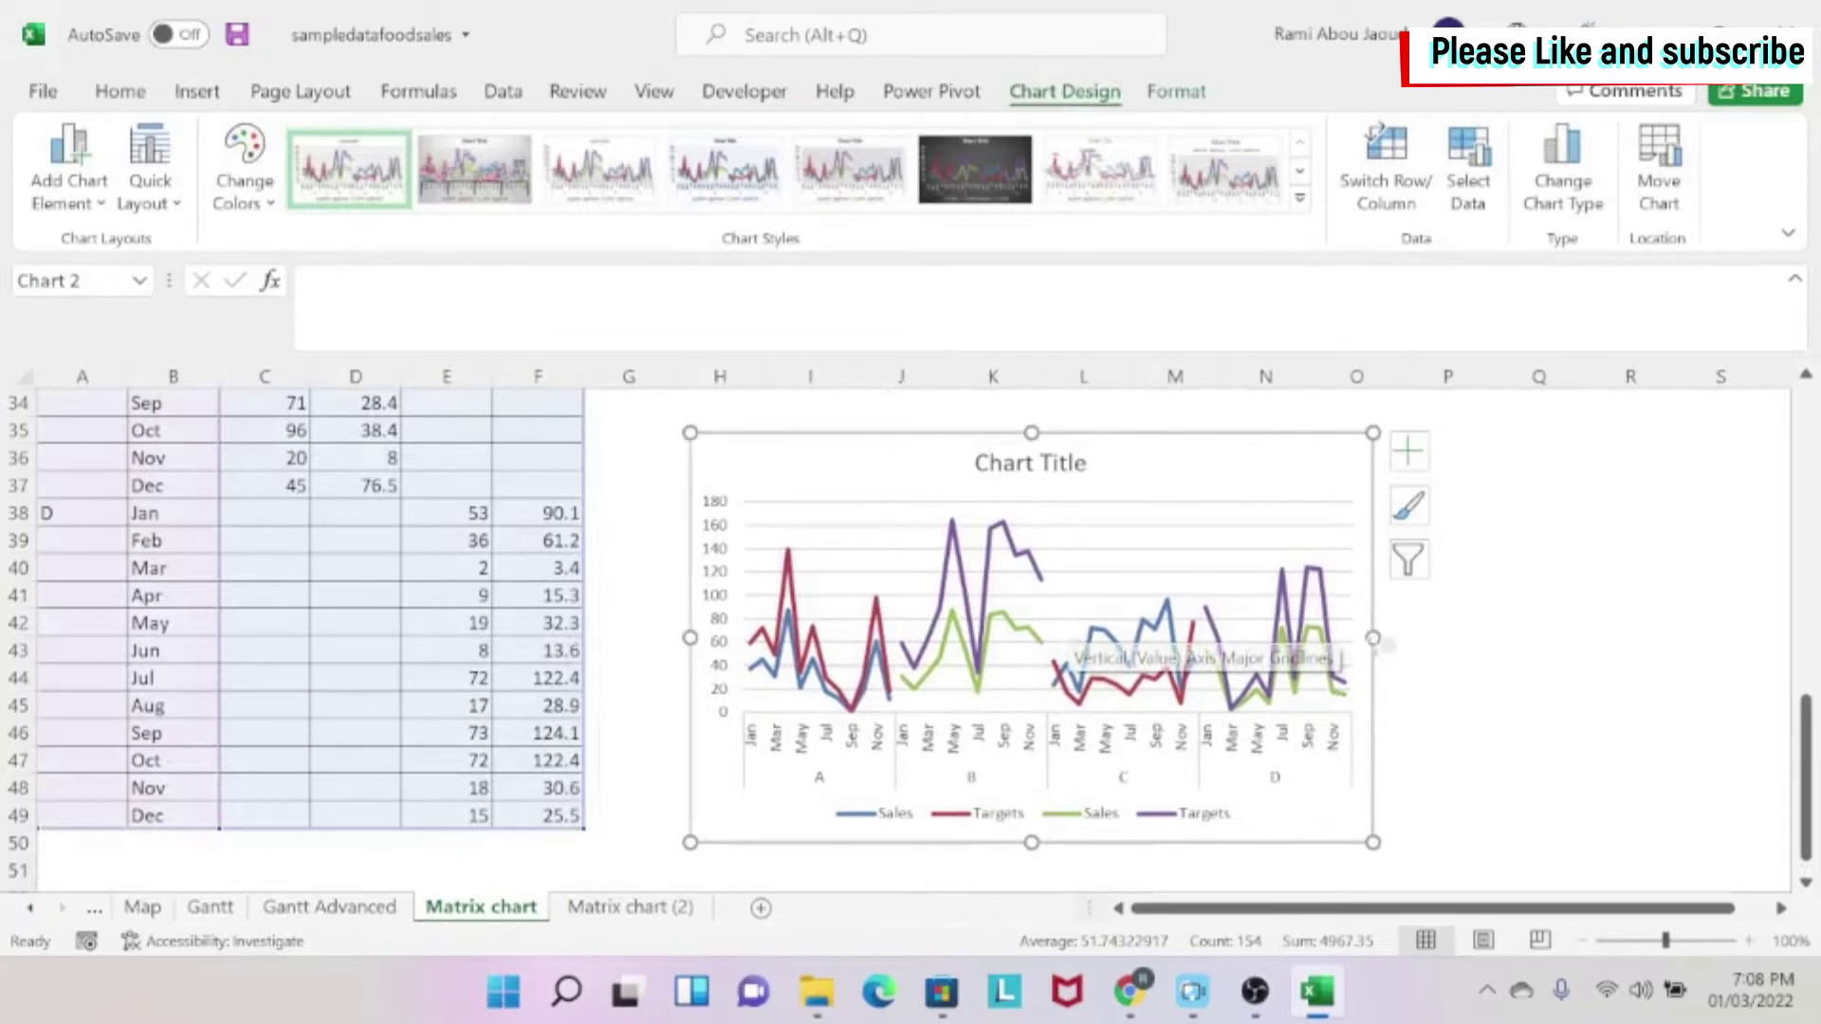
pyautogui.moveTo(1389, 638); pyautogui.dragTo(1599, 638)
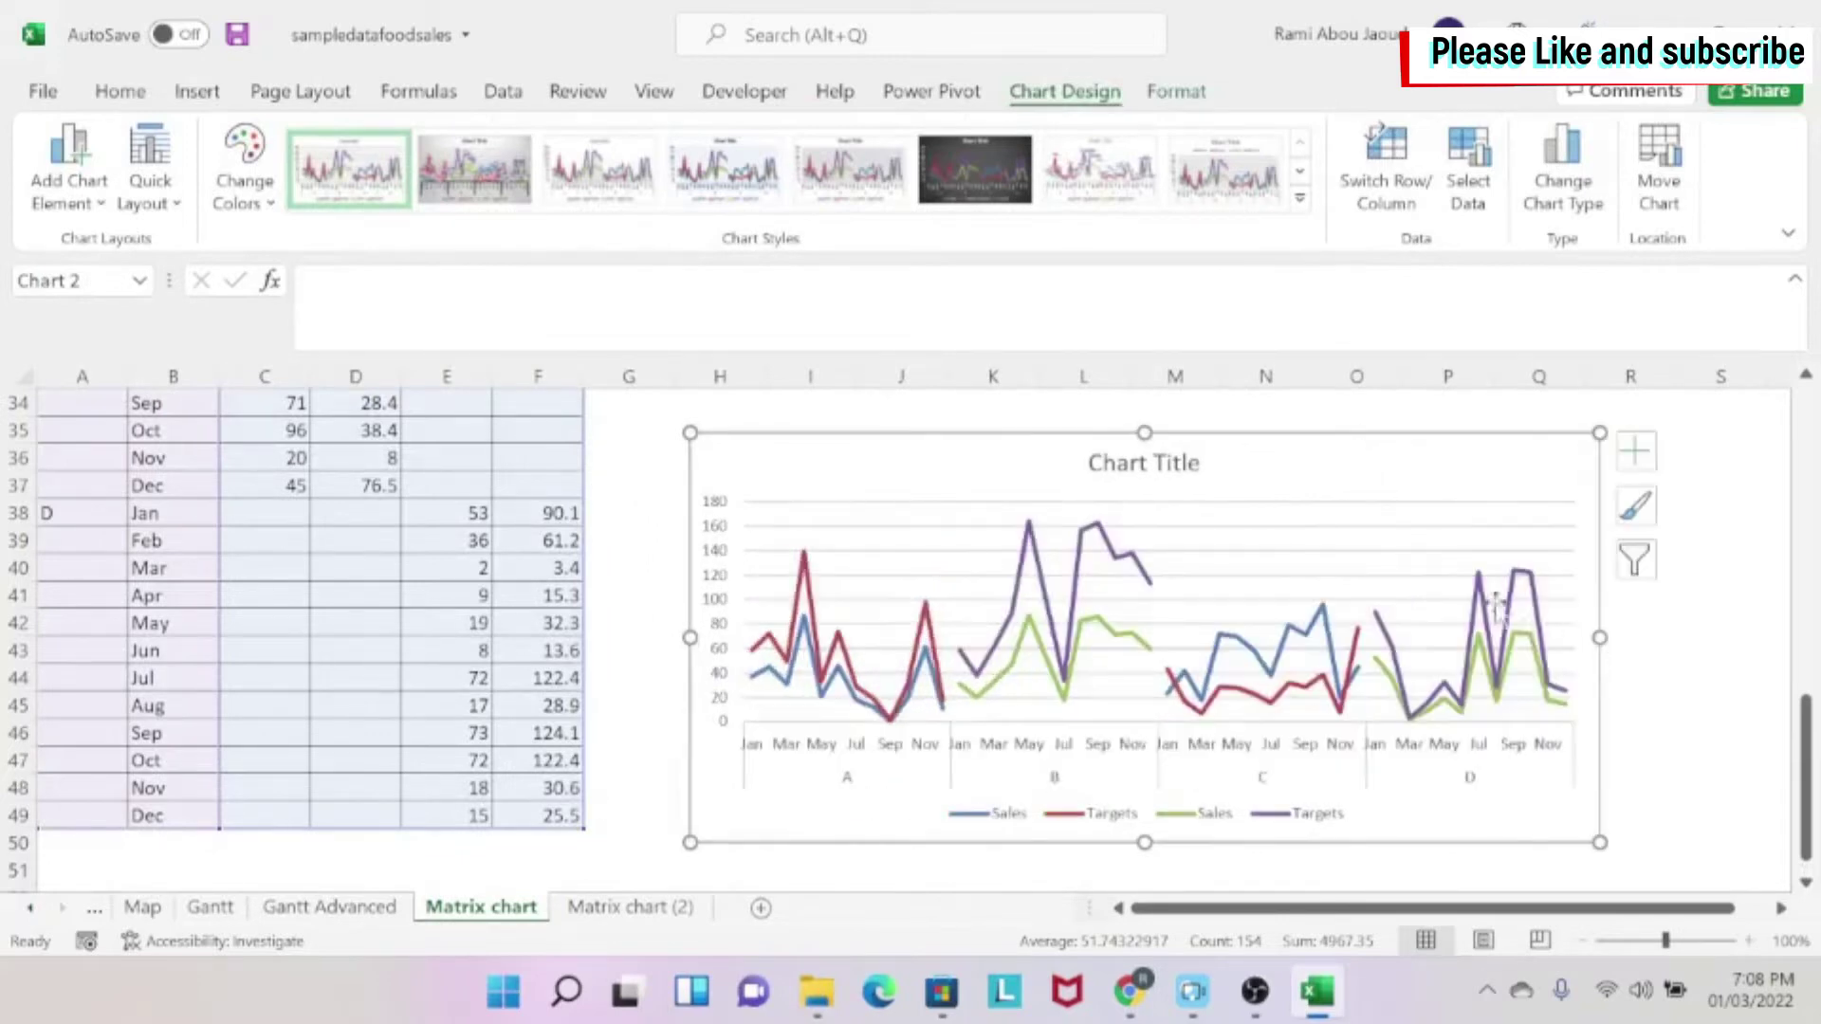
pyautogui.click(996, 423)
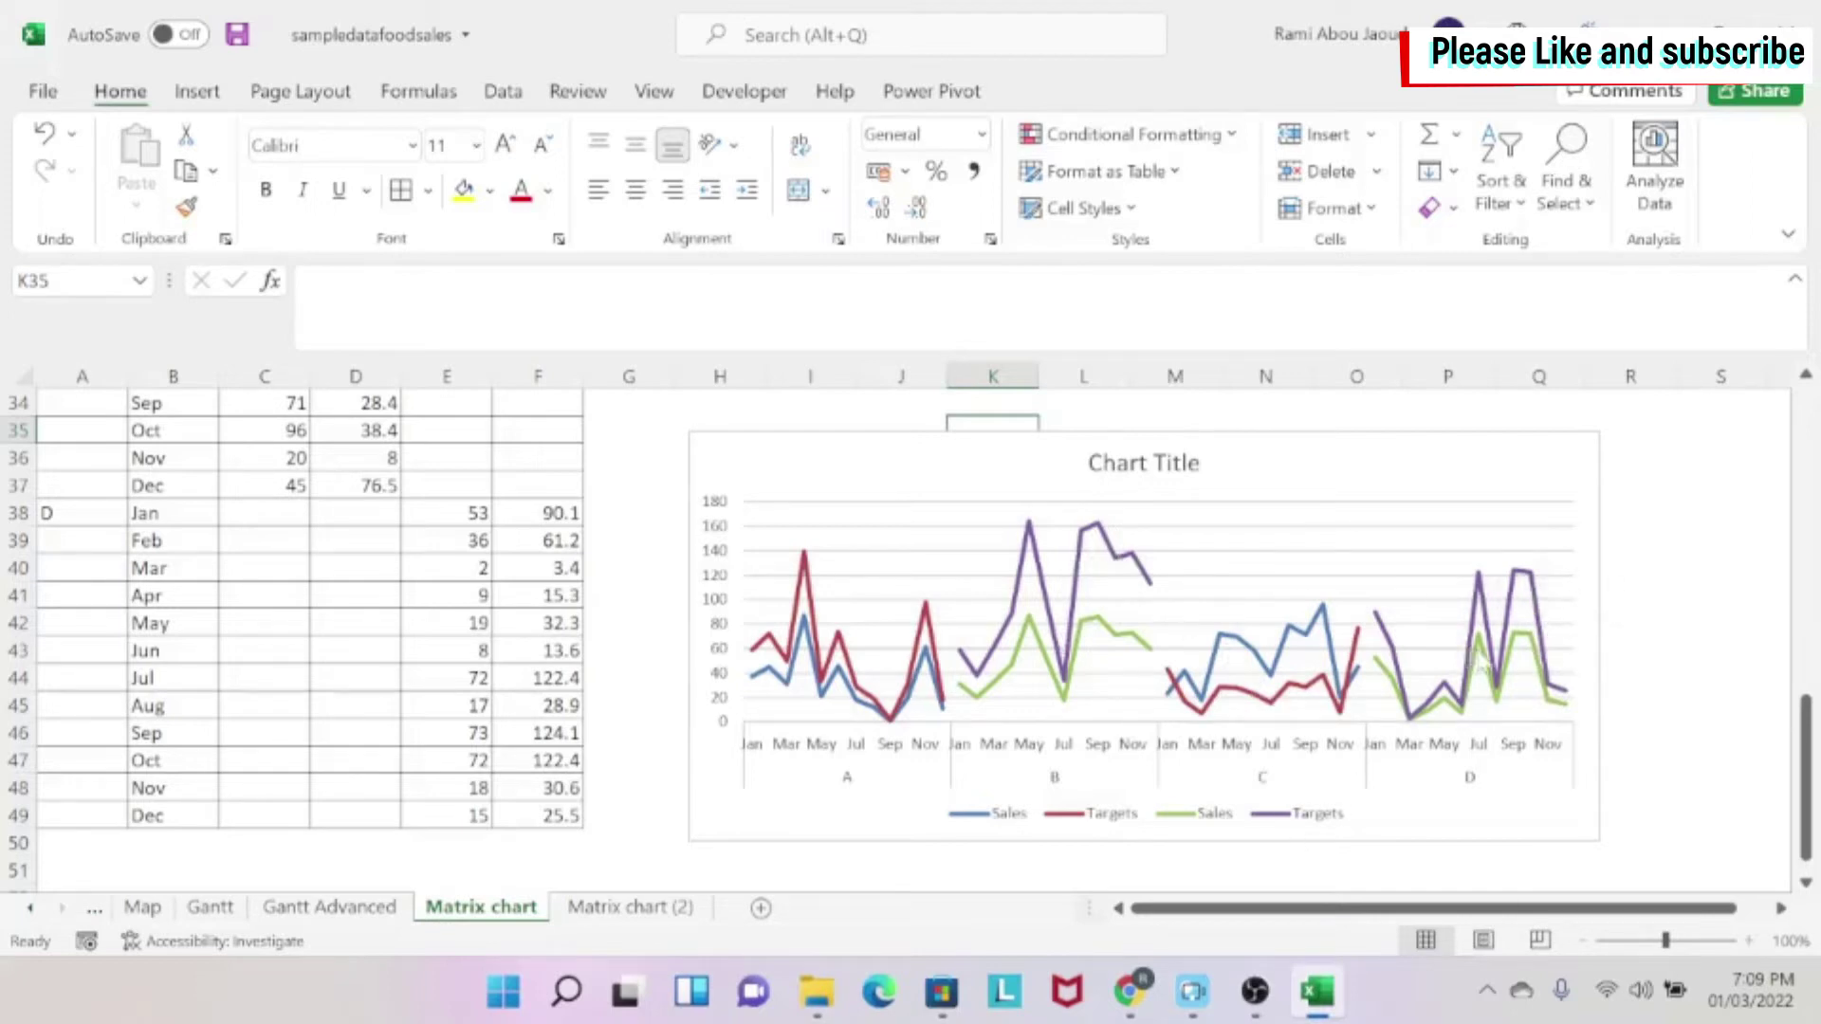
# Make company D's extra Targets line red.
pyautogui.click(1543, 619)
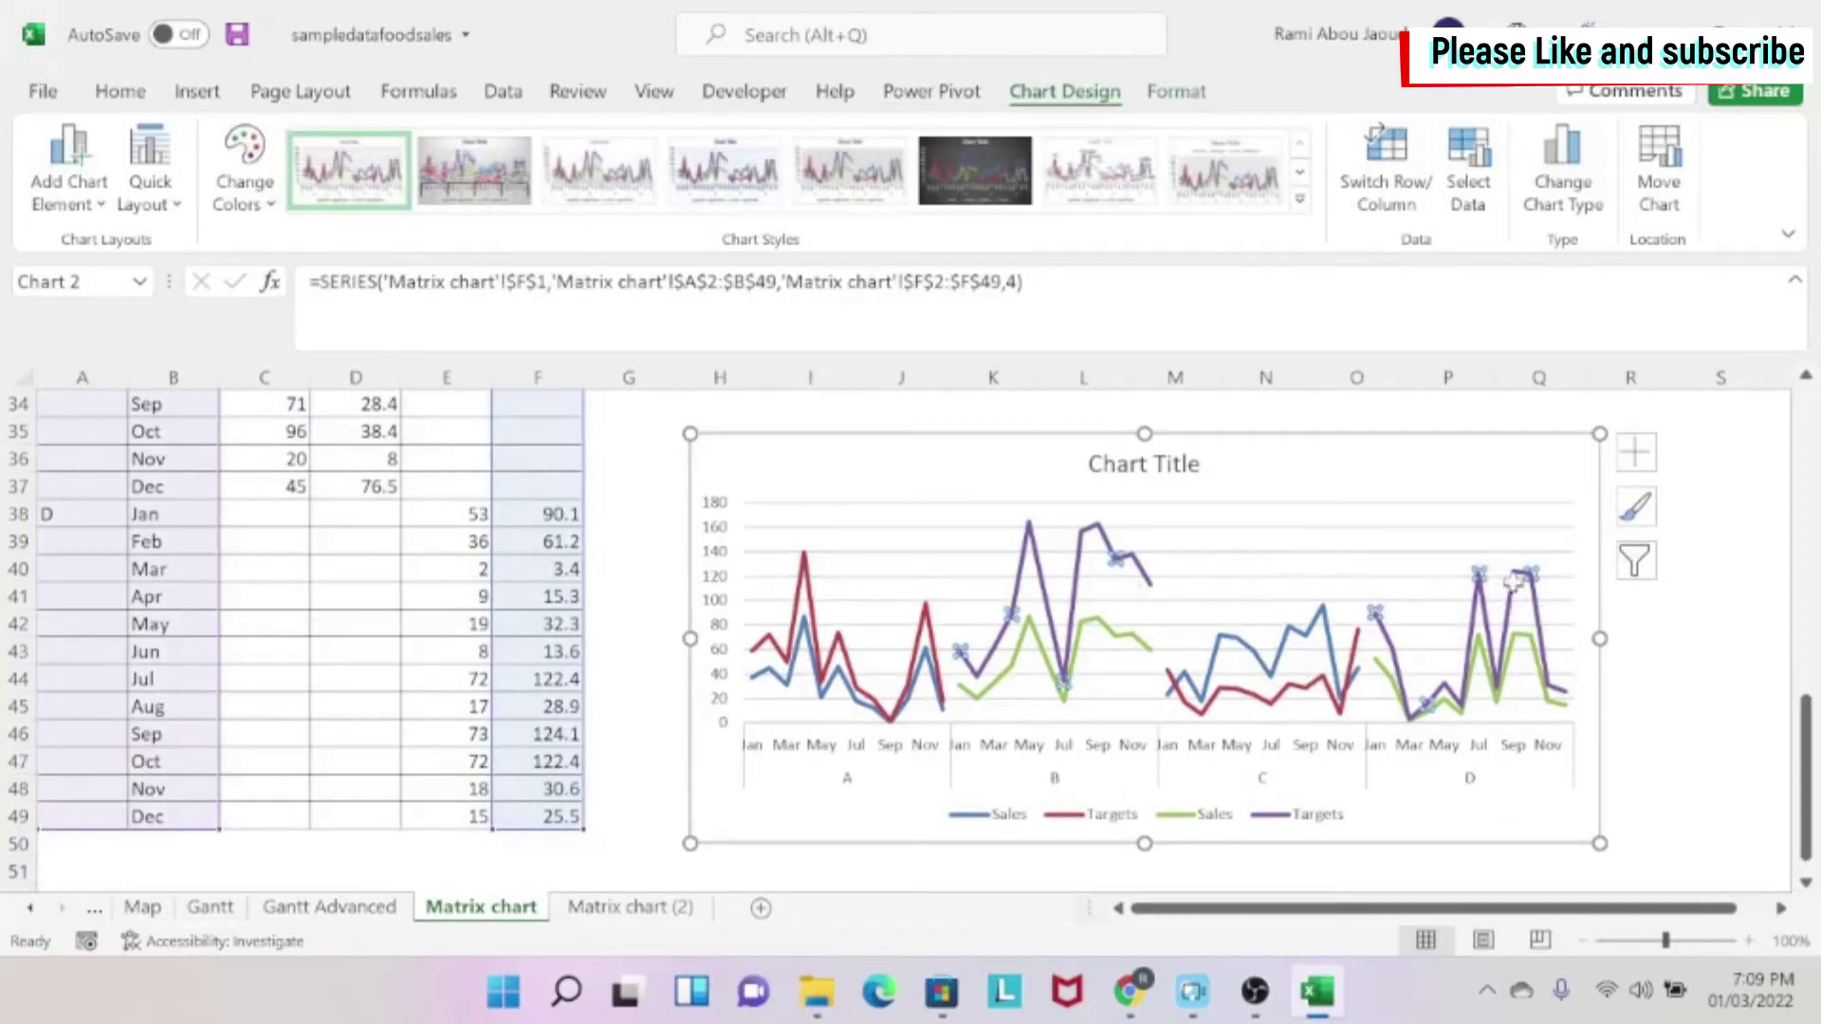
pyautogui.rightClick(1529, 577)
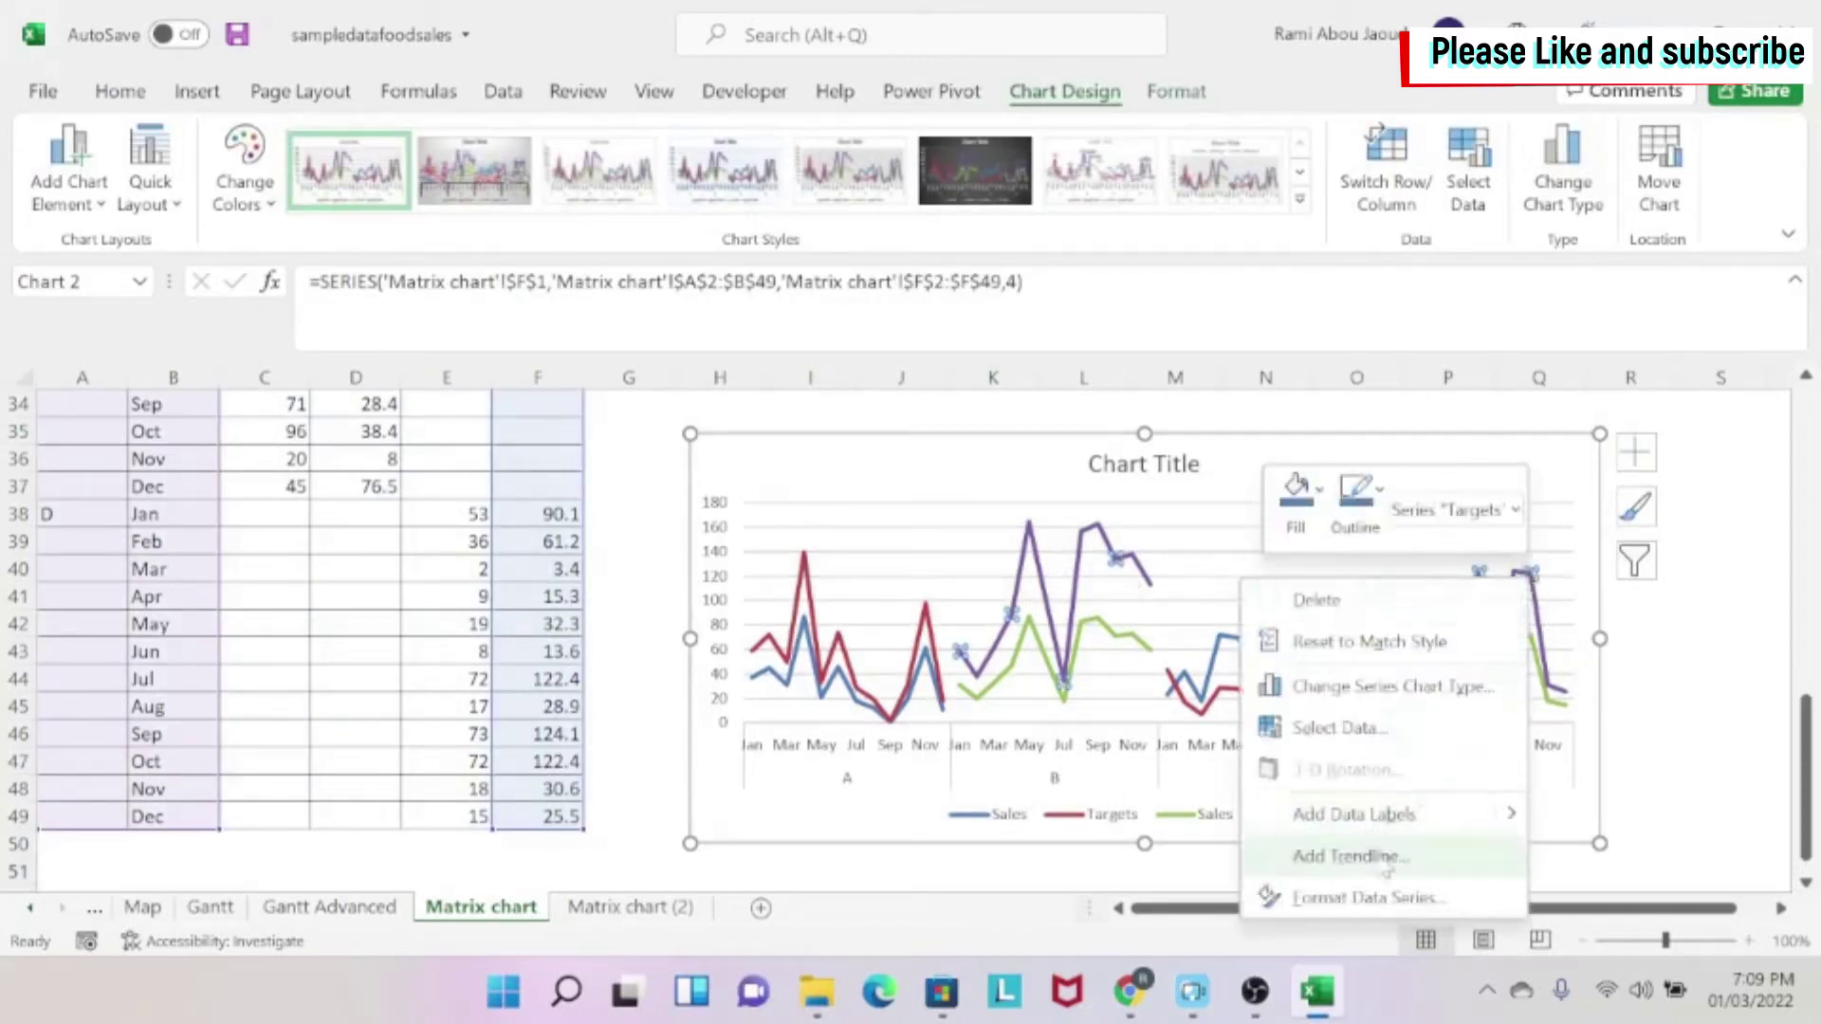
pyautogui.click(1365, 898)
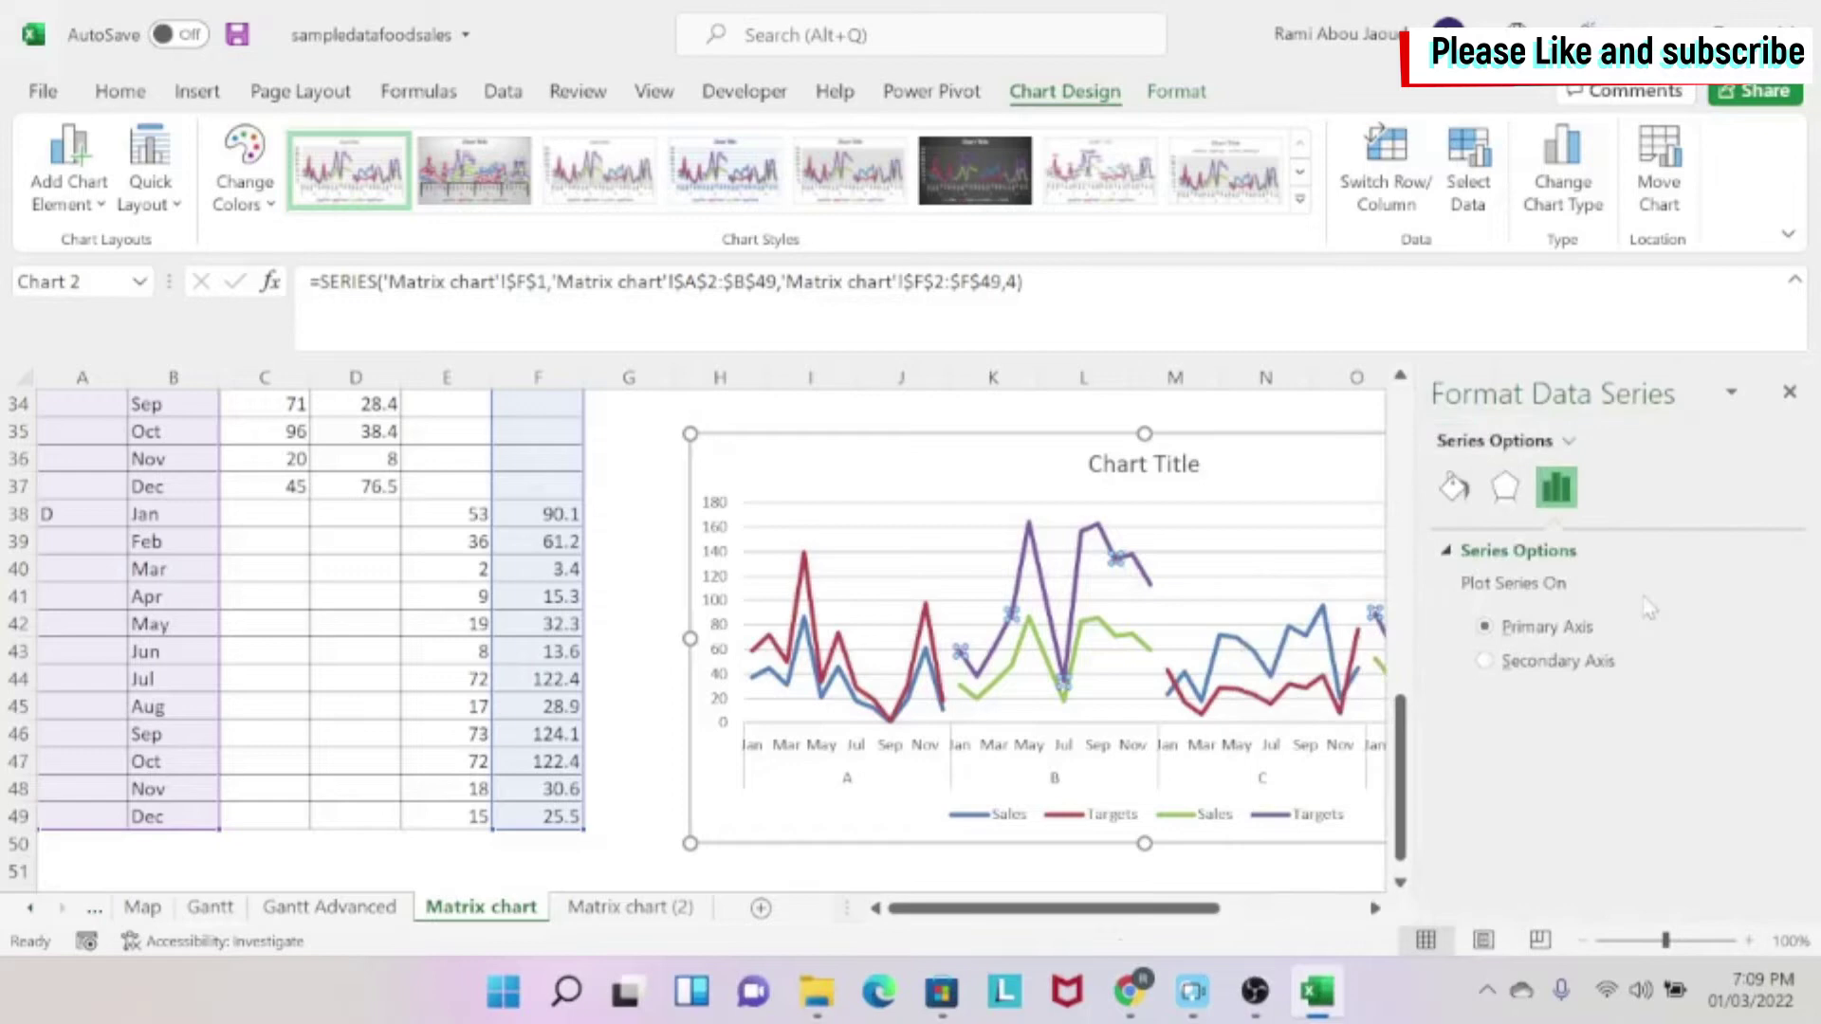
pyautogui.click(1460, 489)
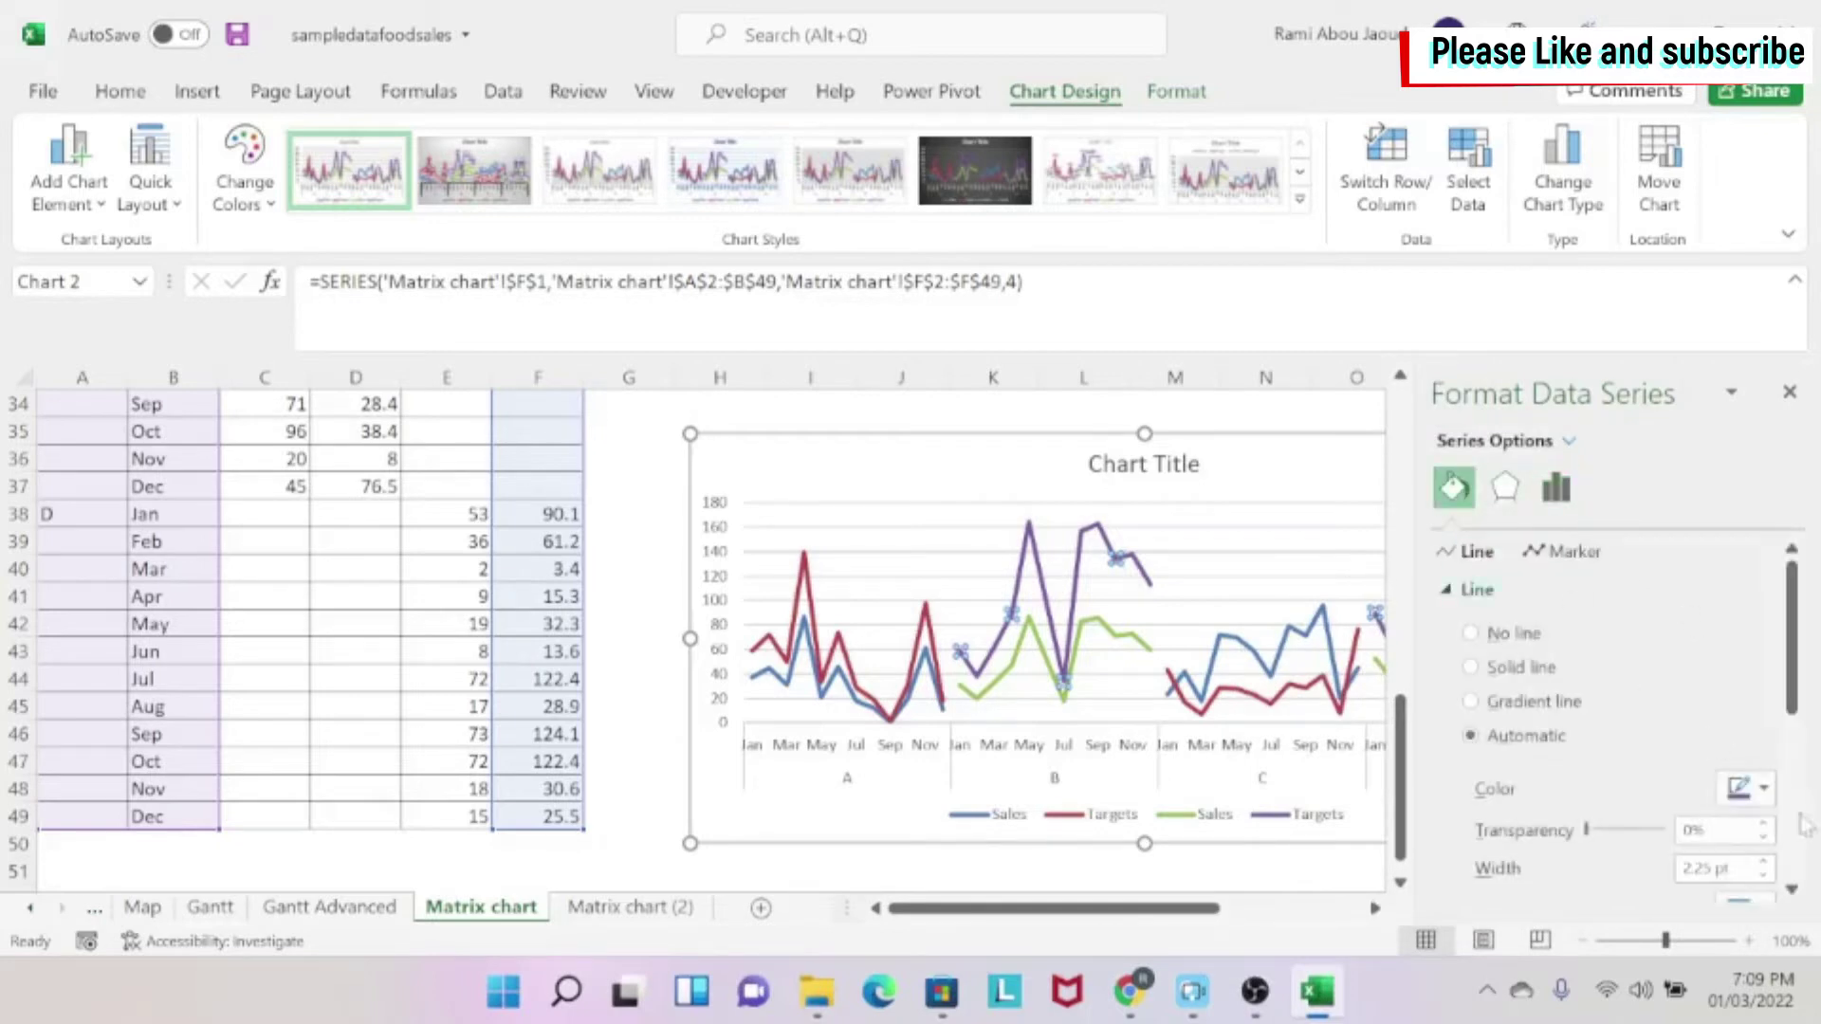
pyautogui.click(1763, 789)
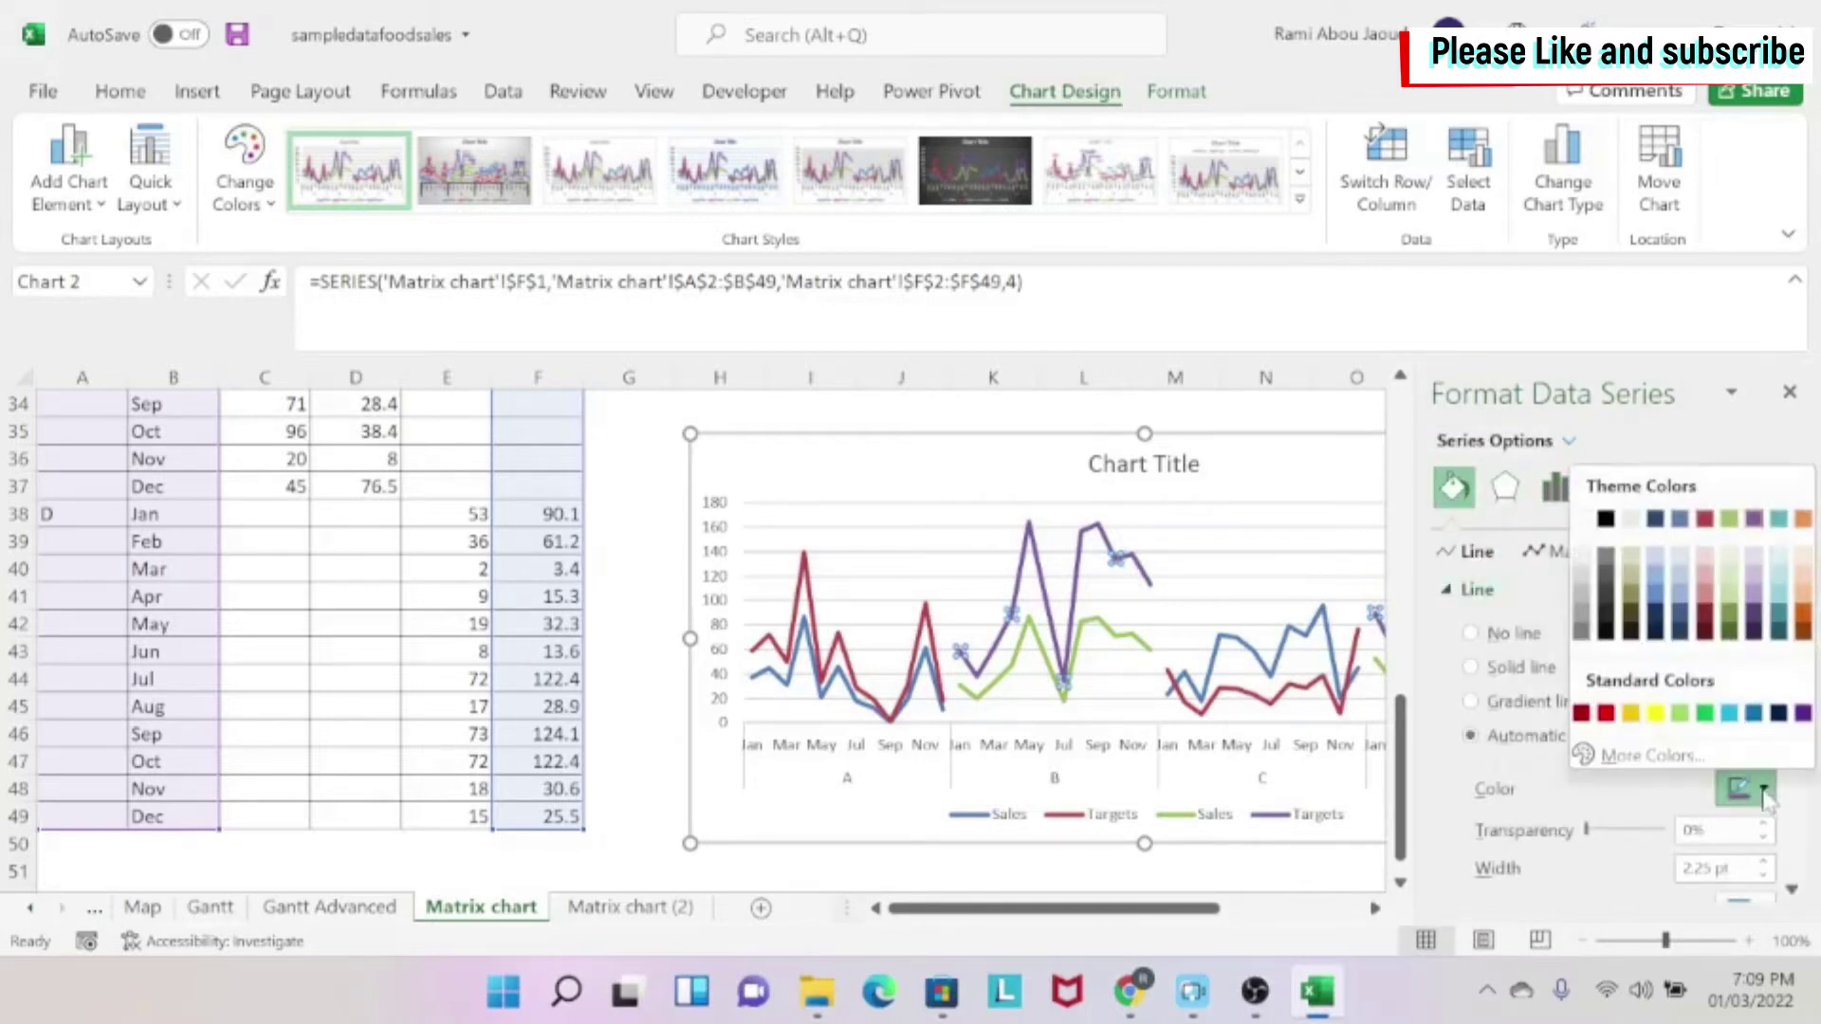
pyautogui.click(1705, 520)
# Change the green Sales line to blue to match the first Sales series.
pyautogui.click(1302, 531)
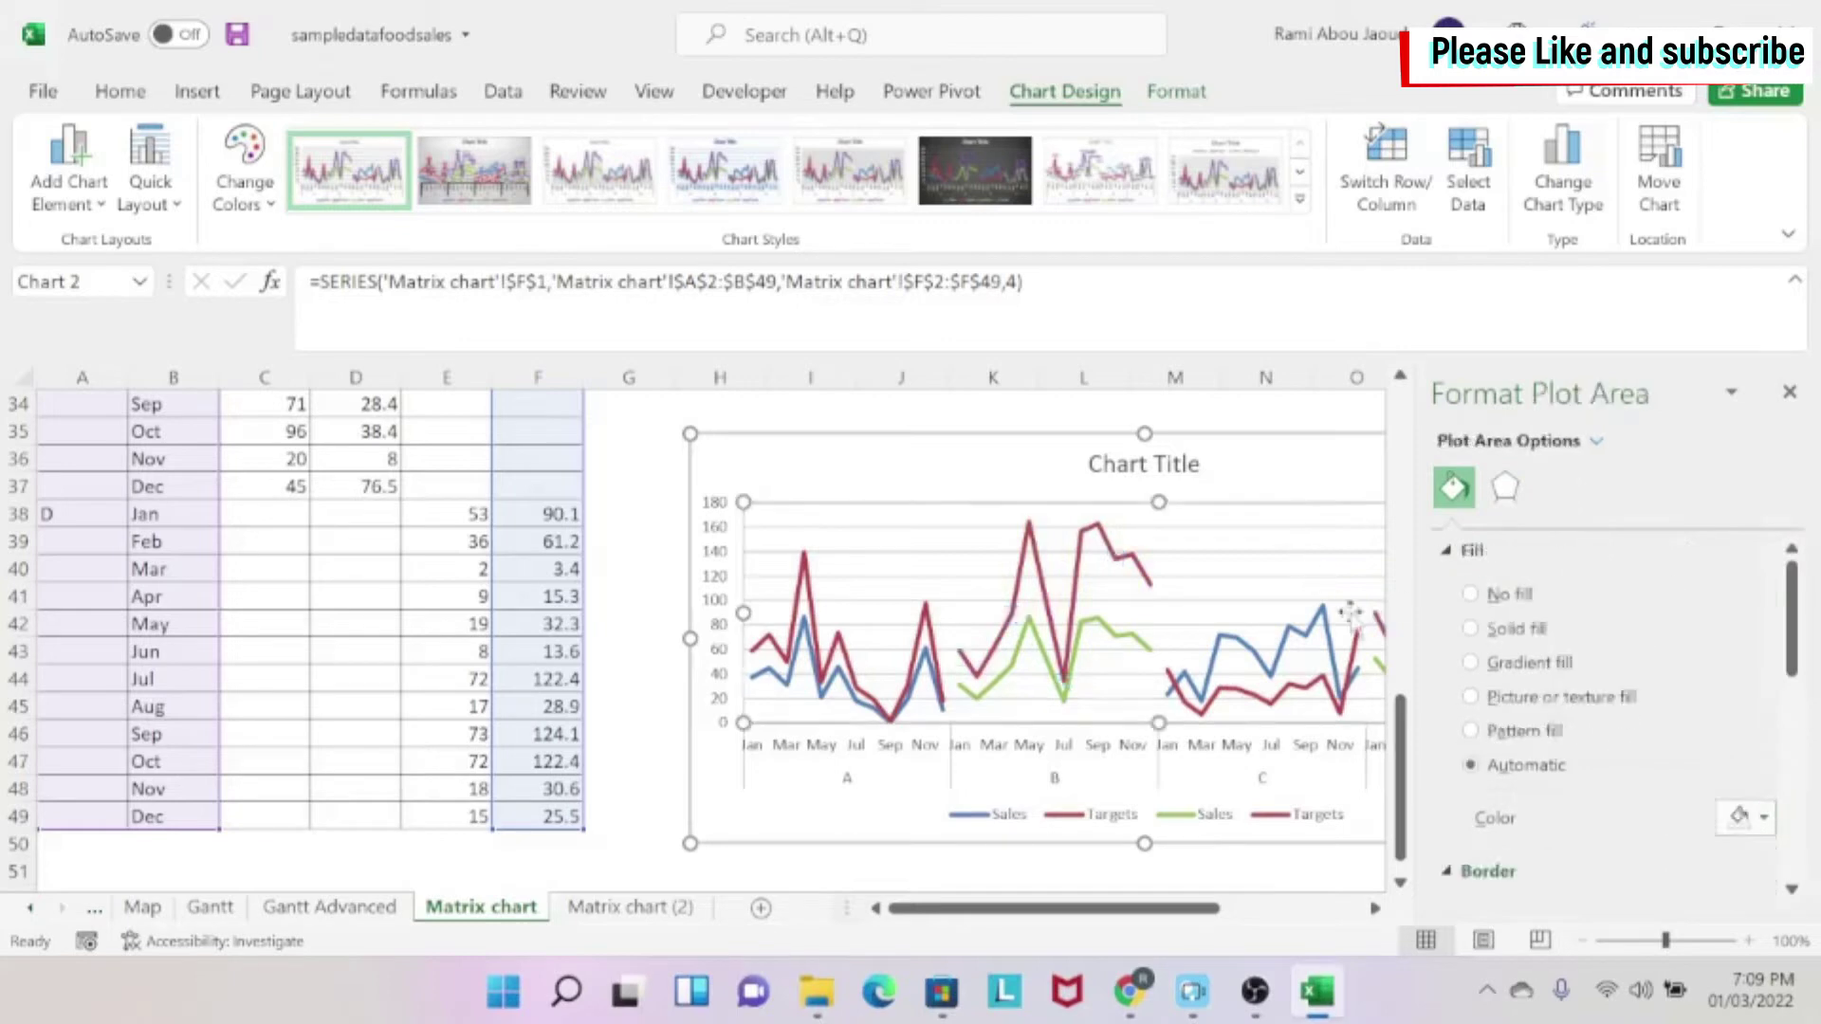
pyautogui.click(1145, 640)
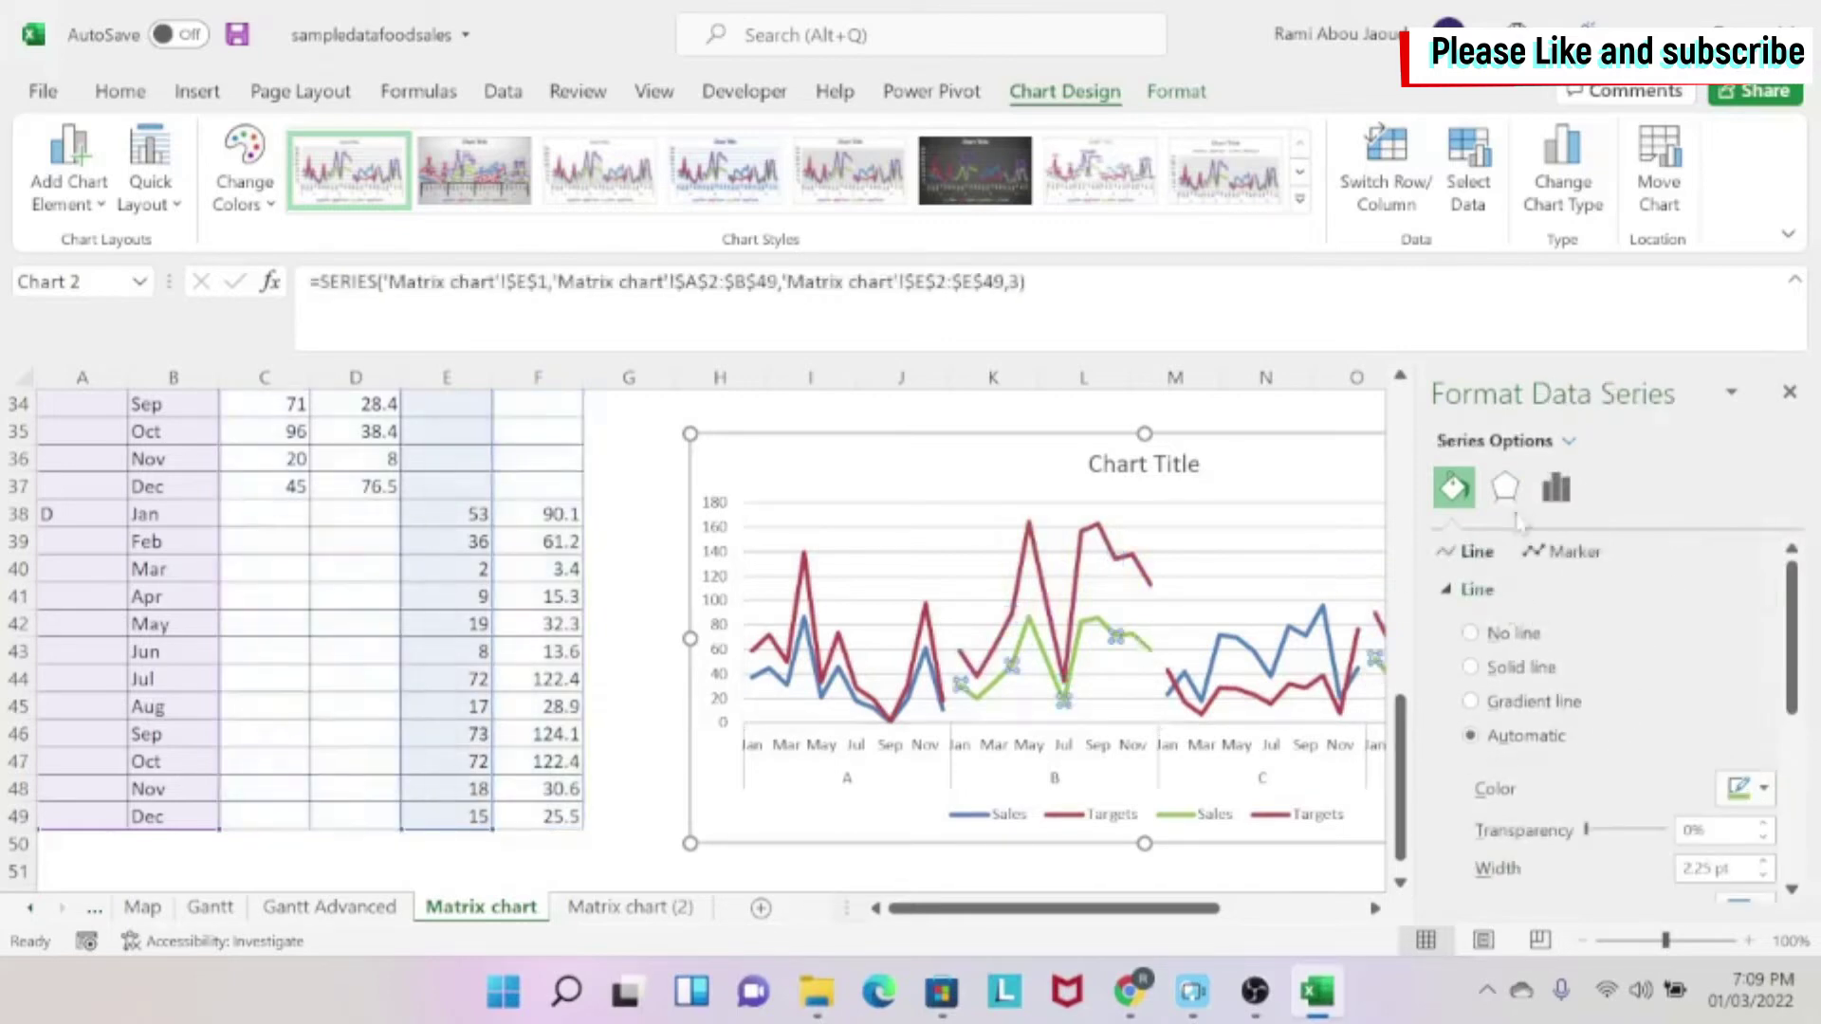
pyautogui.click(1740, 788)
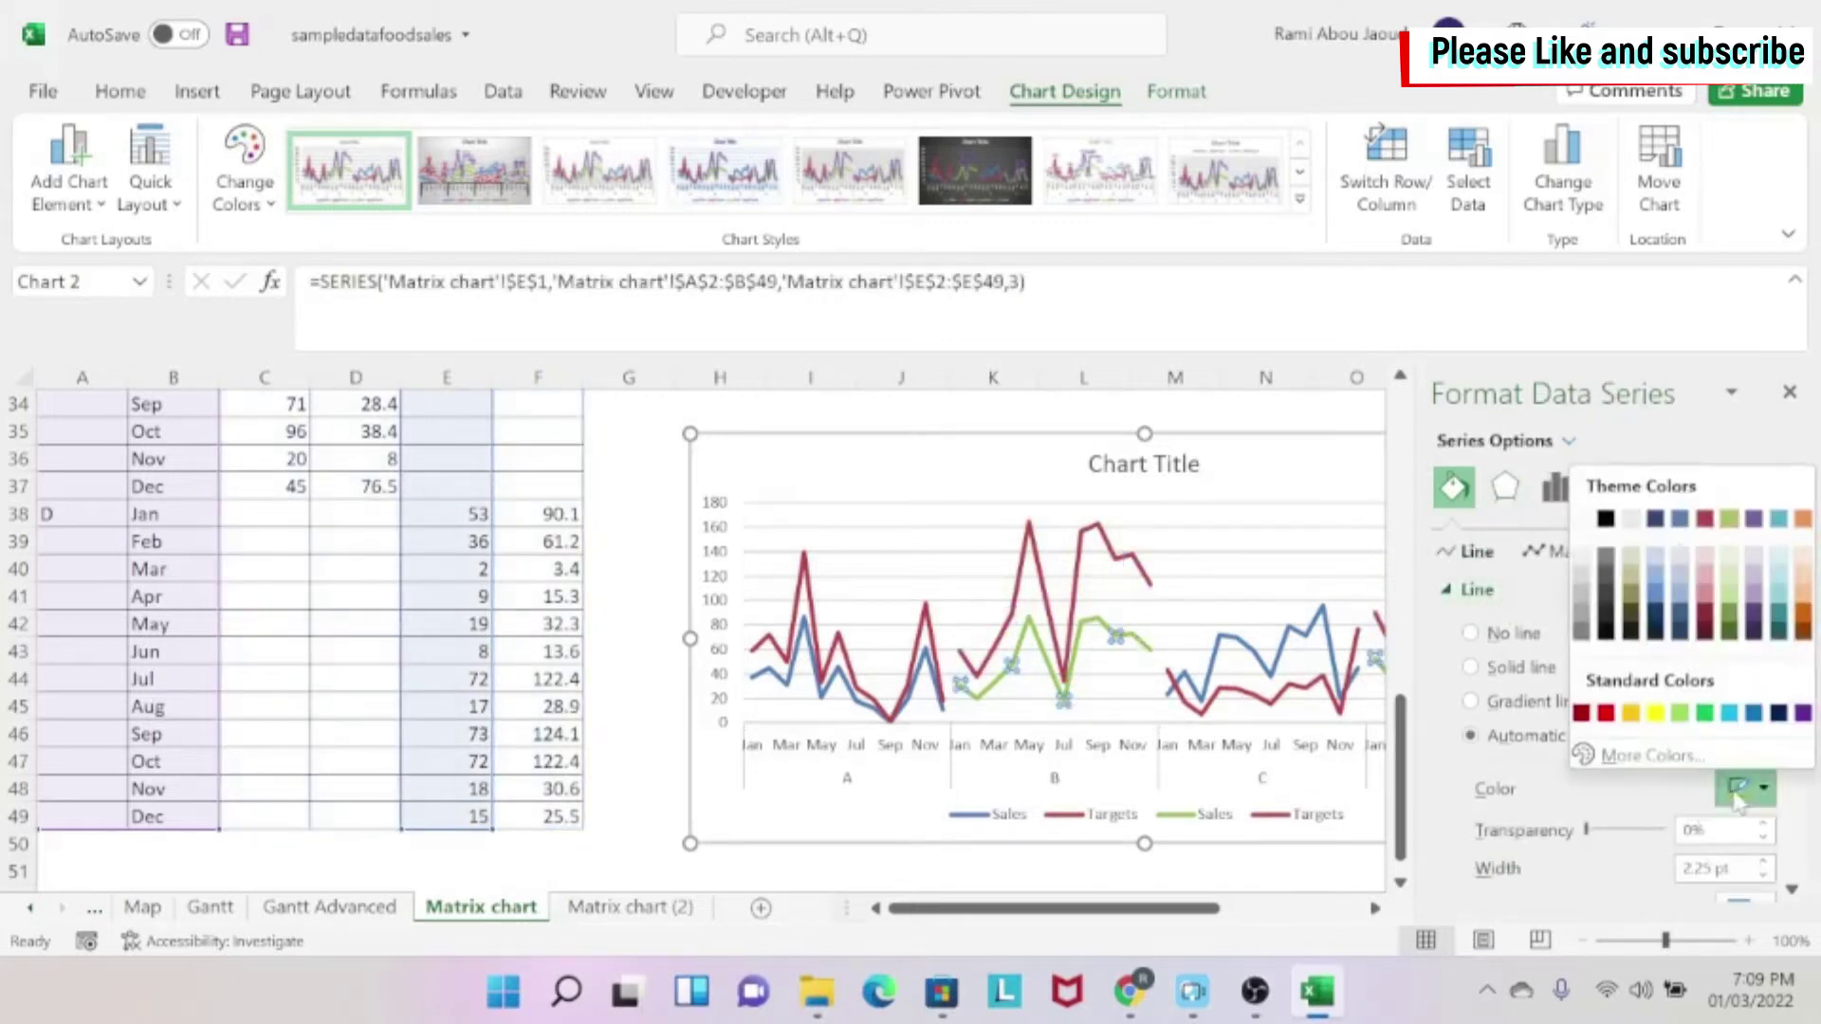
pyautogui.click(1678, 521)
pyautogui.click(1789, 391)
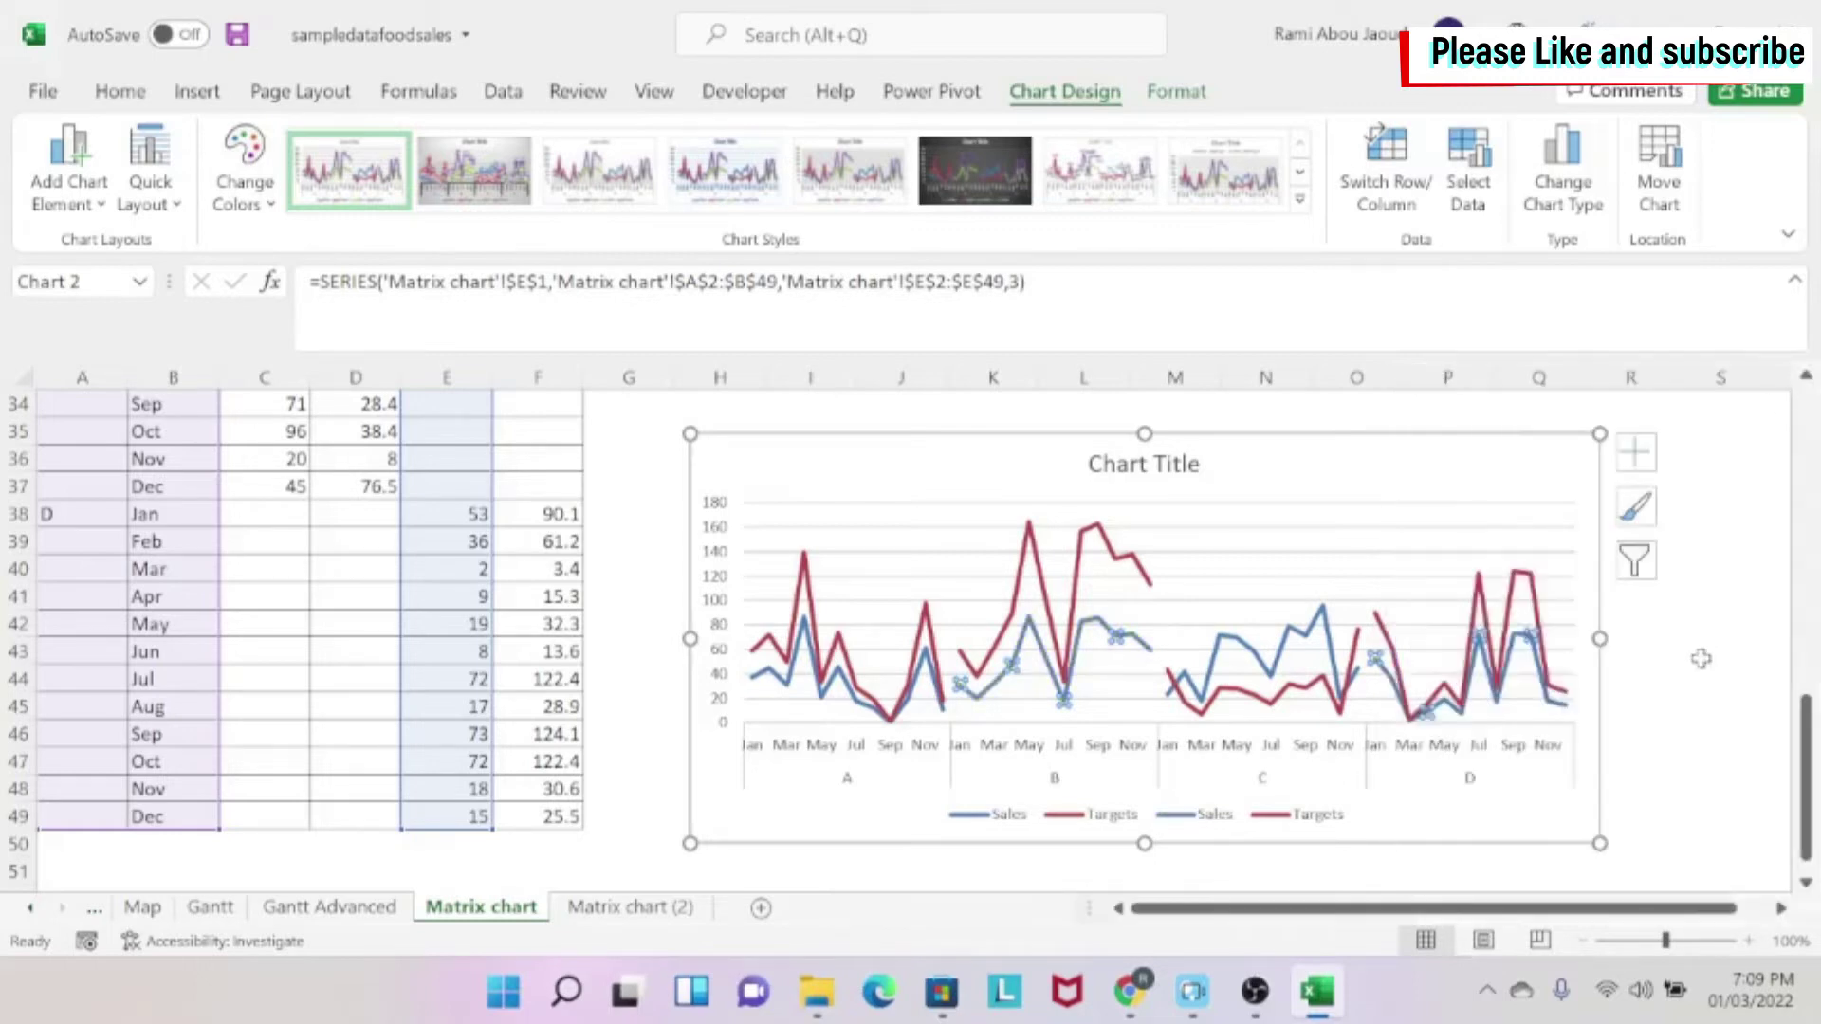
pyautogui.click(1699, 655)
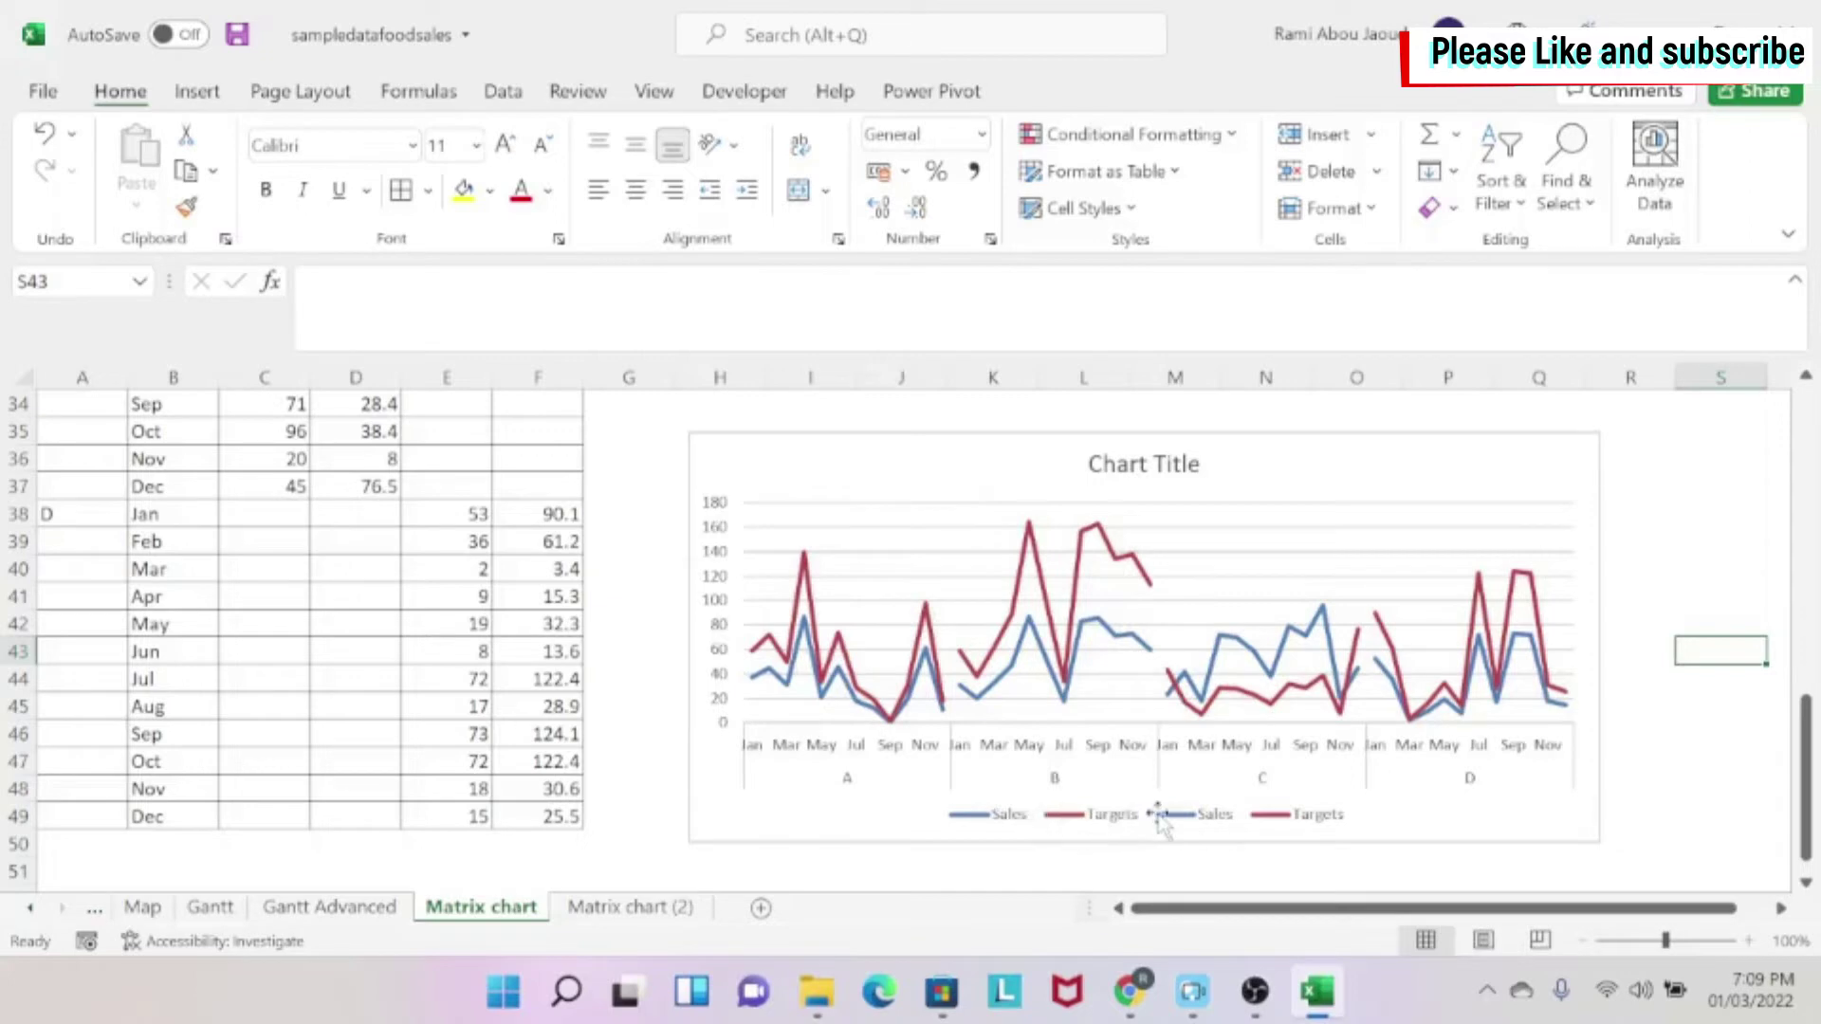
# Delete the second Sales entry and the extra Targets entry from the chart legend.
pyautogui.click(1128, 827)
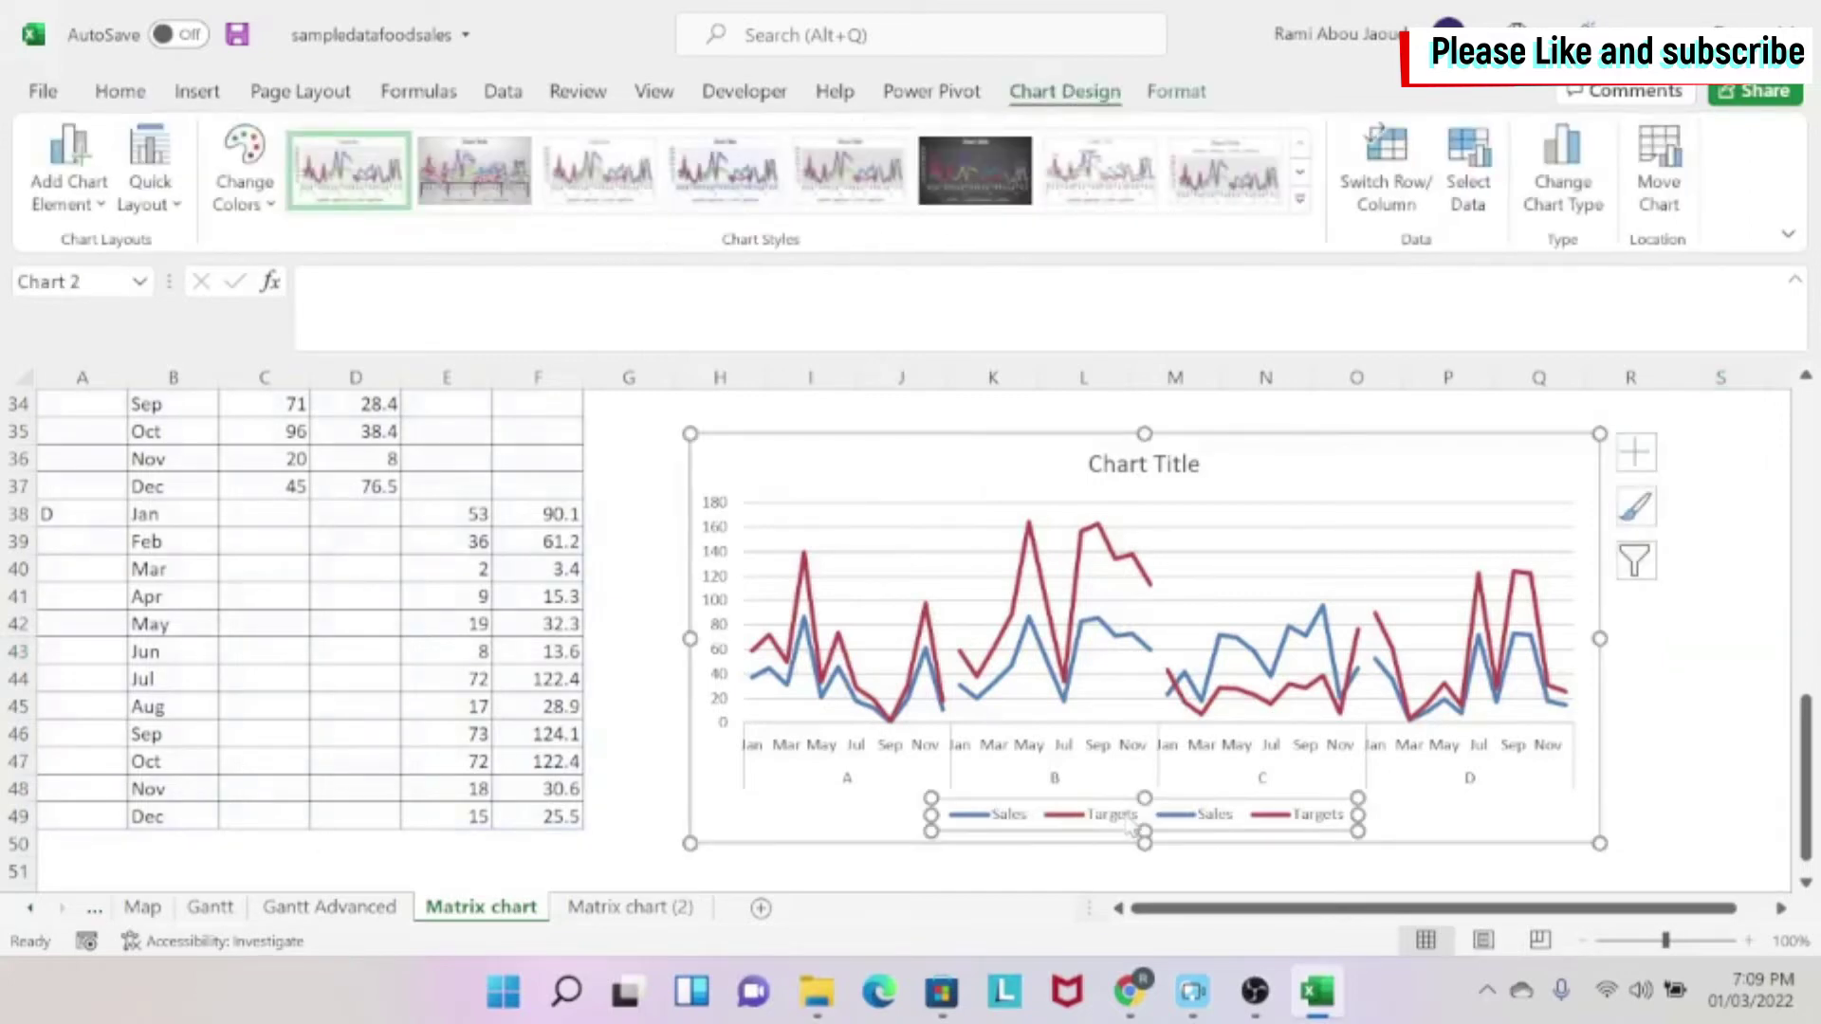
pyautogui.click(1188, 825)
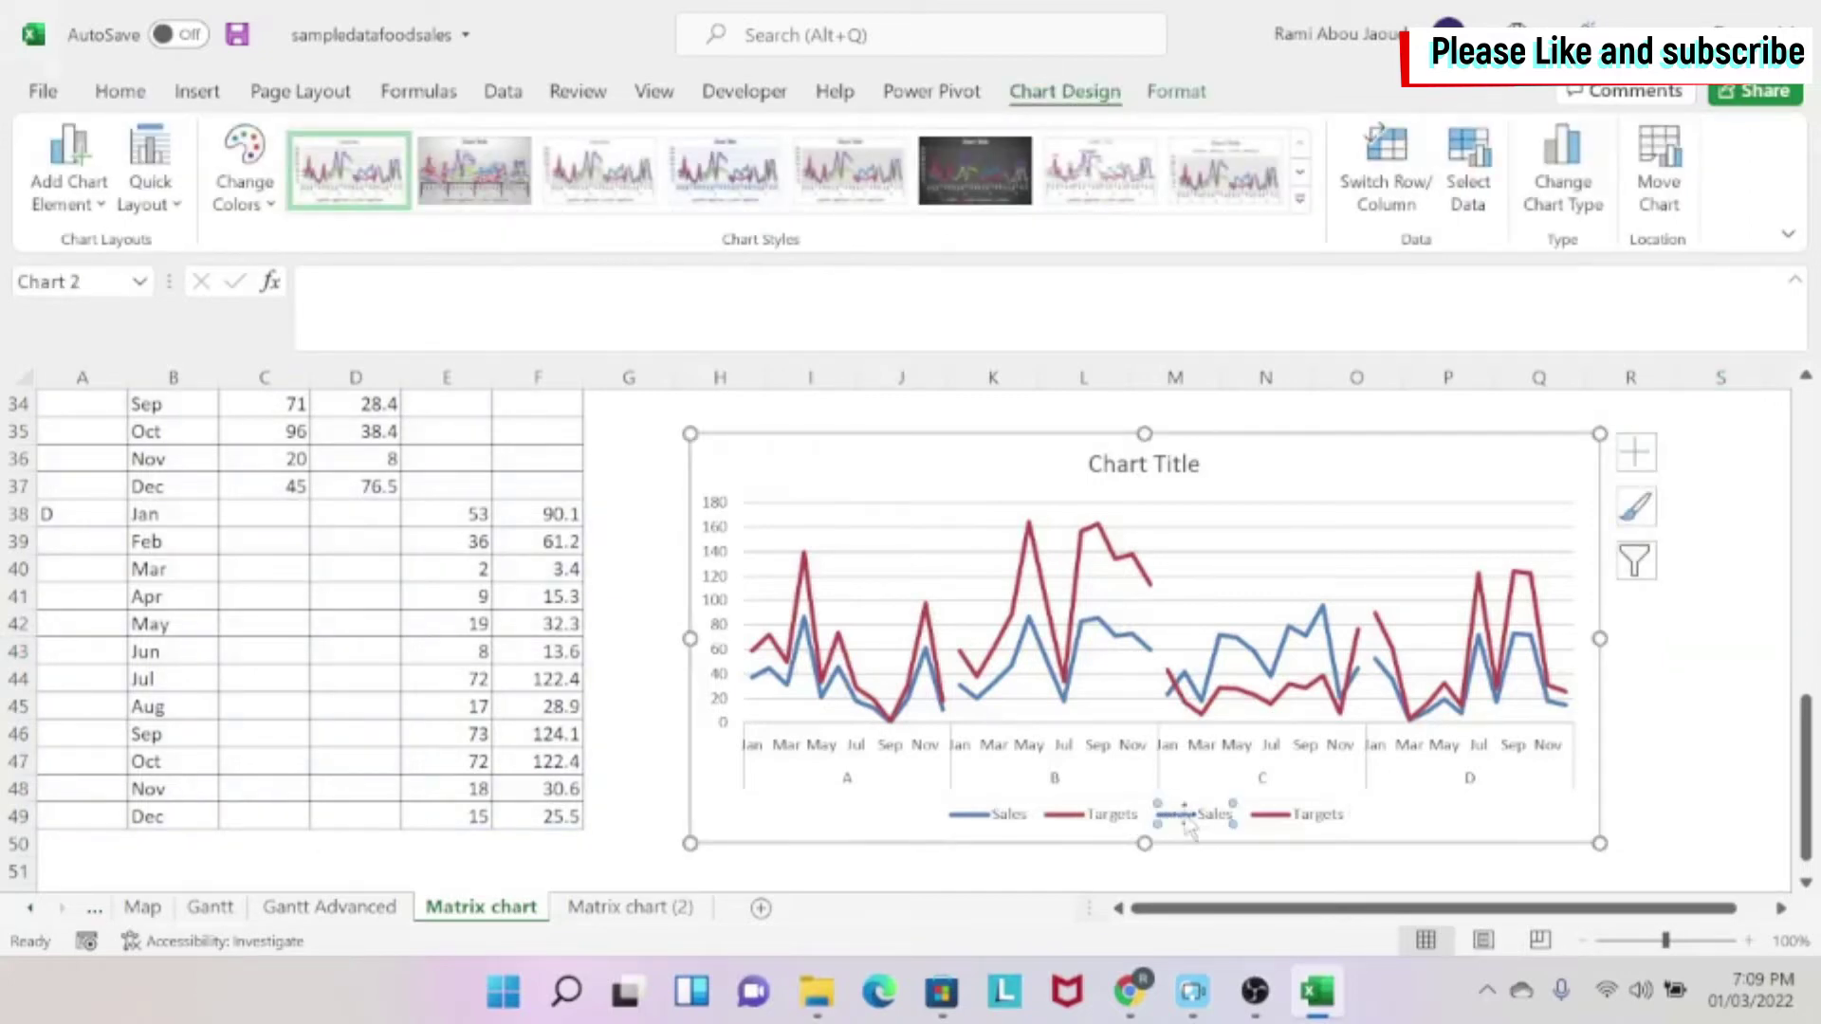
pyautogui.press('Delete')
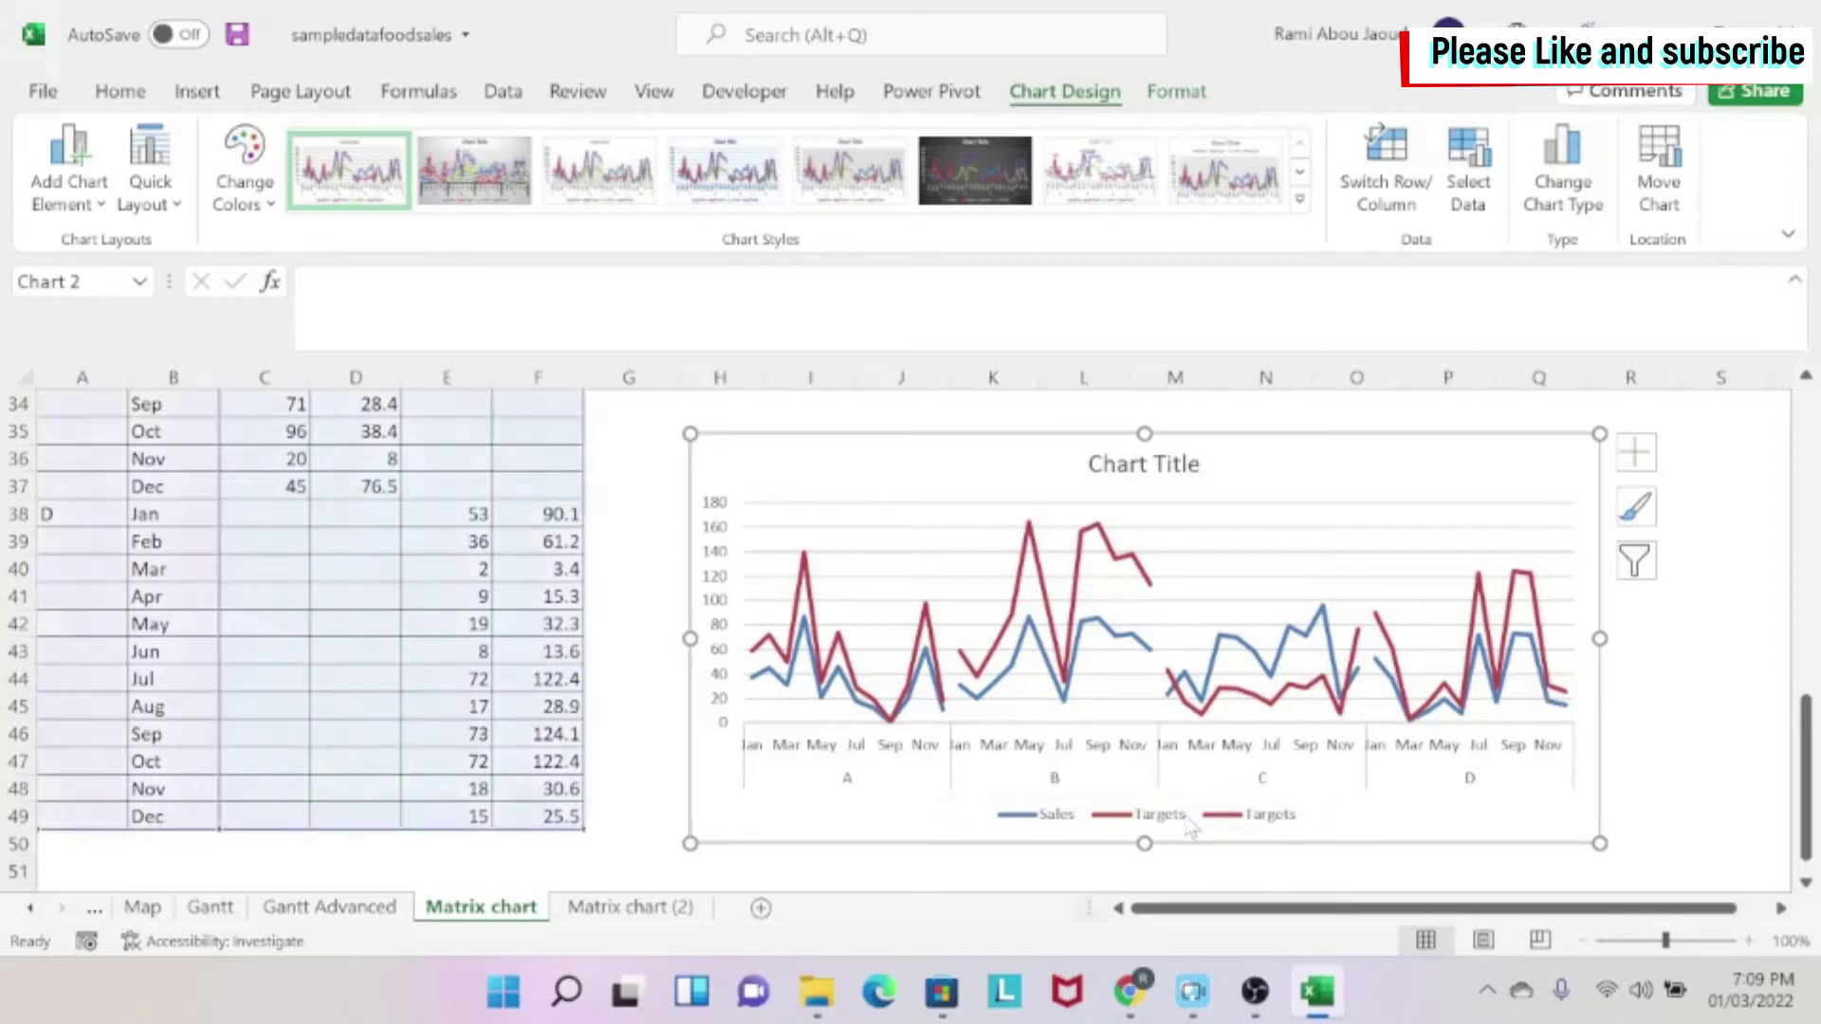
pyautogui.click(1237, 825)
pyautogui.click(1235, 826)
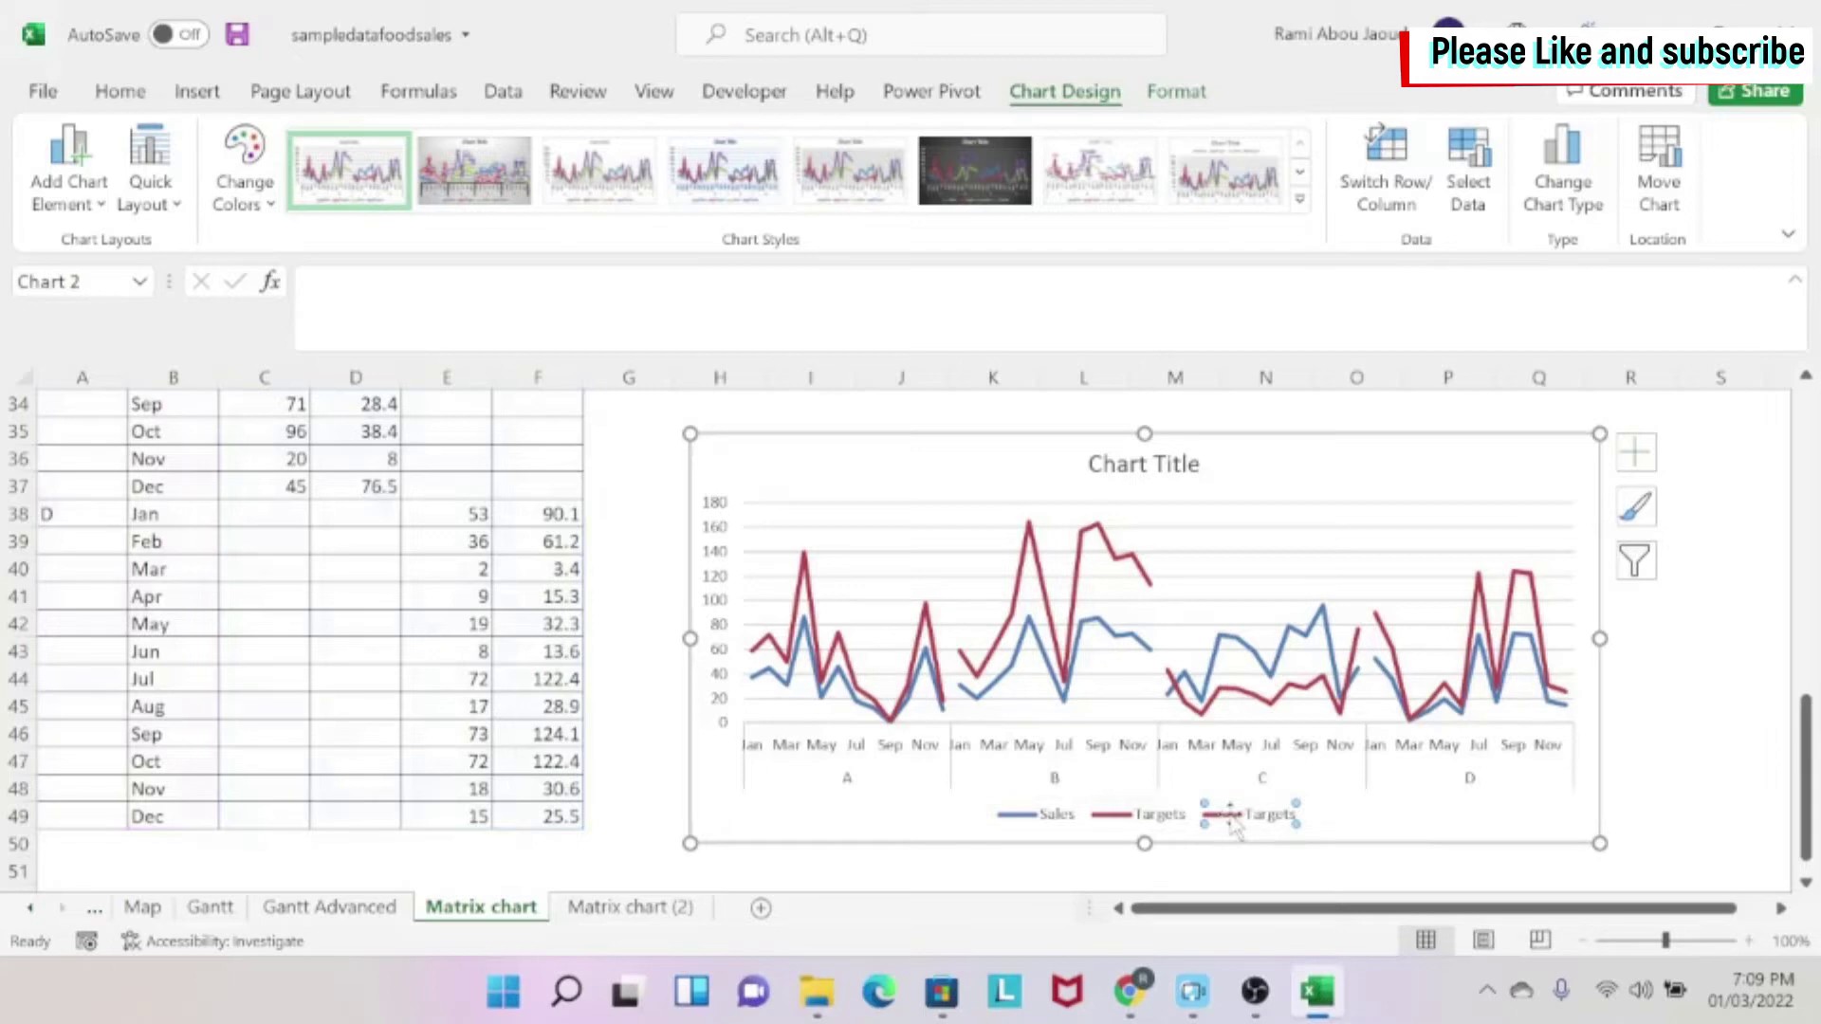
pyautogui.press('Delete')
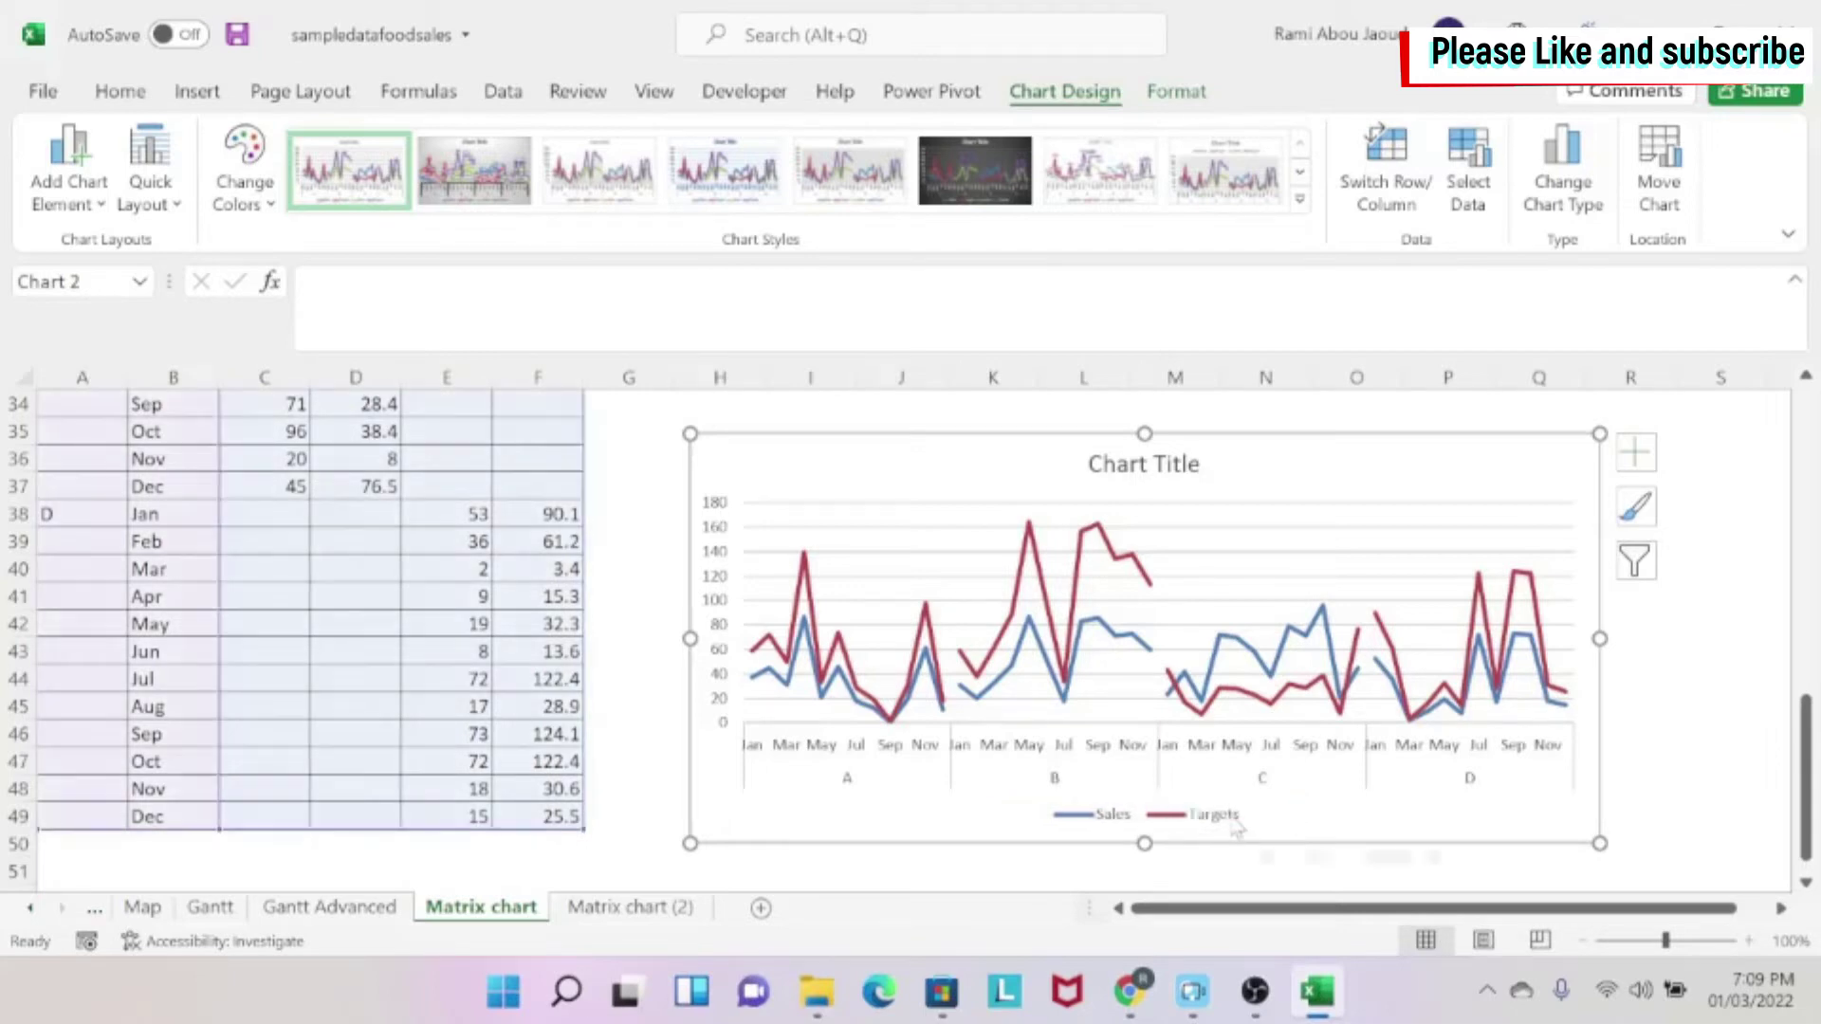
pyautogui.press('Escape')
# Replace the chart title placeholder with 'Performance vs Budget'.
pyautogui.click(1144, 464)
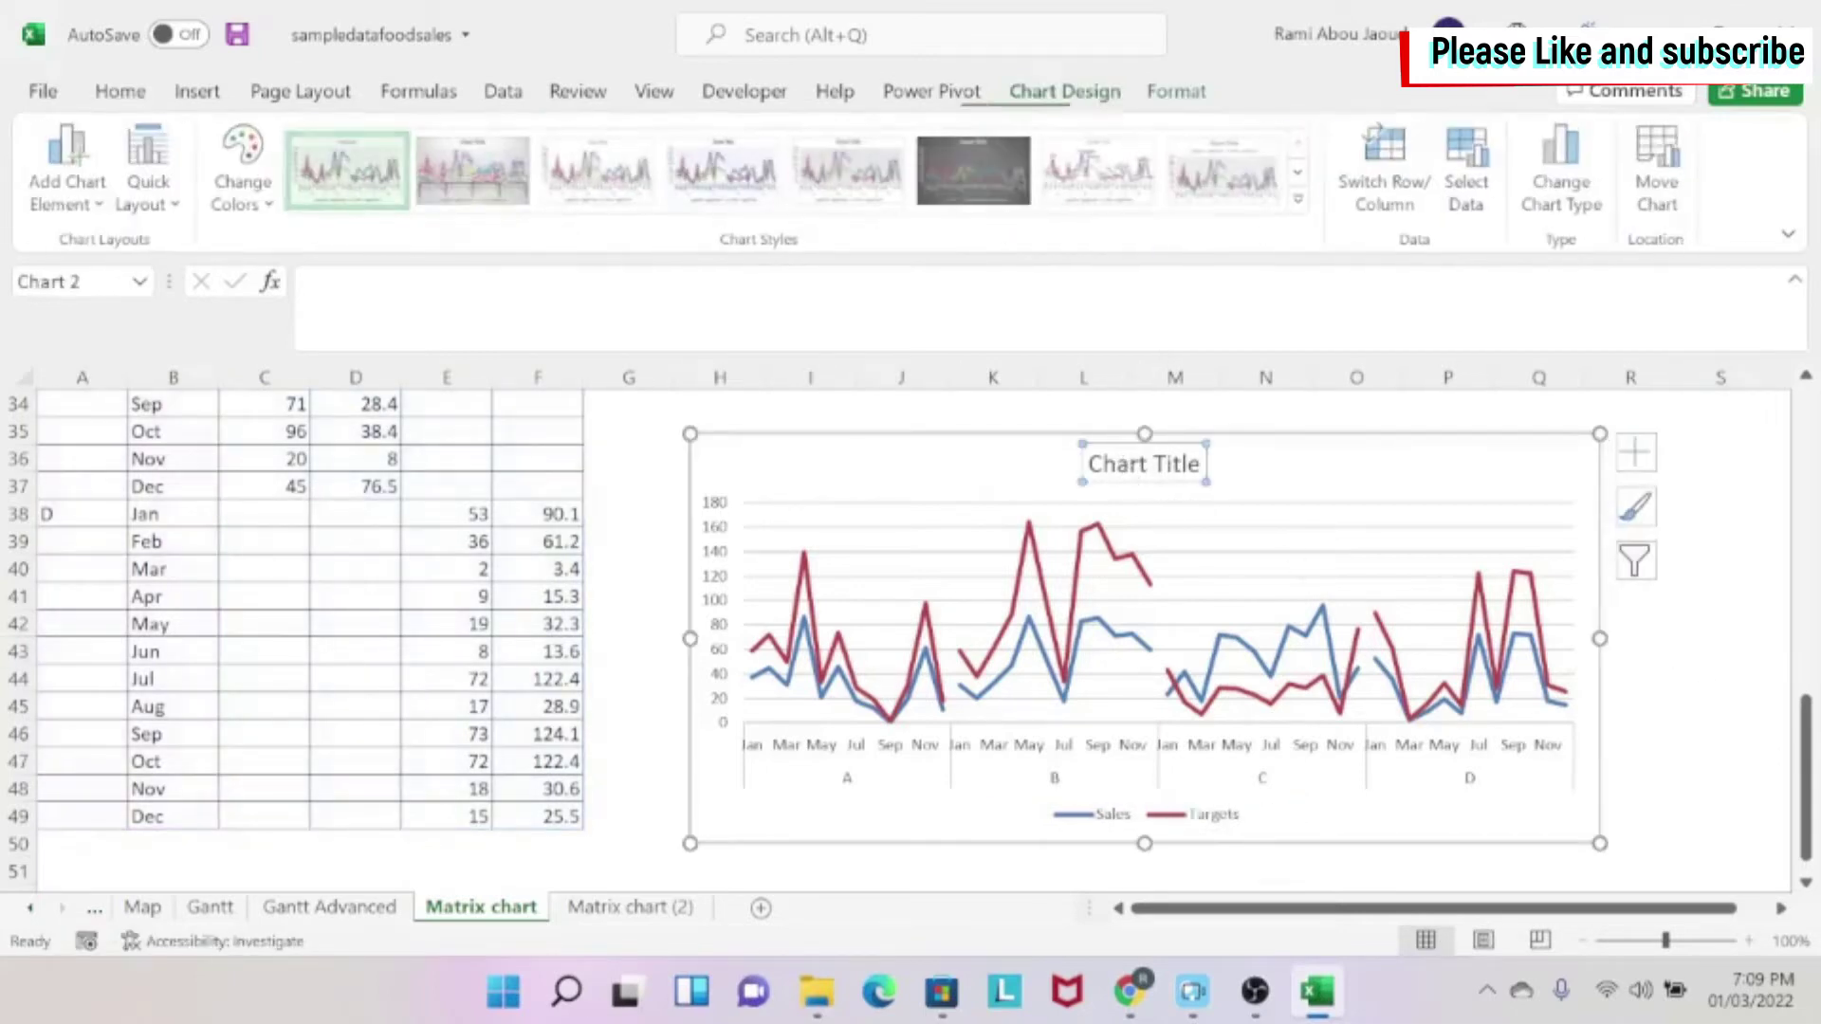
pyautogui.moveTo(1089, 464); pyautogui.dragTo(1207, 463)
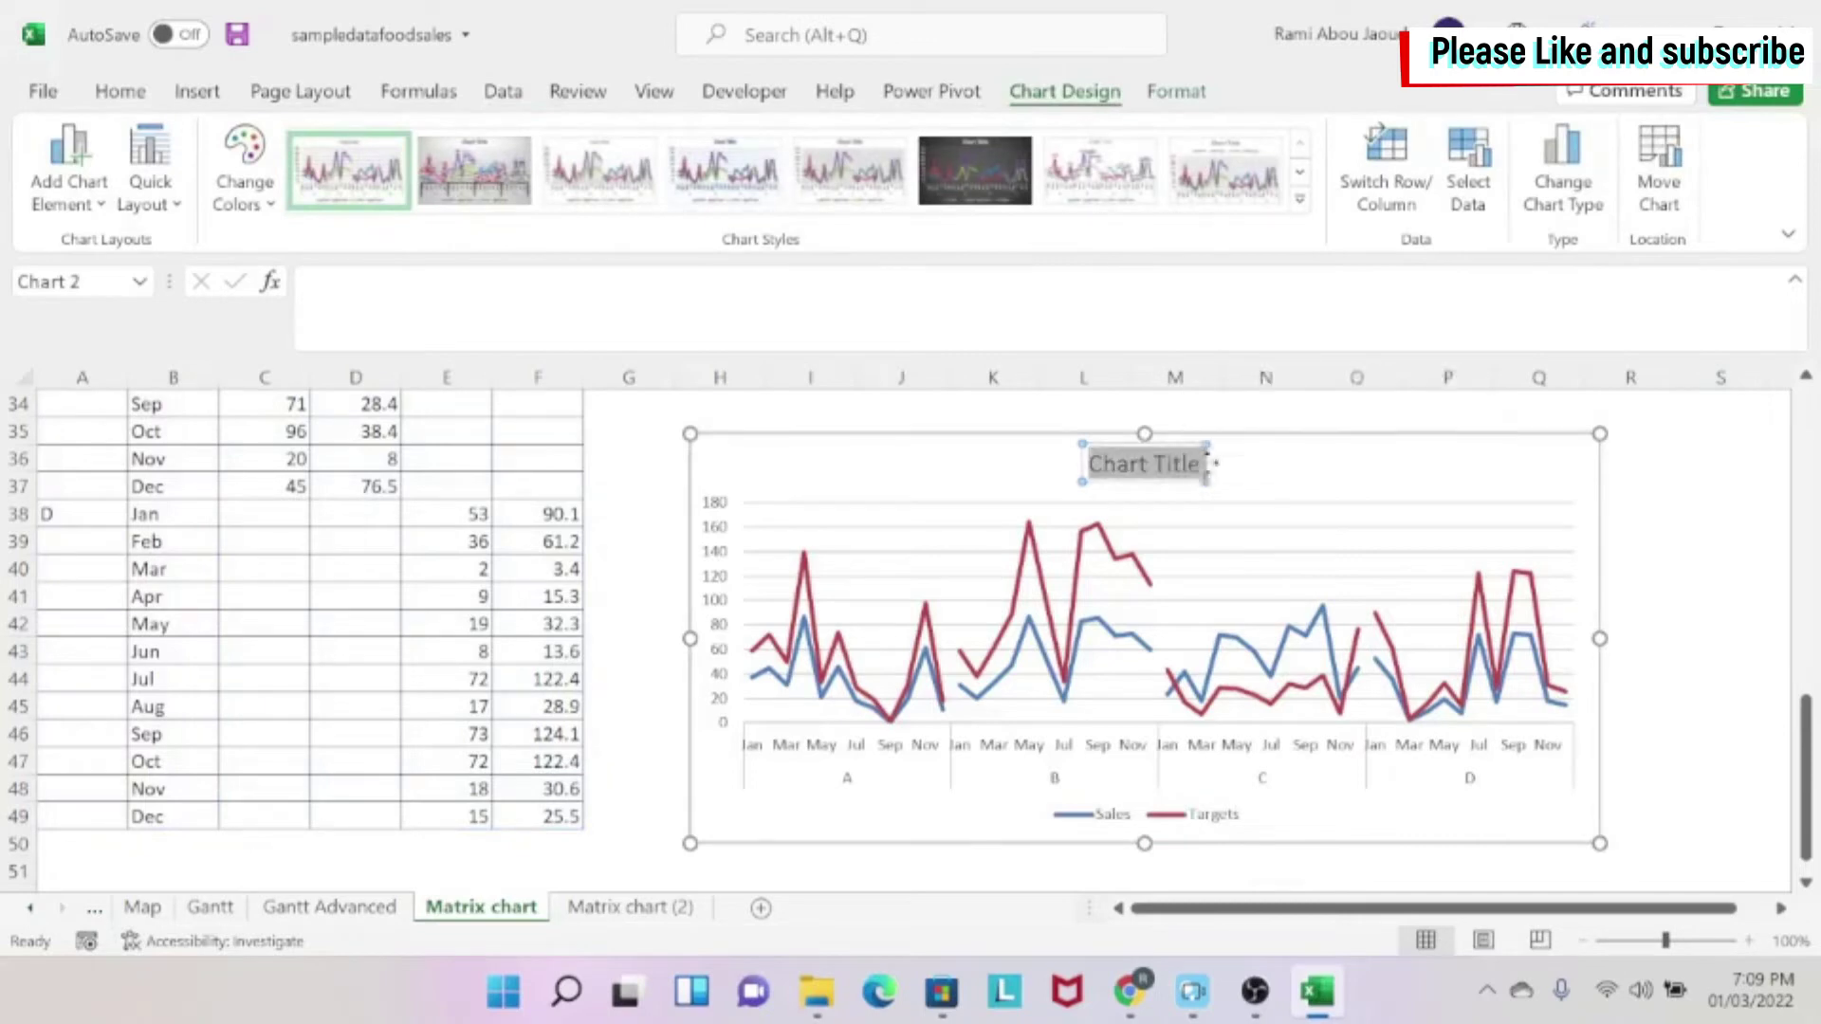
pyautogui.write('Perform')
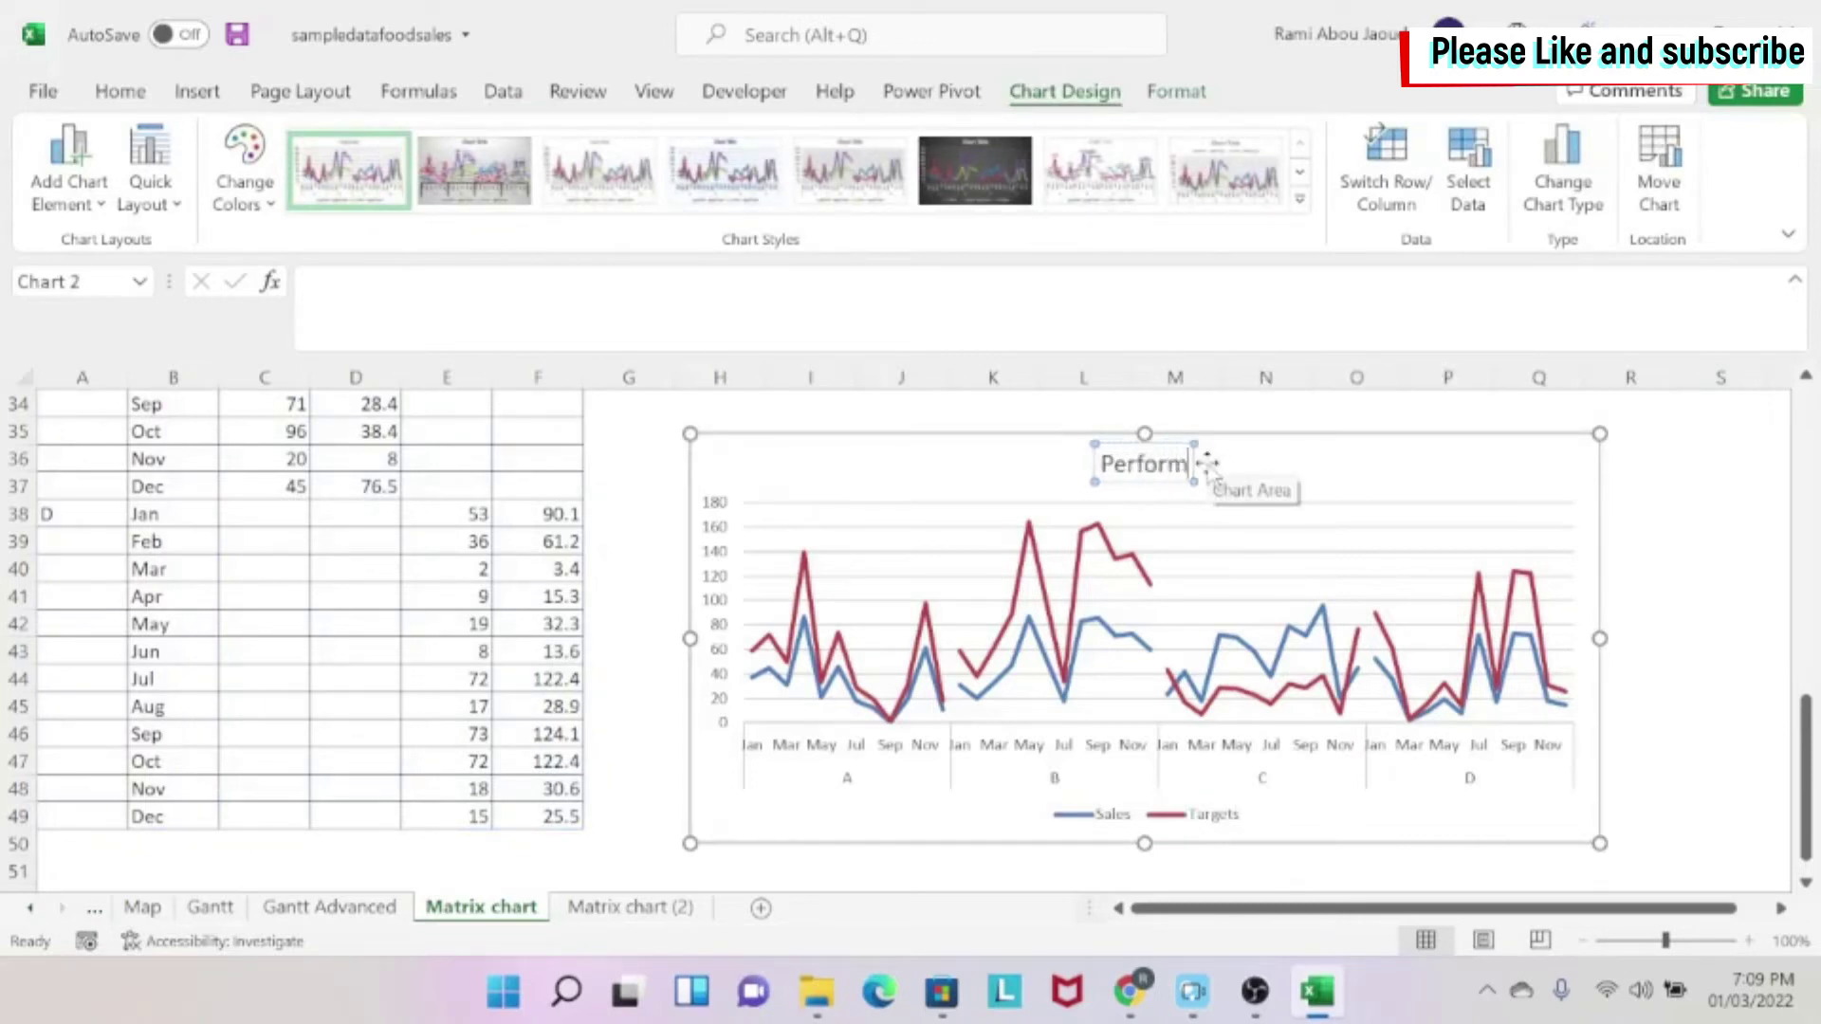
pyautogui.write('ance vs Budg')
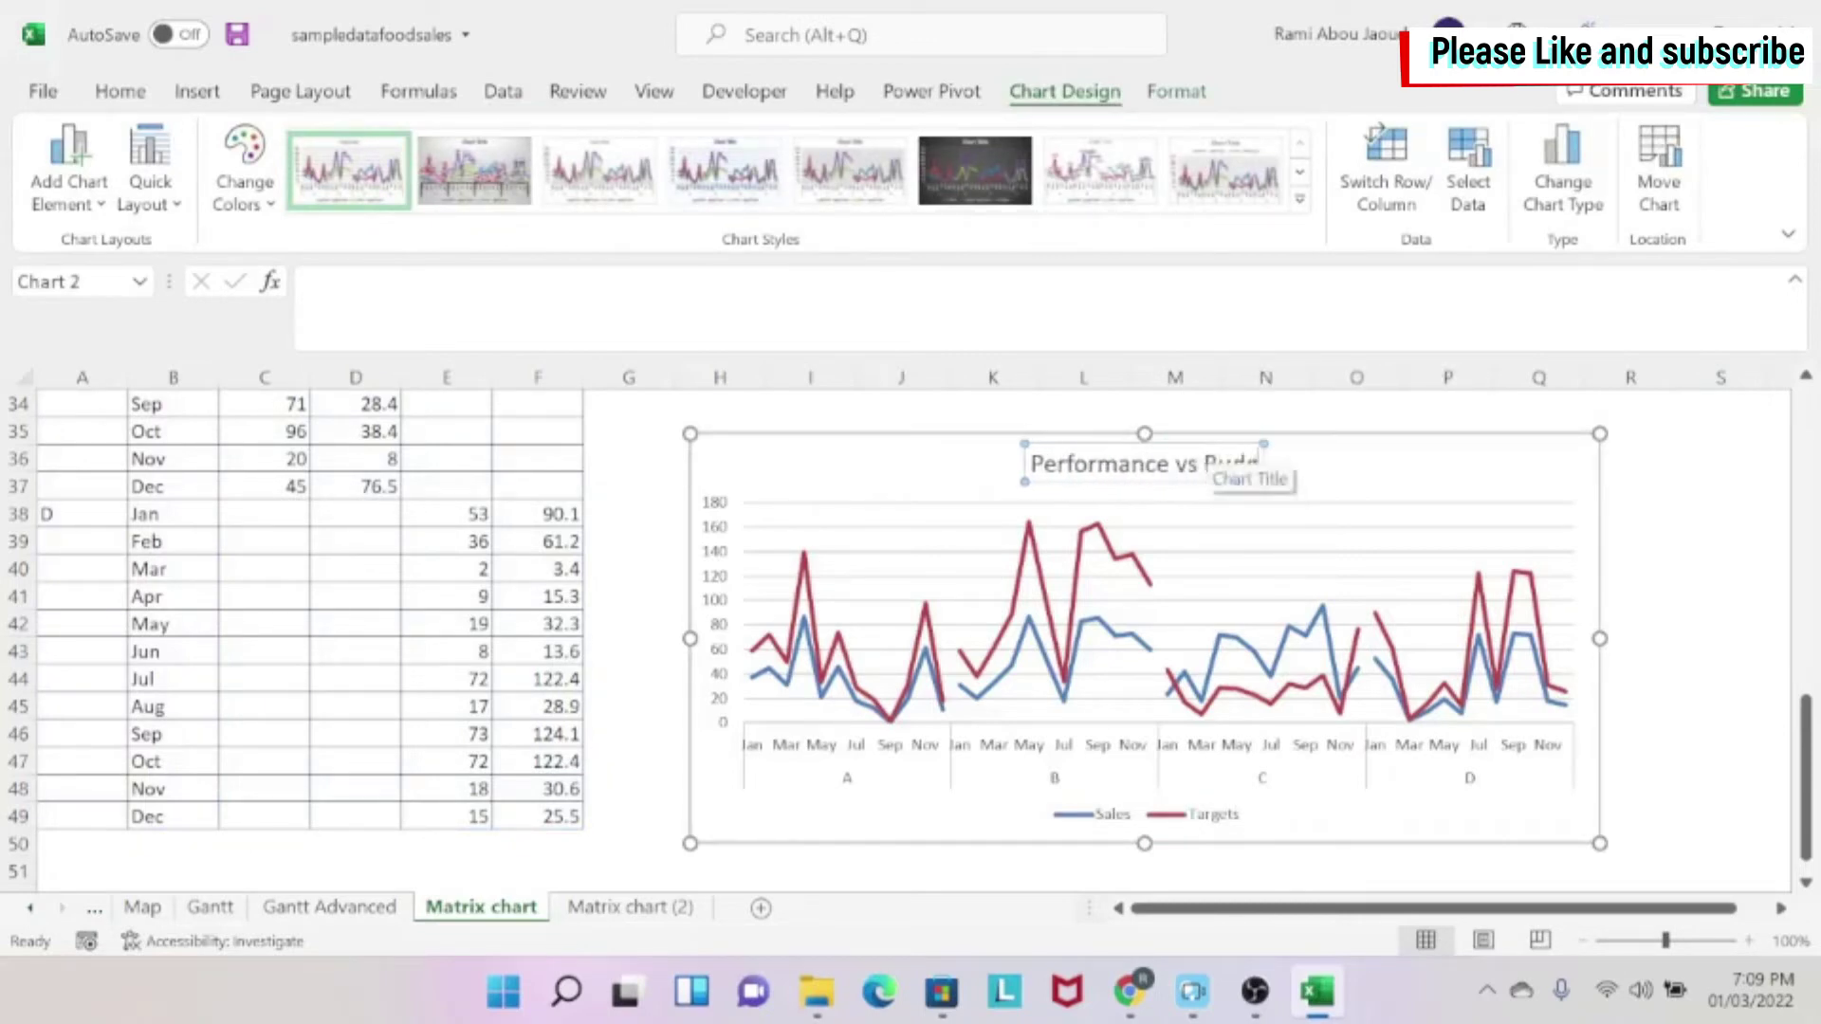
pyautogui.write('et')
pyautogui.tripleClick(1223, 464)
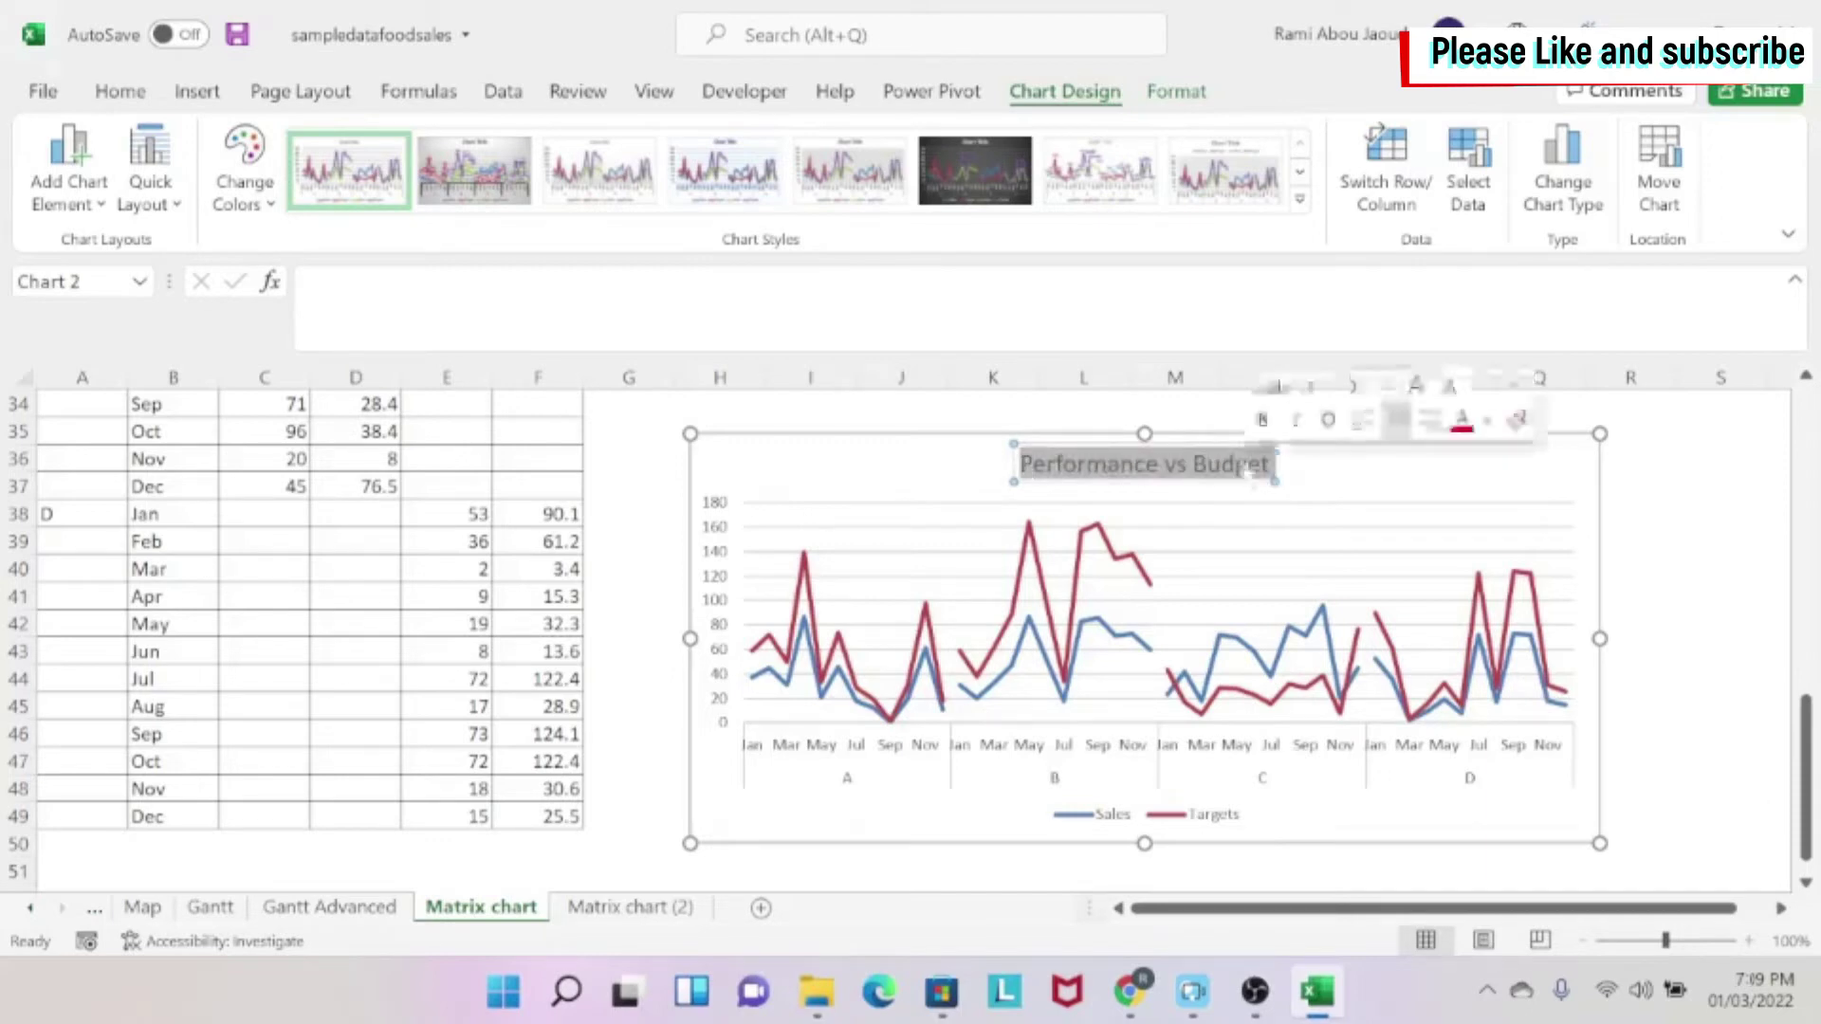
pyautogui.click(1679, 573)
# Make the 'Performance vs Budget' chart title bold.
pyautogui.click(1181, 445)
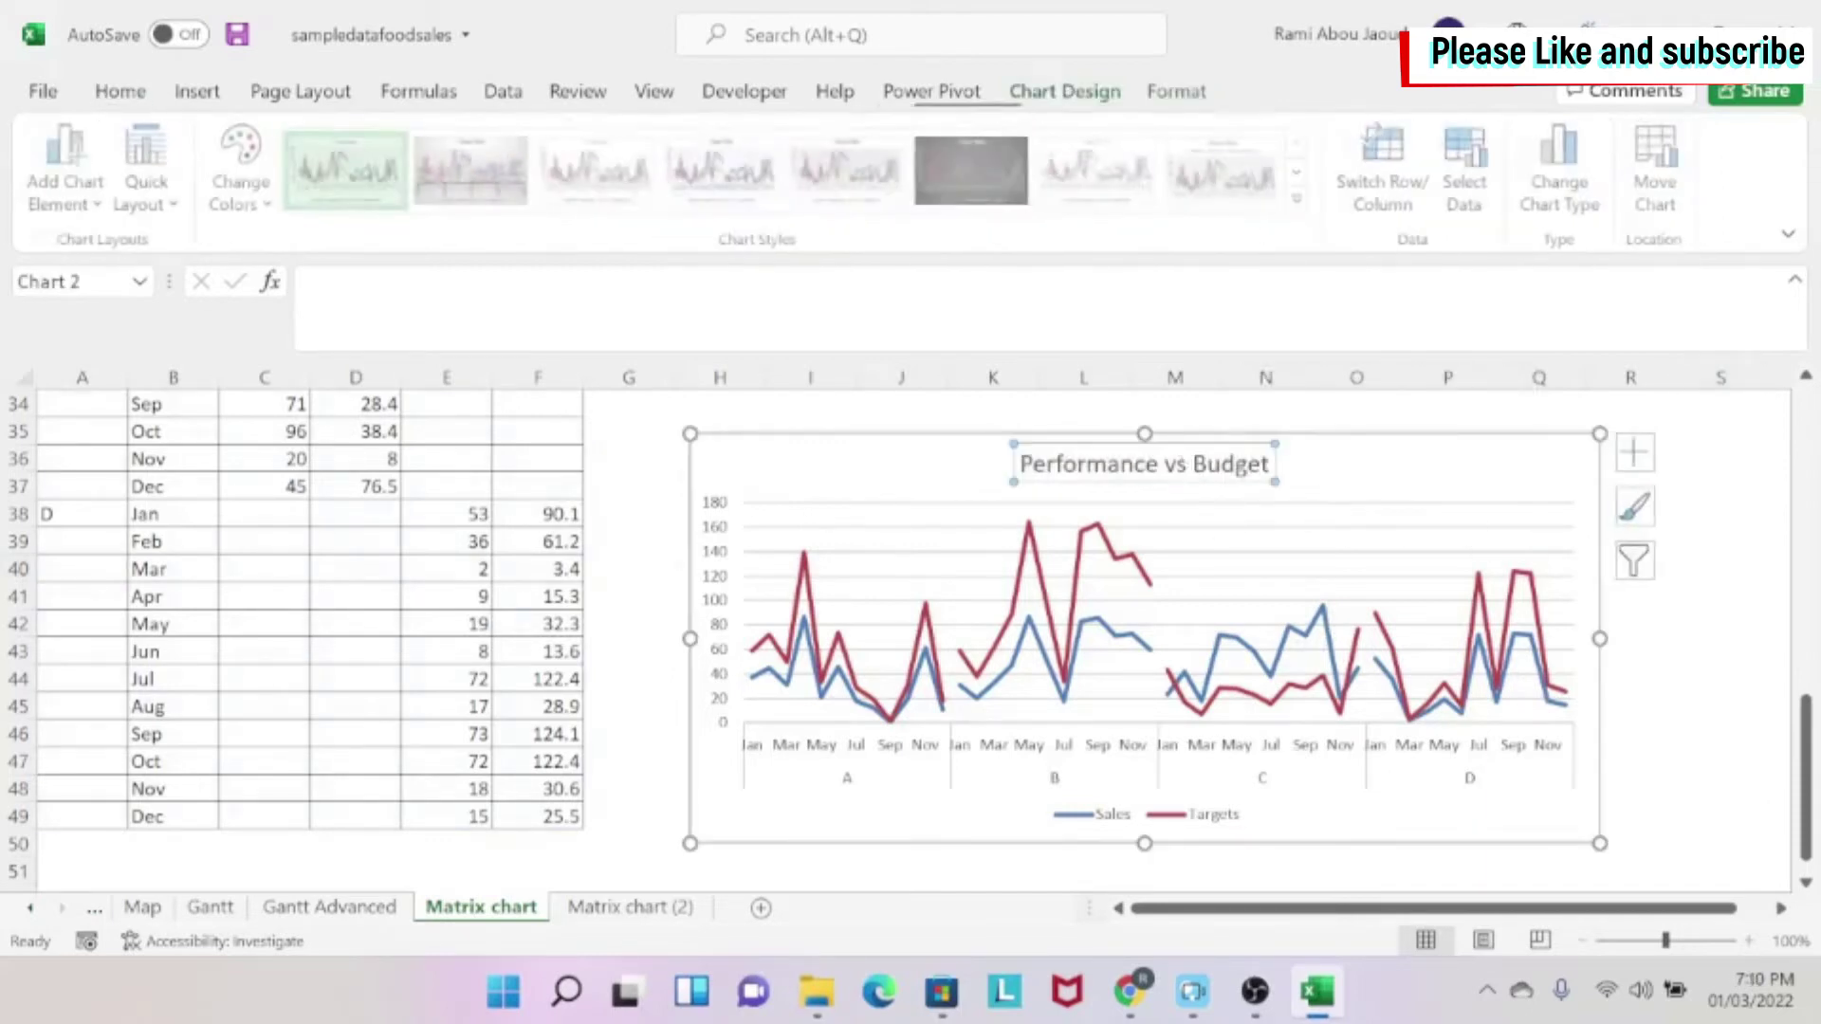
pyautogui.rightClick(1209, 450)
pyautogui.click(1297, 760)
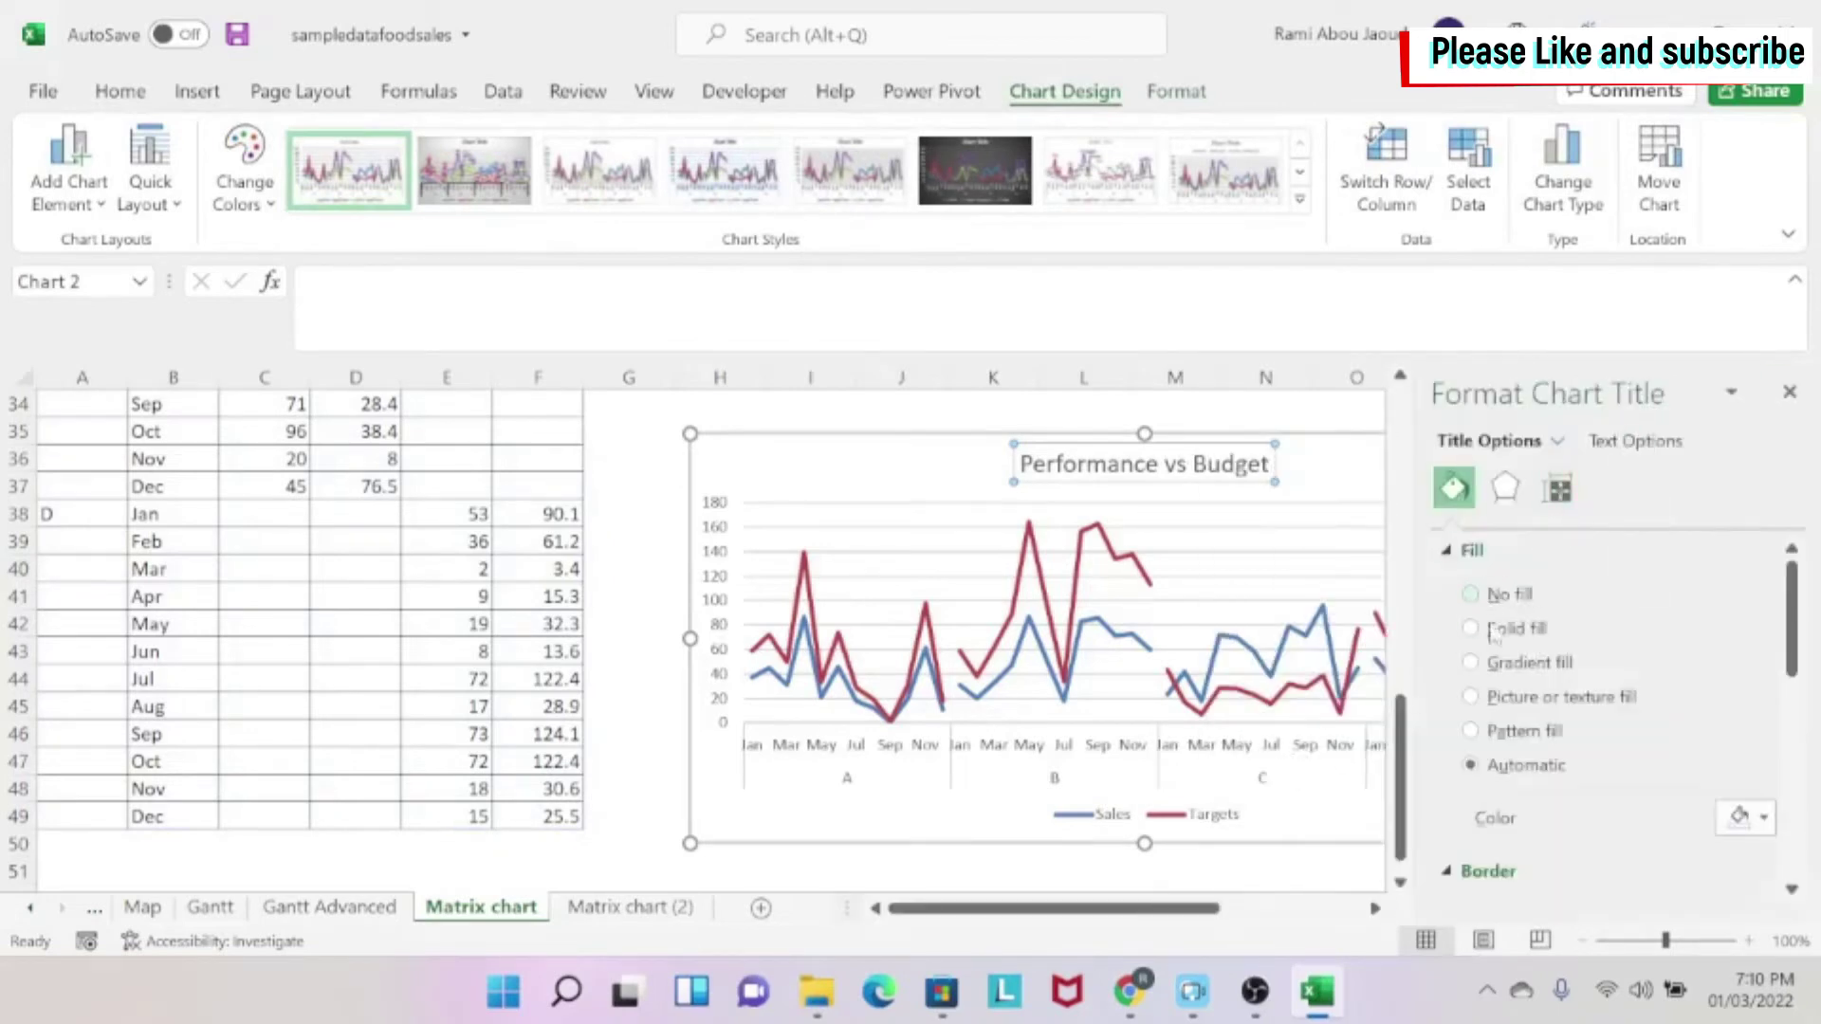
pyautogui.click(135, 94)
pyautogui.click(265, 190)
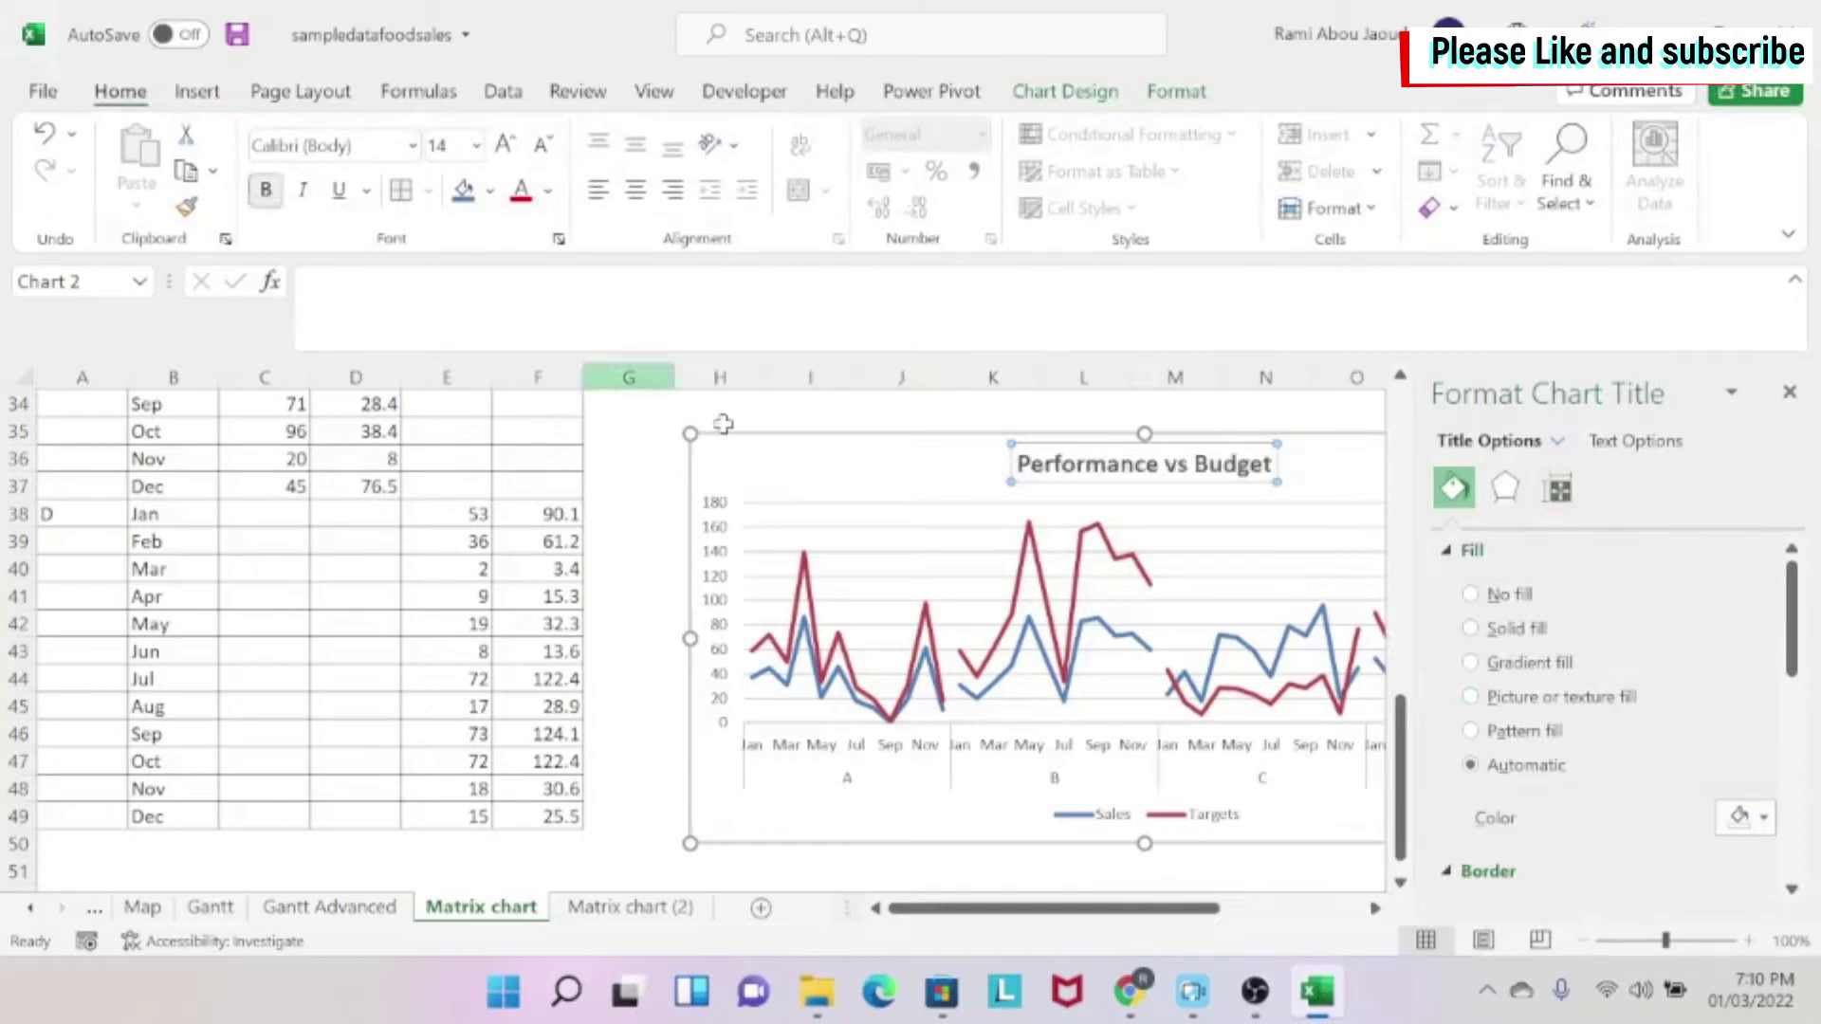
pyautogui.click(896, 423)
pyautogui.click(1789, 392)
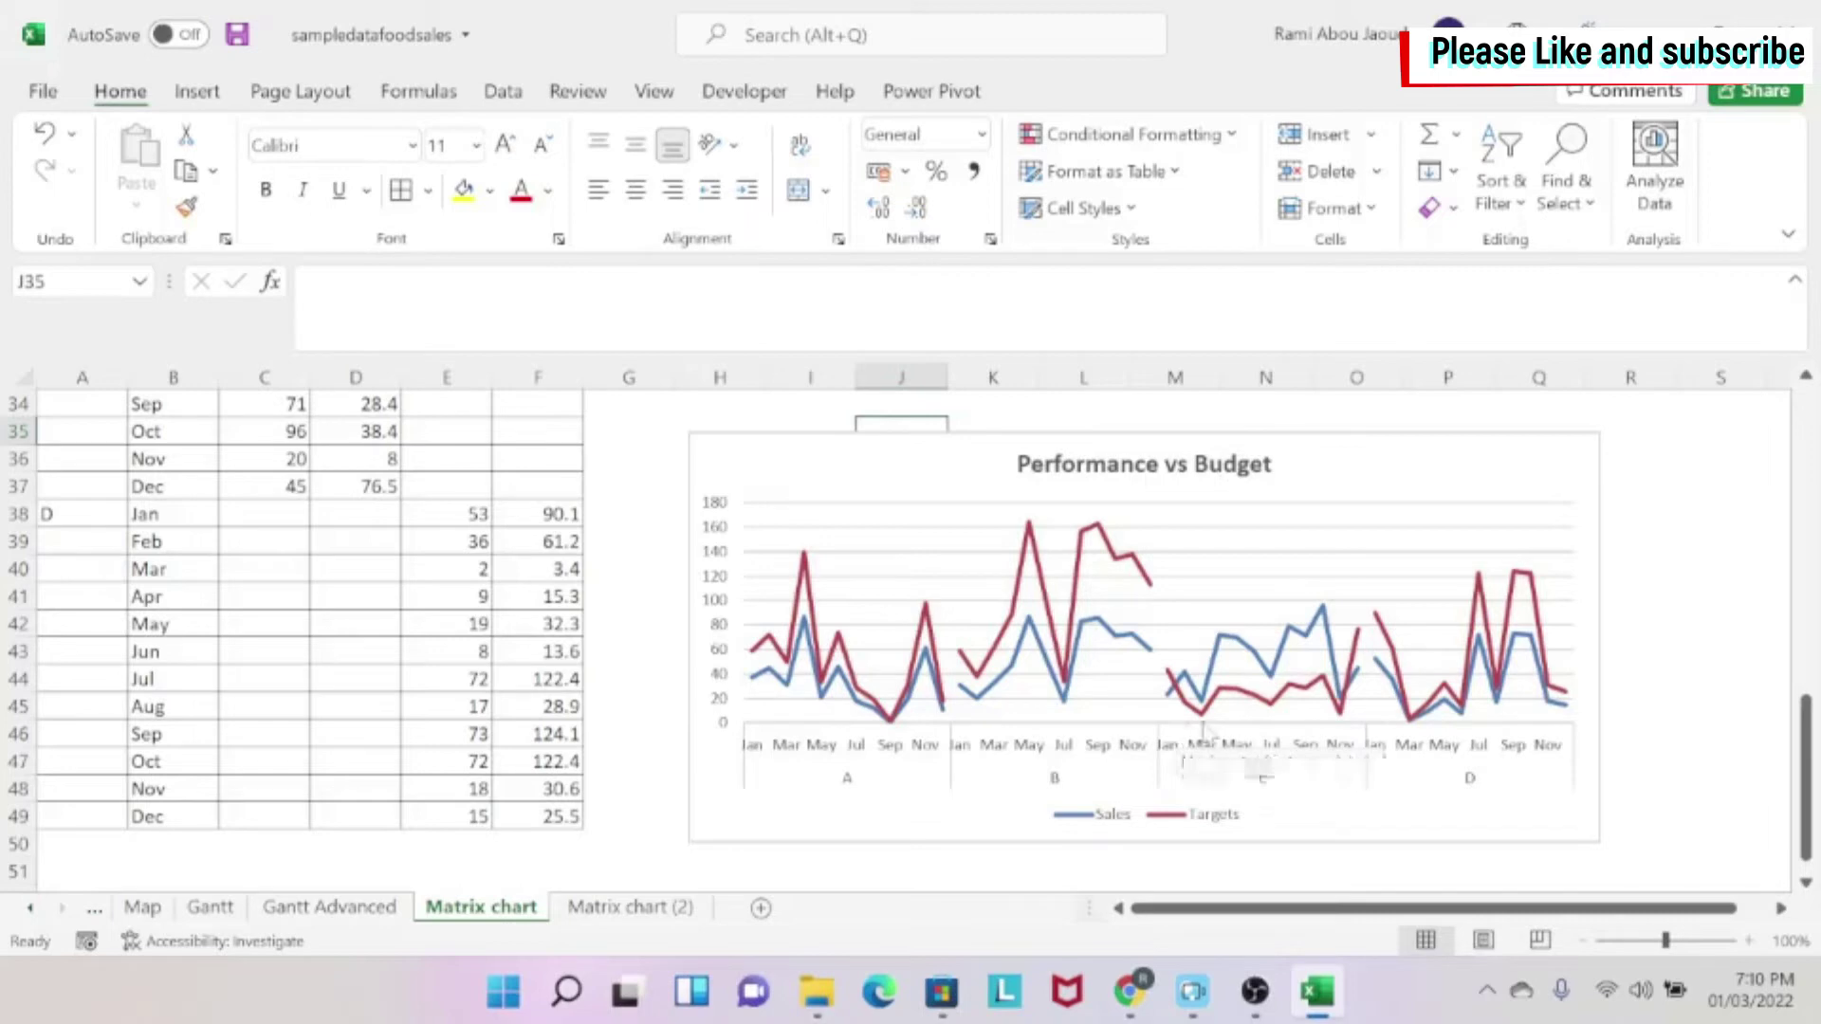
pyautogui.moveTo(1204, 733)
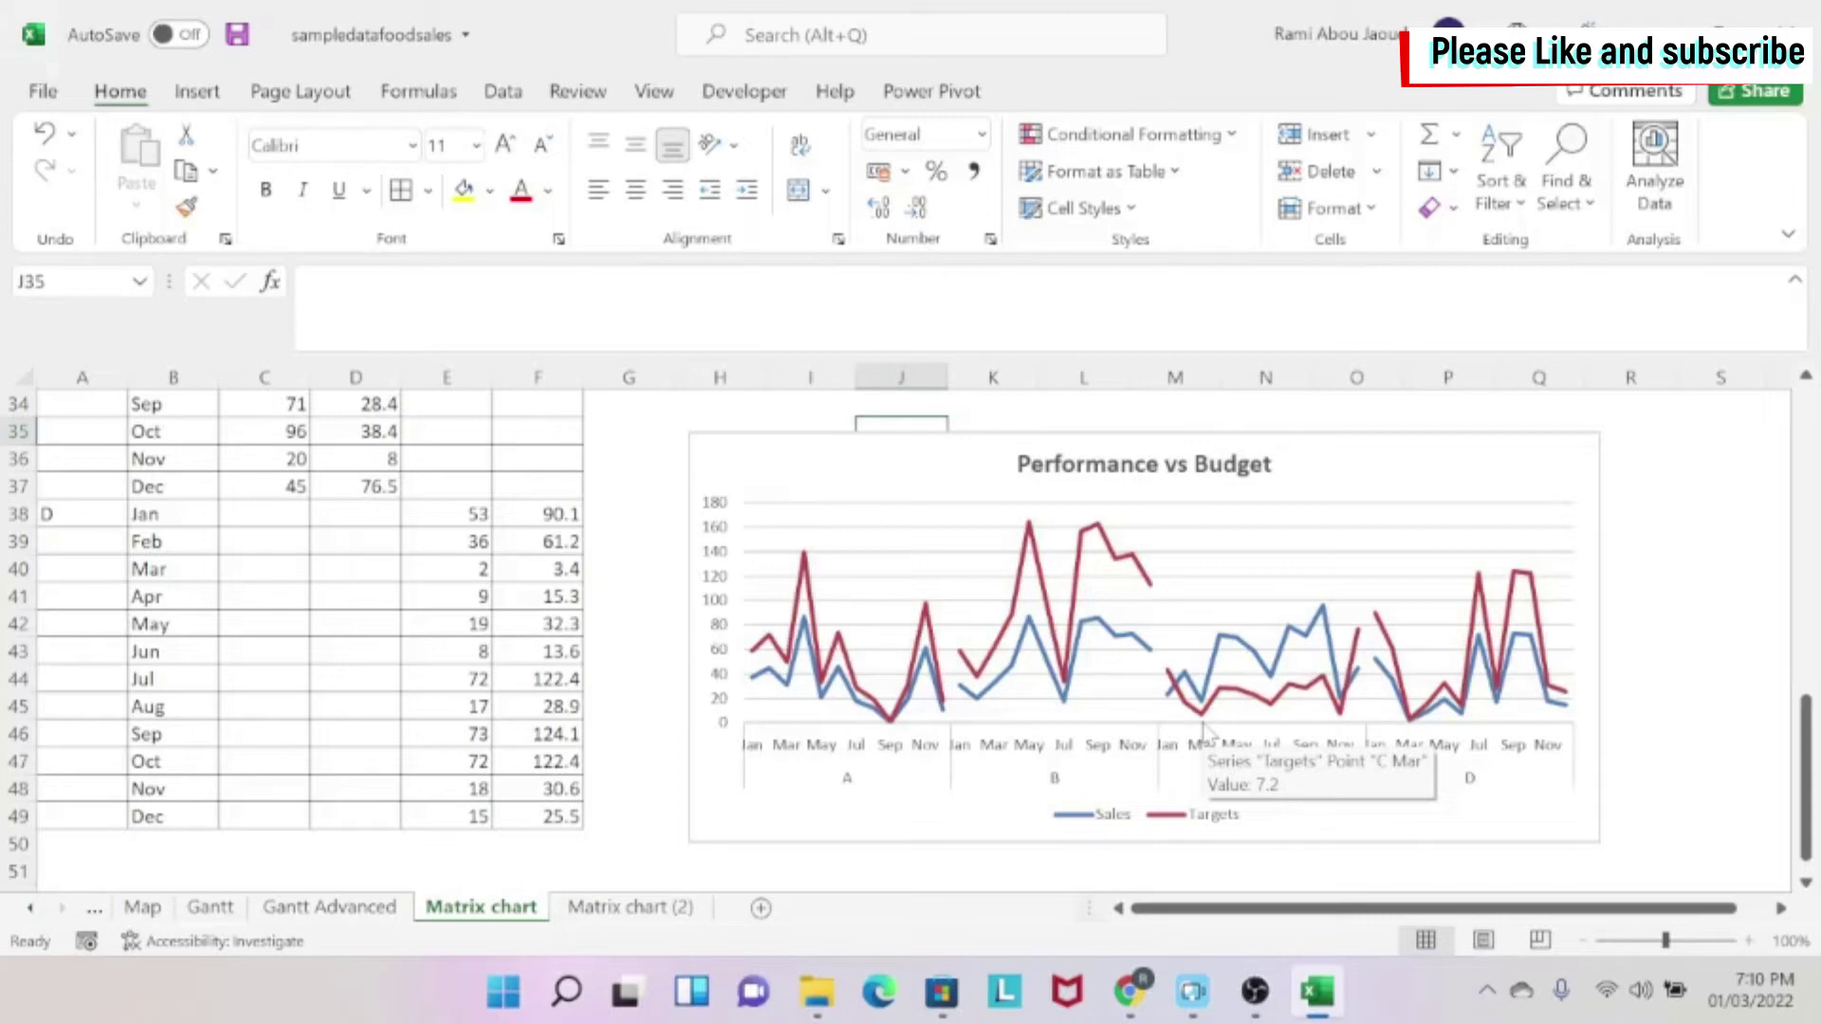
pyautogui.scroll(2, 1195, 712)
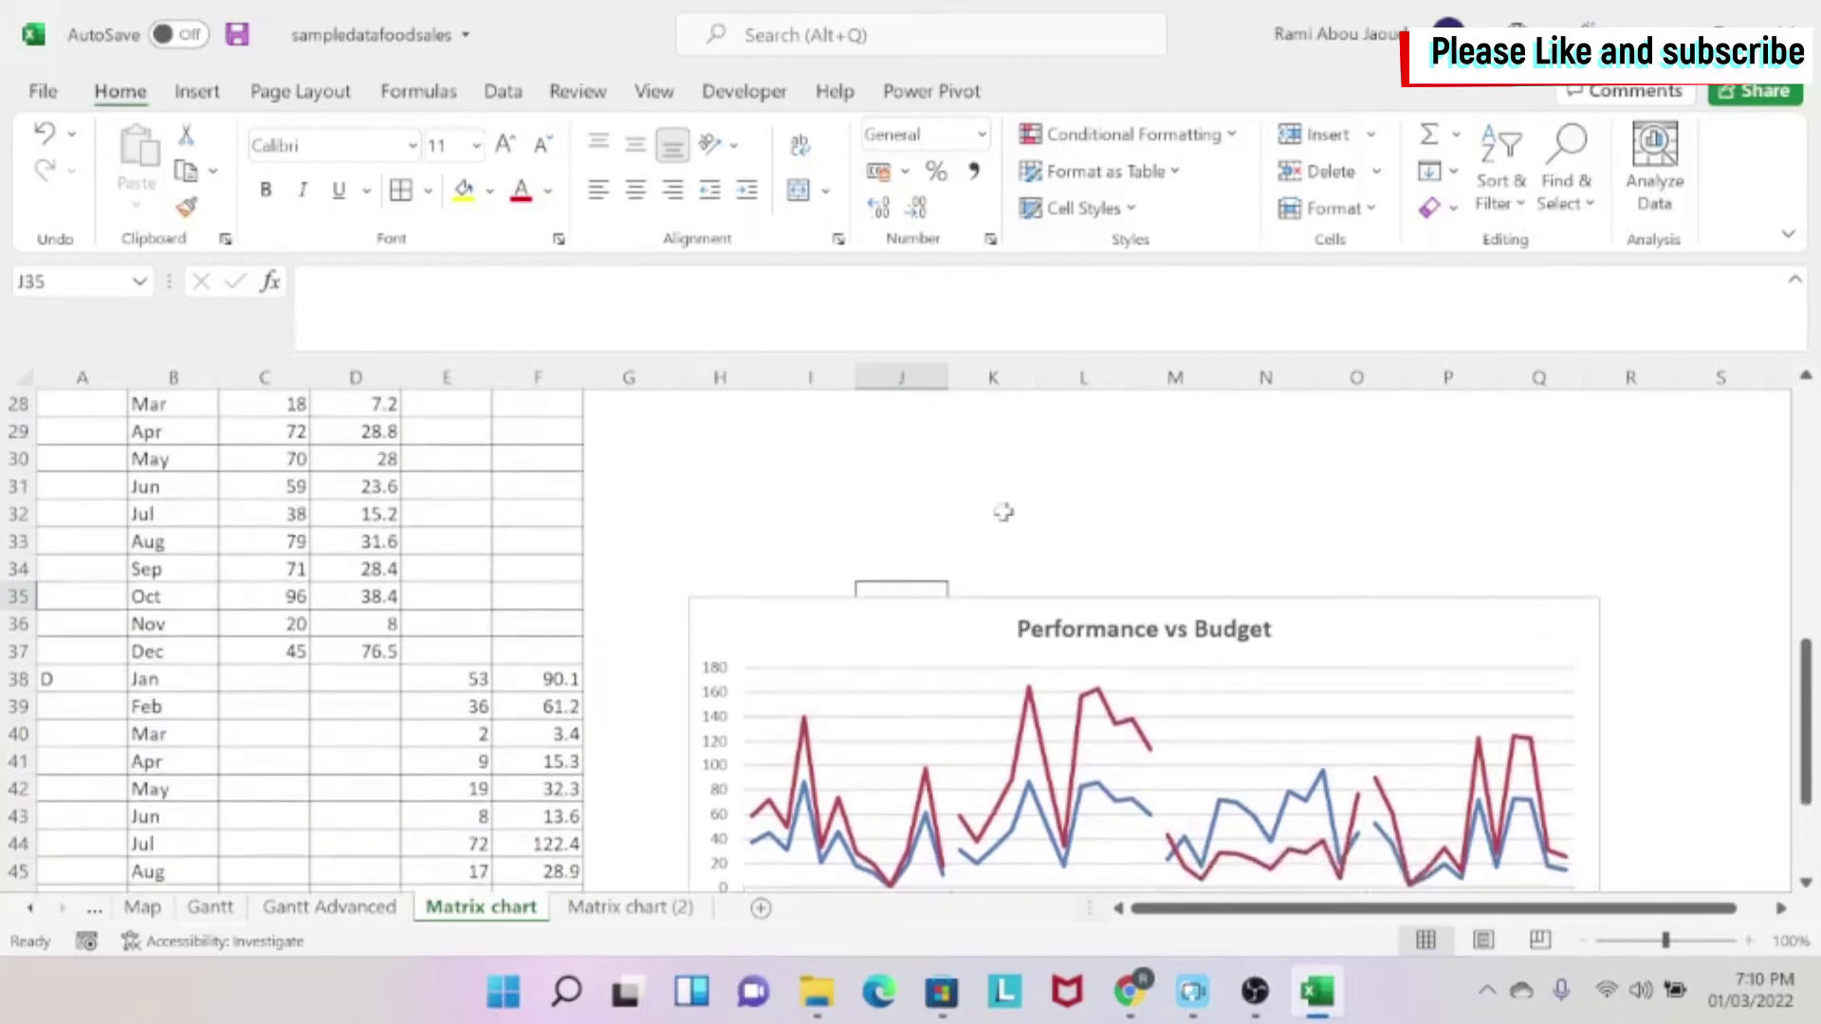
# Enter the headings X in J29 and Y in K29.
pyautogui.click(814, 433)
pyautogui.scroll(-1, 975, 679)
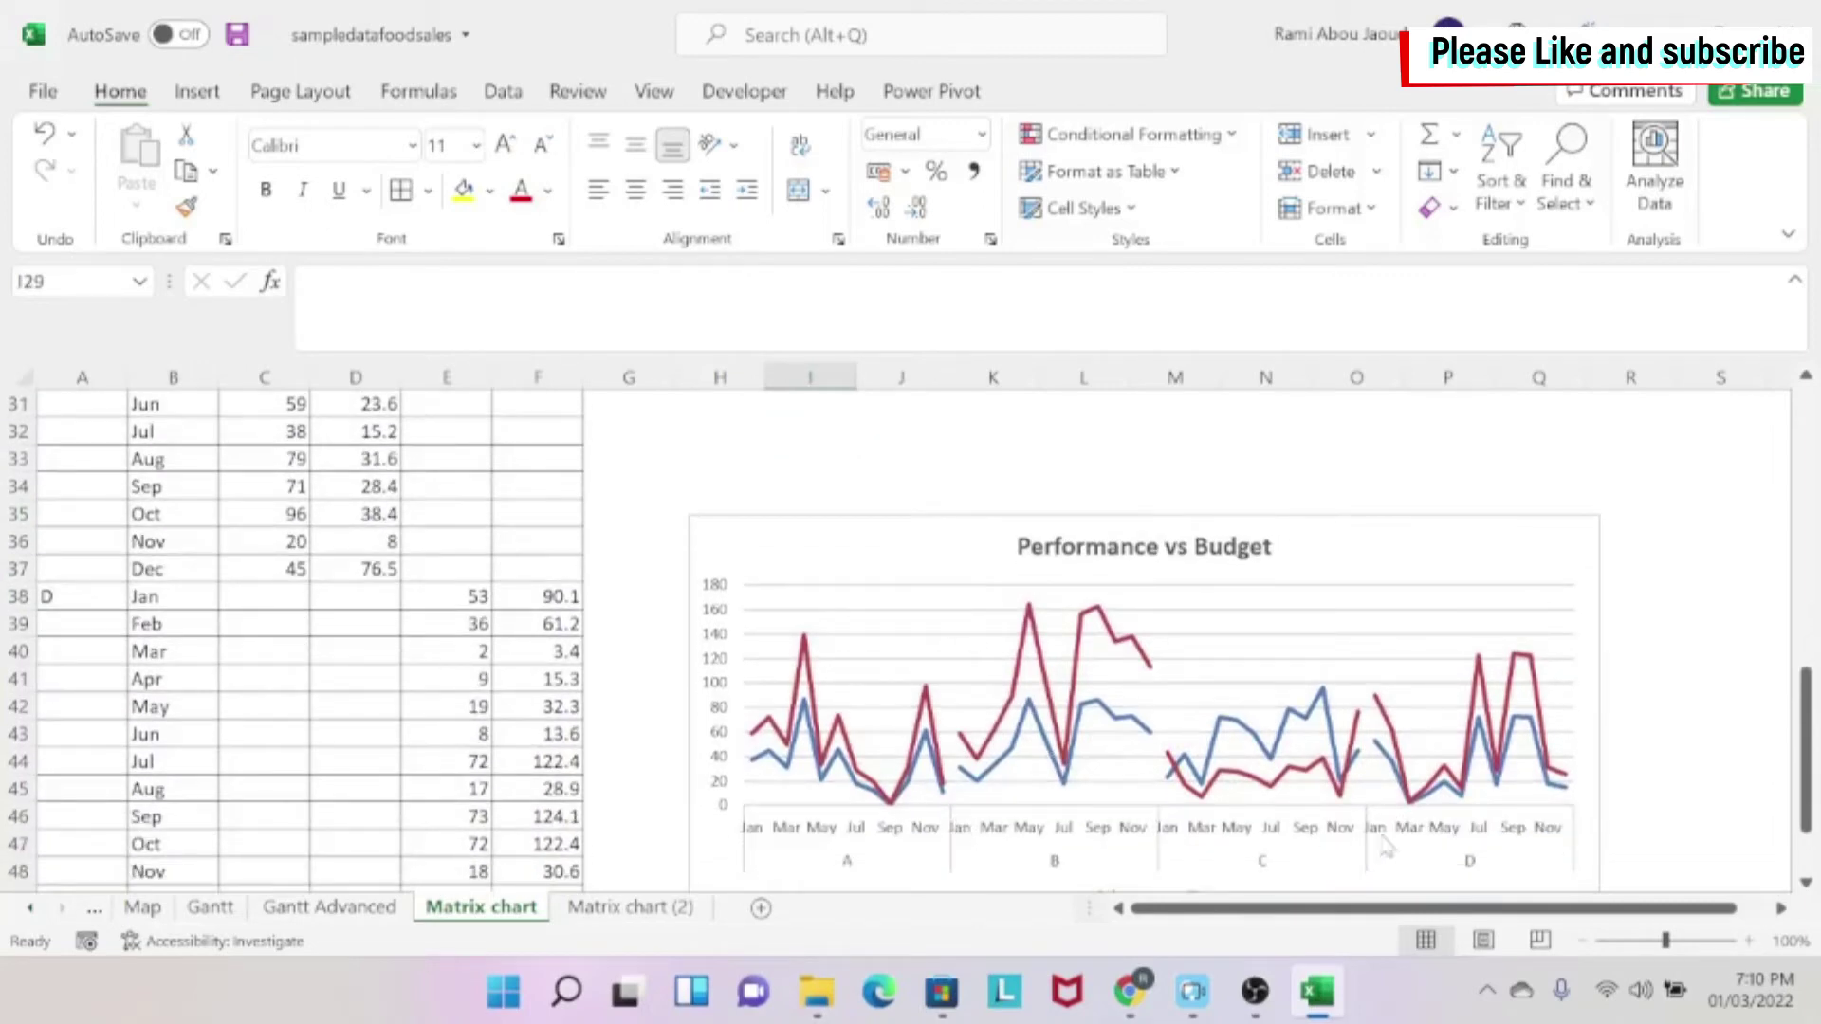
pyautogui.scroll(2, 901, 569)
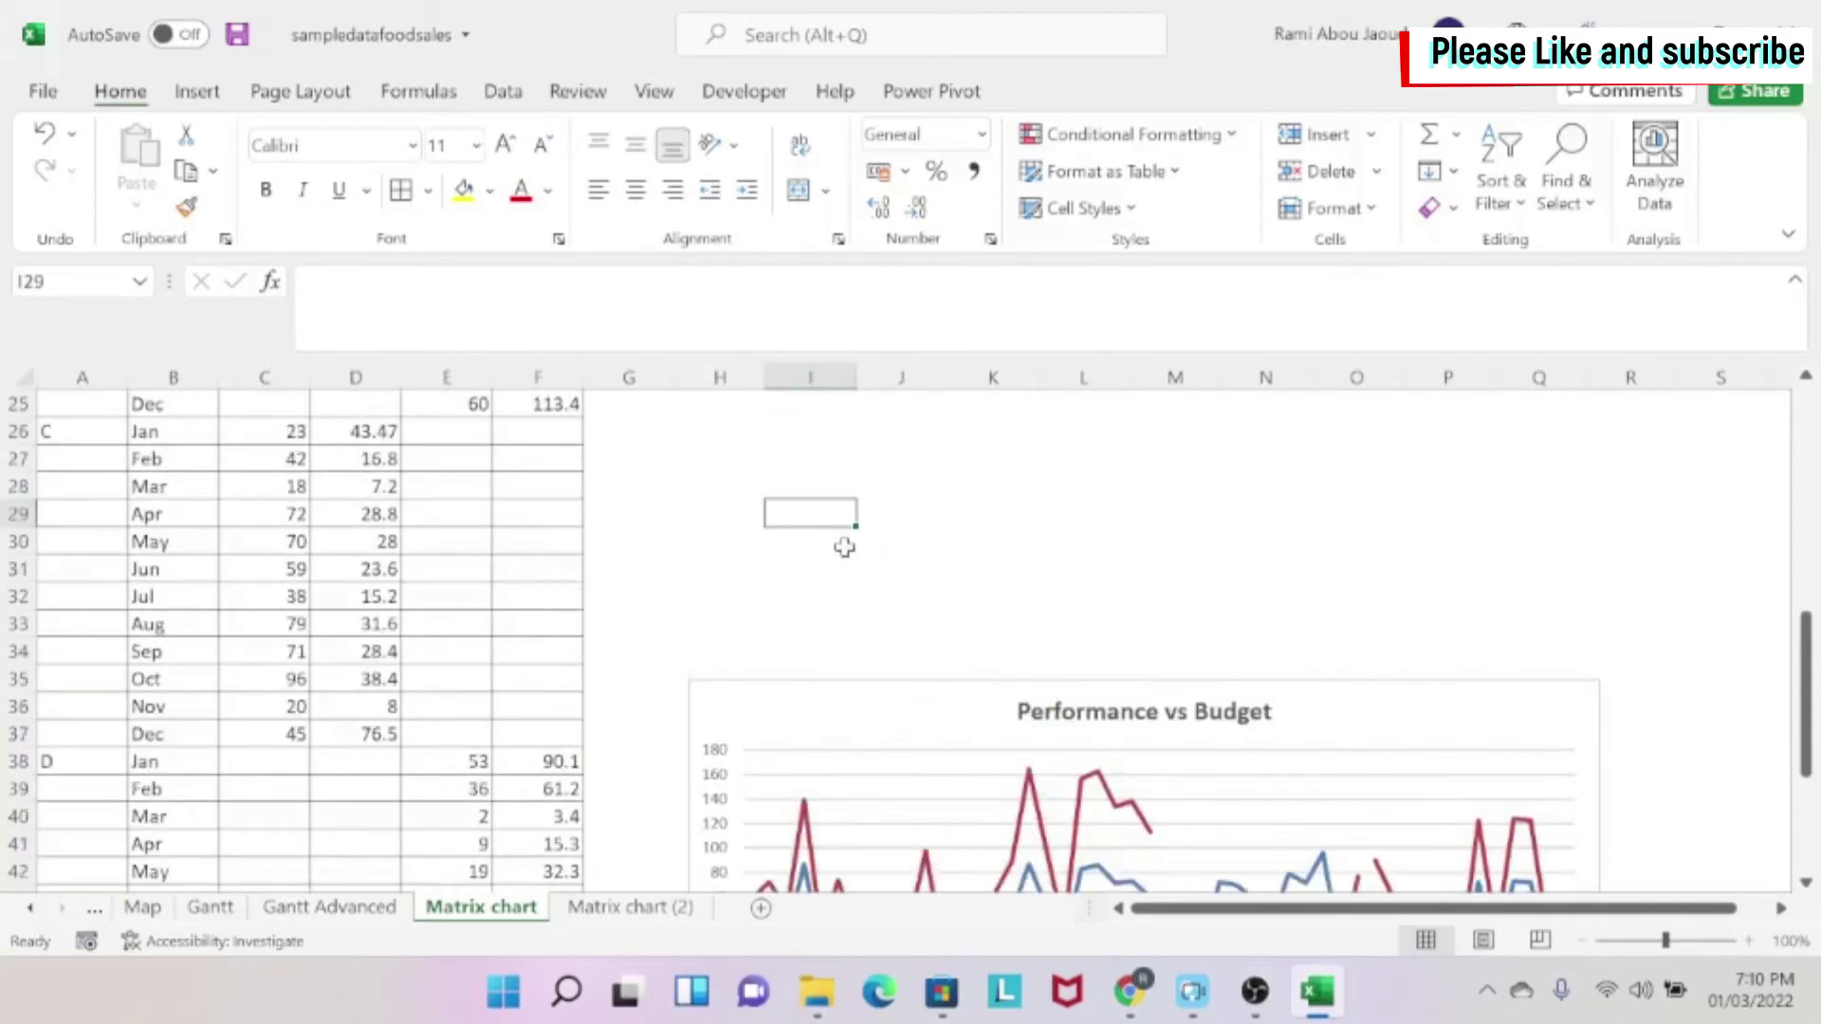
pyautogui.press('Right')
pyautogui.write('x')
pyautogui.press('Right')
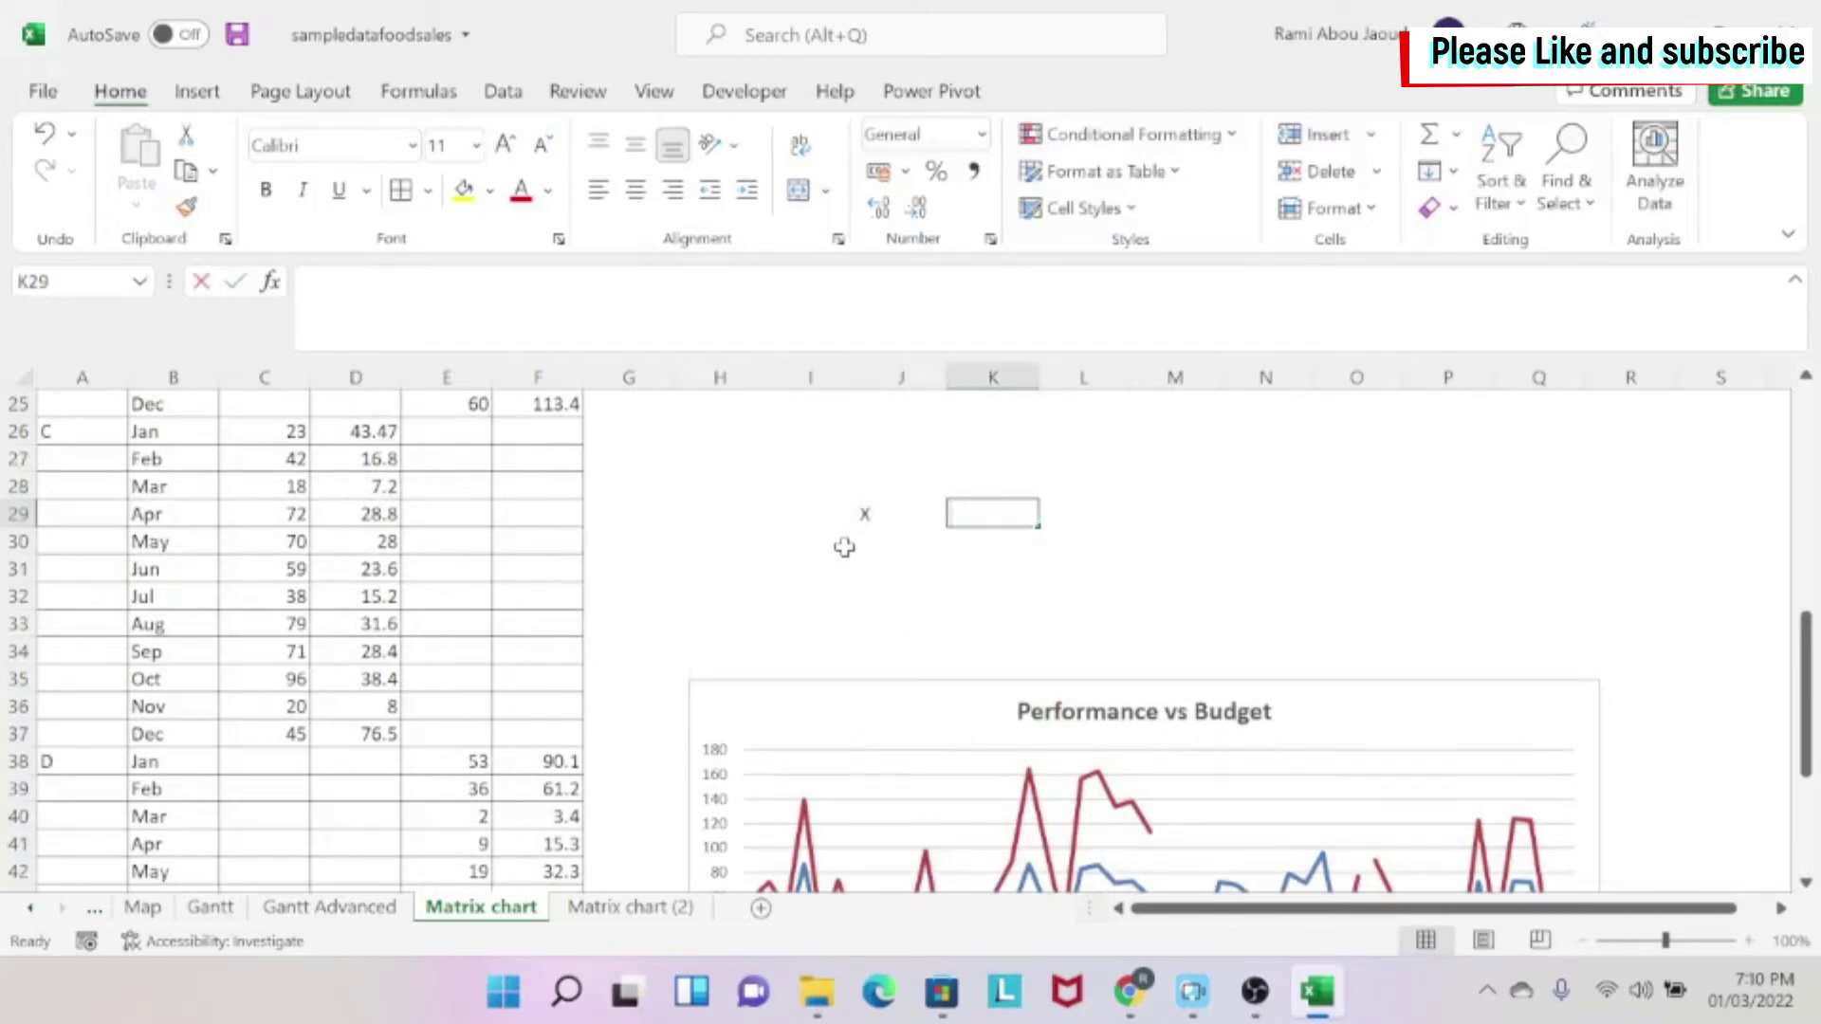
pyautogui.write('Y')
pyautogui.press('Return')
# Enter the values 1, 2 and 3 in I30:I32.
pyautogui.click(844, 547)
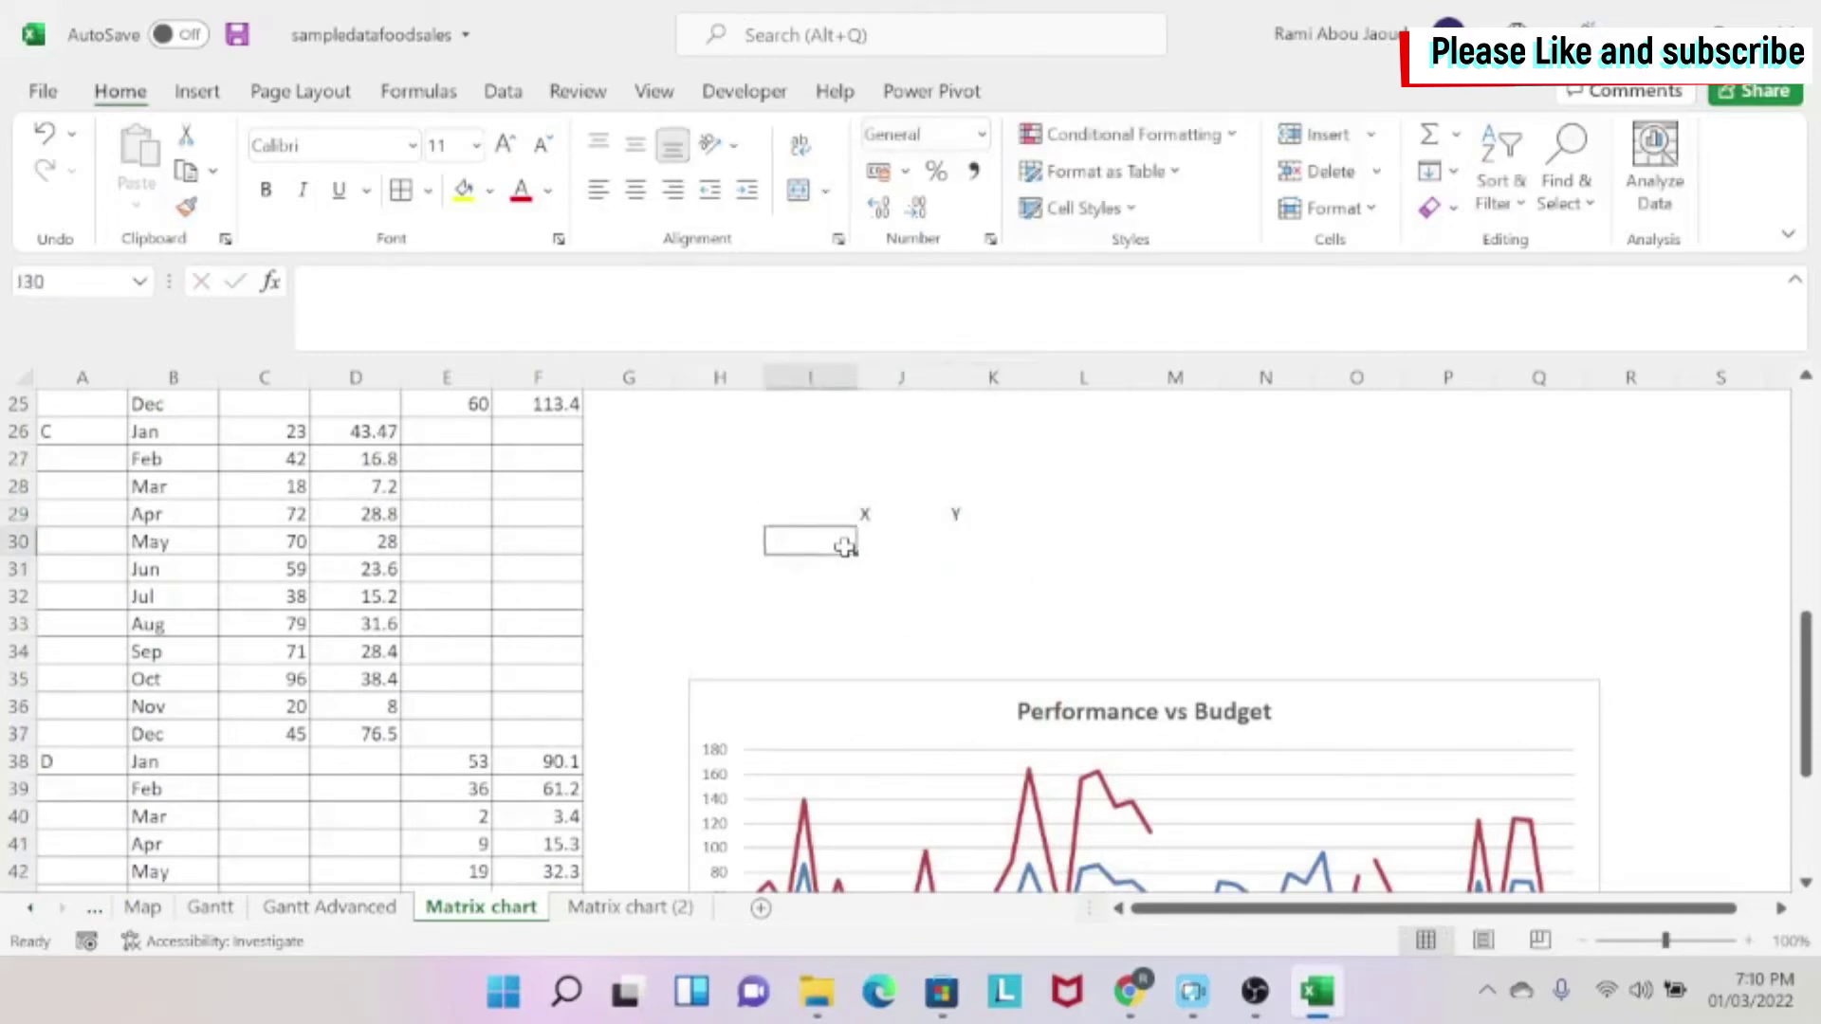
pyautogui.write('1')
pyautogui.press('Return')
pyautogui.write('2')
pyautogui.press('Return')
pyautogui.write('3')
pyautogui.press('Return')
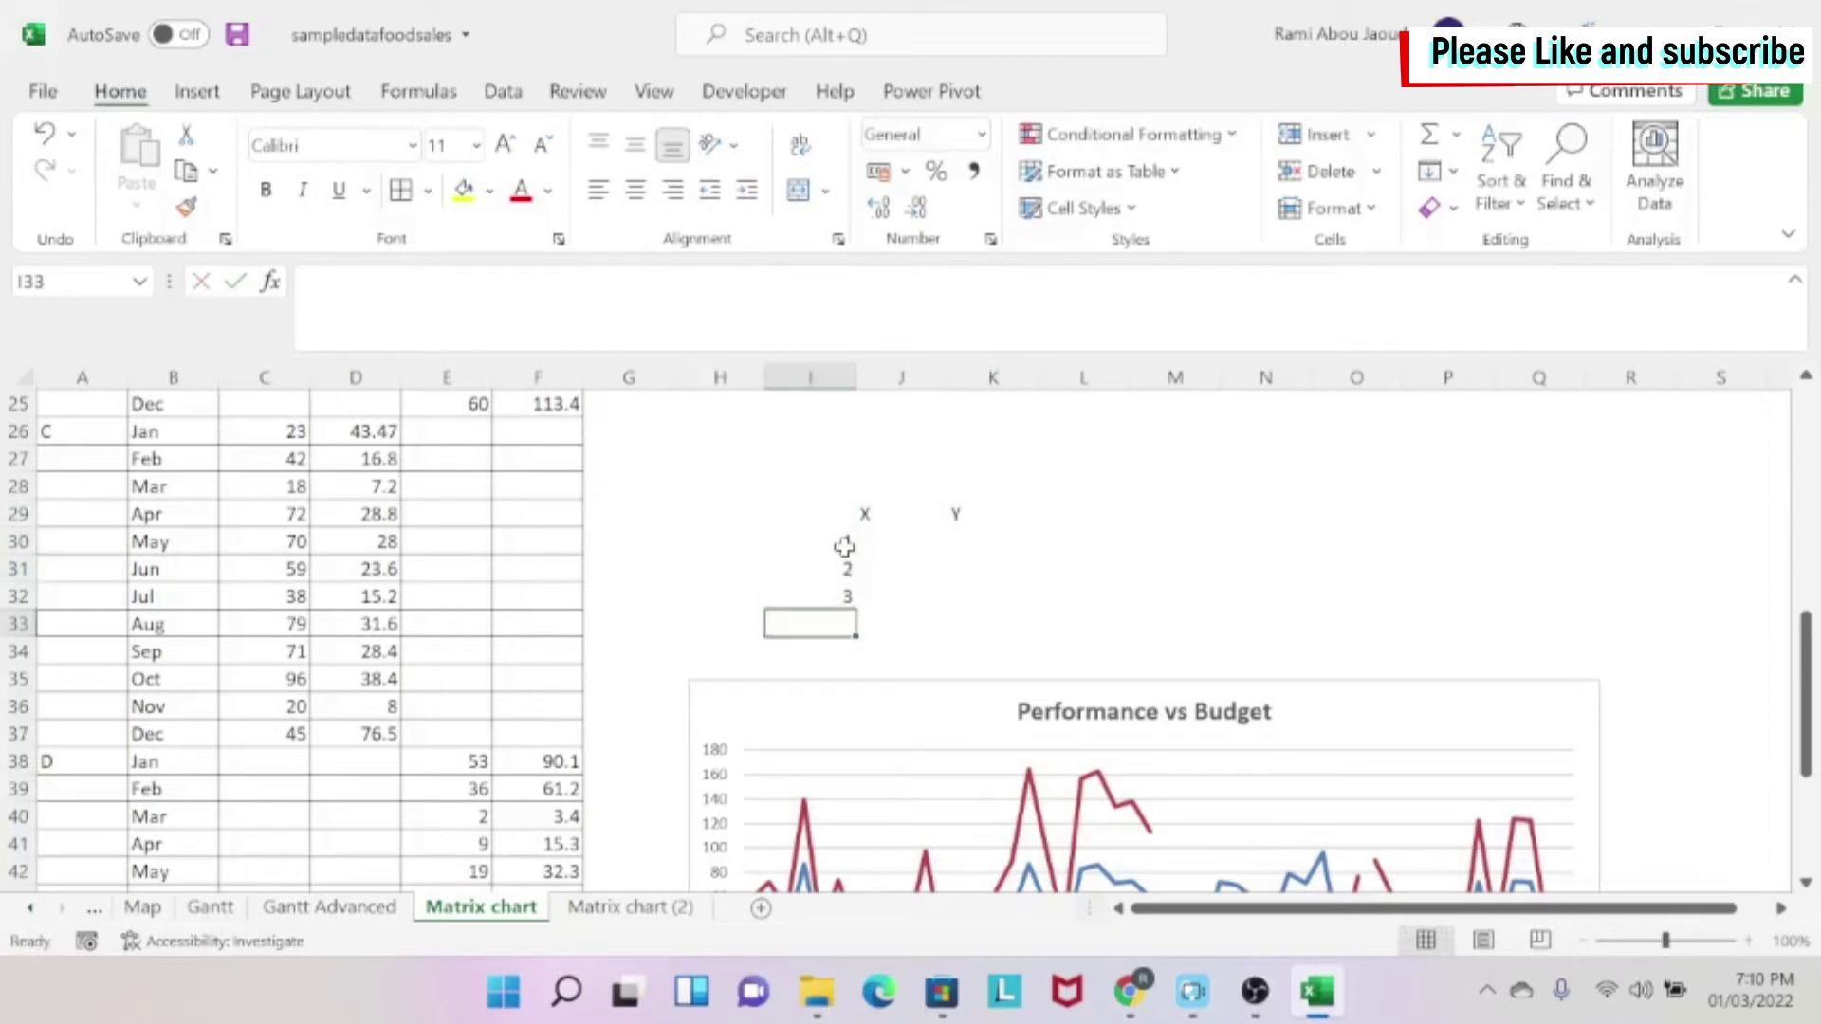
# Label I29 'Separators' and move to the first Y cell.
pyautogui.click(775, 511)
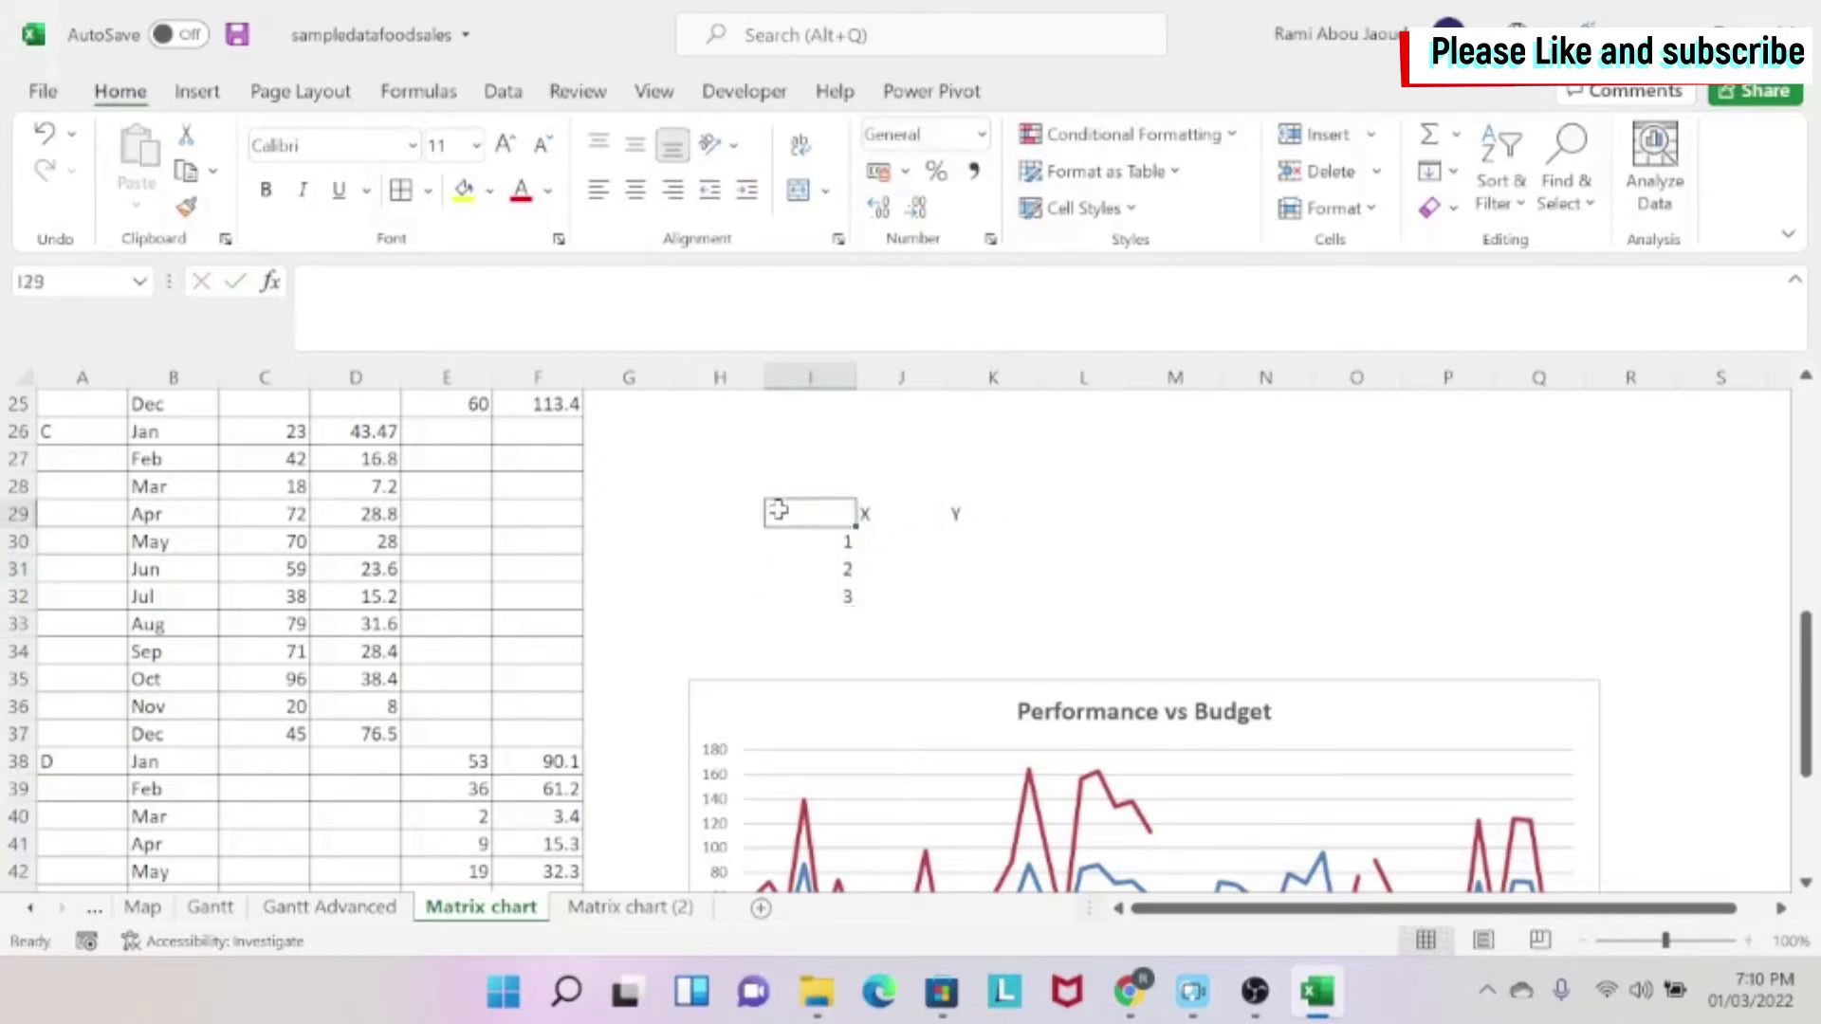
pyautogui.write('Separa')
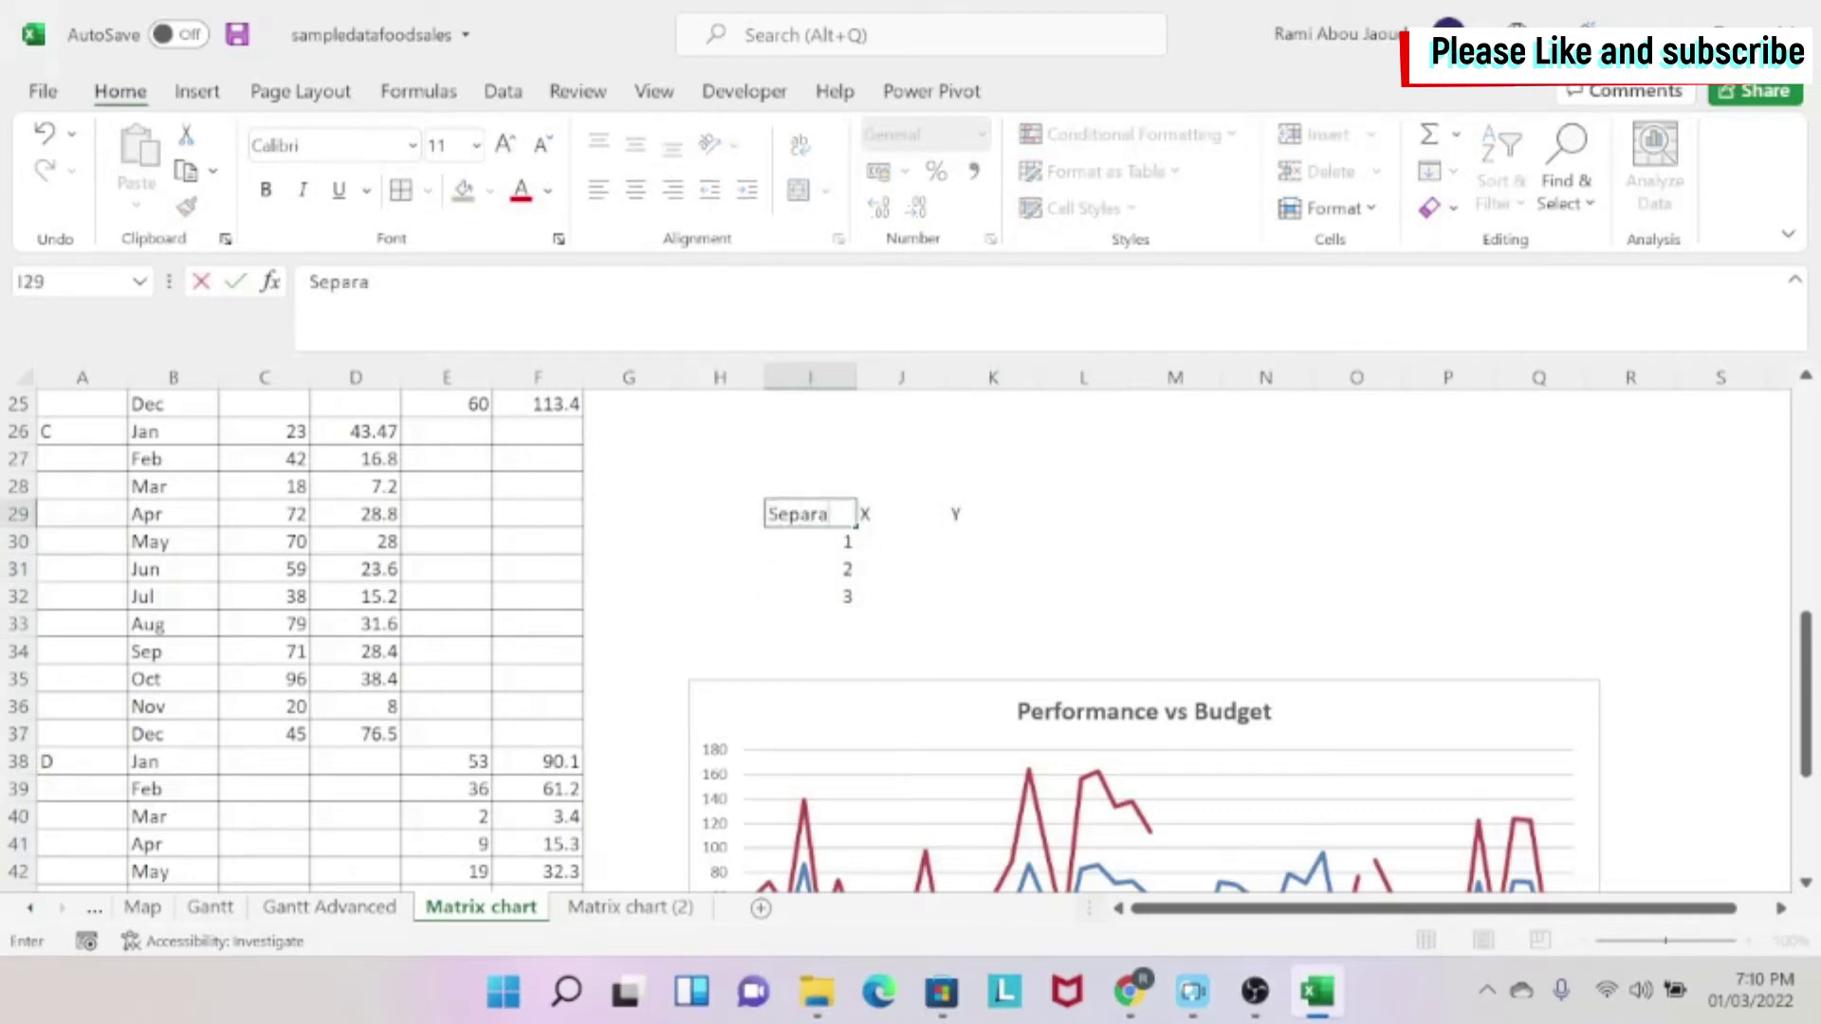
pyautogui.write('tors')
pyautogui.press('BackSpace')
pyautogui.write('X')
pyautogui.press('Return')
pyautogui.scroll(-1, 1080, 617)
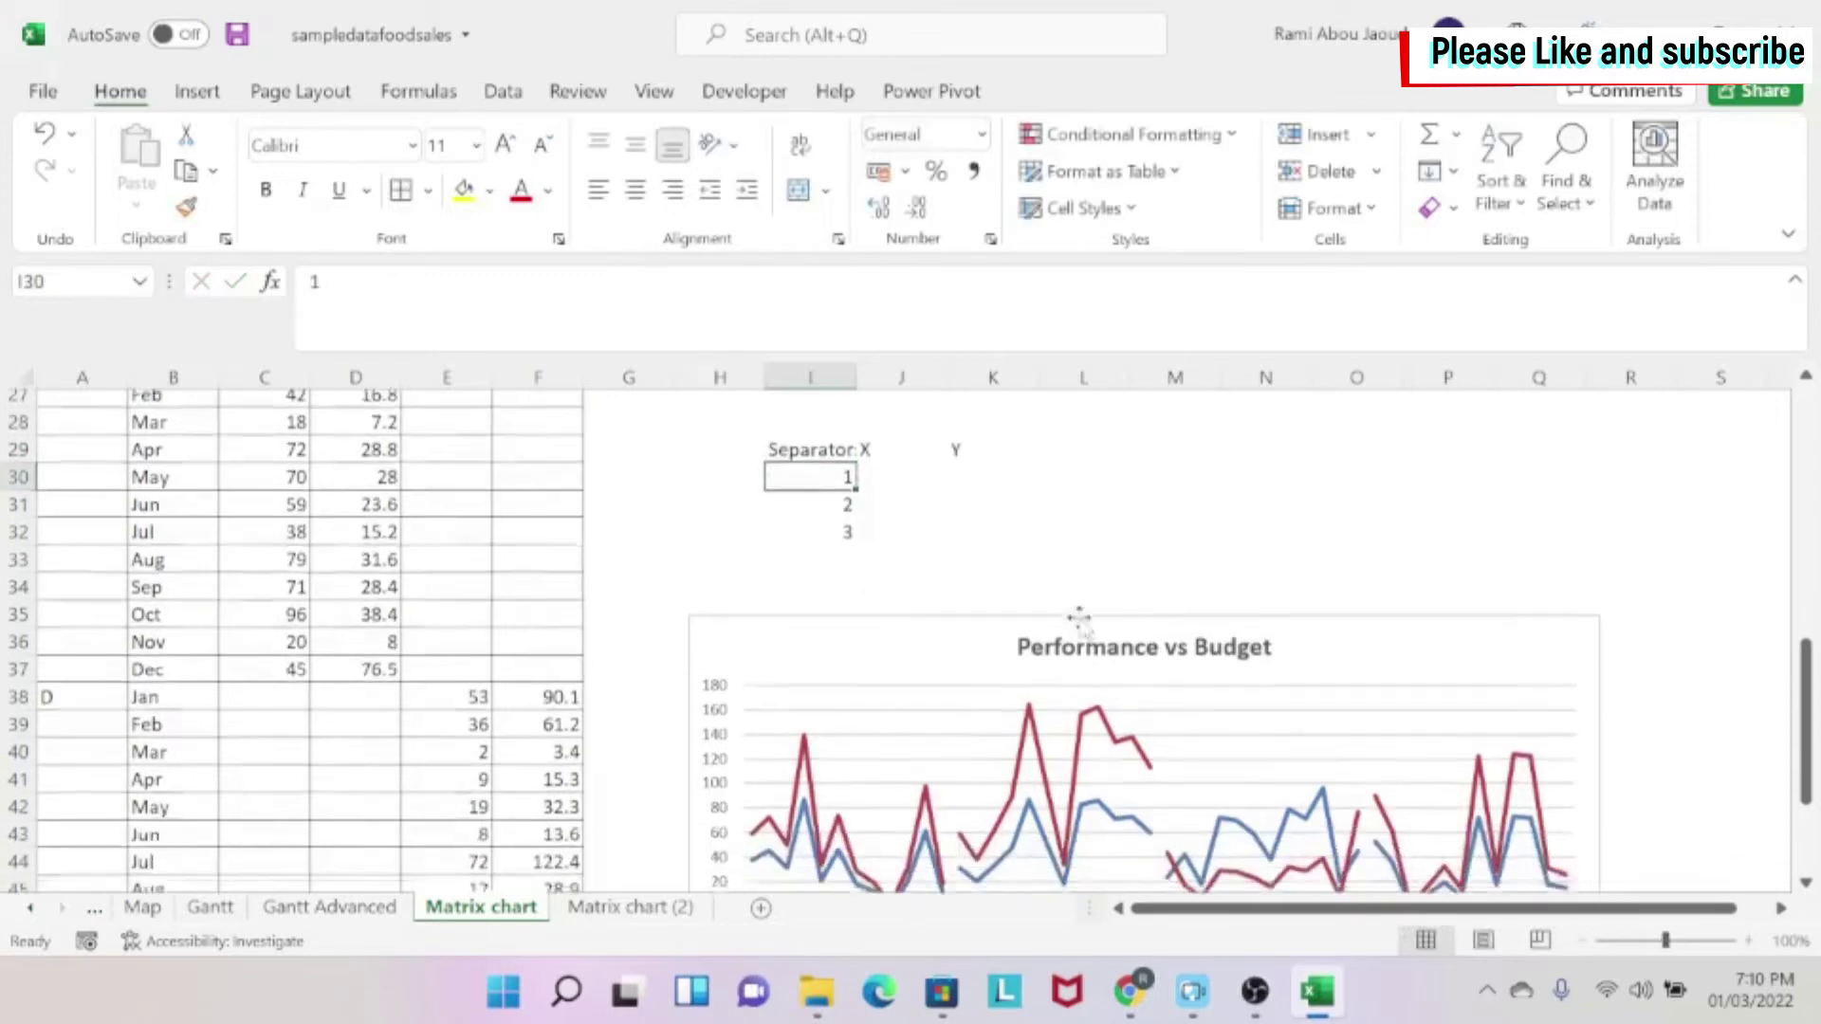
pyautogui.click(969, 456)
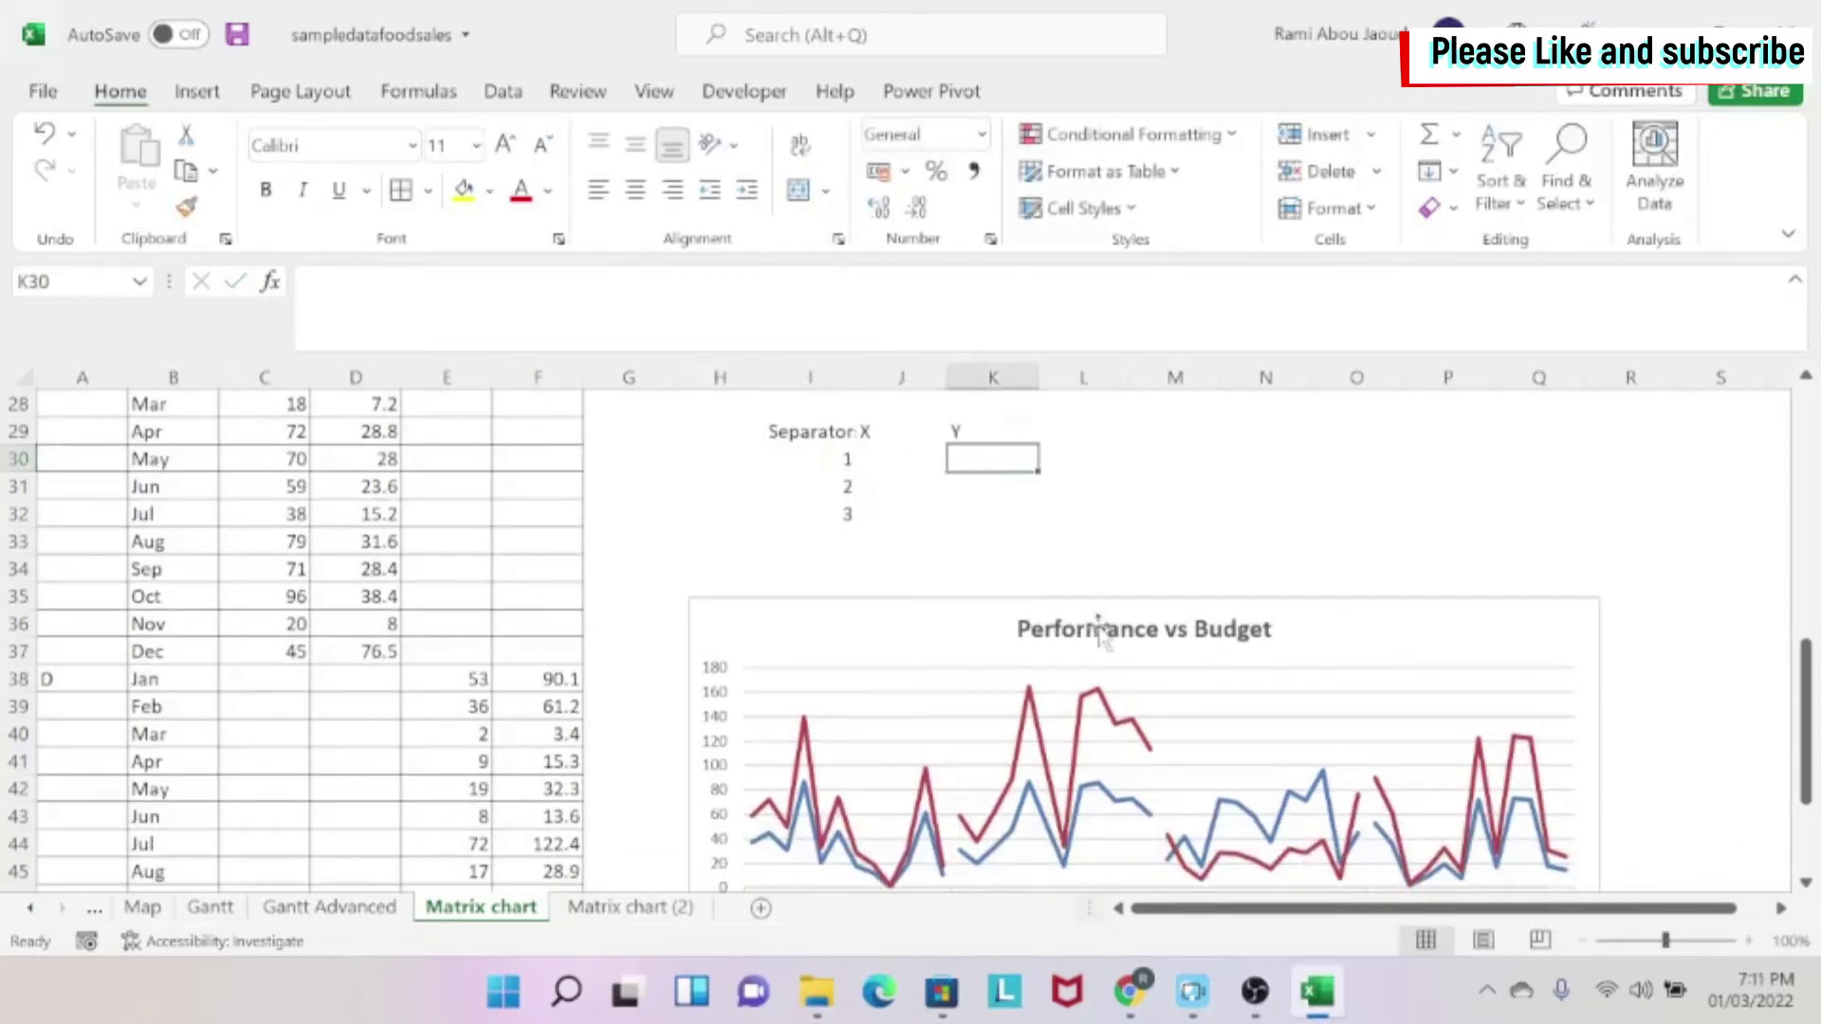
pyautogui.scroll(-2, 1100, 636)
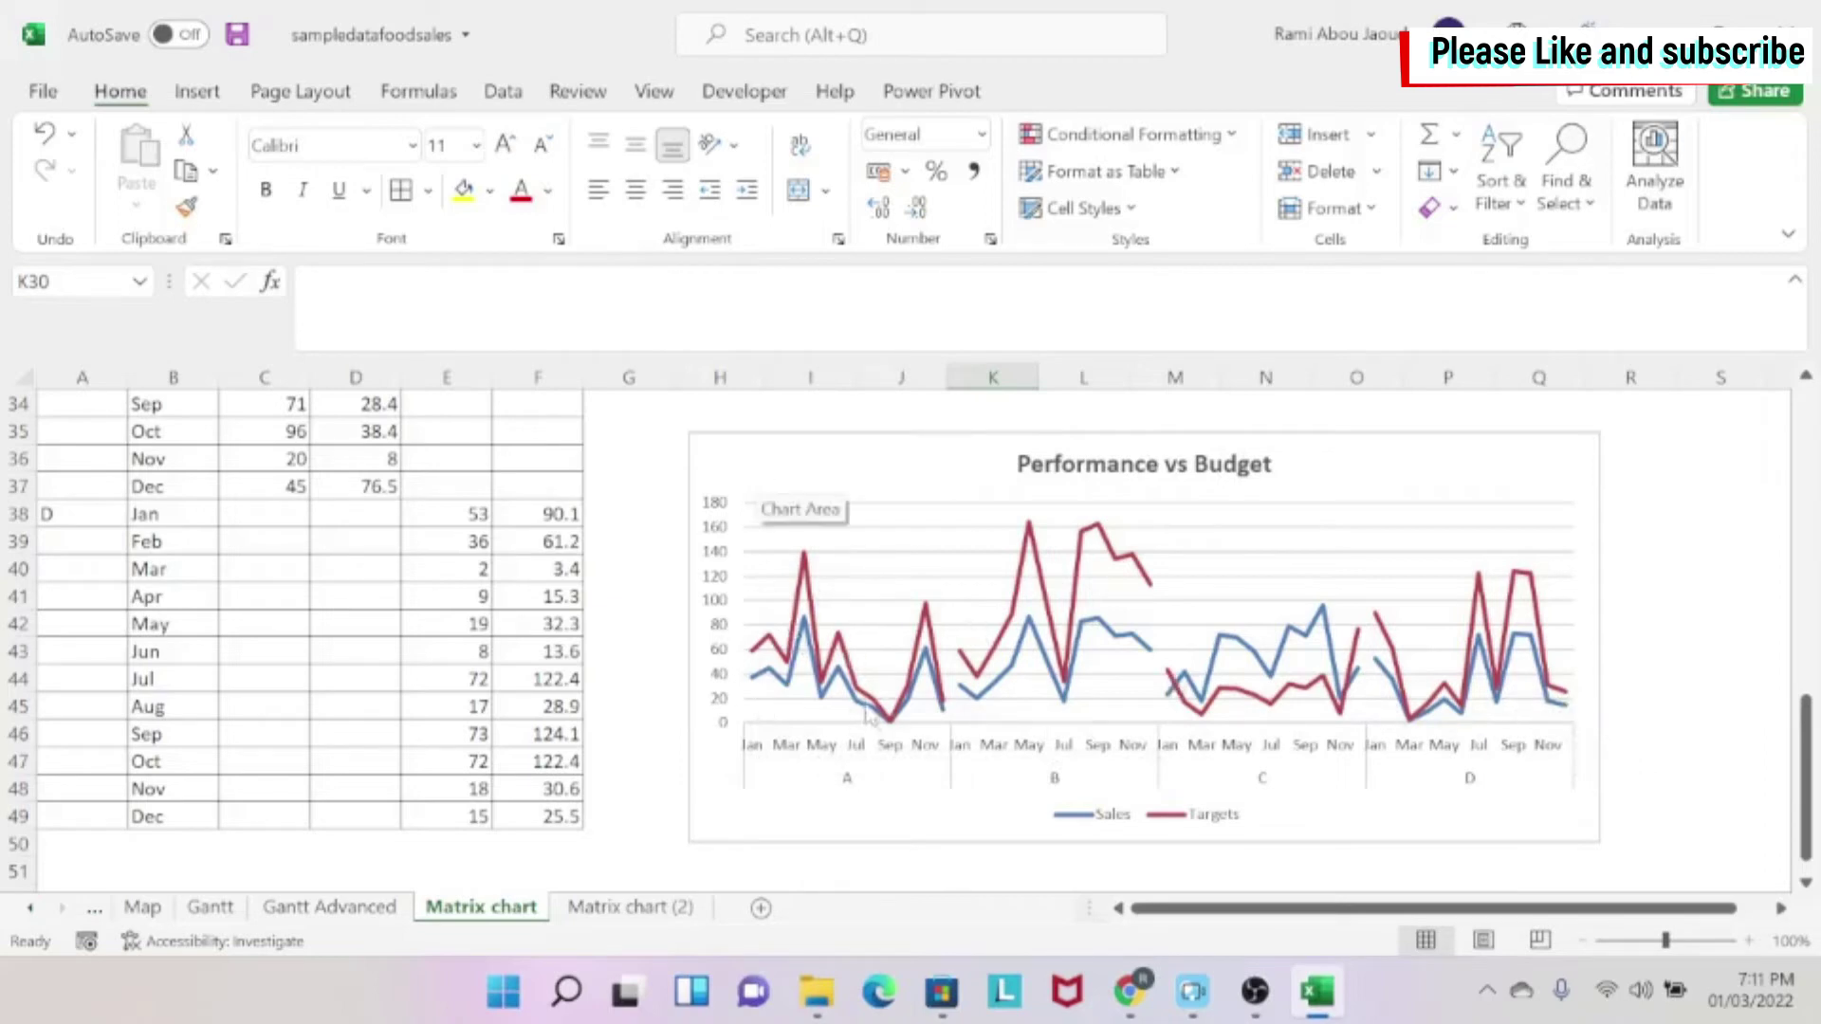
pyautogui.scroll(3, 846, 571)
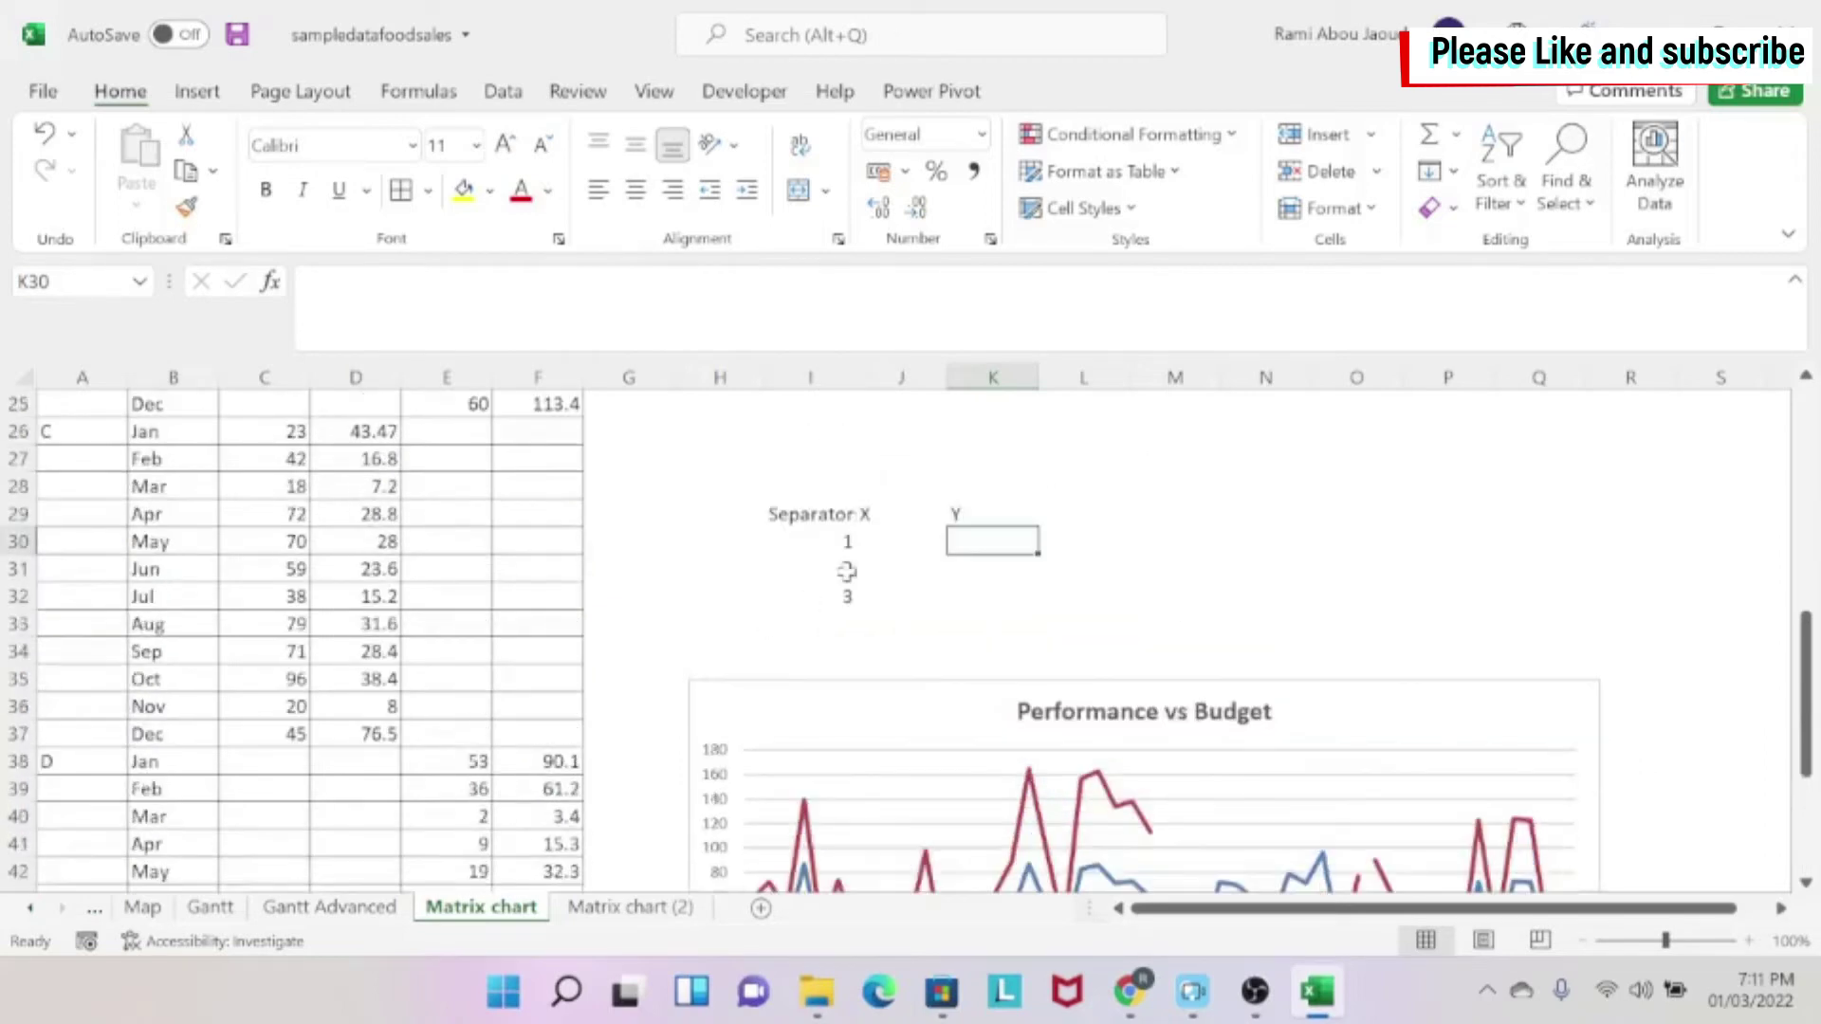
pyautogui.press('Up')
# Fill the Y cells K30:K32 with 0.
pyautogui.write('0')
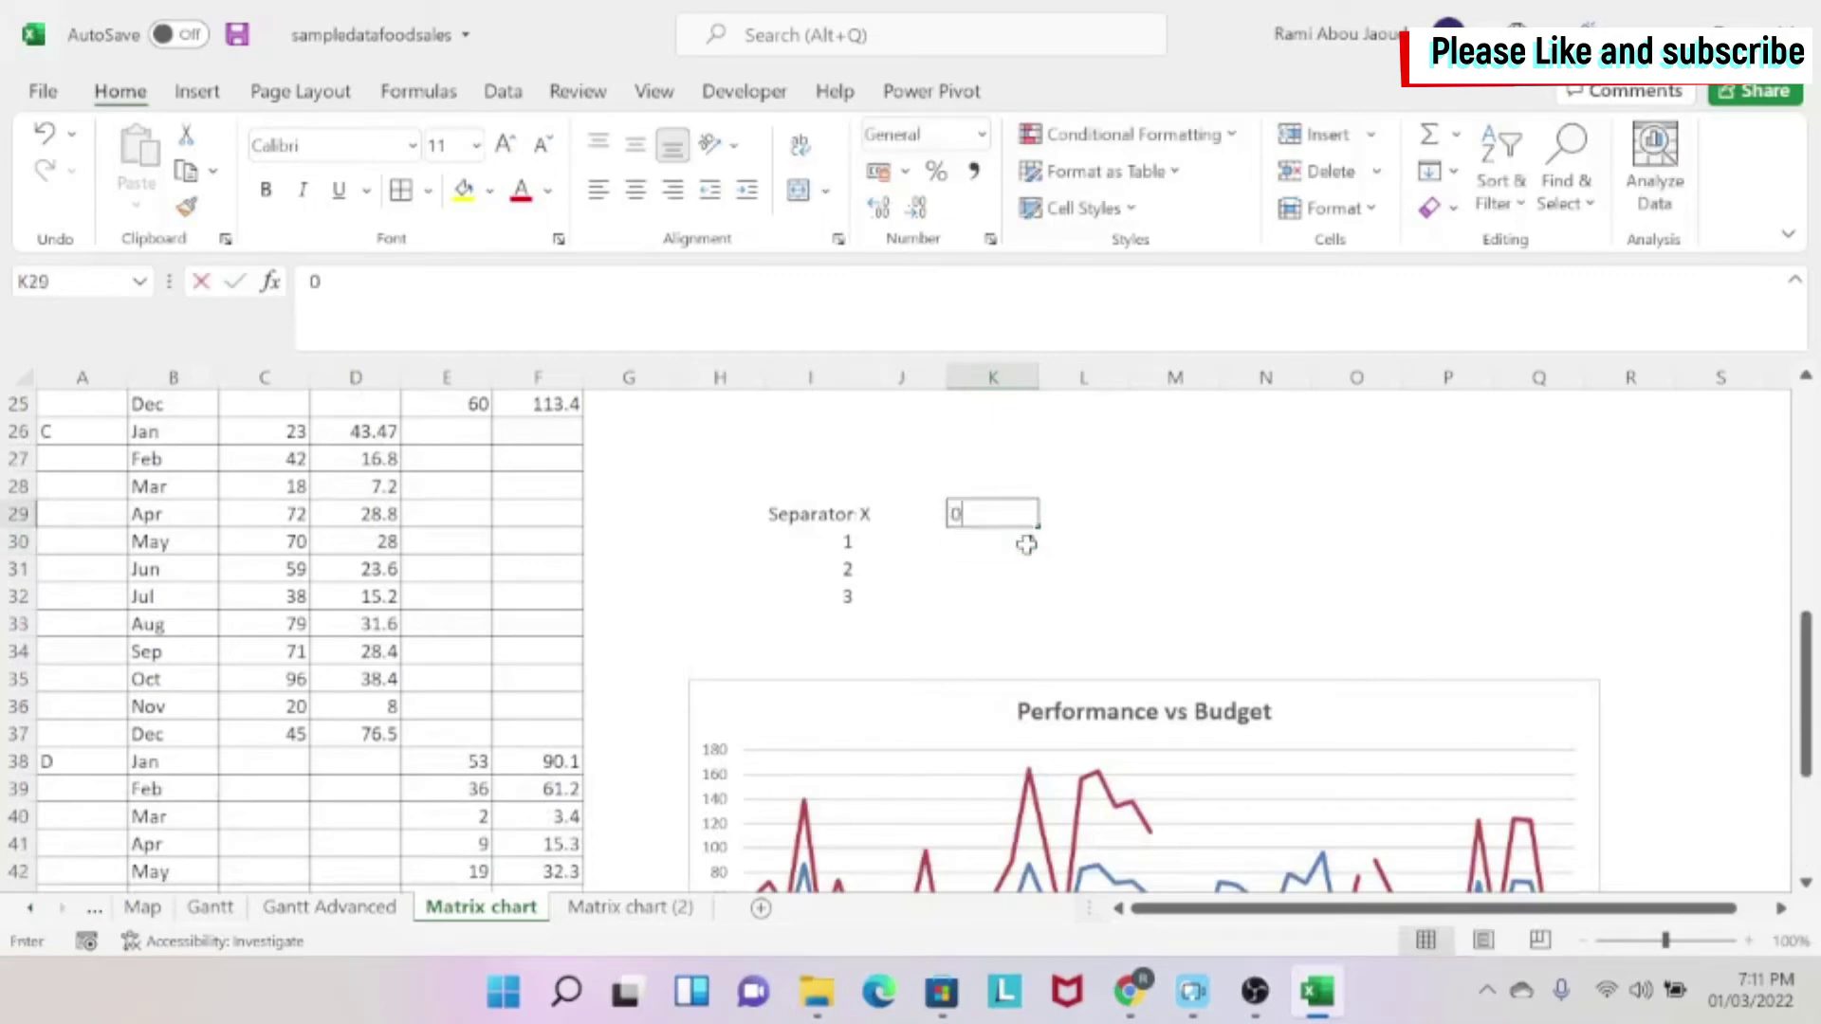
pyautogui.press('Escape')
pyautogui.press('Down')
pyautogui.press('Down')
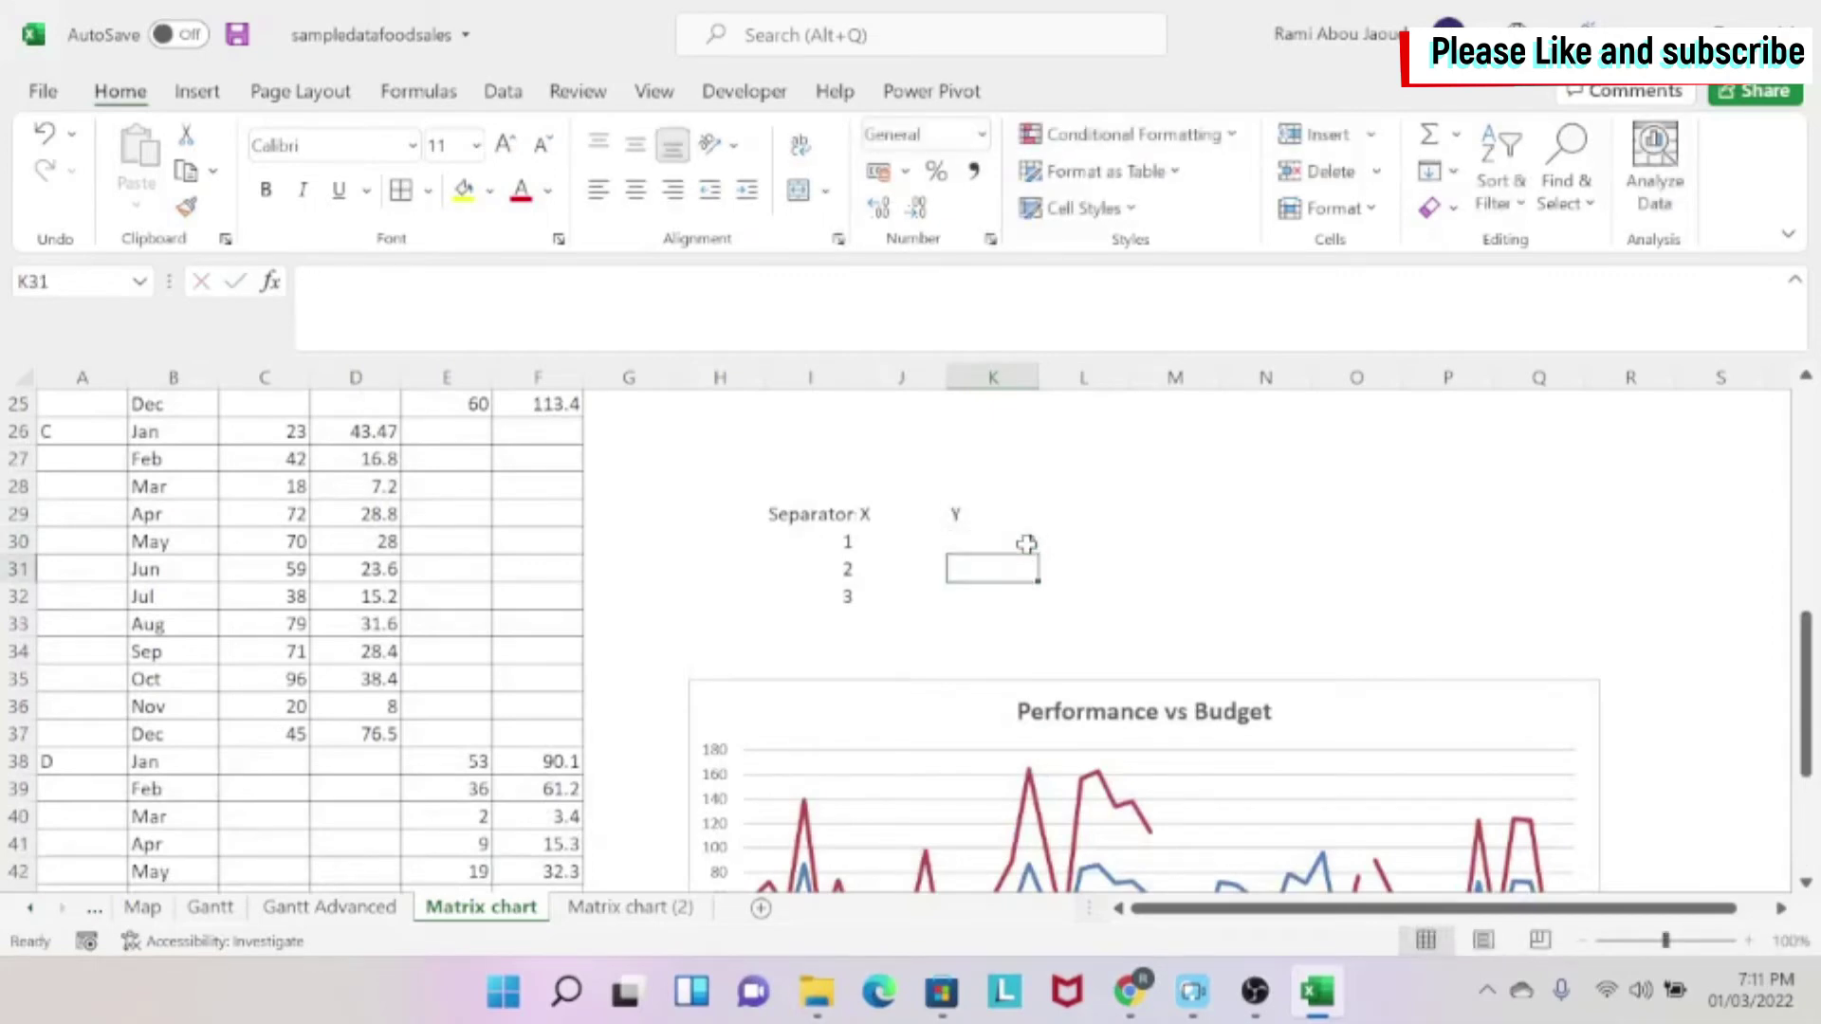
pyautogui.click(1026, 543)
pyautogui.write('0')
pyautogui.press('Return')
pyautogui.write('0')
pyautogui.press('Return')
pyautogui.write('0')
pyautogui.press('Return')
# Enter 12.5 as the first X position in J30.
pyautogui.click(902, 548)
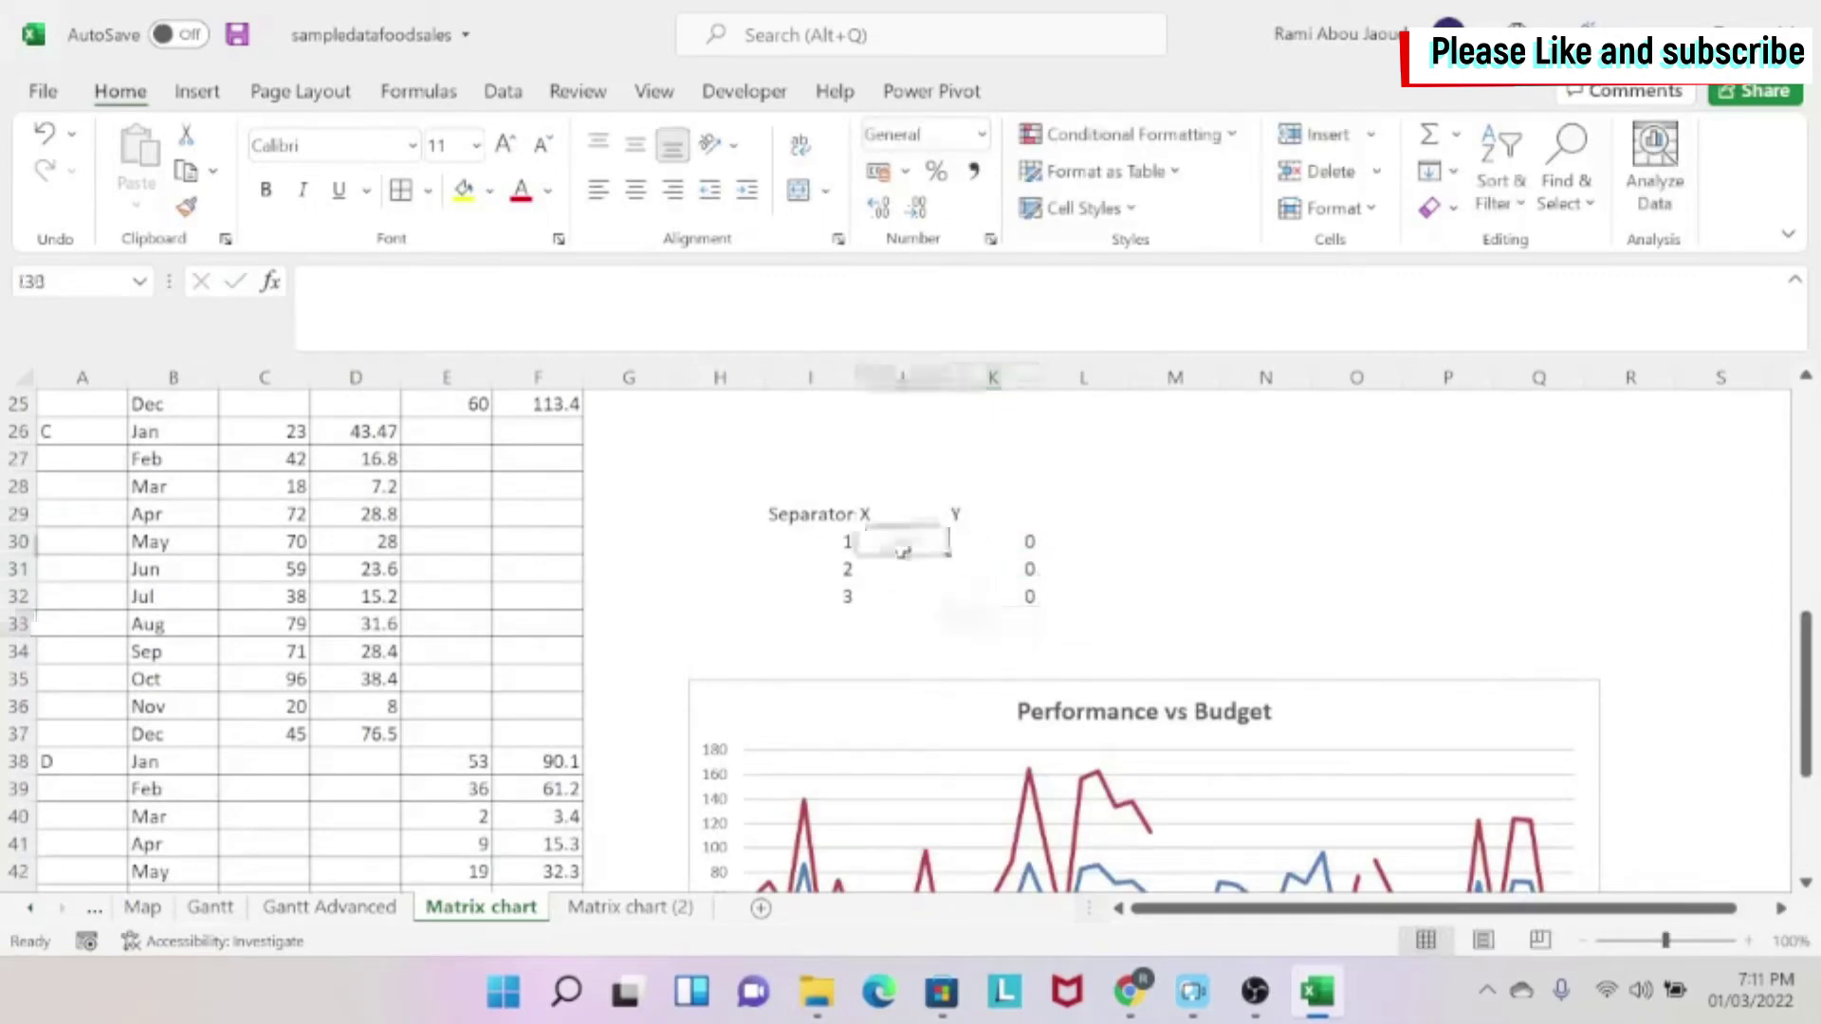
pyautogui.scroll(-2, 1015, 731)
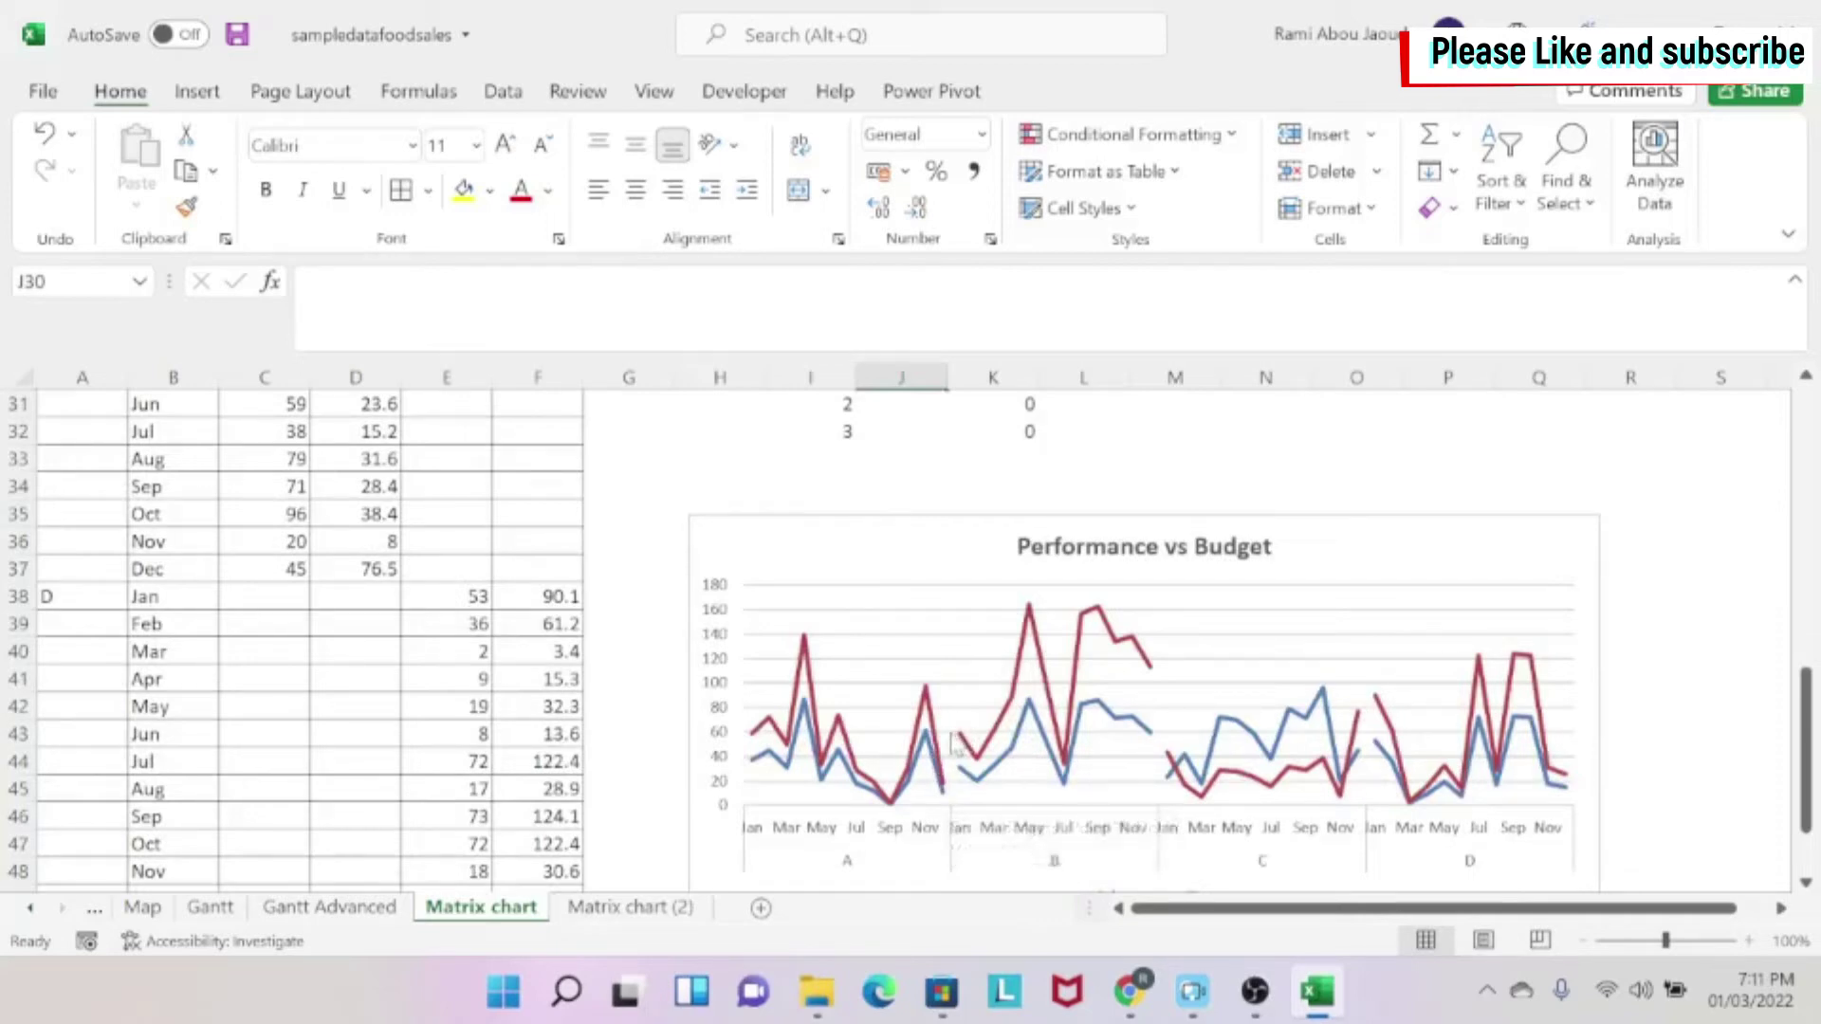
pyautogui.scroll(1, 919, 630)
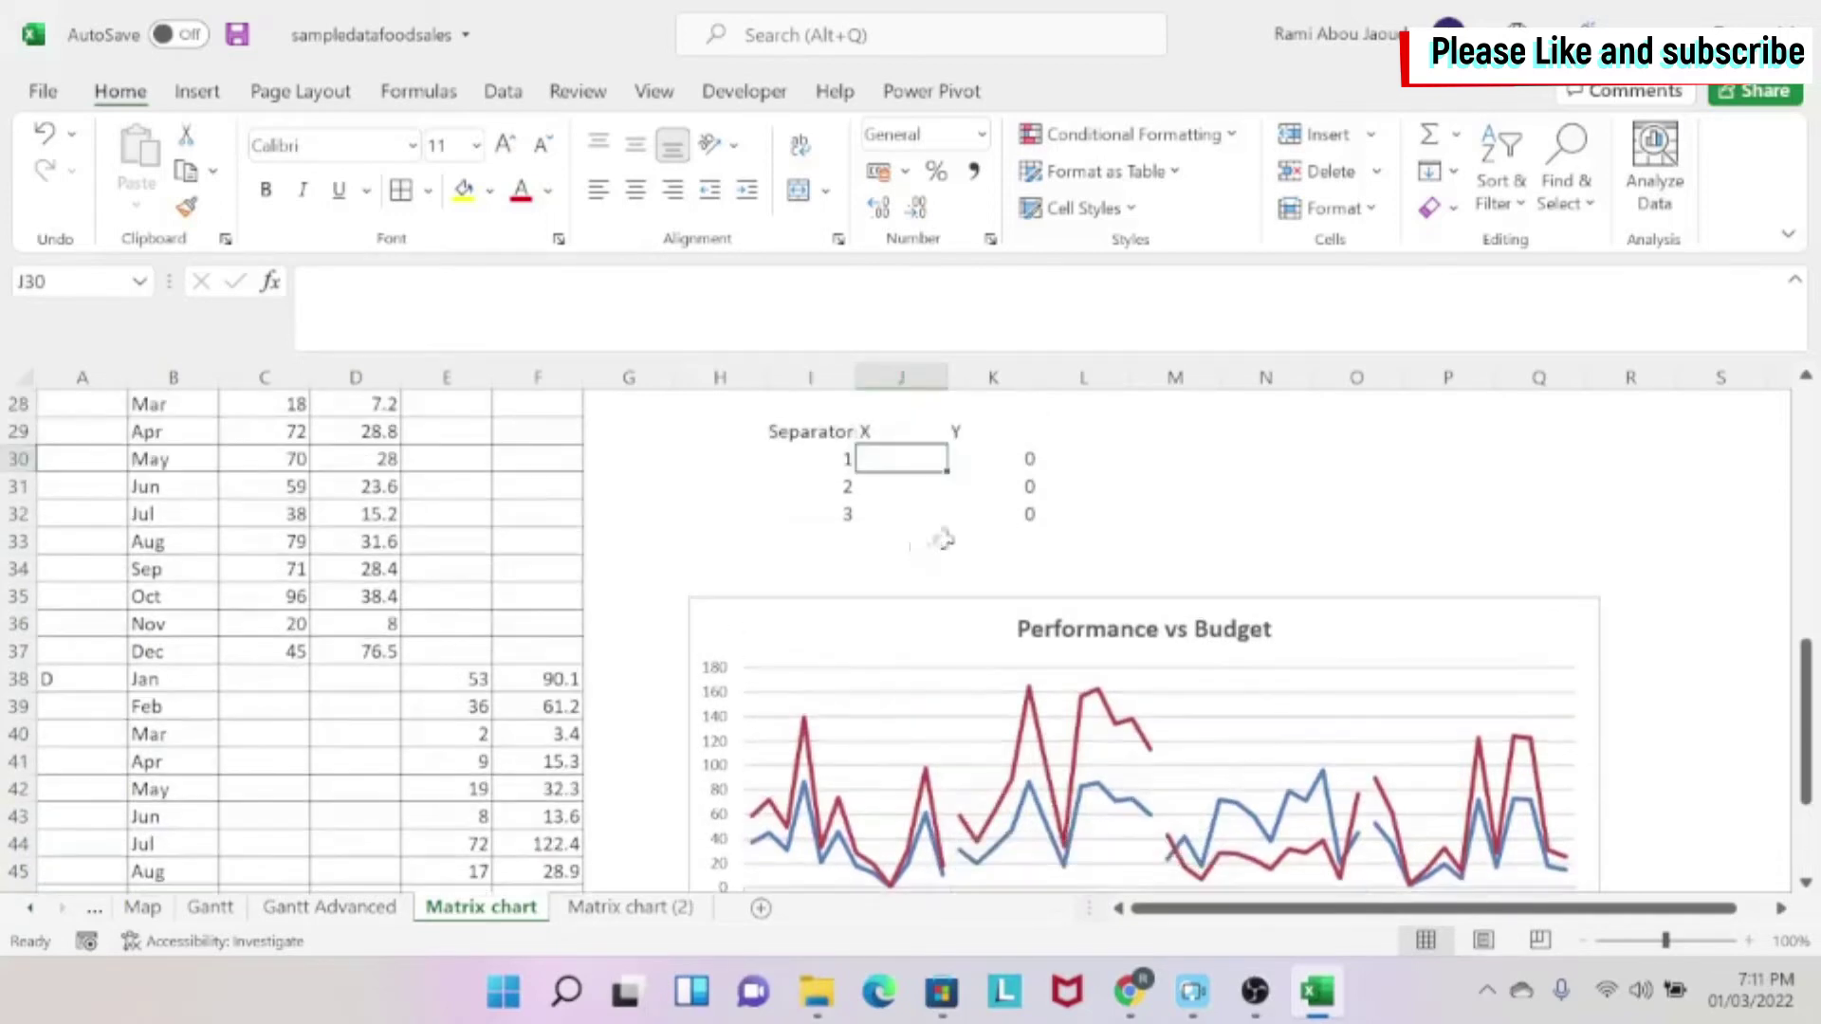
pyautogui.write('12.5')
pyautogui.press('Return')
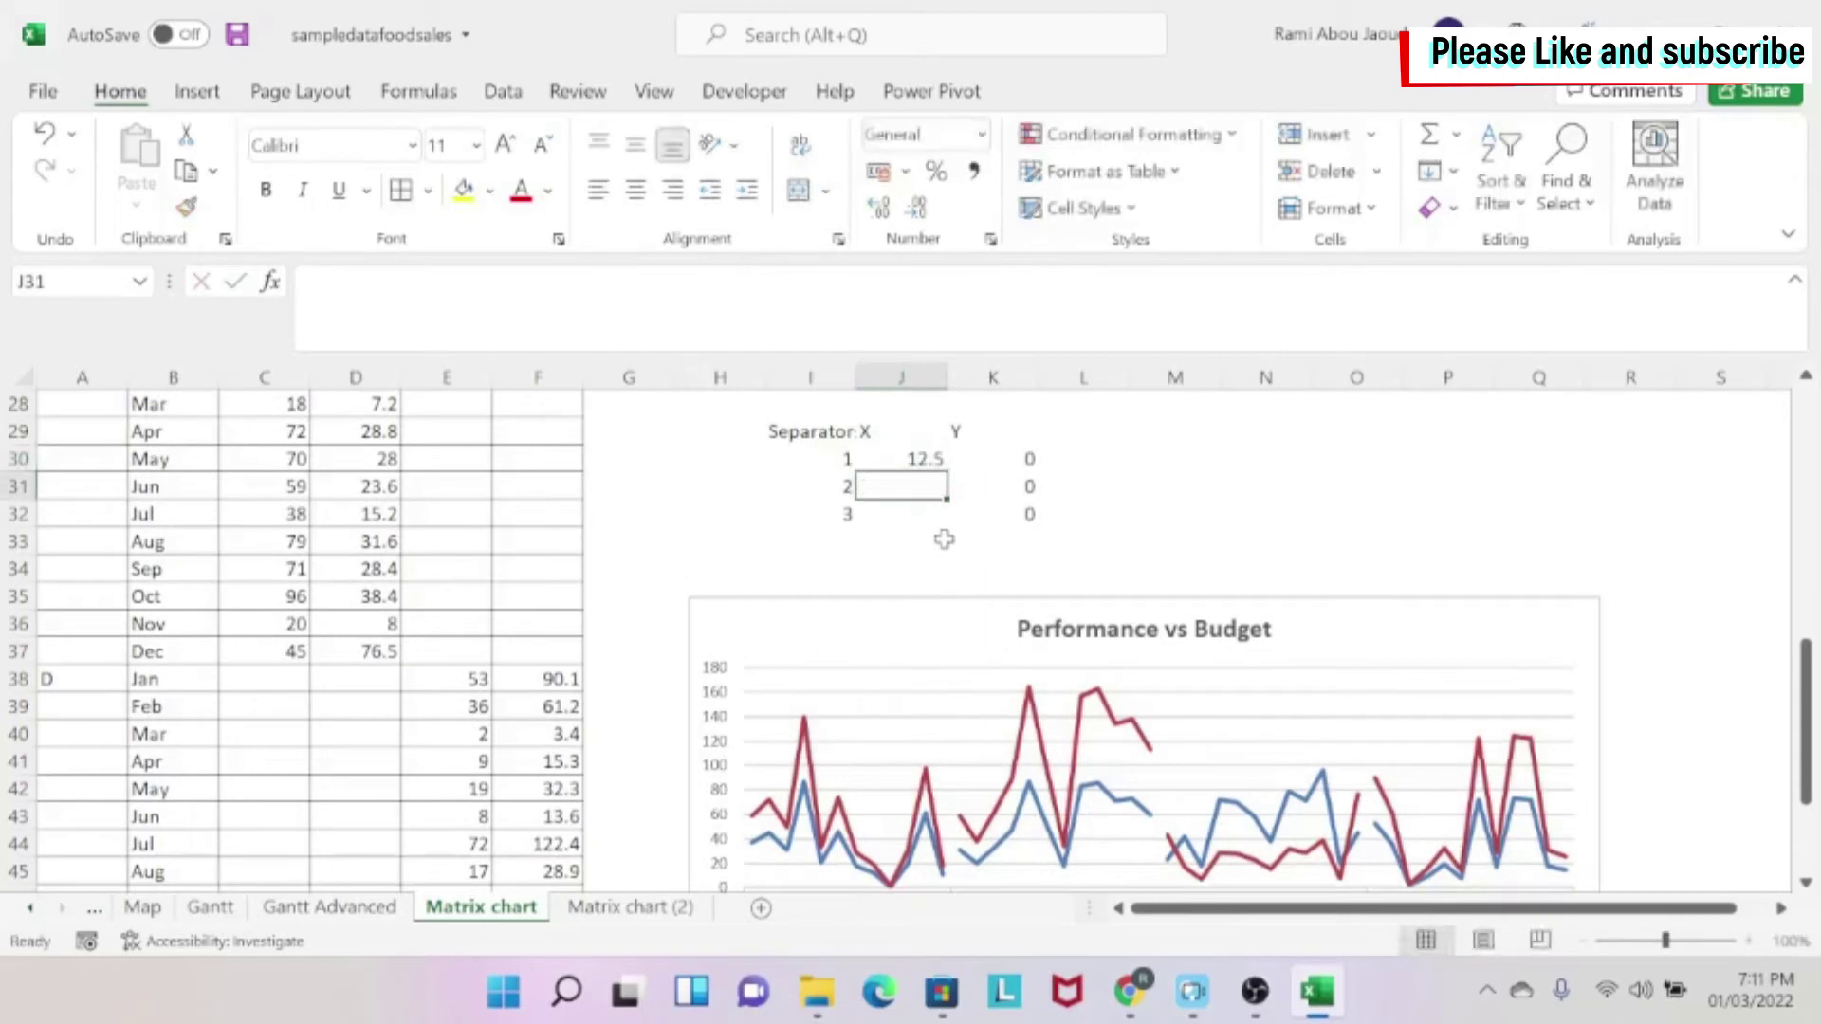
pyautogui.scroll(-2, 1098, 763)
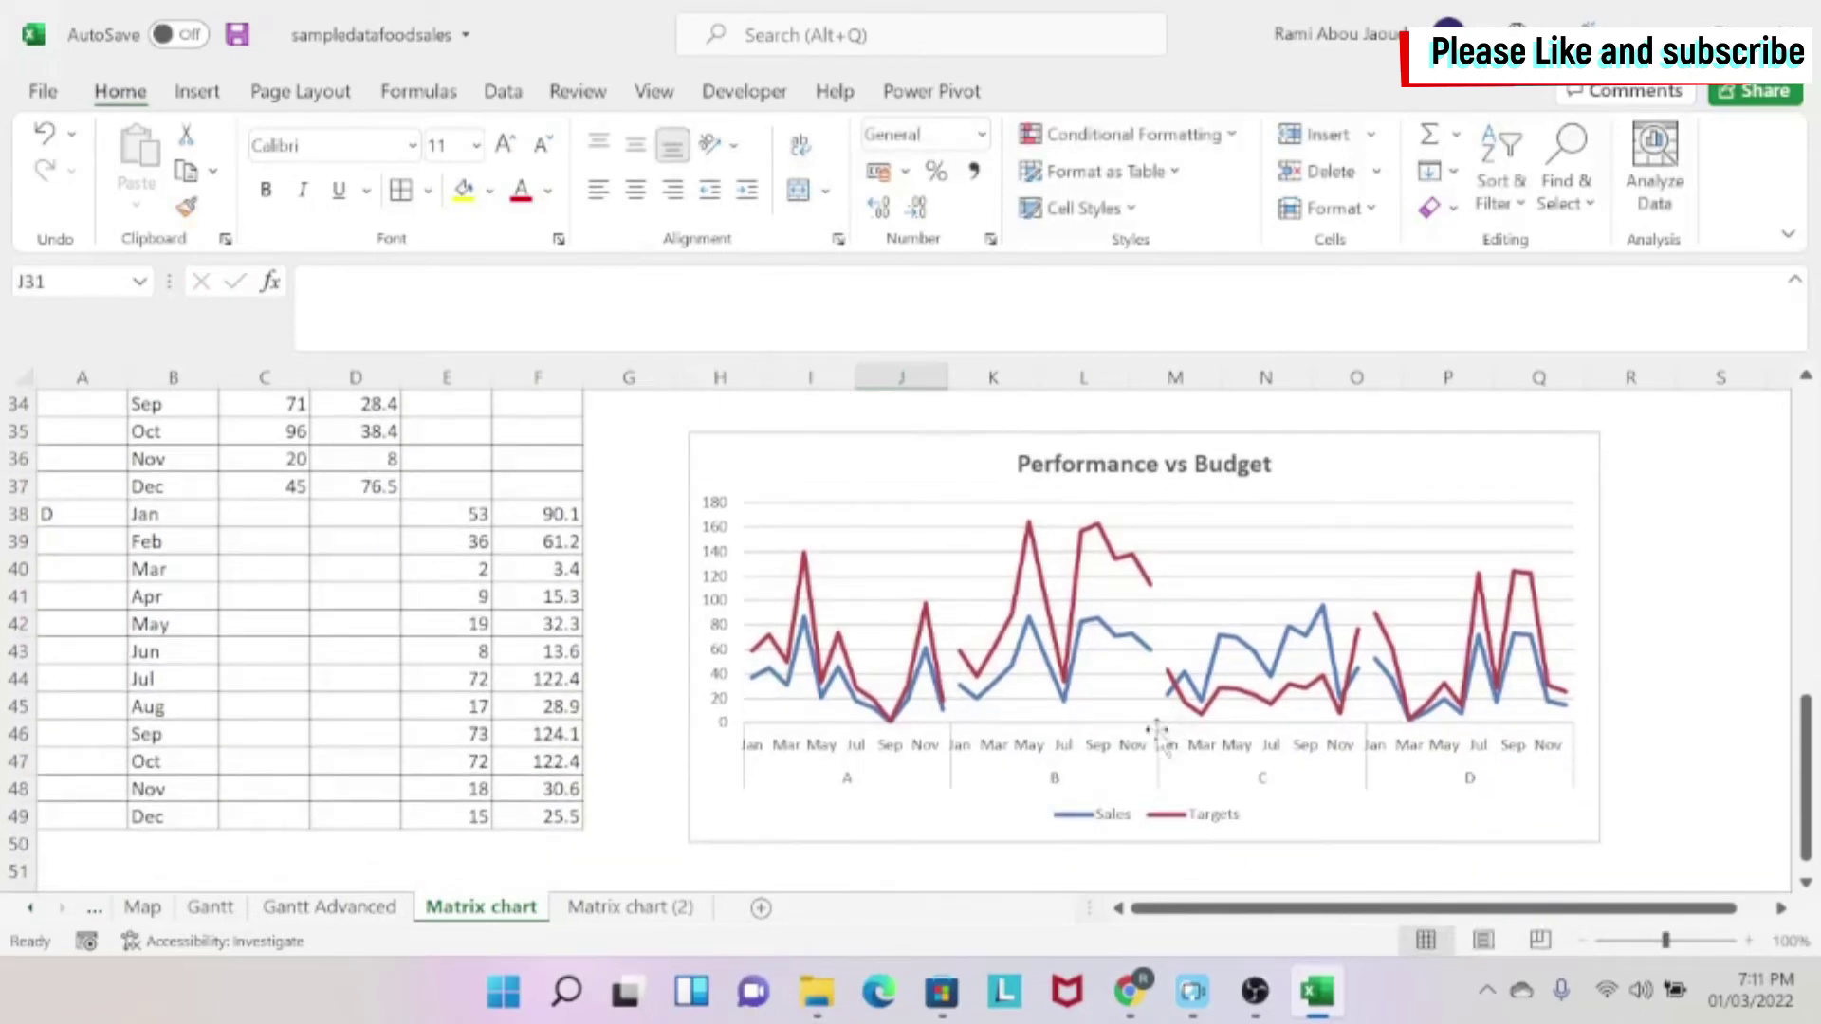
pyautogui.scroll(3, 1159, 721)
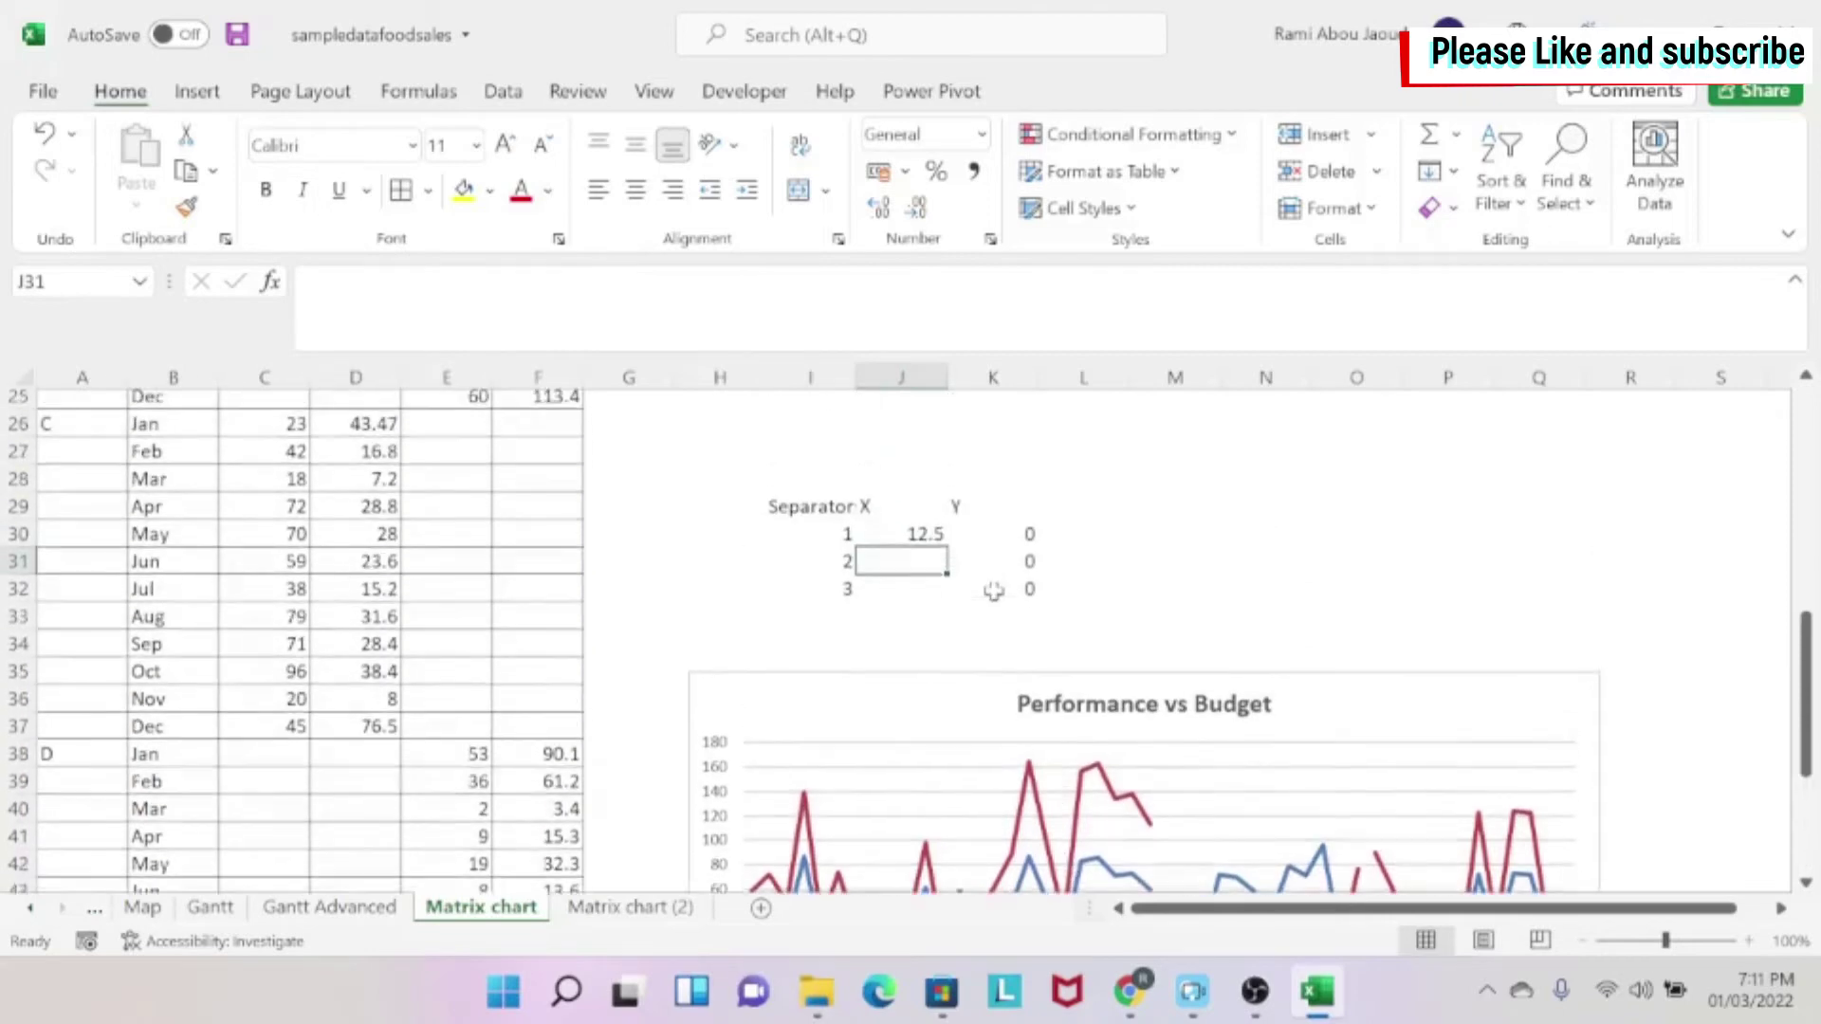
pyautogui.scroll(-3, 1262, 806)
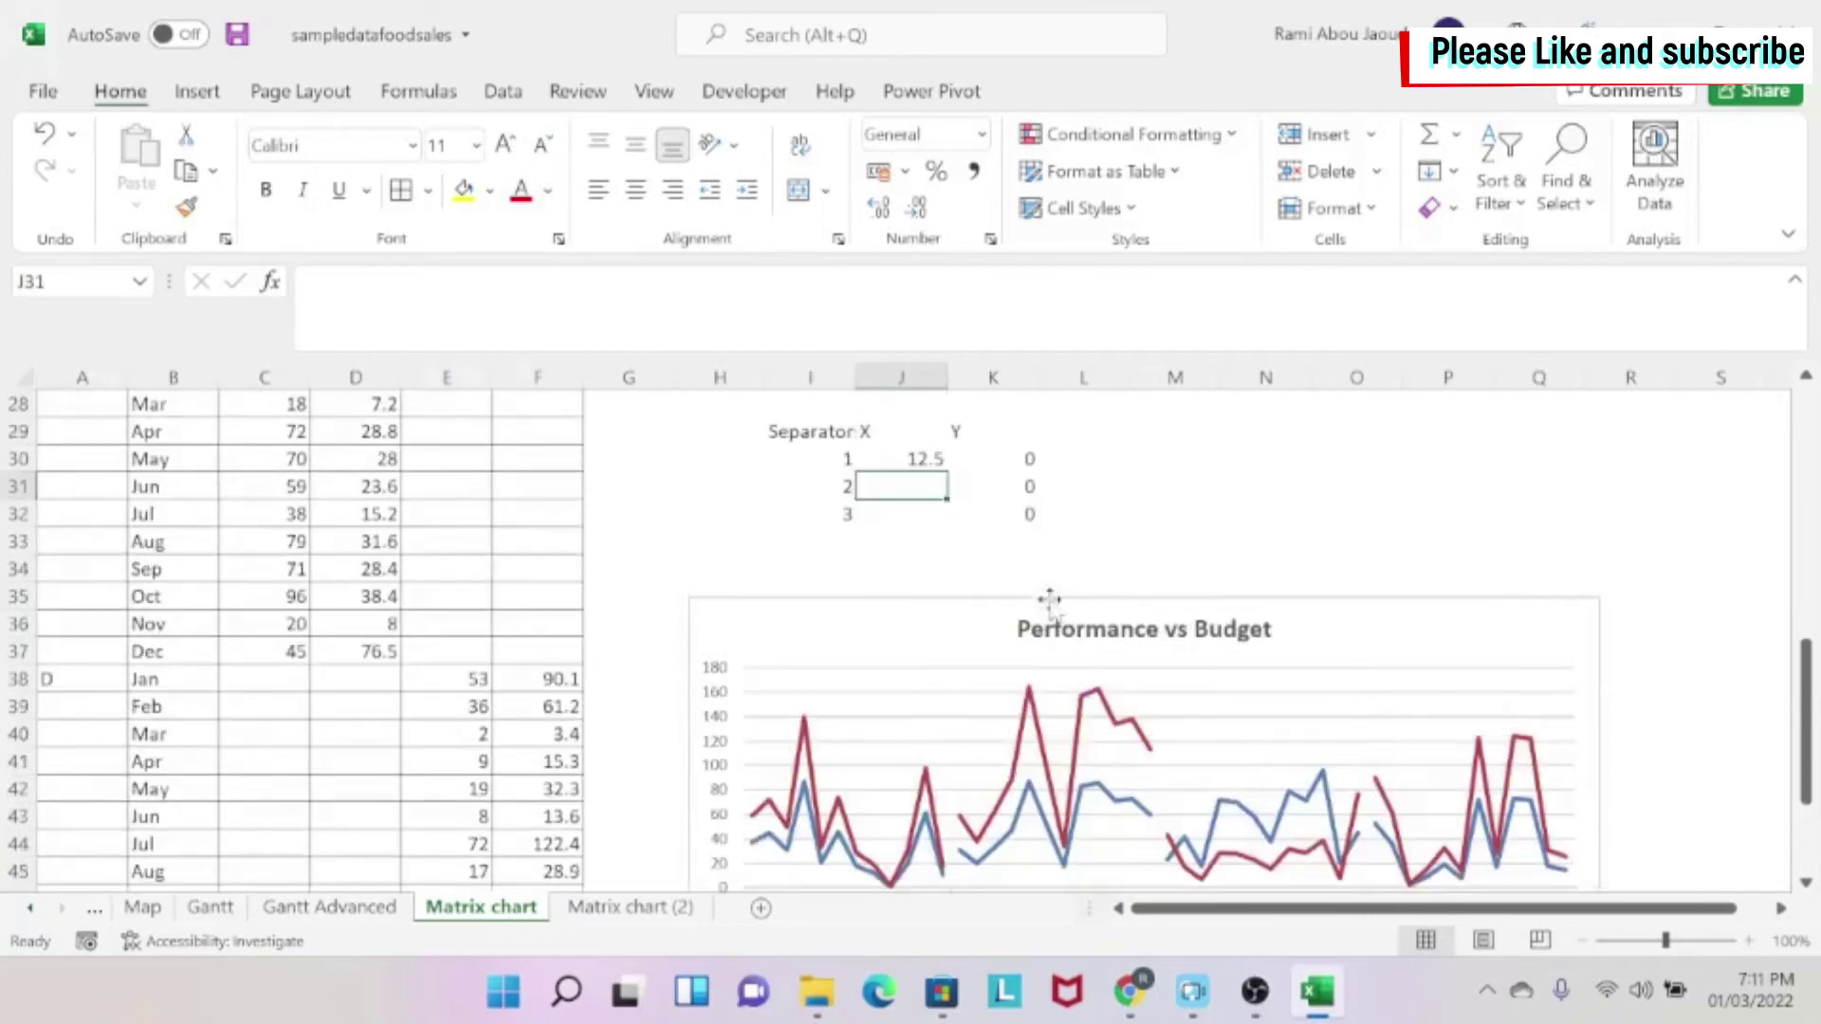
pyautogui.scroll(2, 1048, 607)
# Put =I30*12+0.5 in J30 and fill it down to J32.
pyautogui.click(910, 454)
pyautogui.write('=')
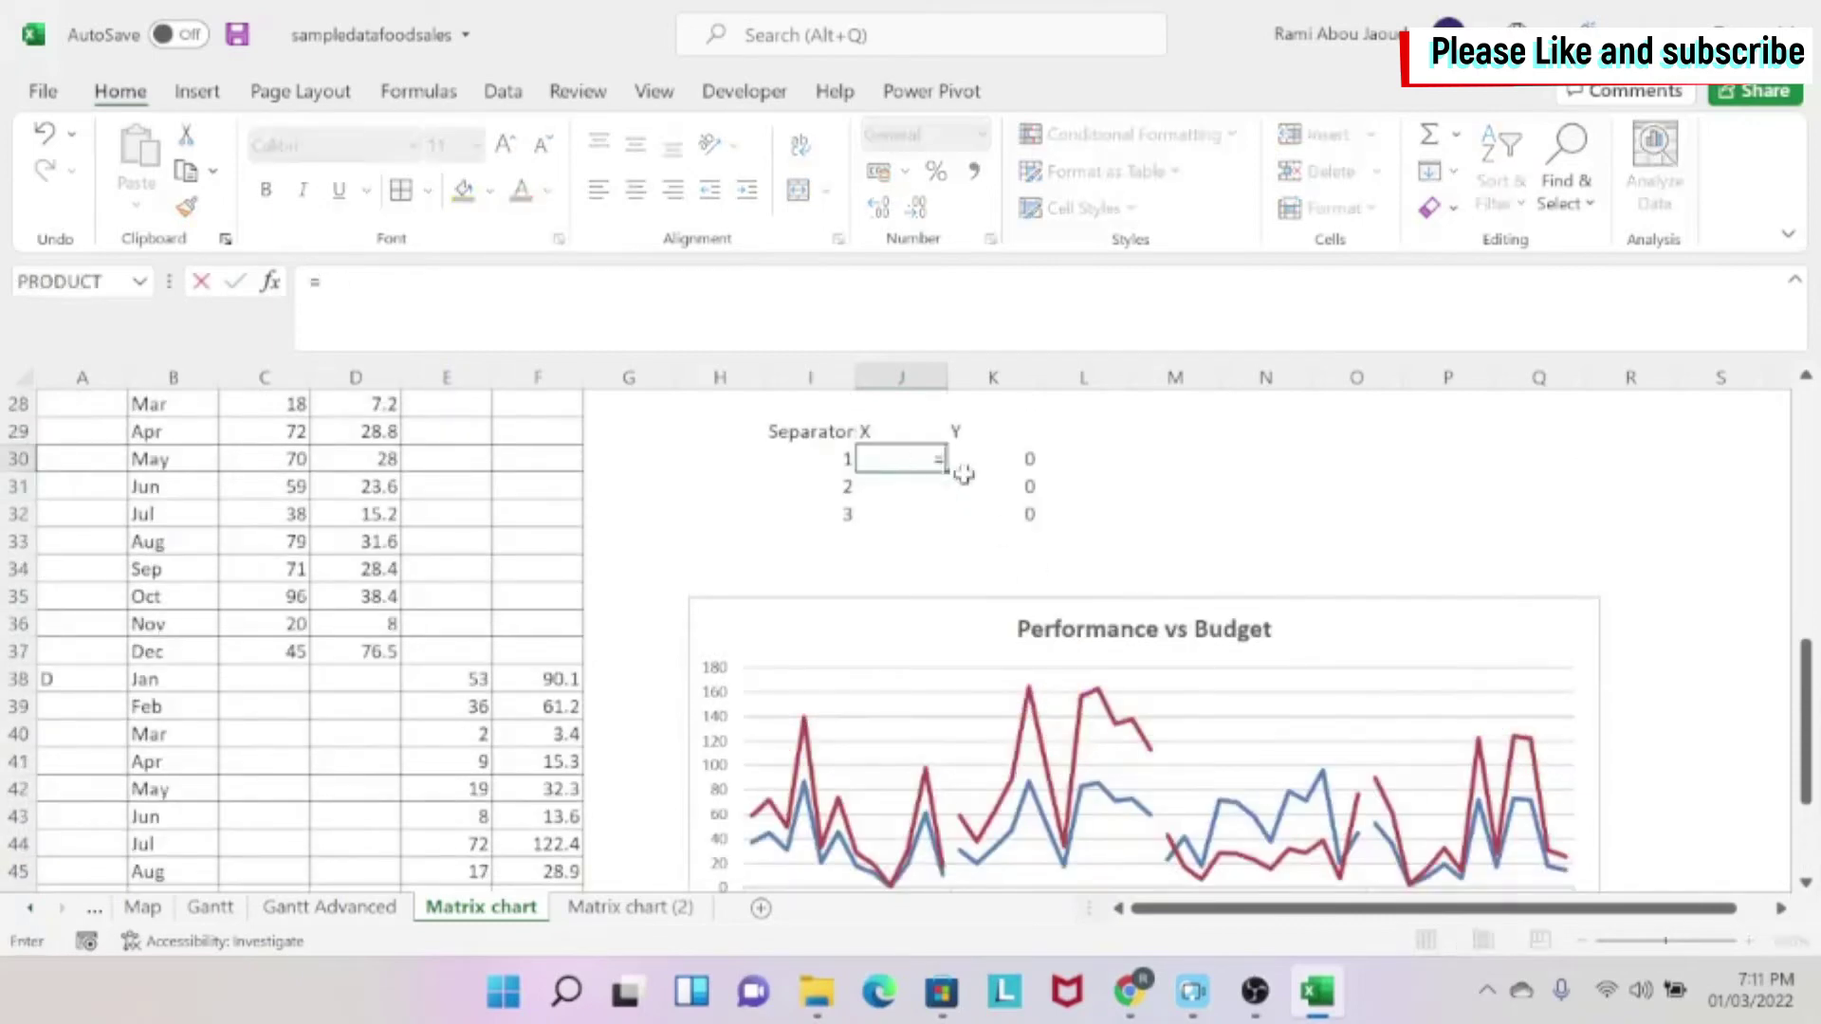
pyautogui.press('Left')
pyautogui.write('*12+')
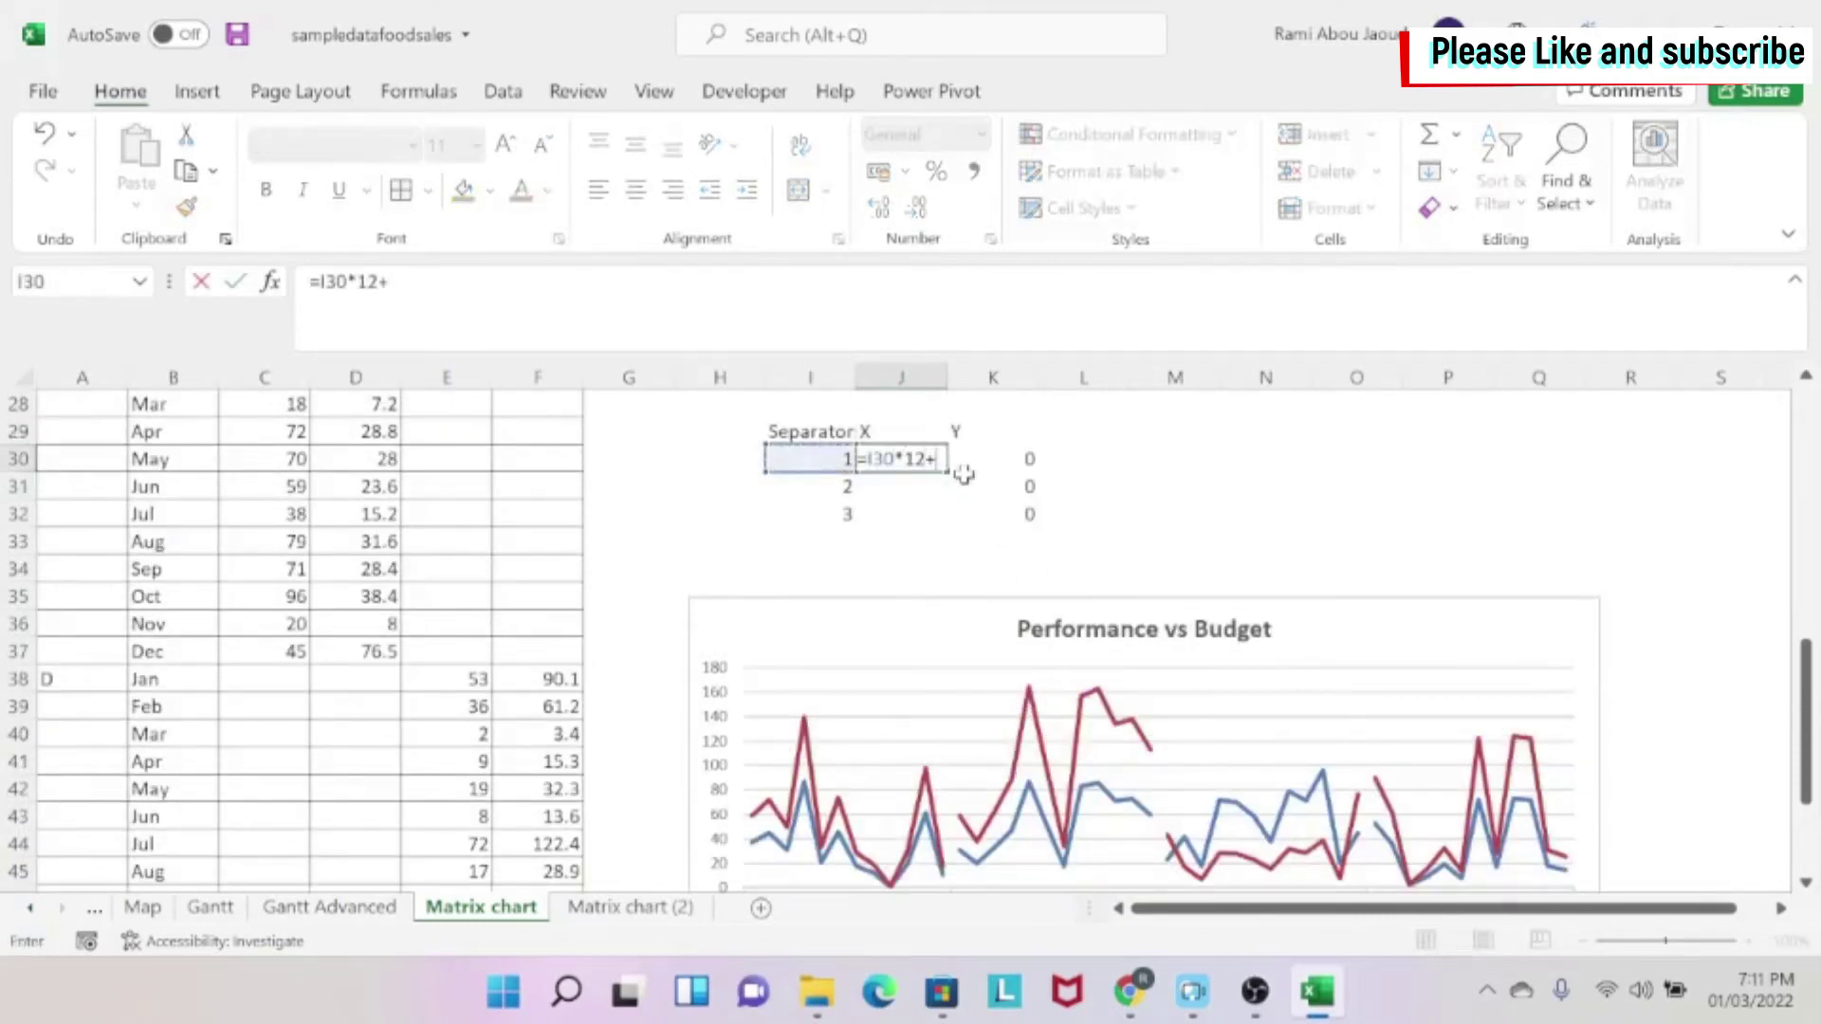
pyautogui.write('0.5')
pyautogui.press('Return')
pyautogui.press('Up')
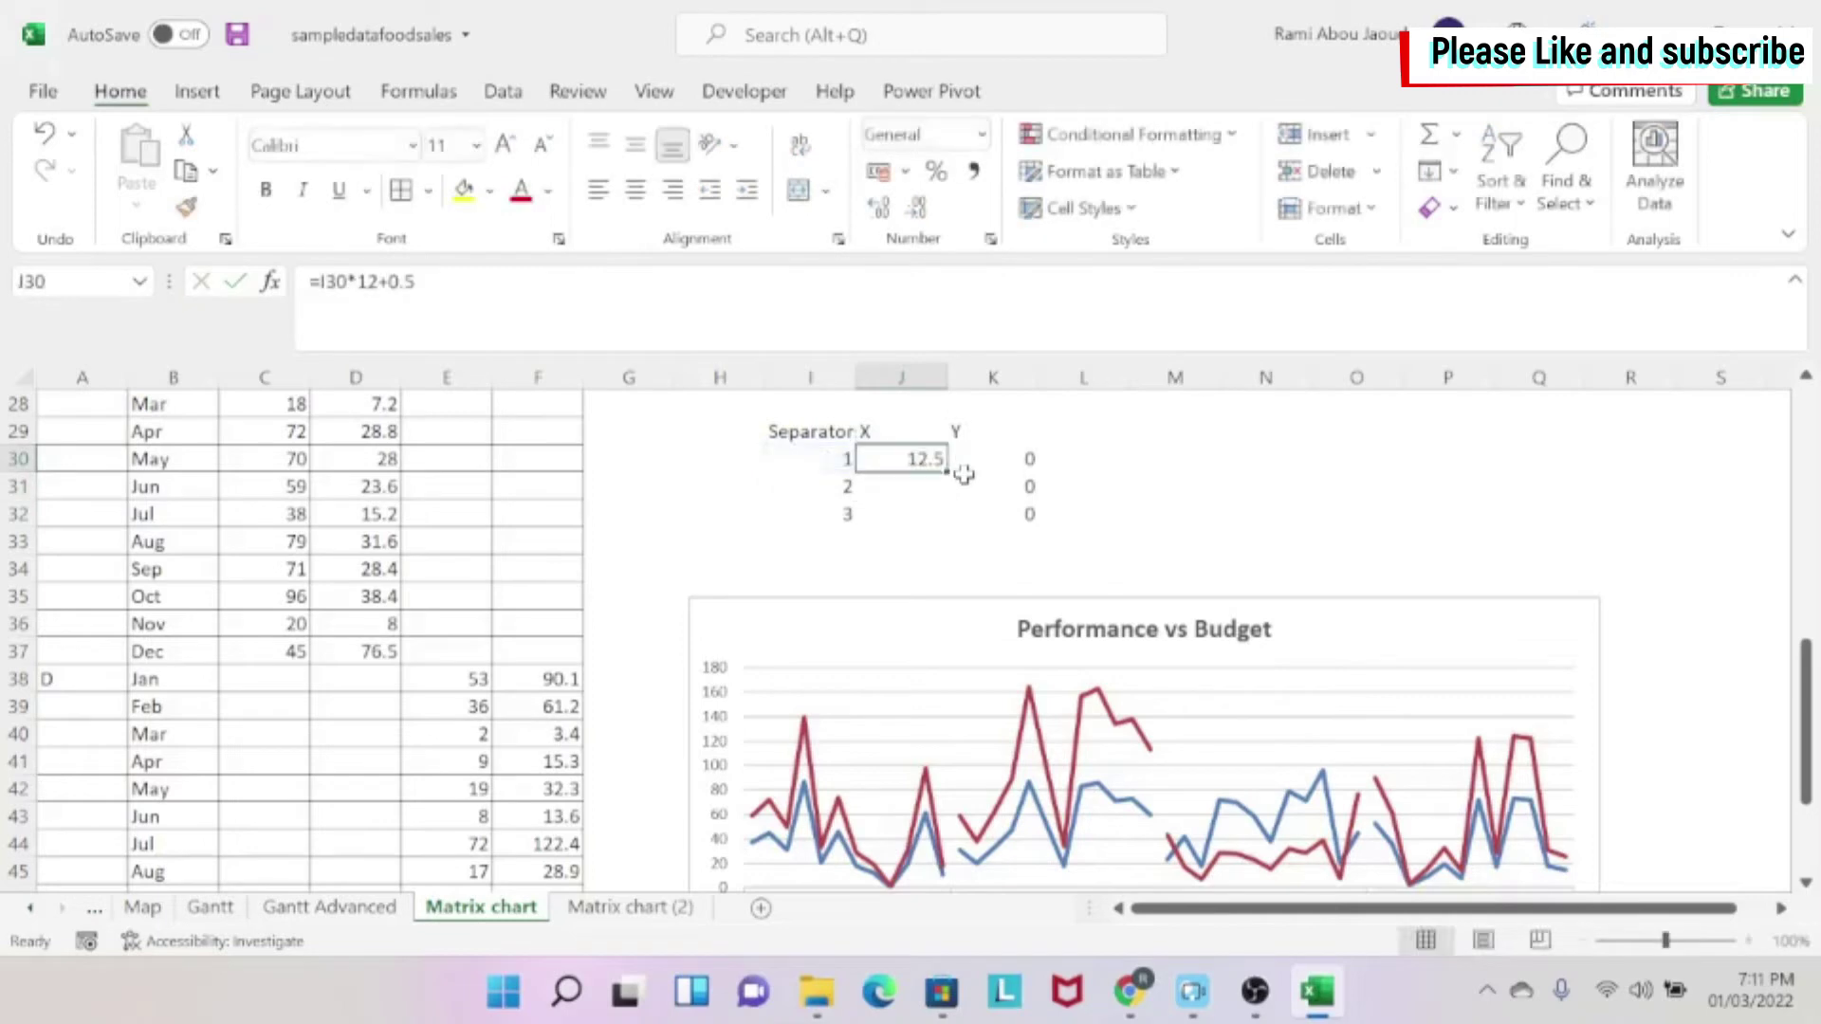
pyautogui.moveTo(943, 476); pyautogui.dragTo(939, 520)
pyautogui.click(1172, 513)
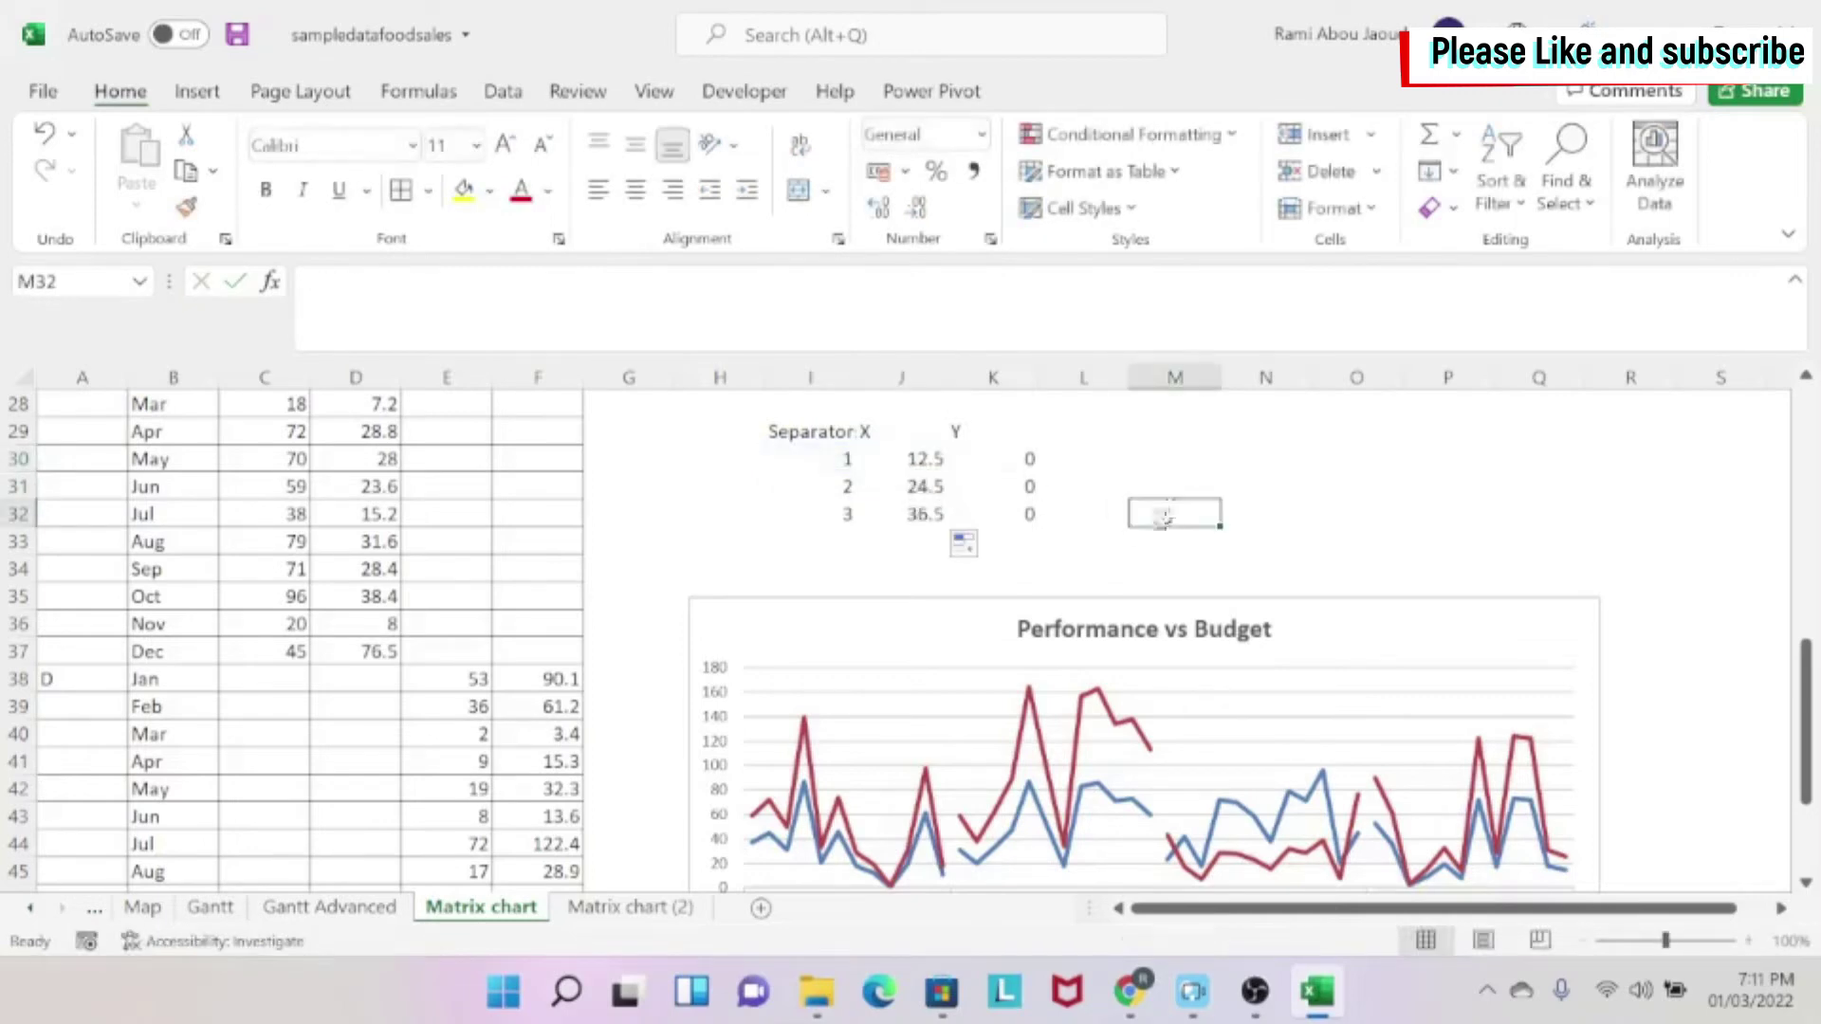
pyautogui.scroll(-2, 1109, 587)
pyautogui.scroll(2, 958, 709)
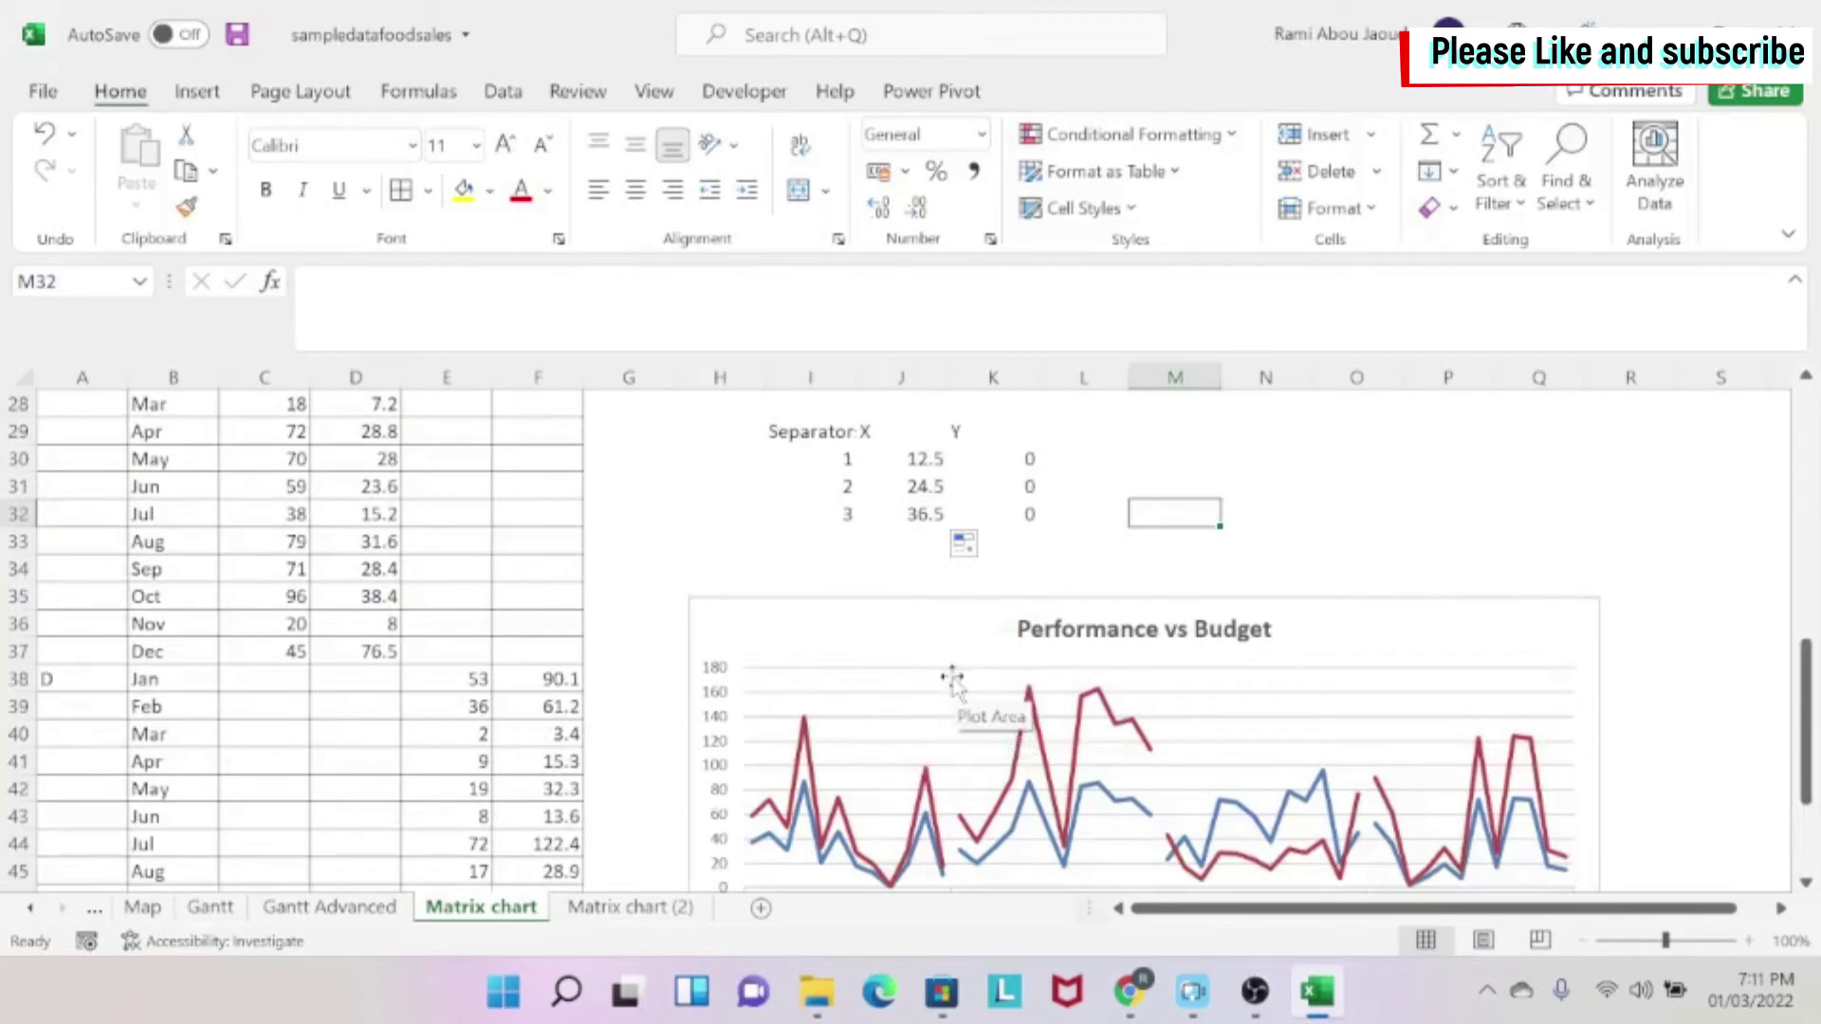
# Add a series named from the Separators header I29 with values K30:K32 to the chart.
pyautogui.click(953, 681)
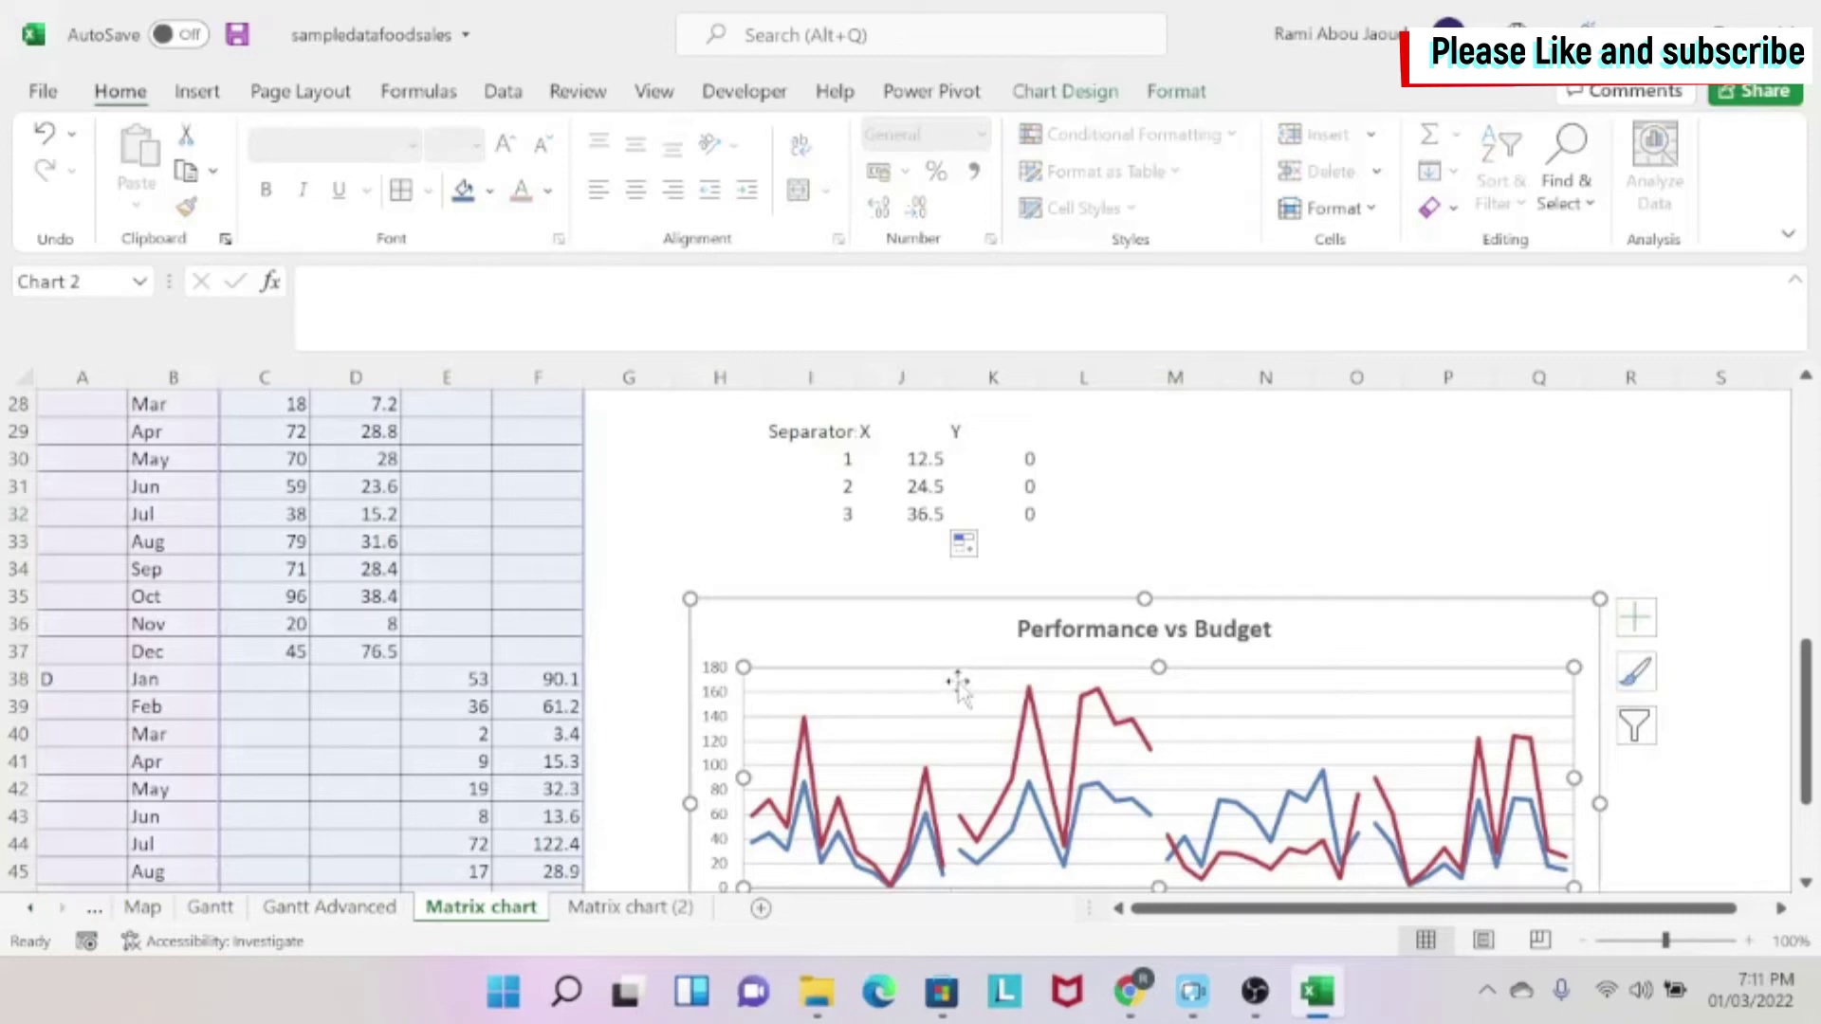
pyautogui.rightClick(958, 682)
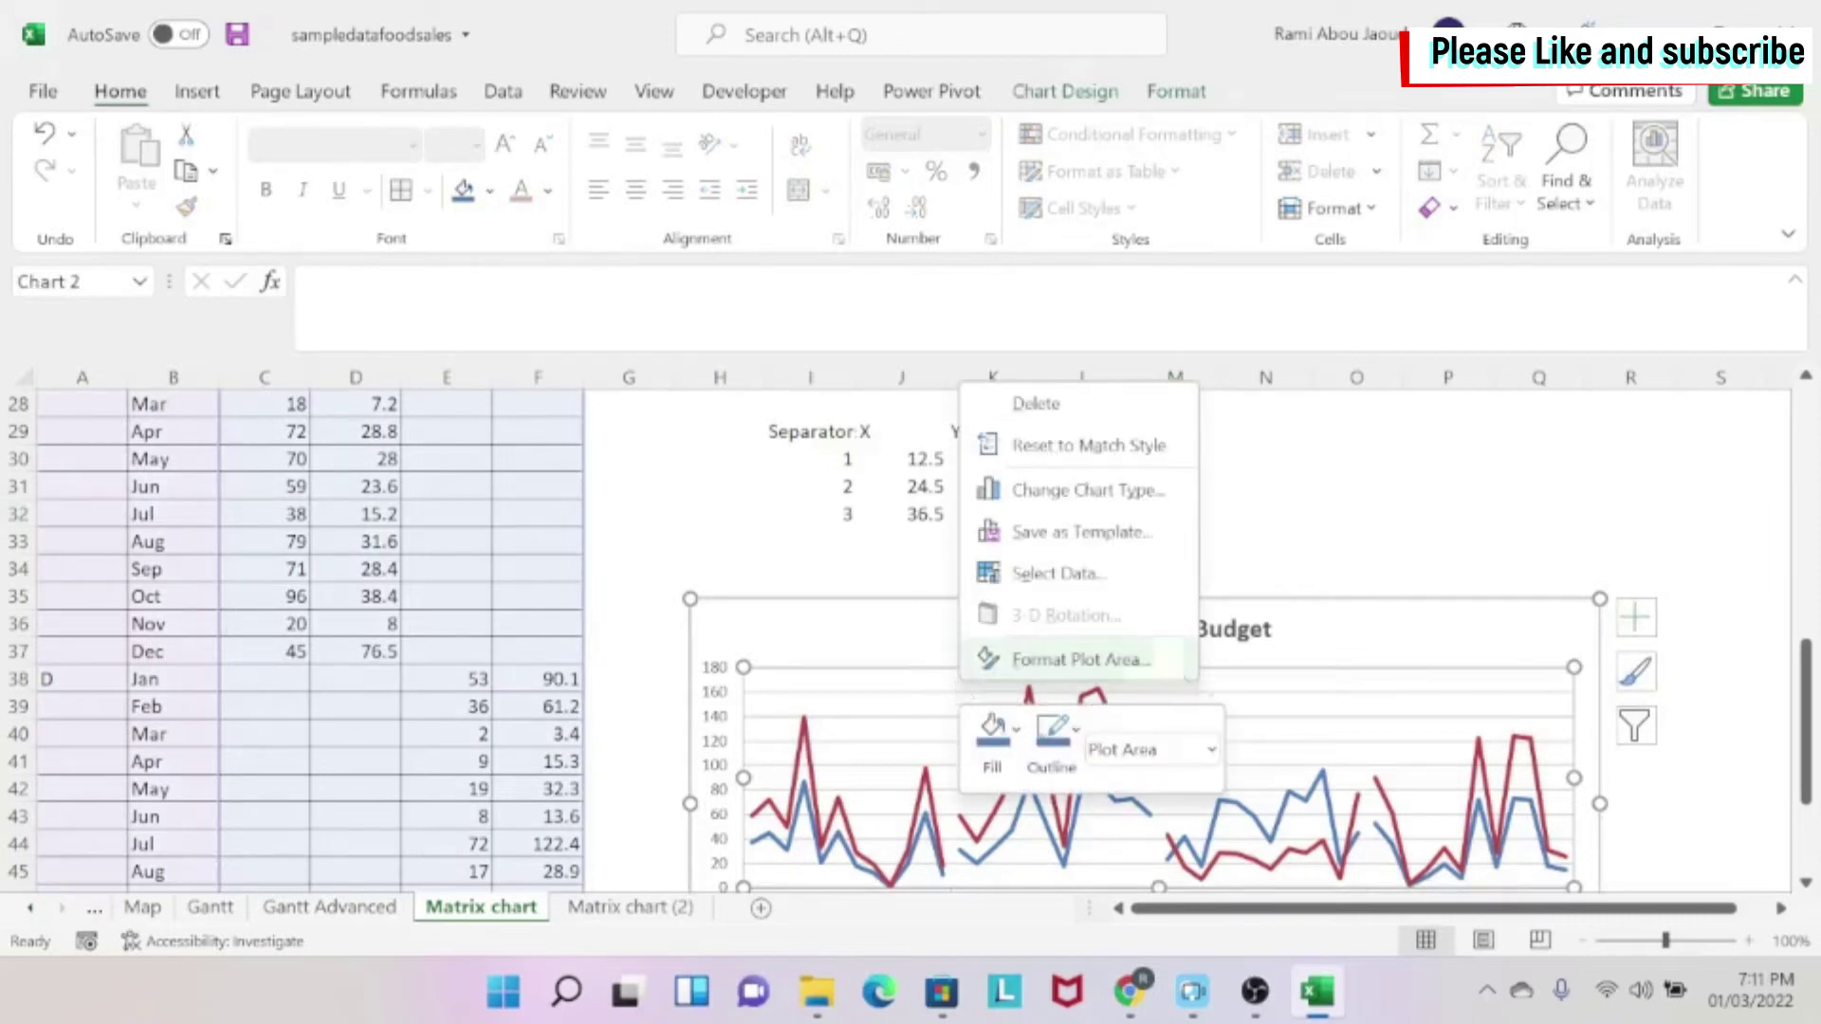
pyautogui.click(1054, 573)
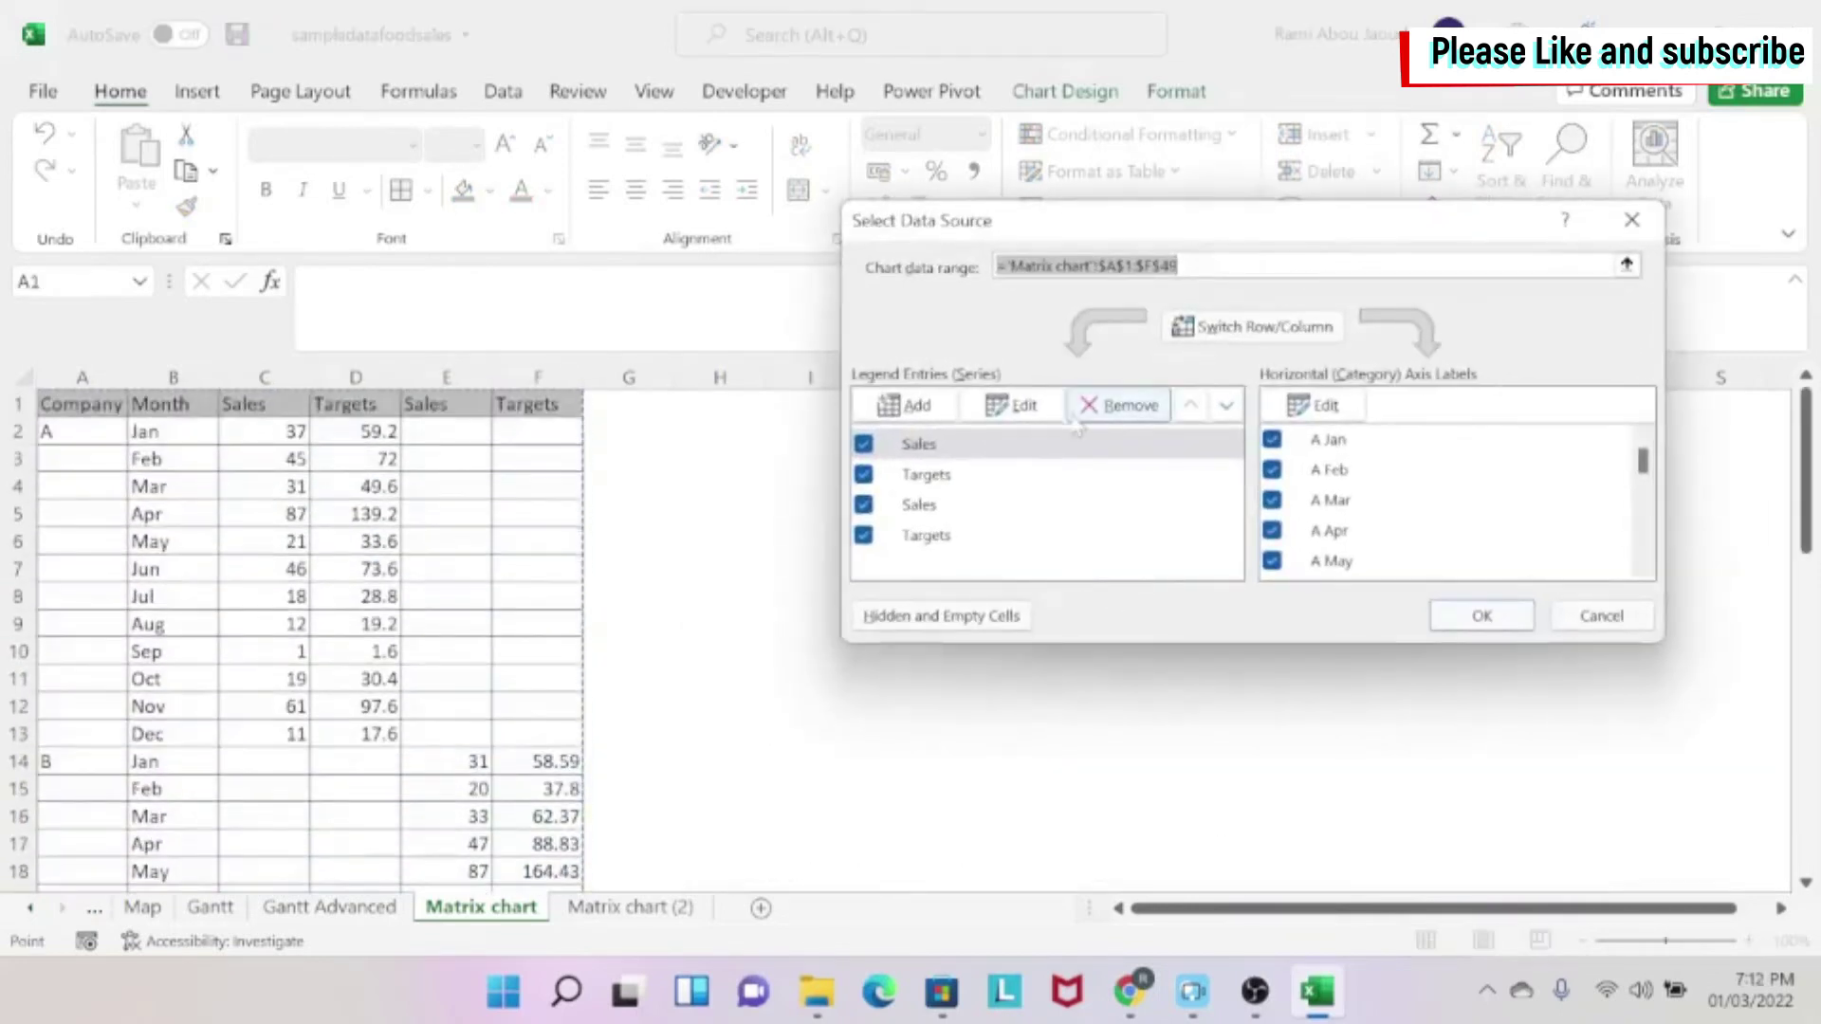
pyautogui.click(910, 406)
pyautogui.scroll(-3, 1015, 659)
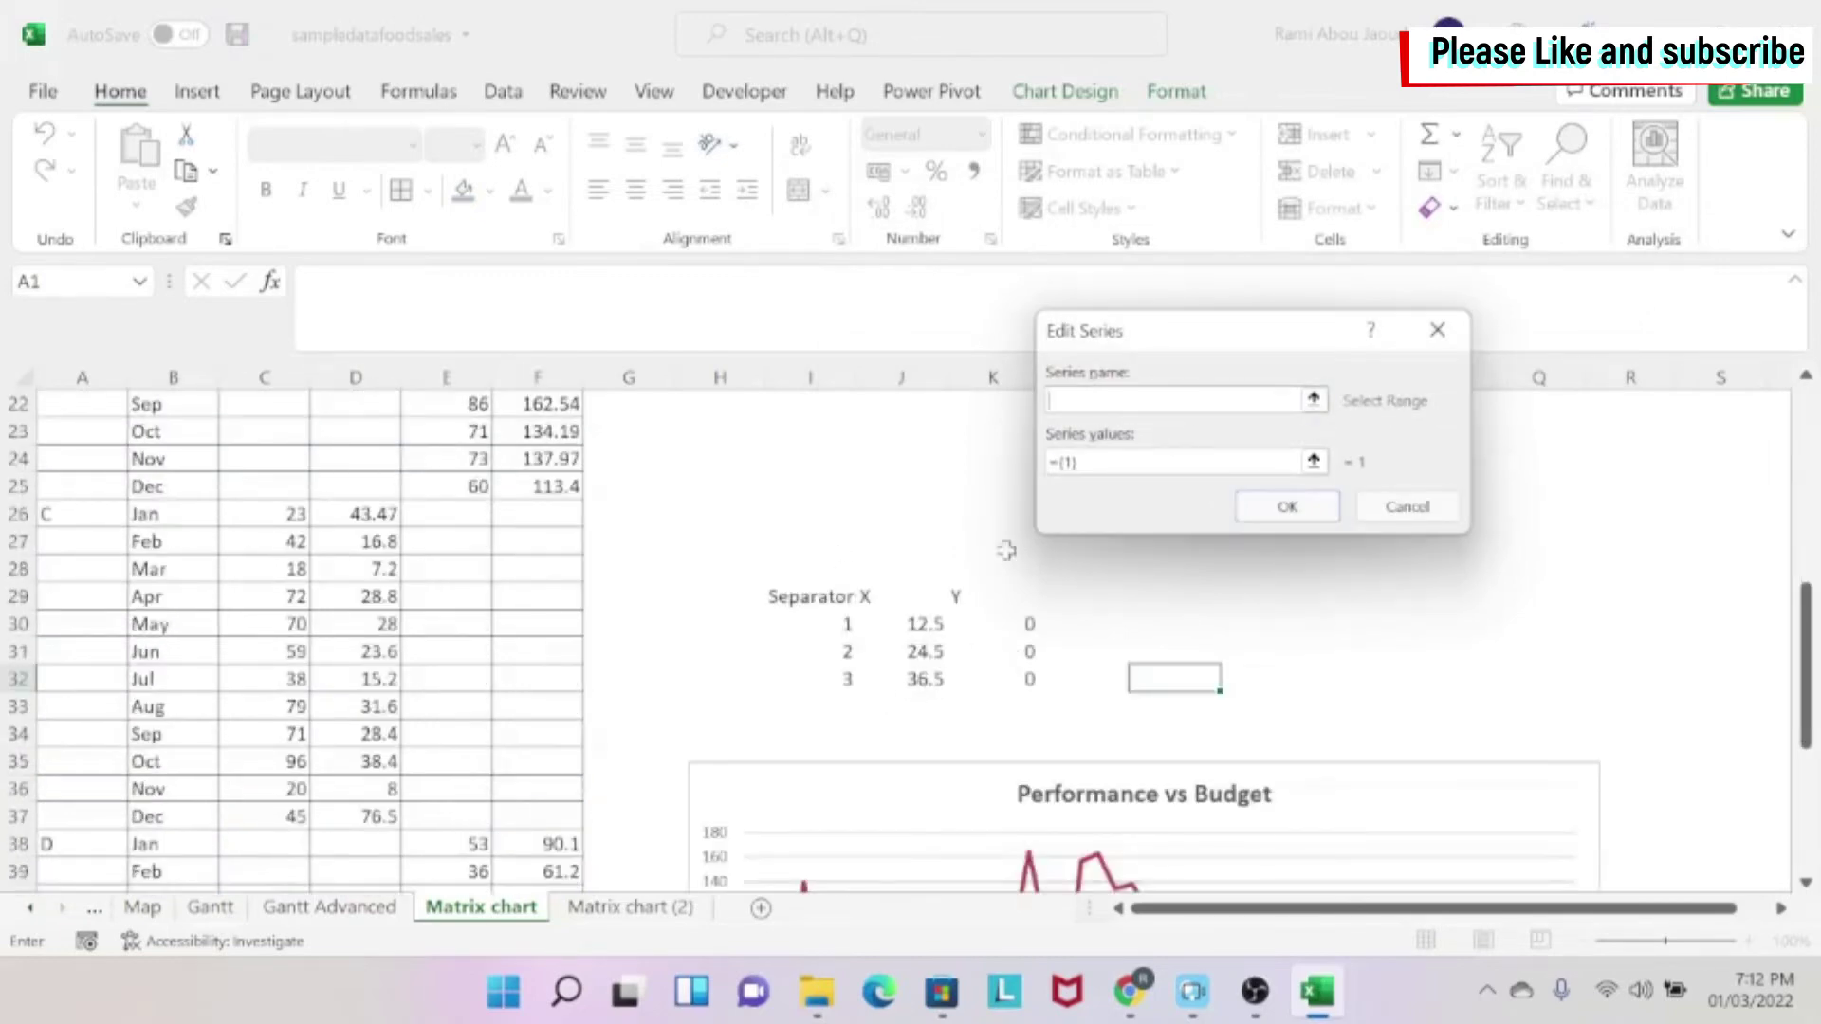
pyautogui.click(811, 597)
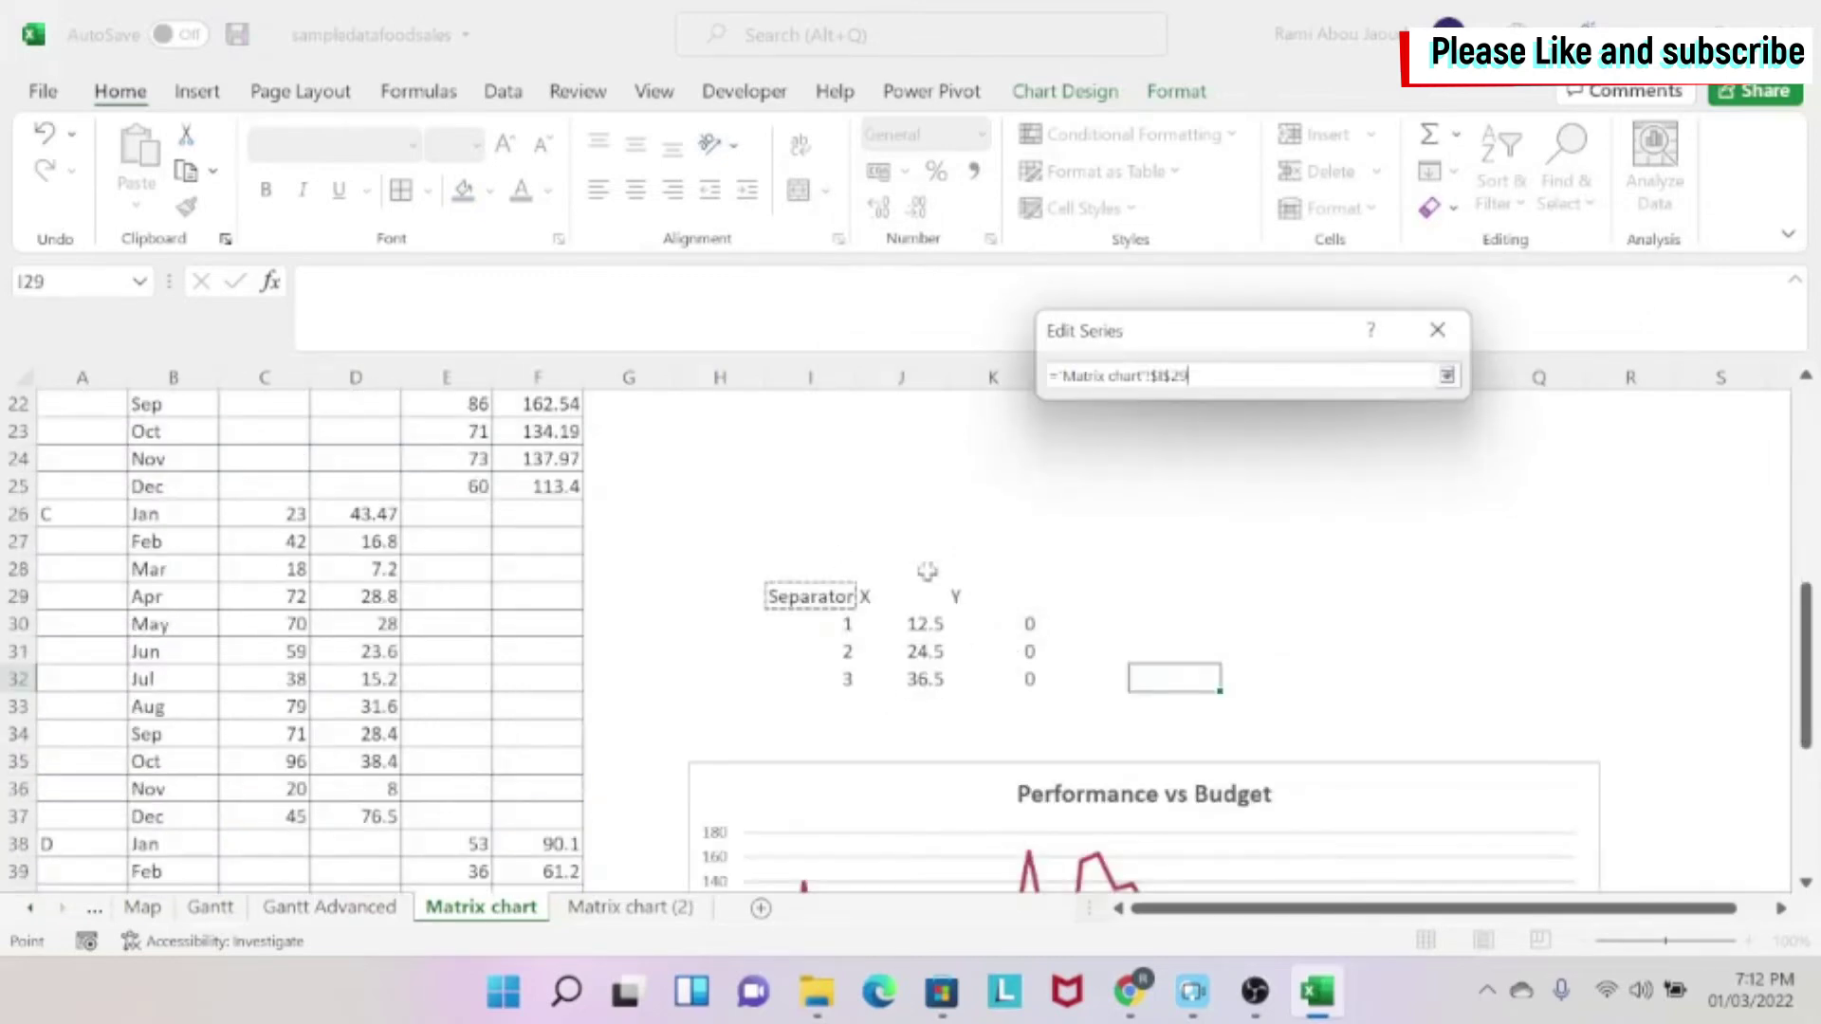
pyautogui.click(1449, 376)
pyautogui.click(1314, 462)
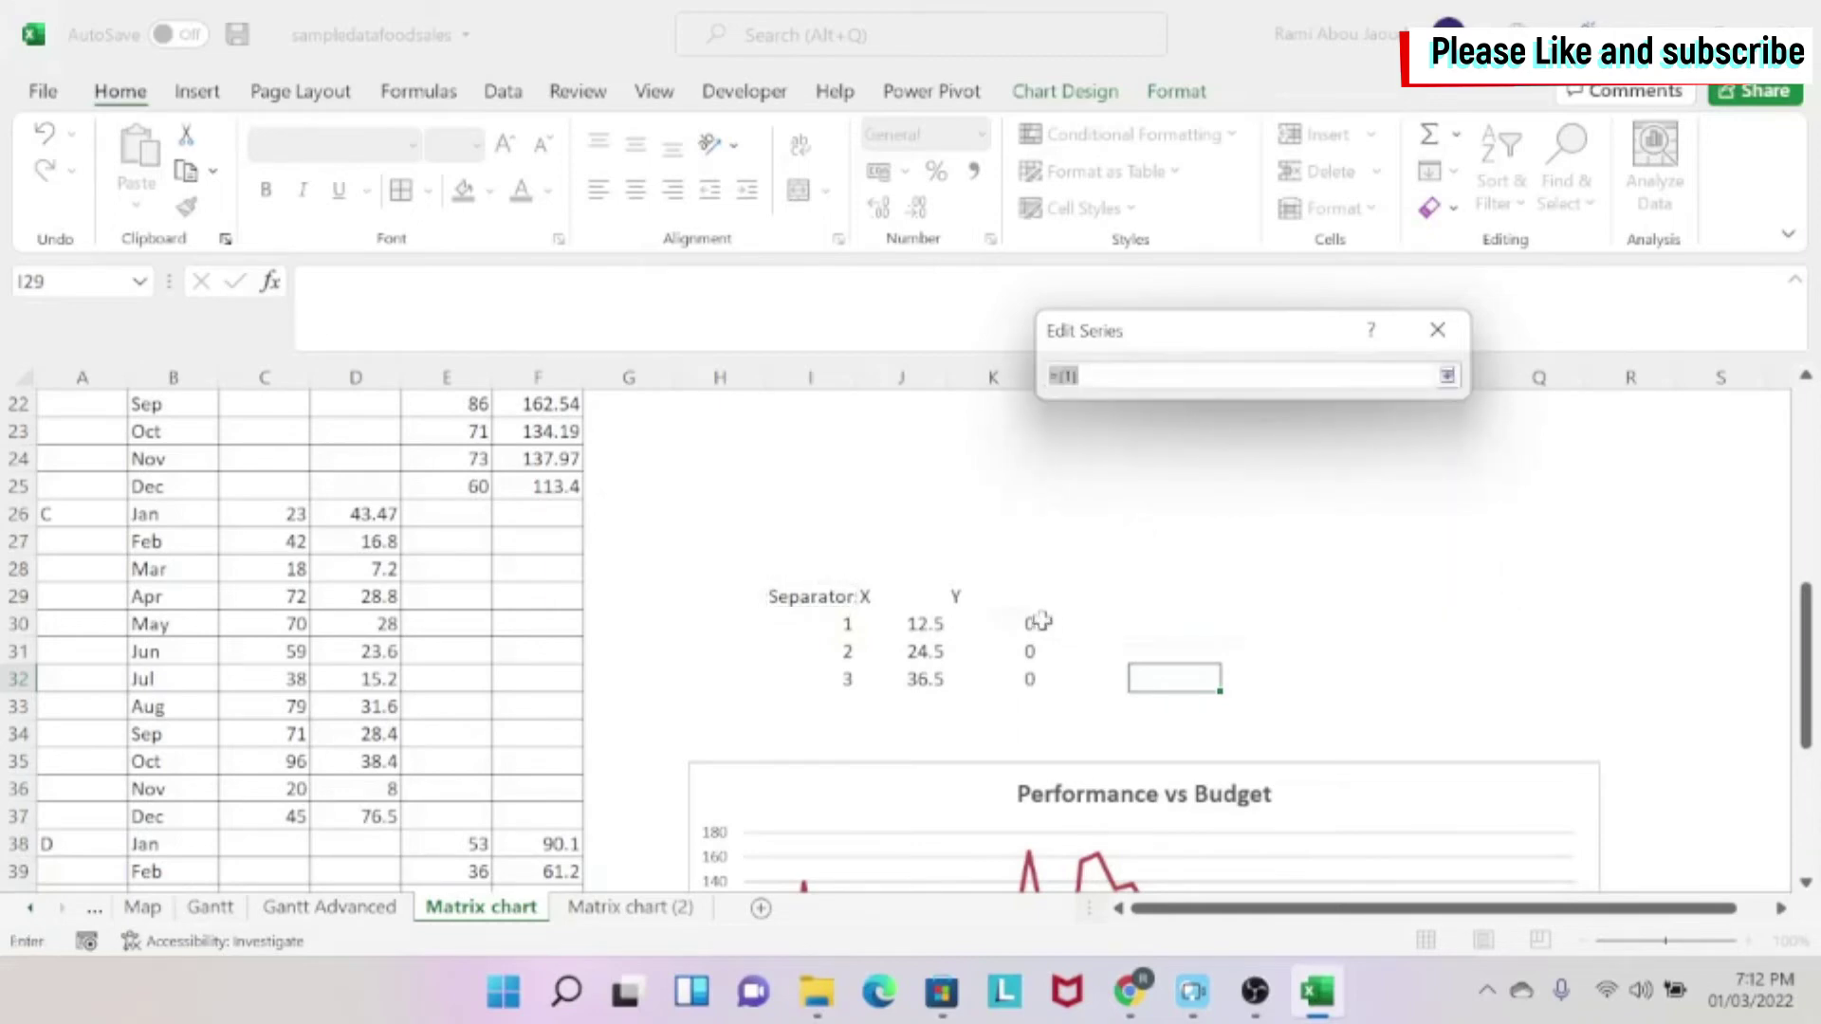
pyautogui.moveTo(1019, 622); pyautogui.dragTo(1019, 681)
pyautogui.click(1447, 378)
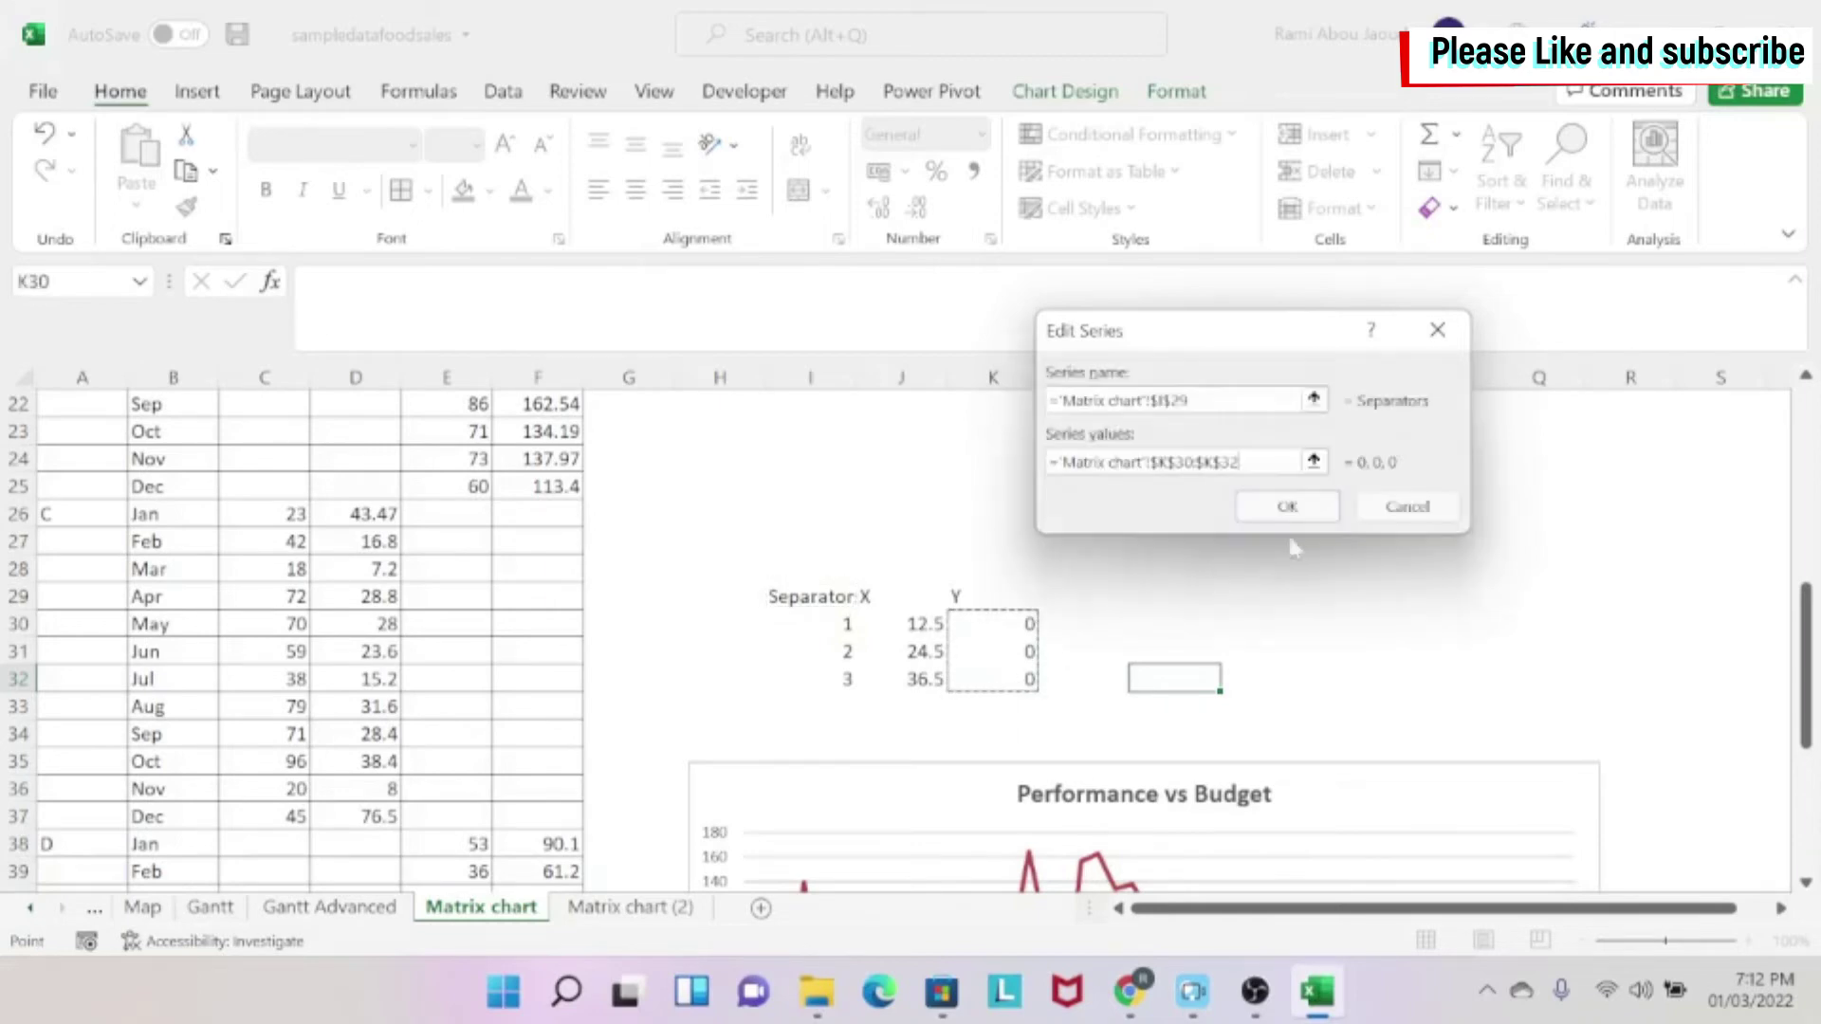
pyautogui.click(1284, 503)
pyautogui.click(1482, 616)
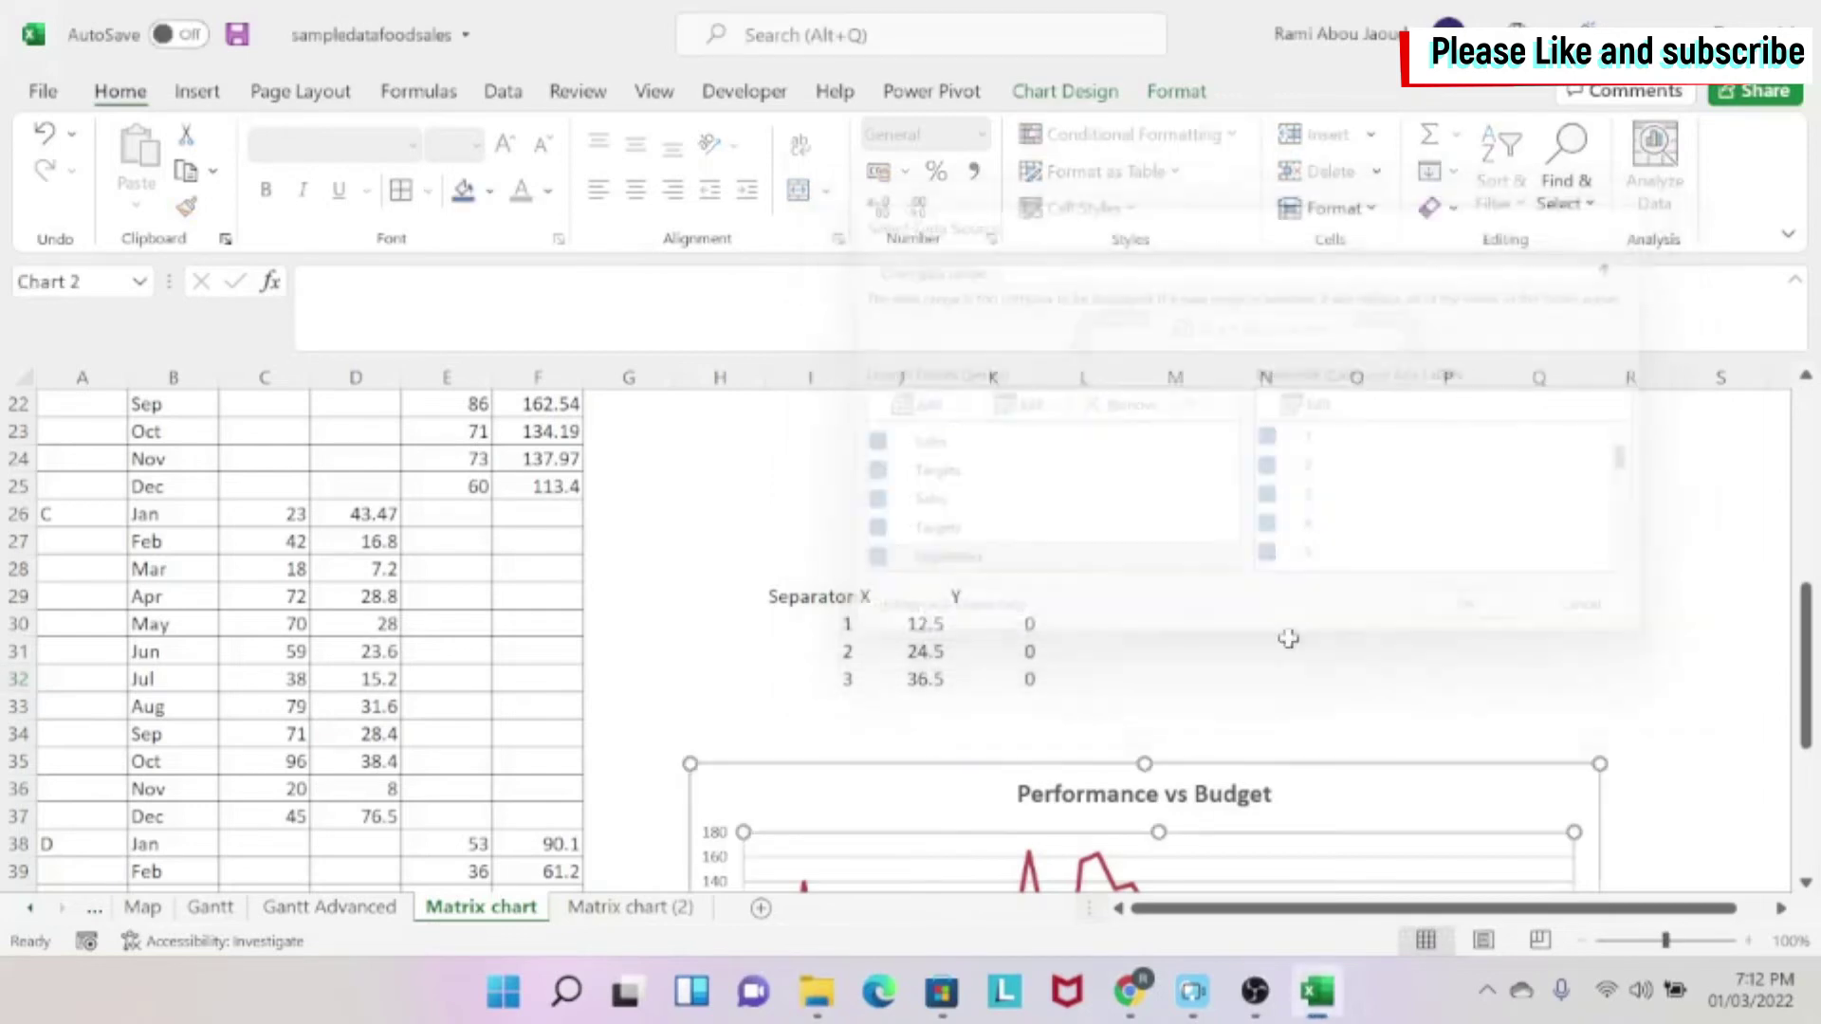
# Select the new Separators series in the chart and bring up its options.
pyautogui.scroll(-4, 856, 746)
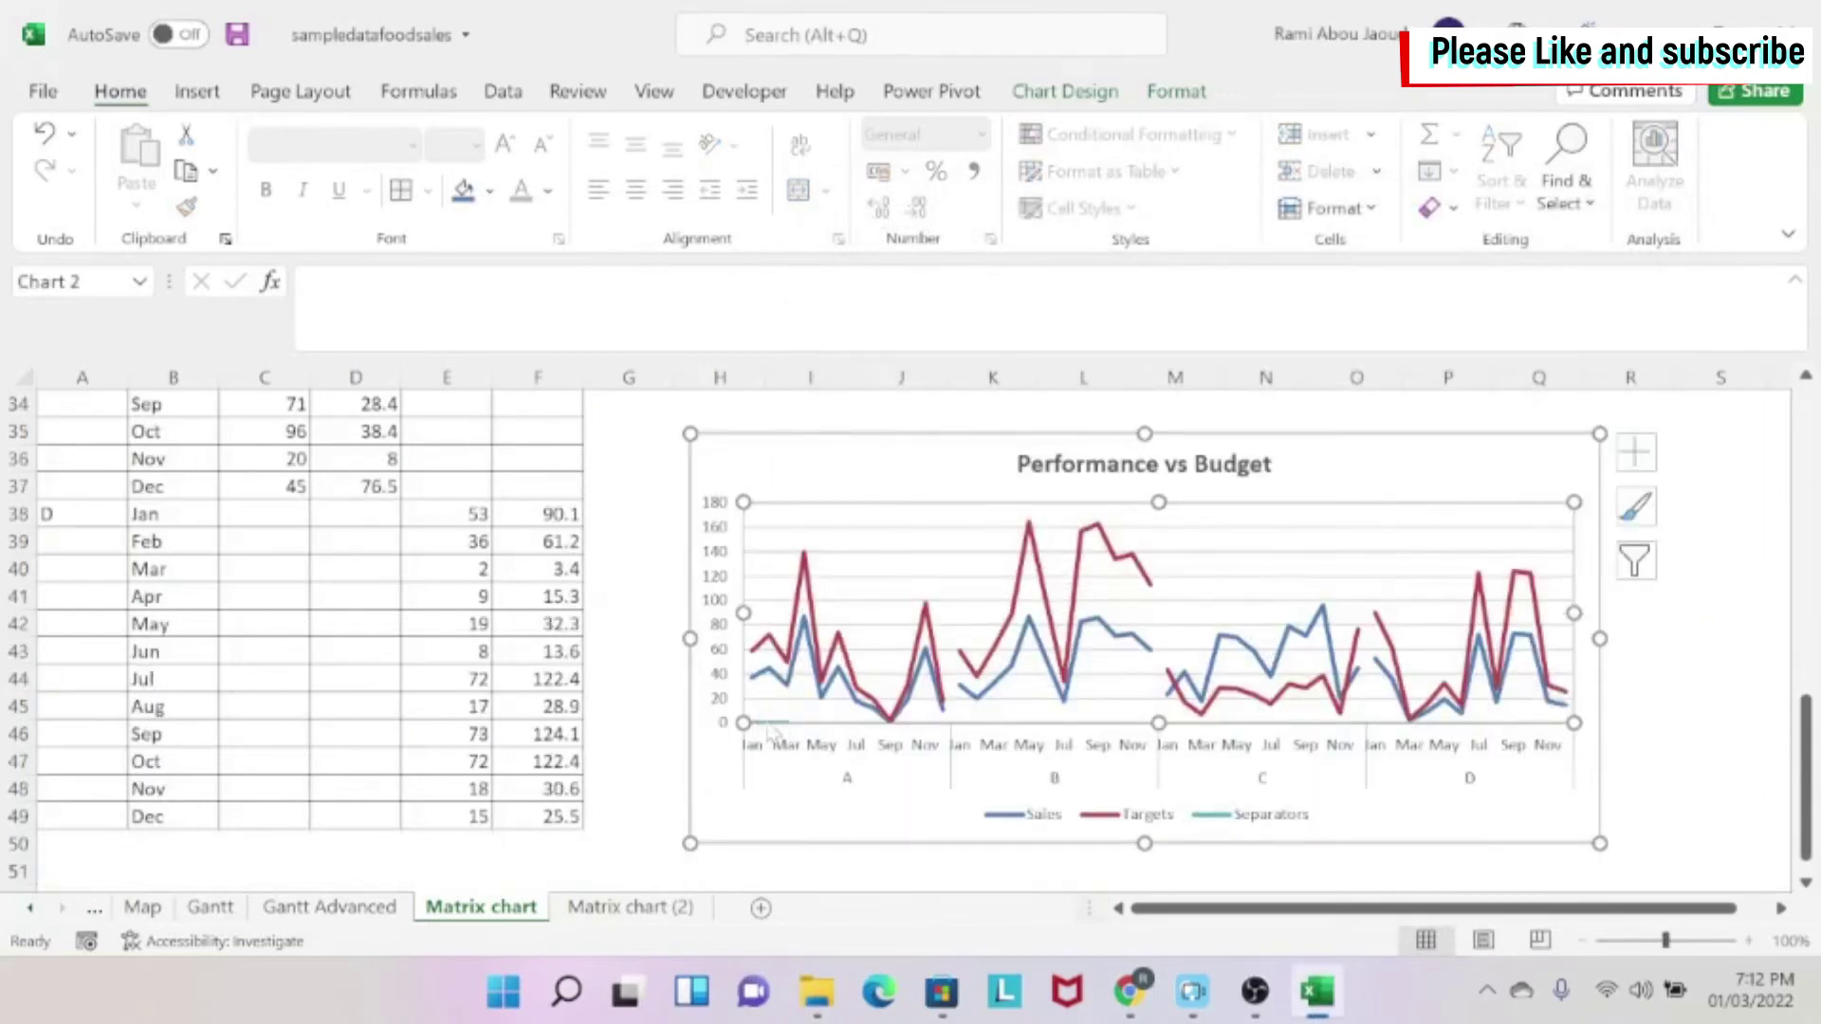
pyautogui.moveTo(770, 731)
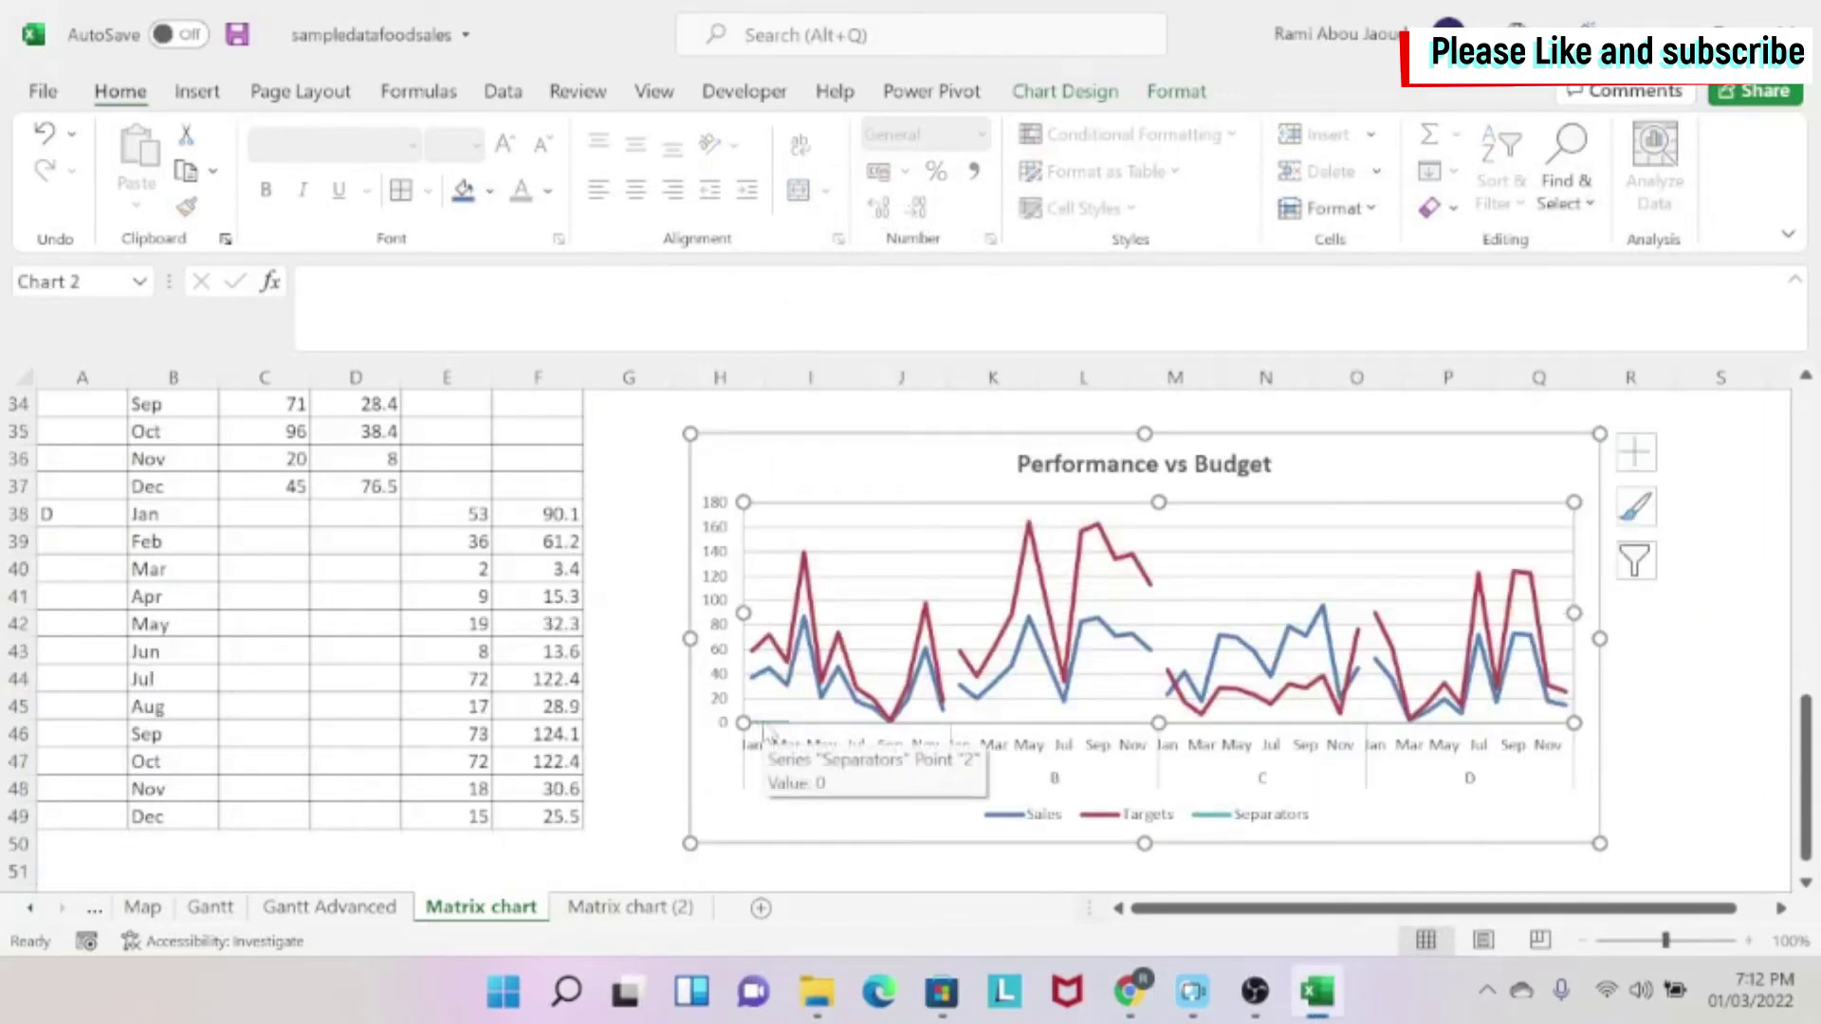
pyautogui.click(767, 728)
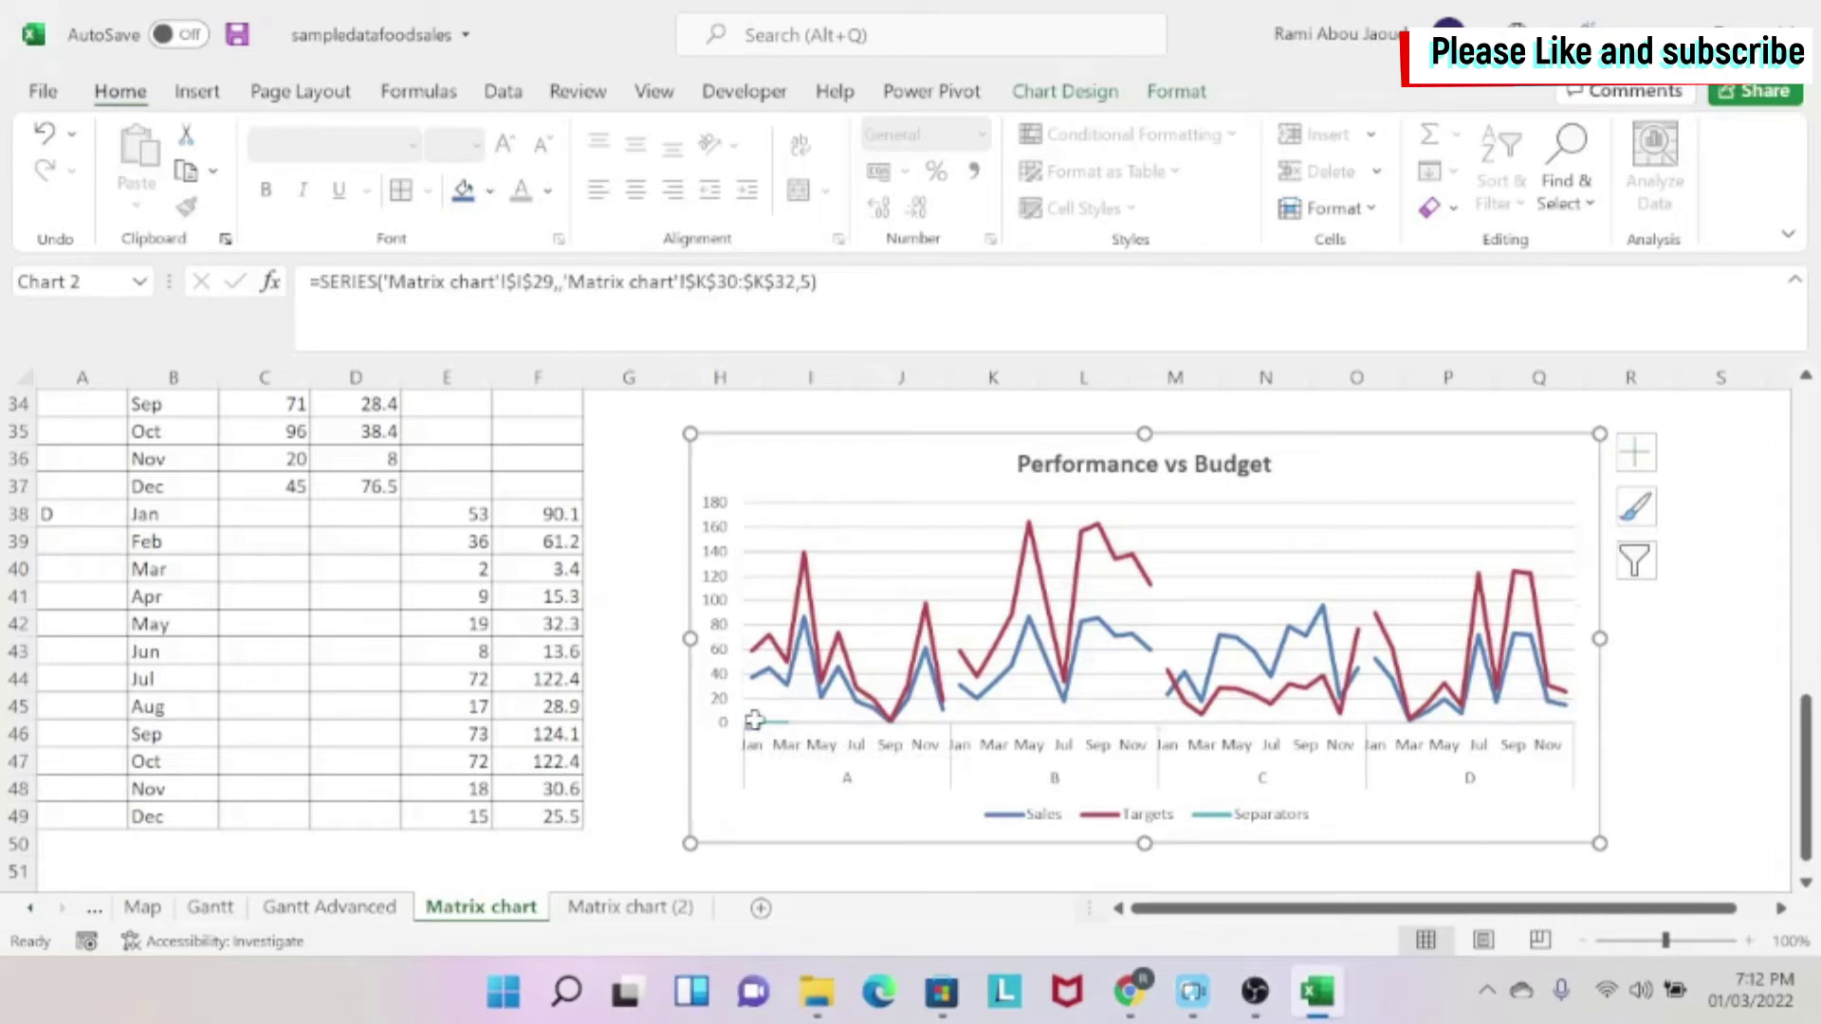
pyautogui.rightClick(754, 722)
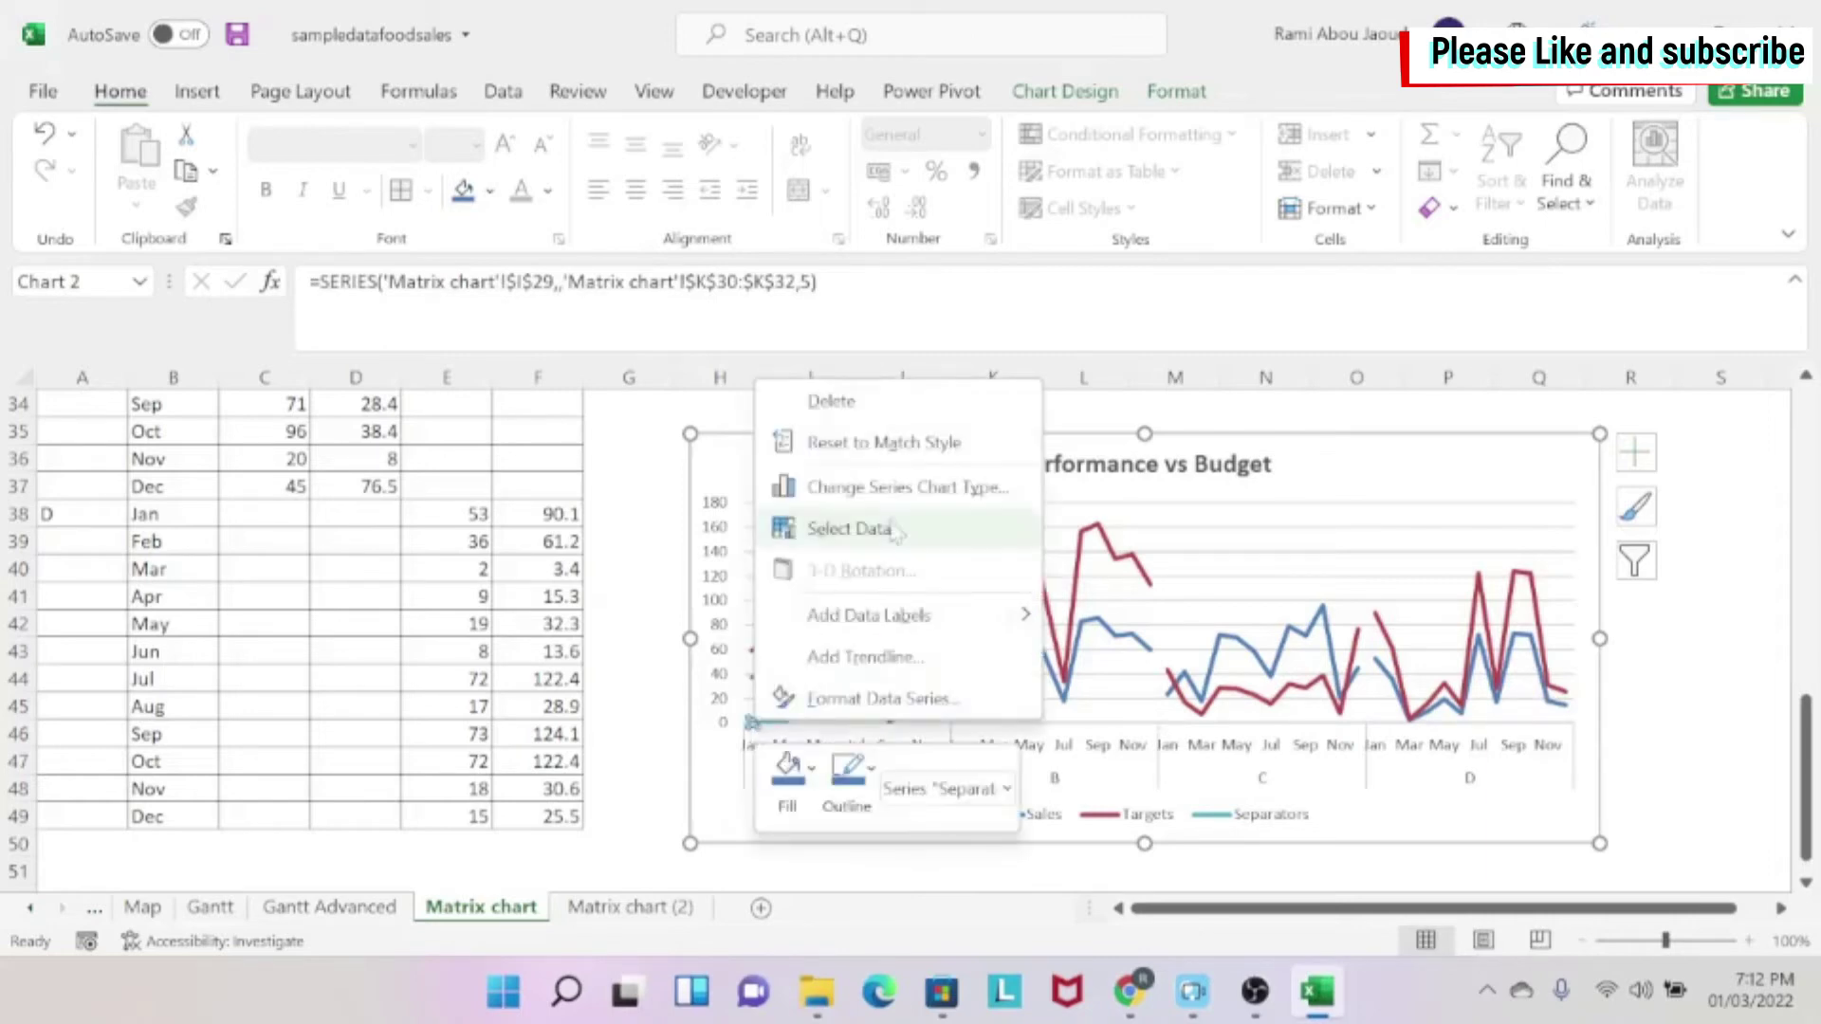
# Change the Separators series to a Scatter chart plotted on the Secondary Axis.
pyautogui.click(909, 488)
pyautogui.scroll(-1, 1091, 763)
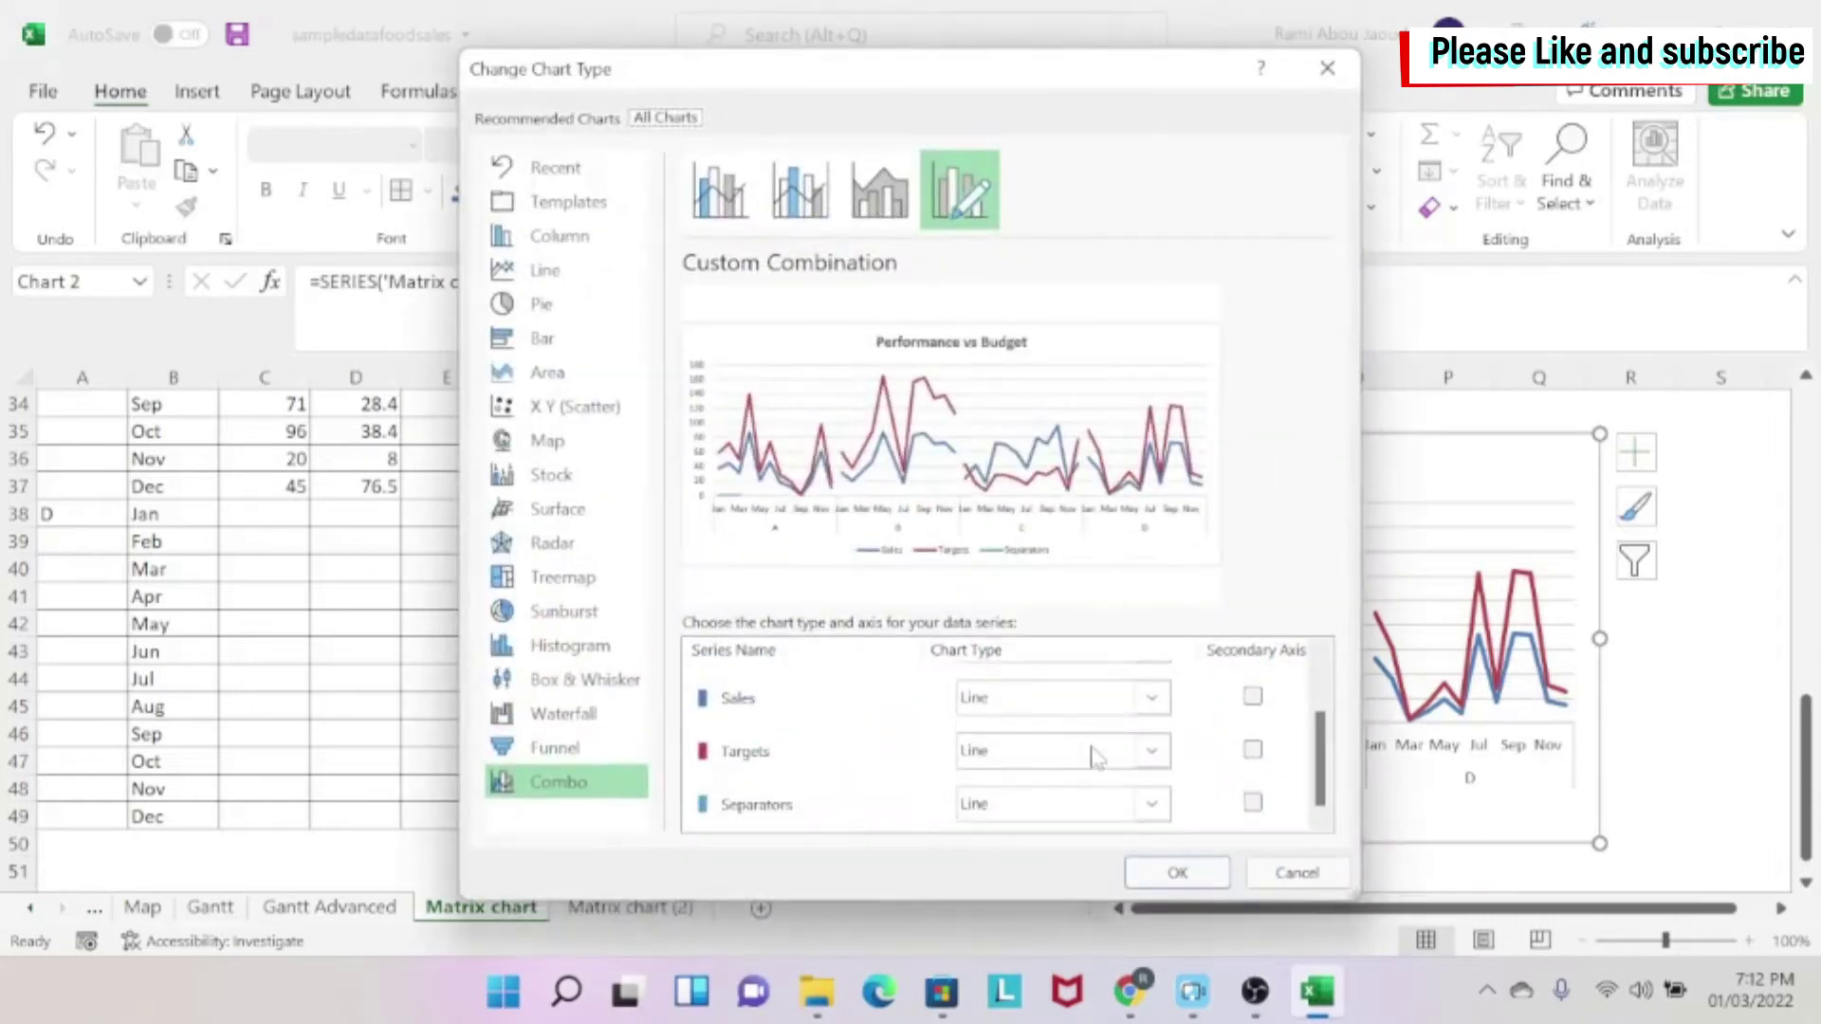
pyautogui.click(1151, 804)
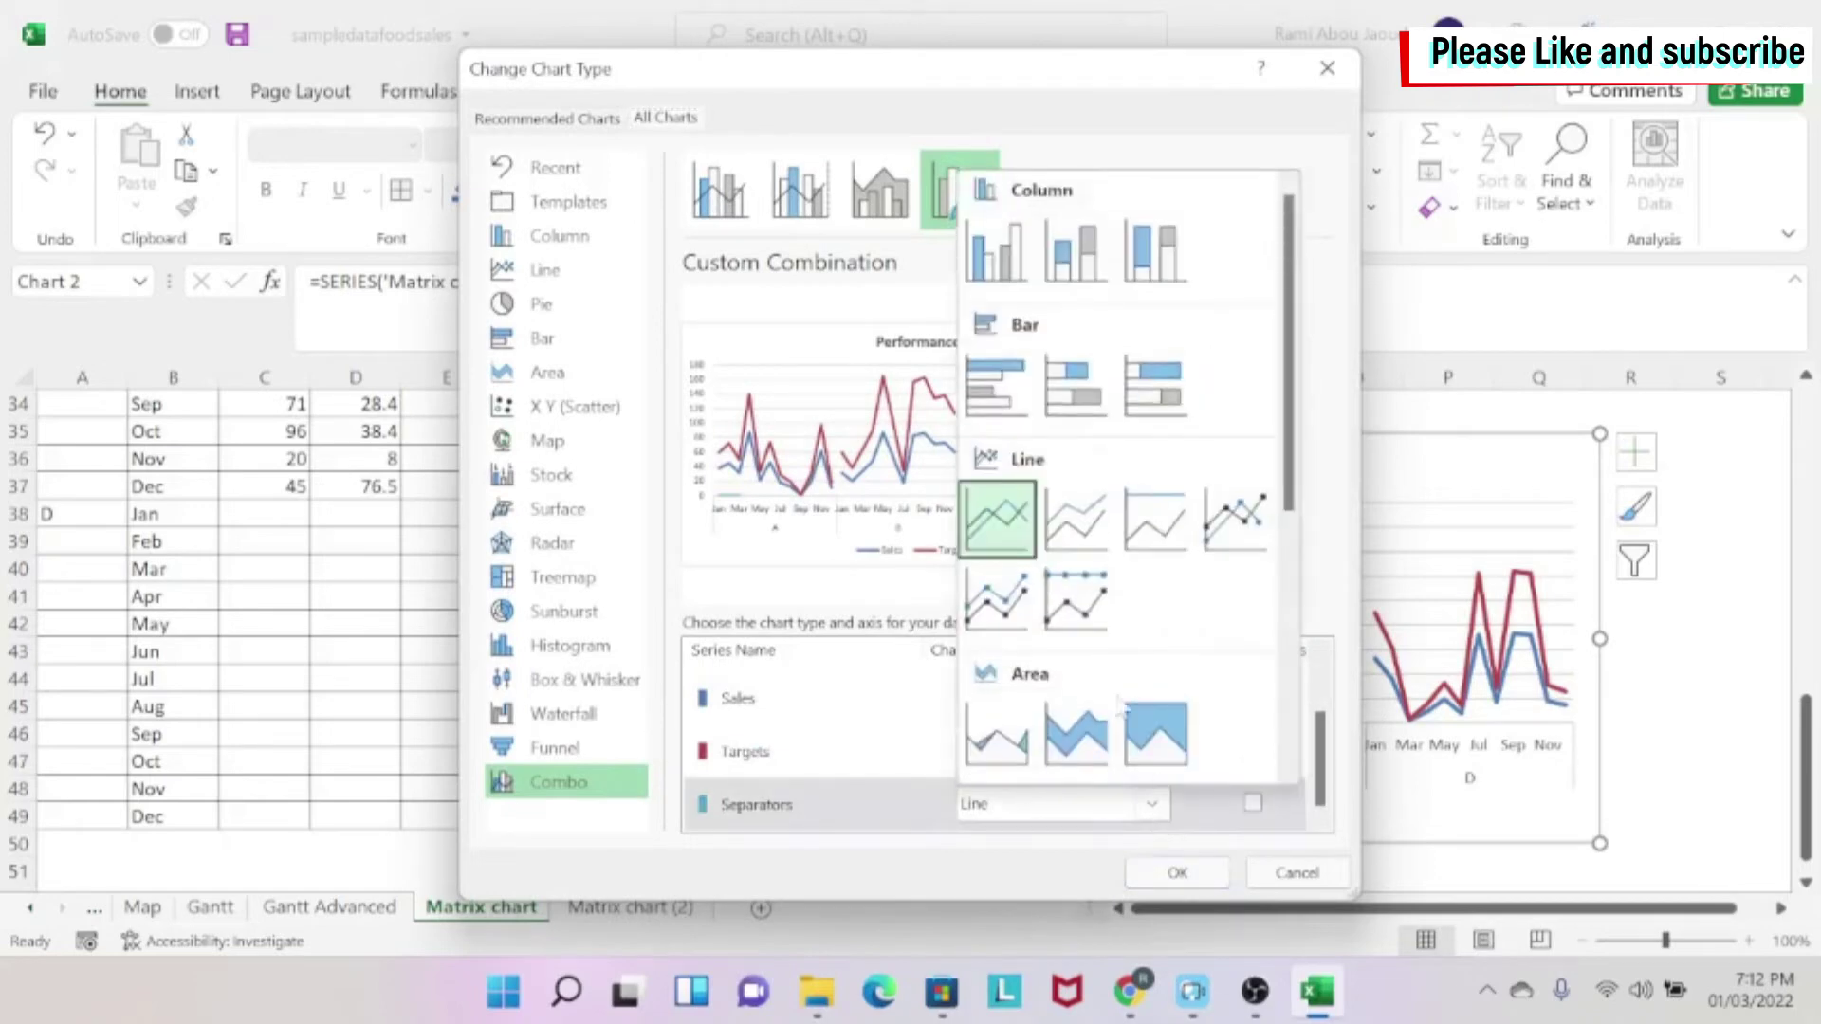
pyautogui.scroll(-3, 1000, 520)
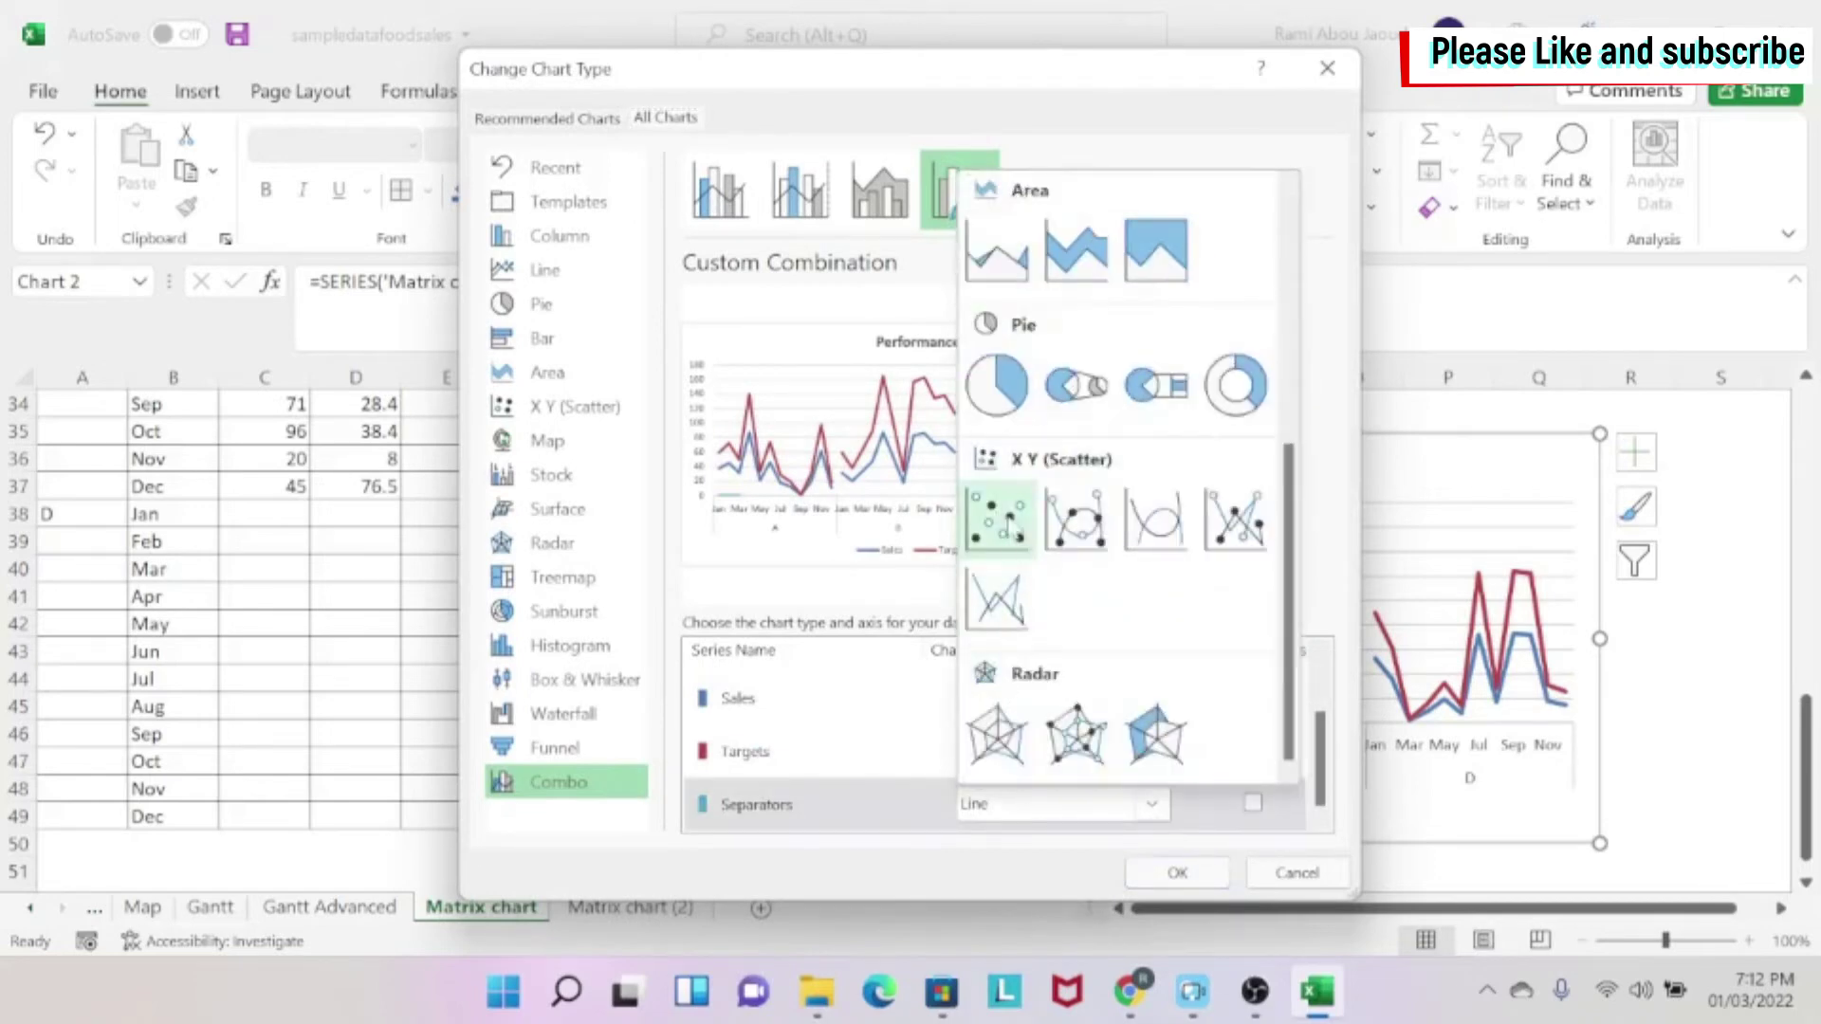
pyautogui.click(998, 520)
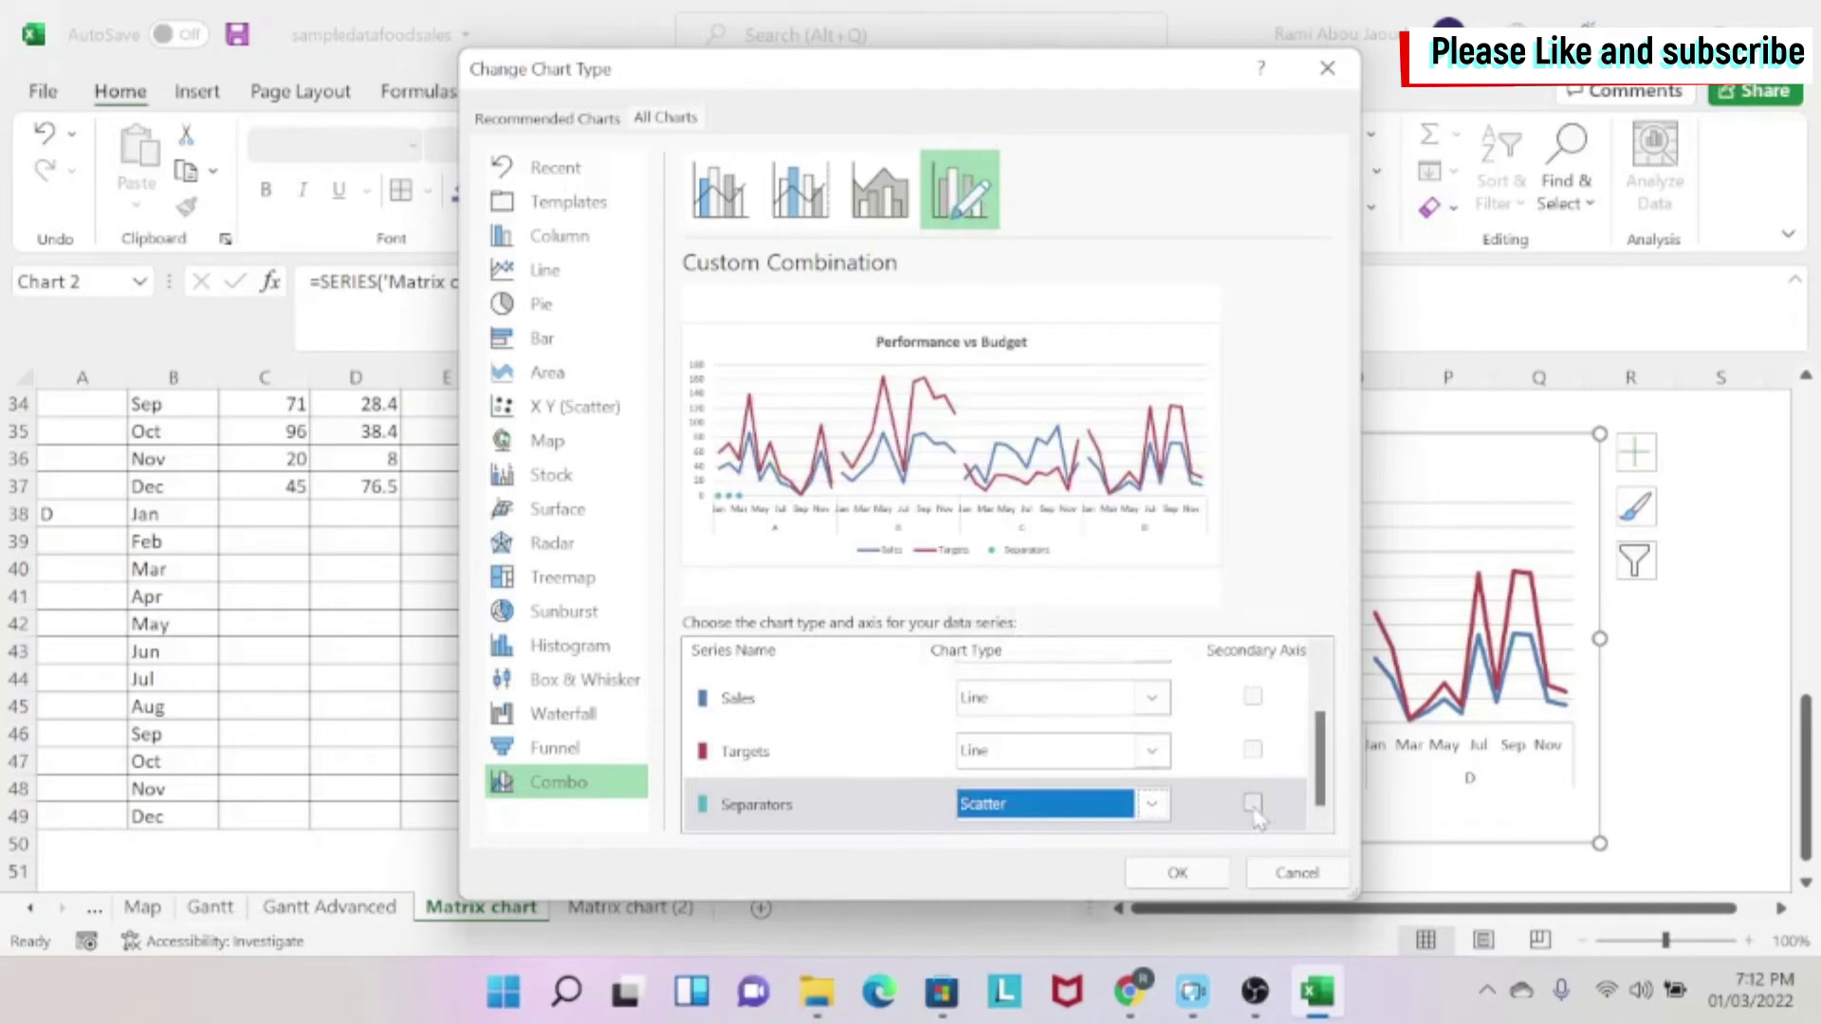
pyautogui.click(1252, 802)
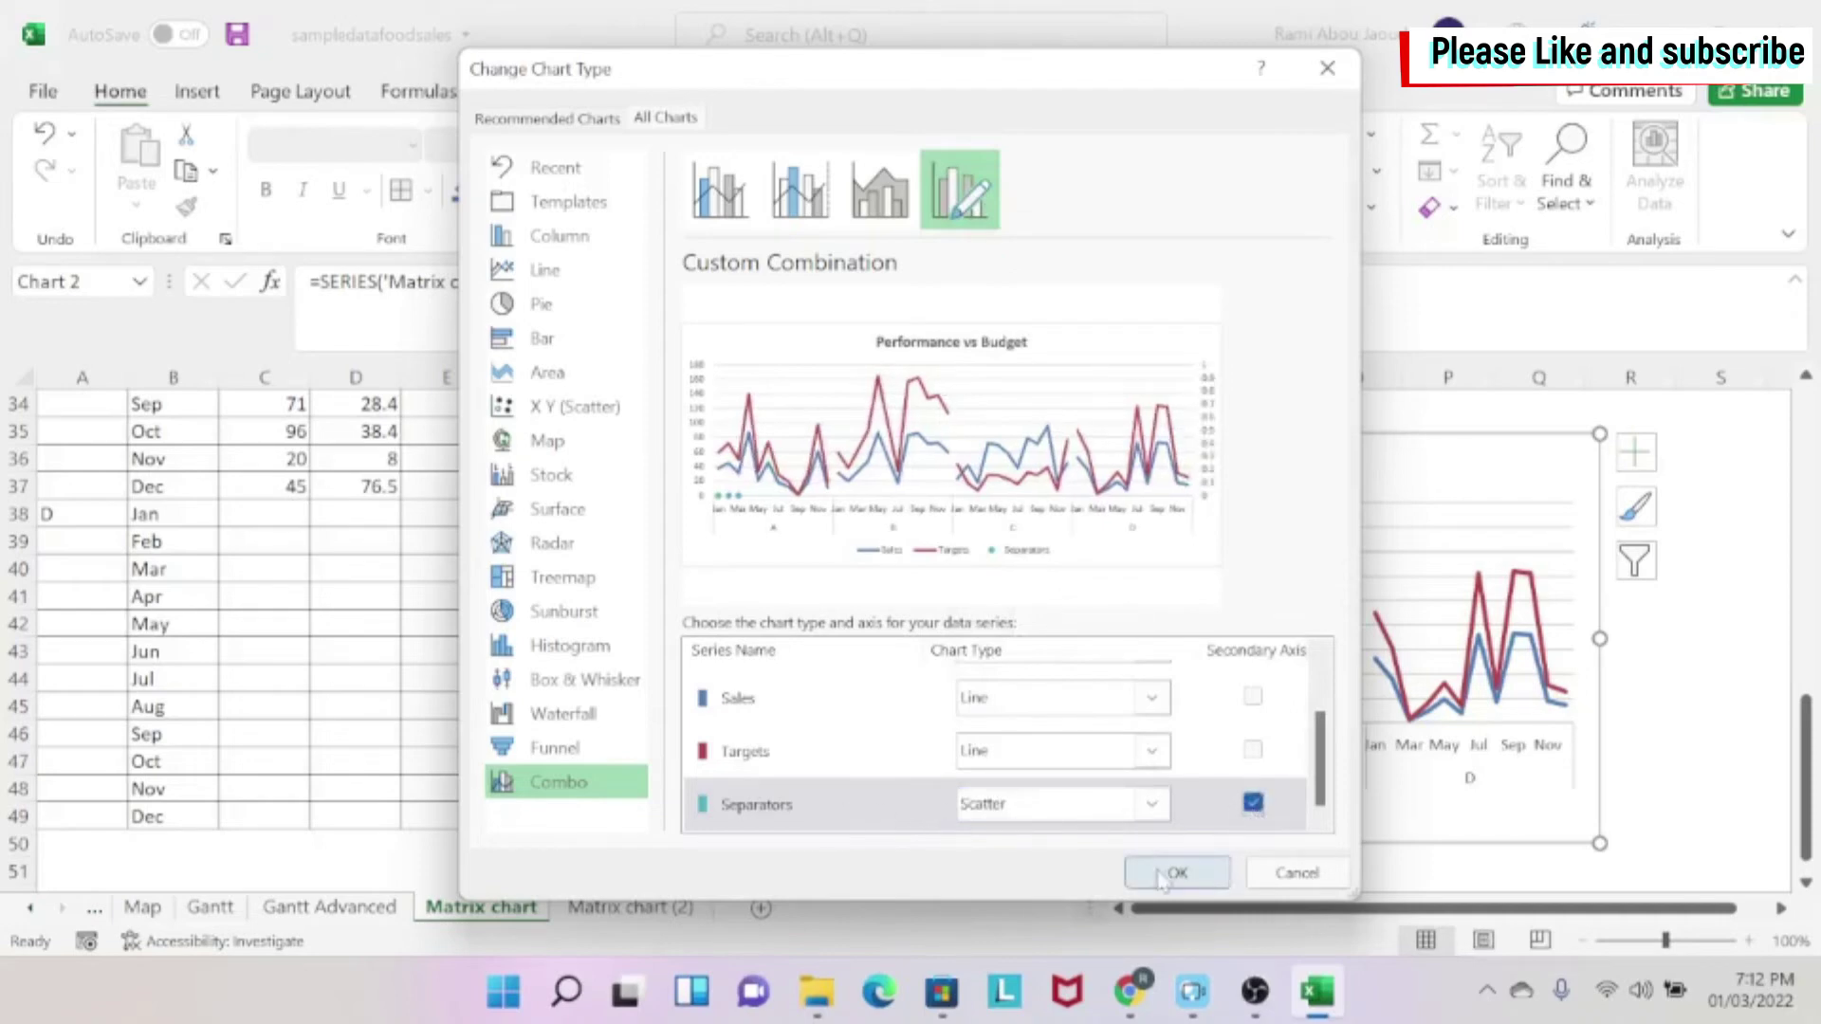
pyautogui.click(1174, 872)
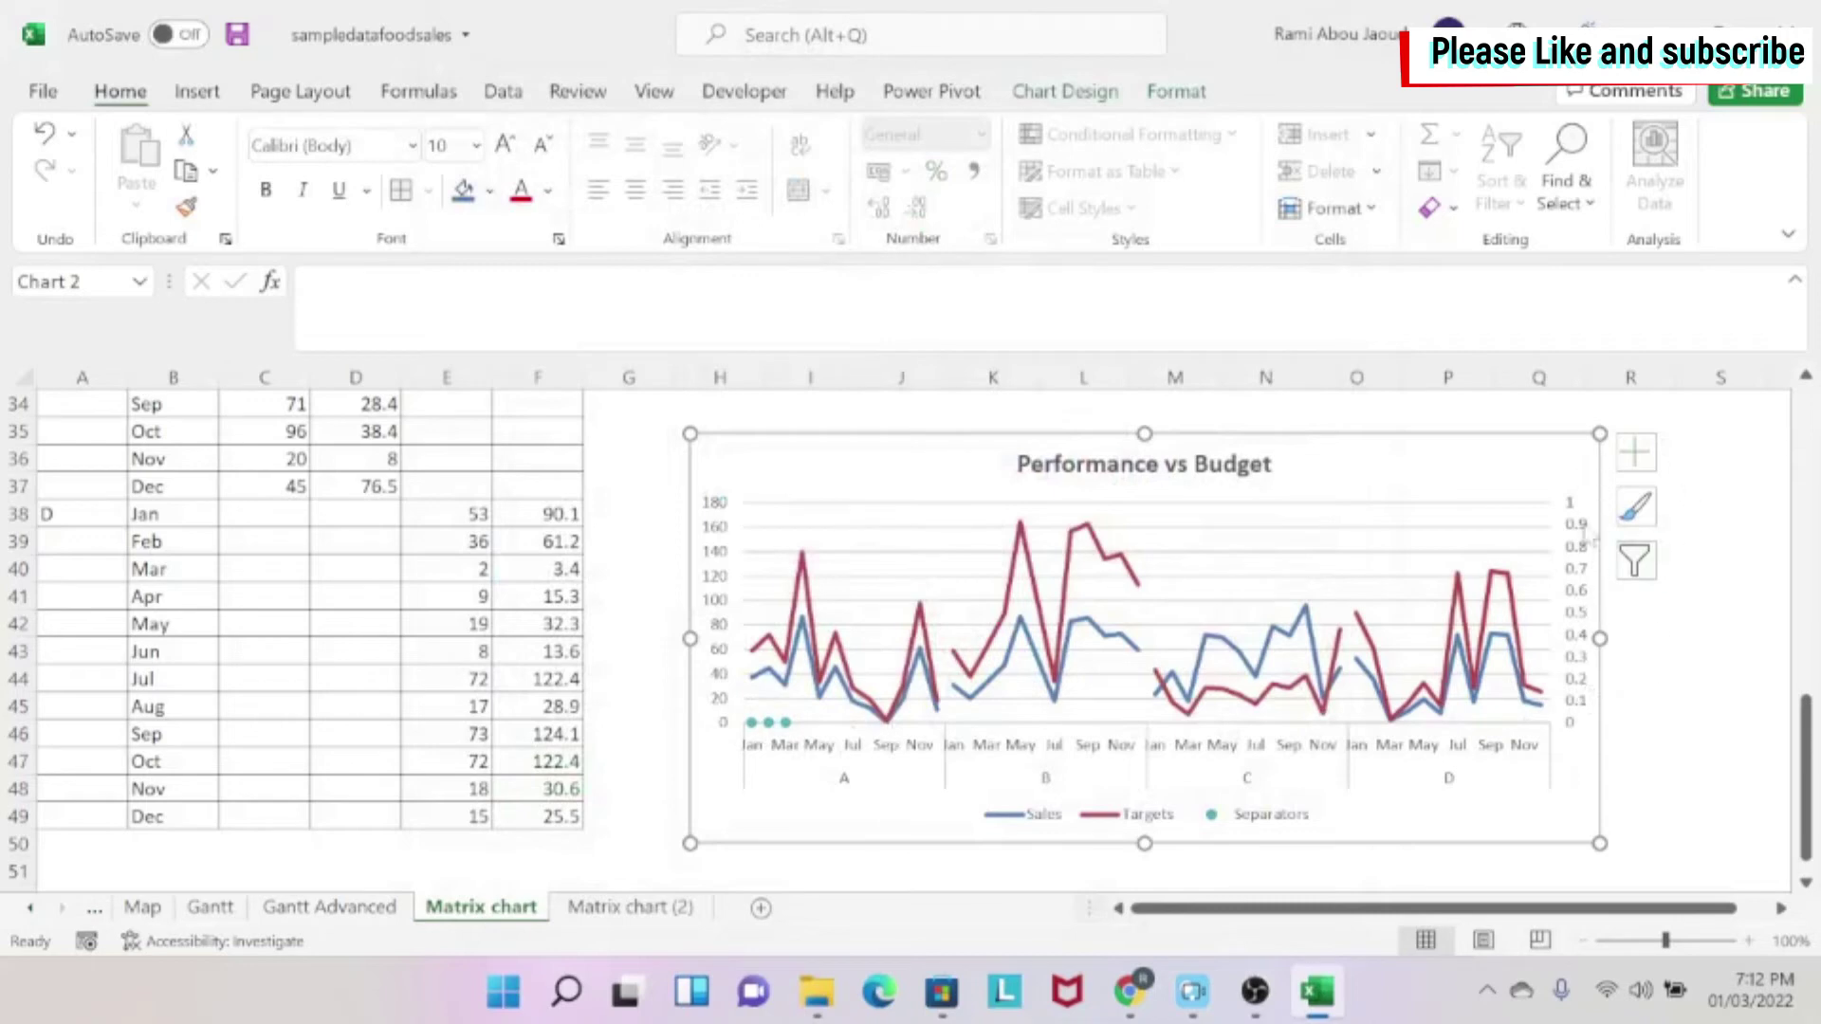
# Open the chart's source data and edit the Separators series.
pyautogui.click(766, 723)
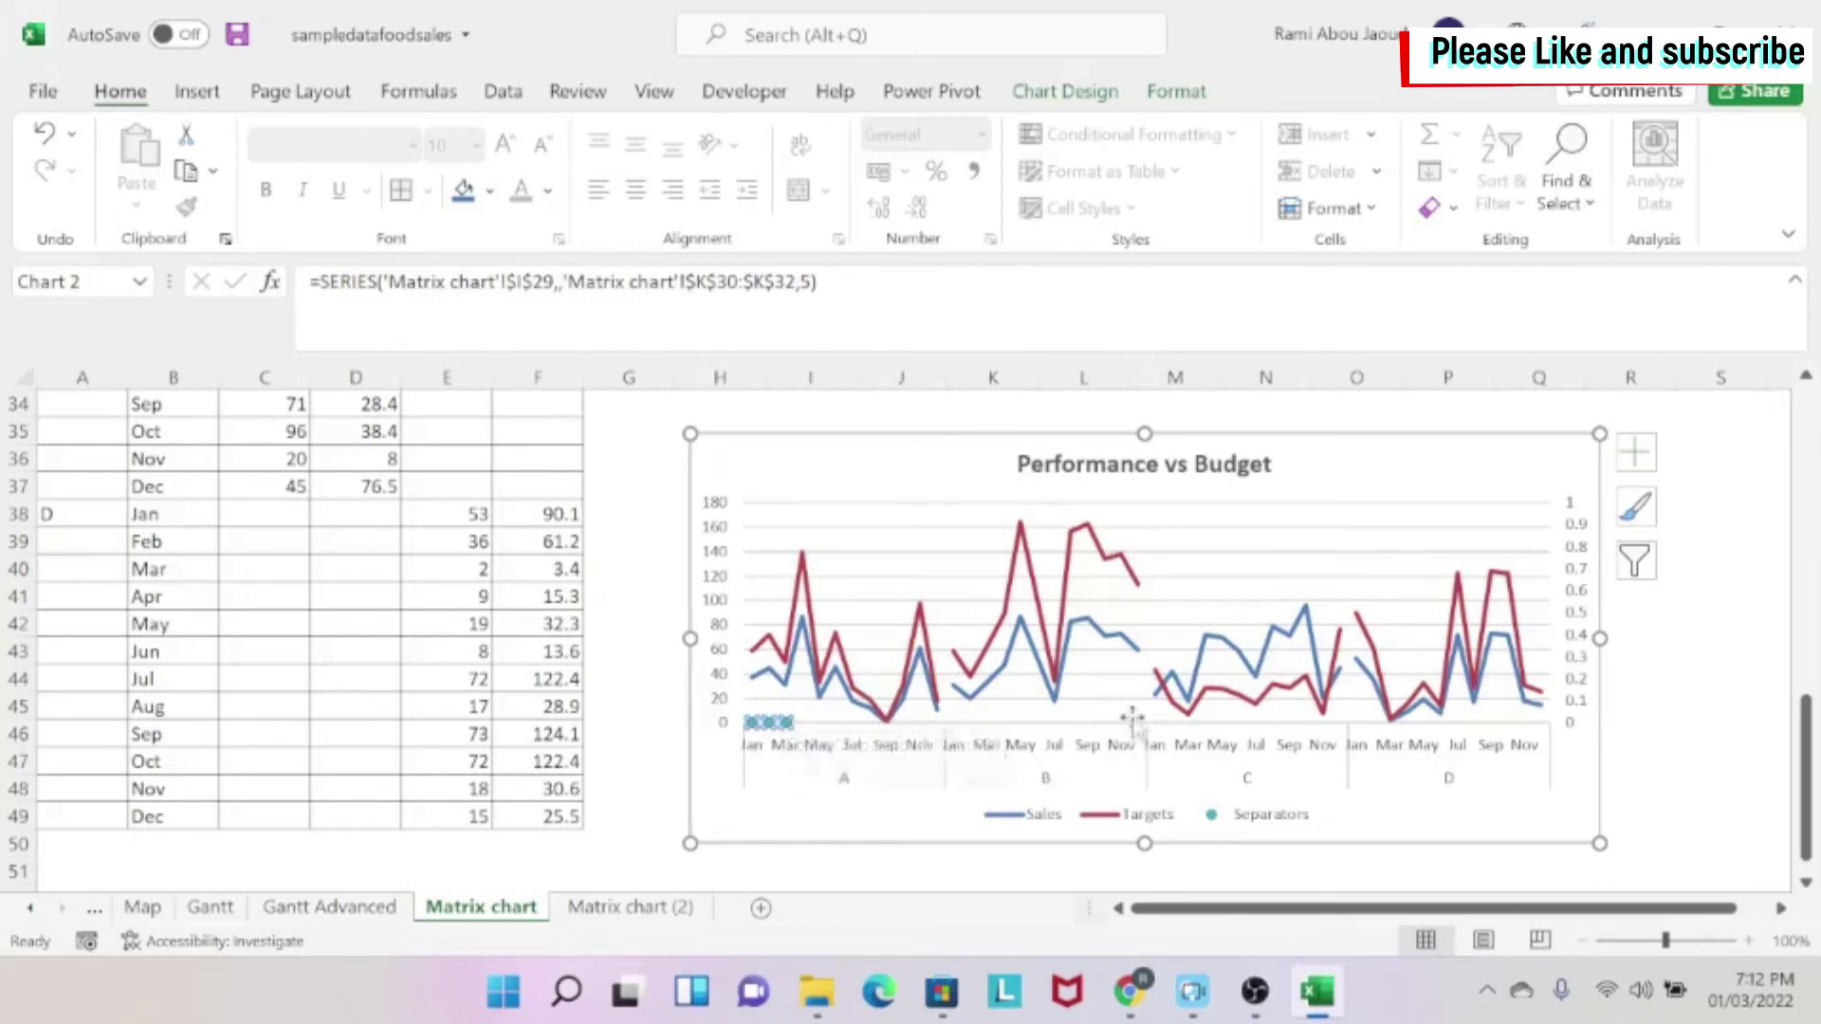
pyautogui.rightClick(783, 723)
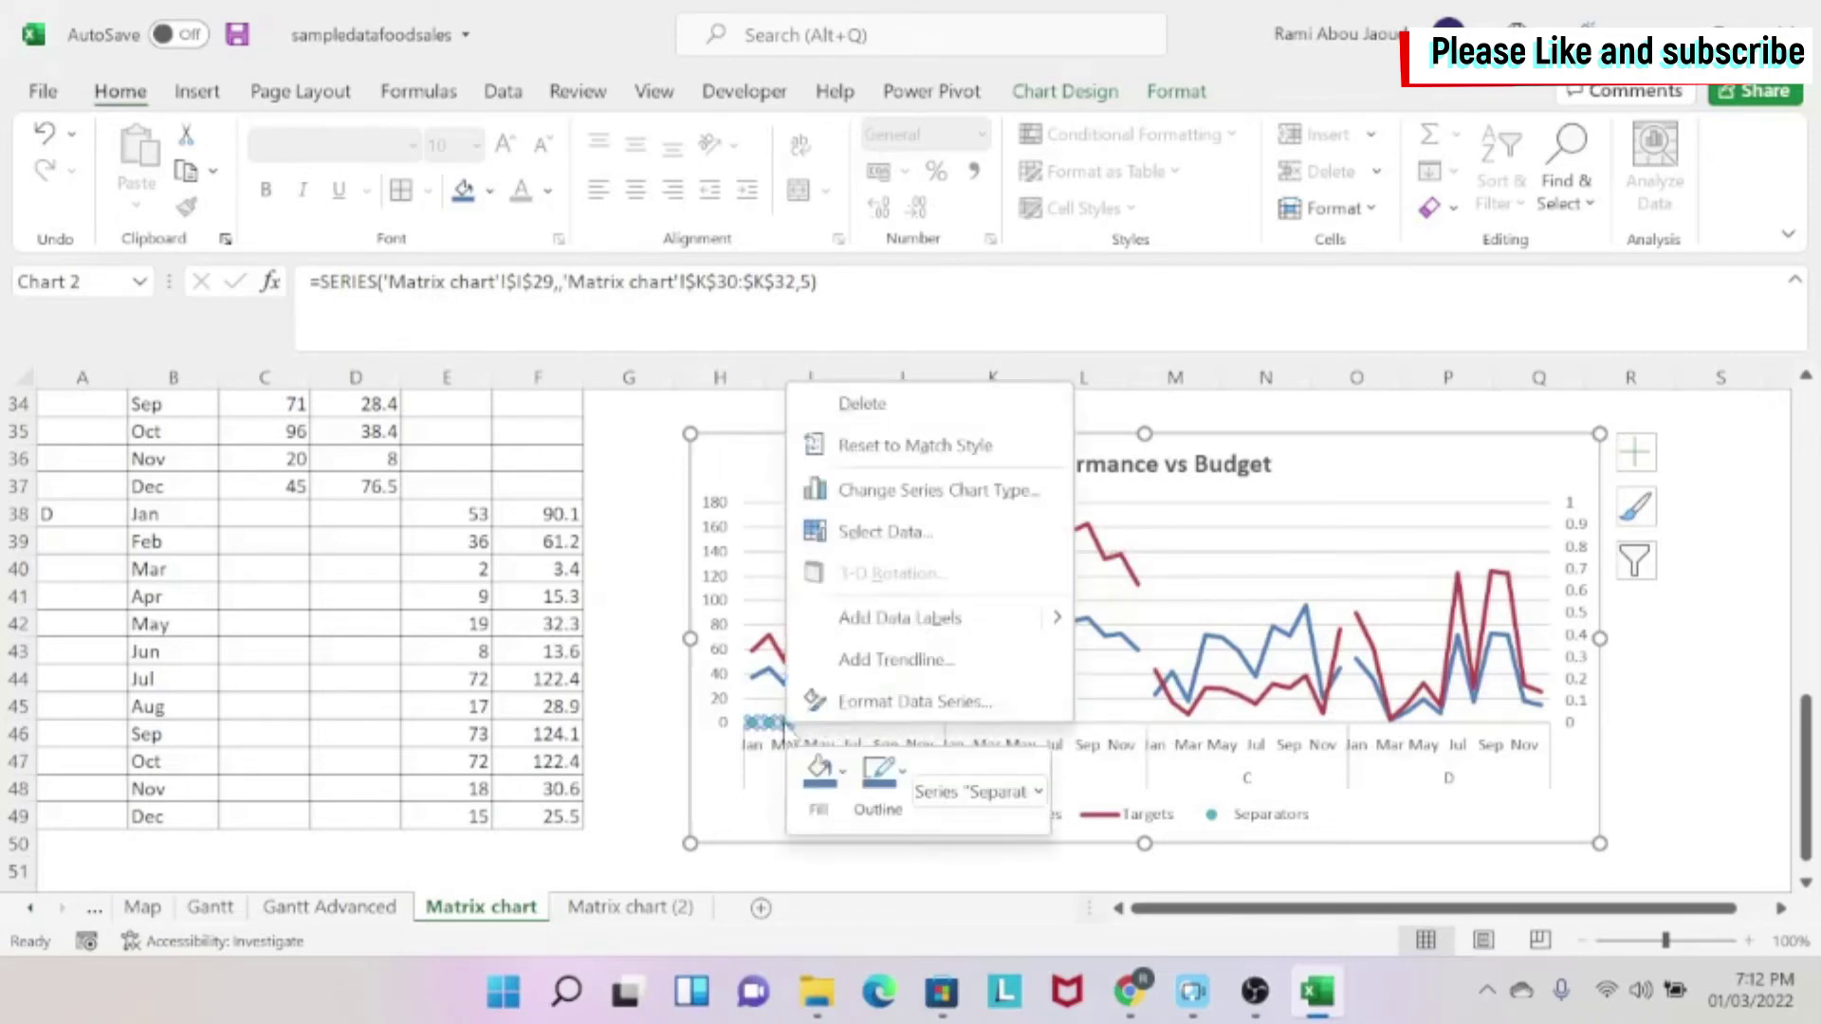
pyautogui.click(959, 537)
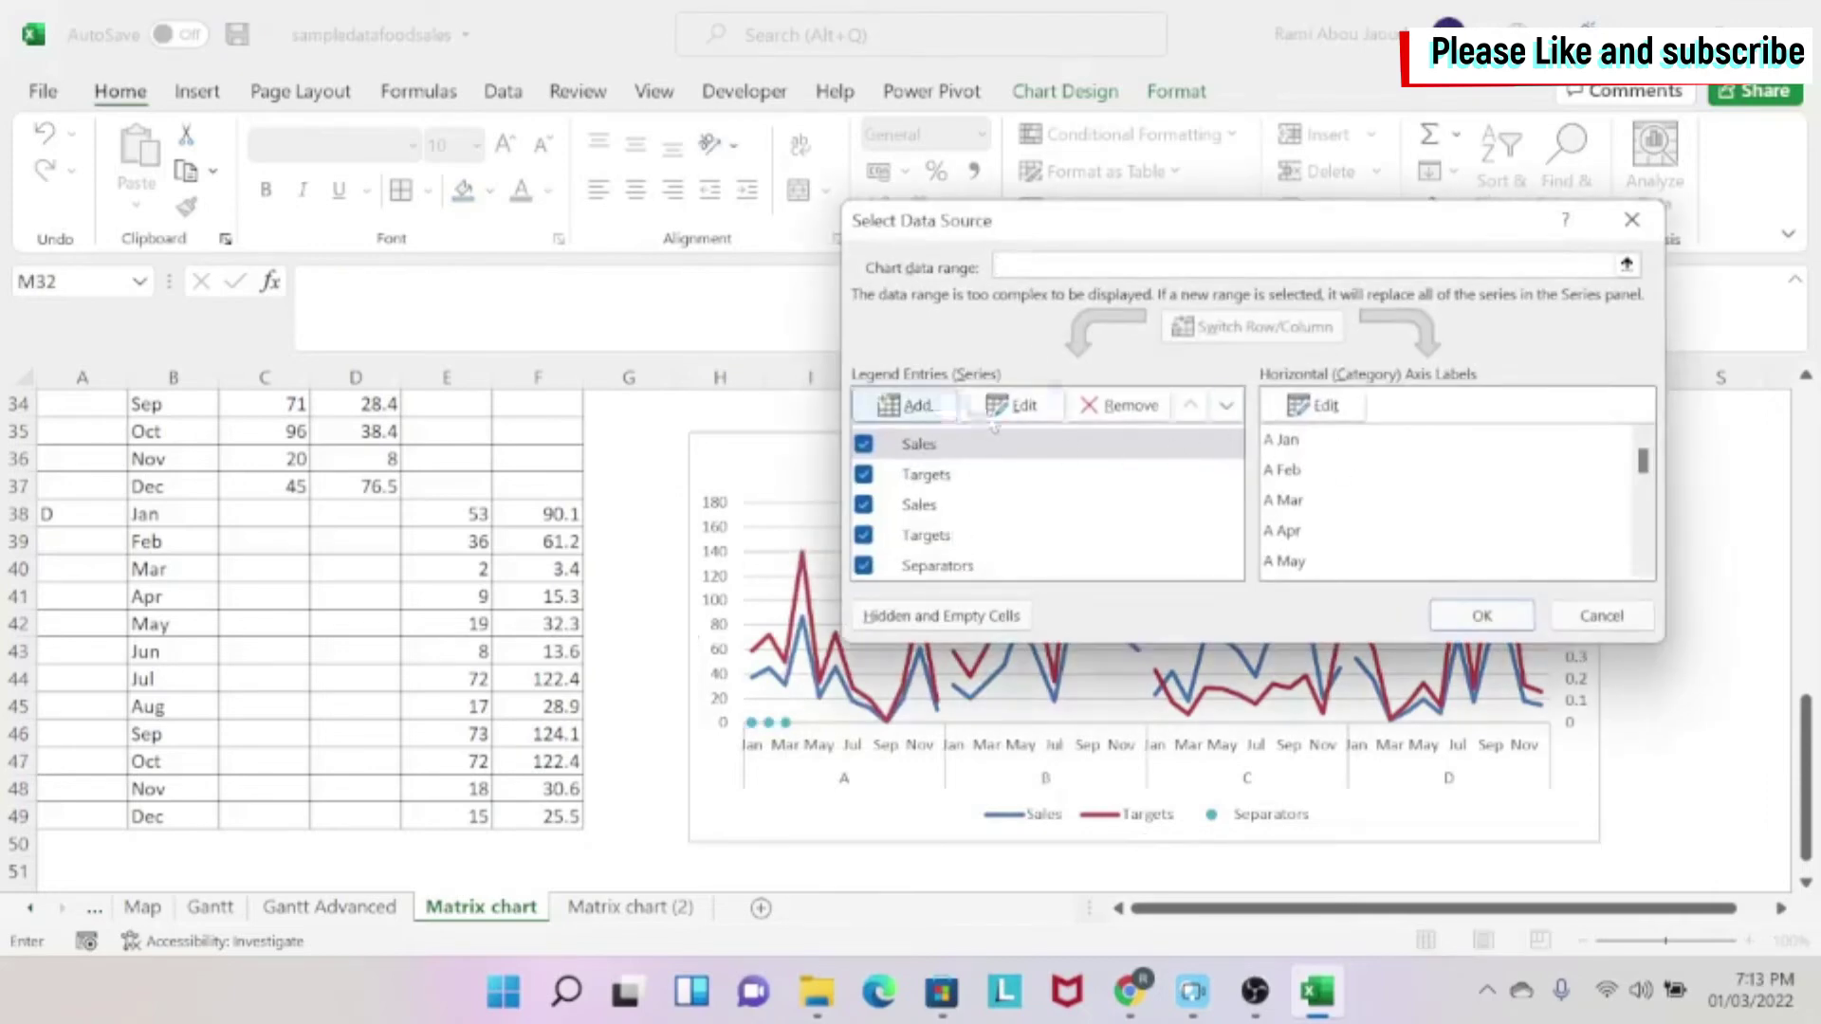
pyautogui.scroll(-4, 972, 565)
pyautogui.click(939, 565)
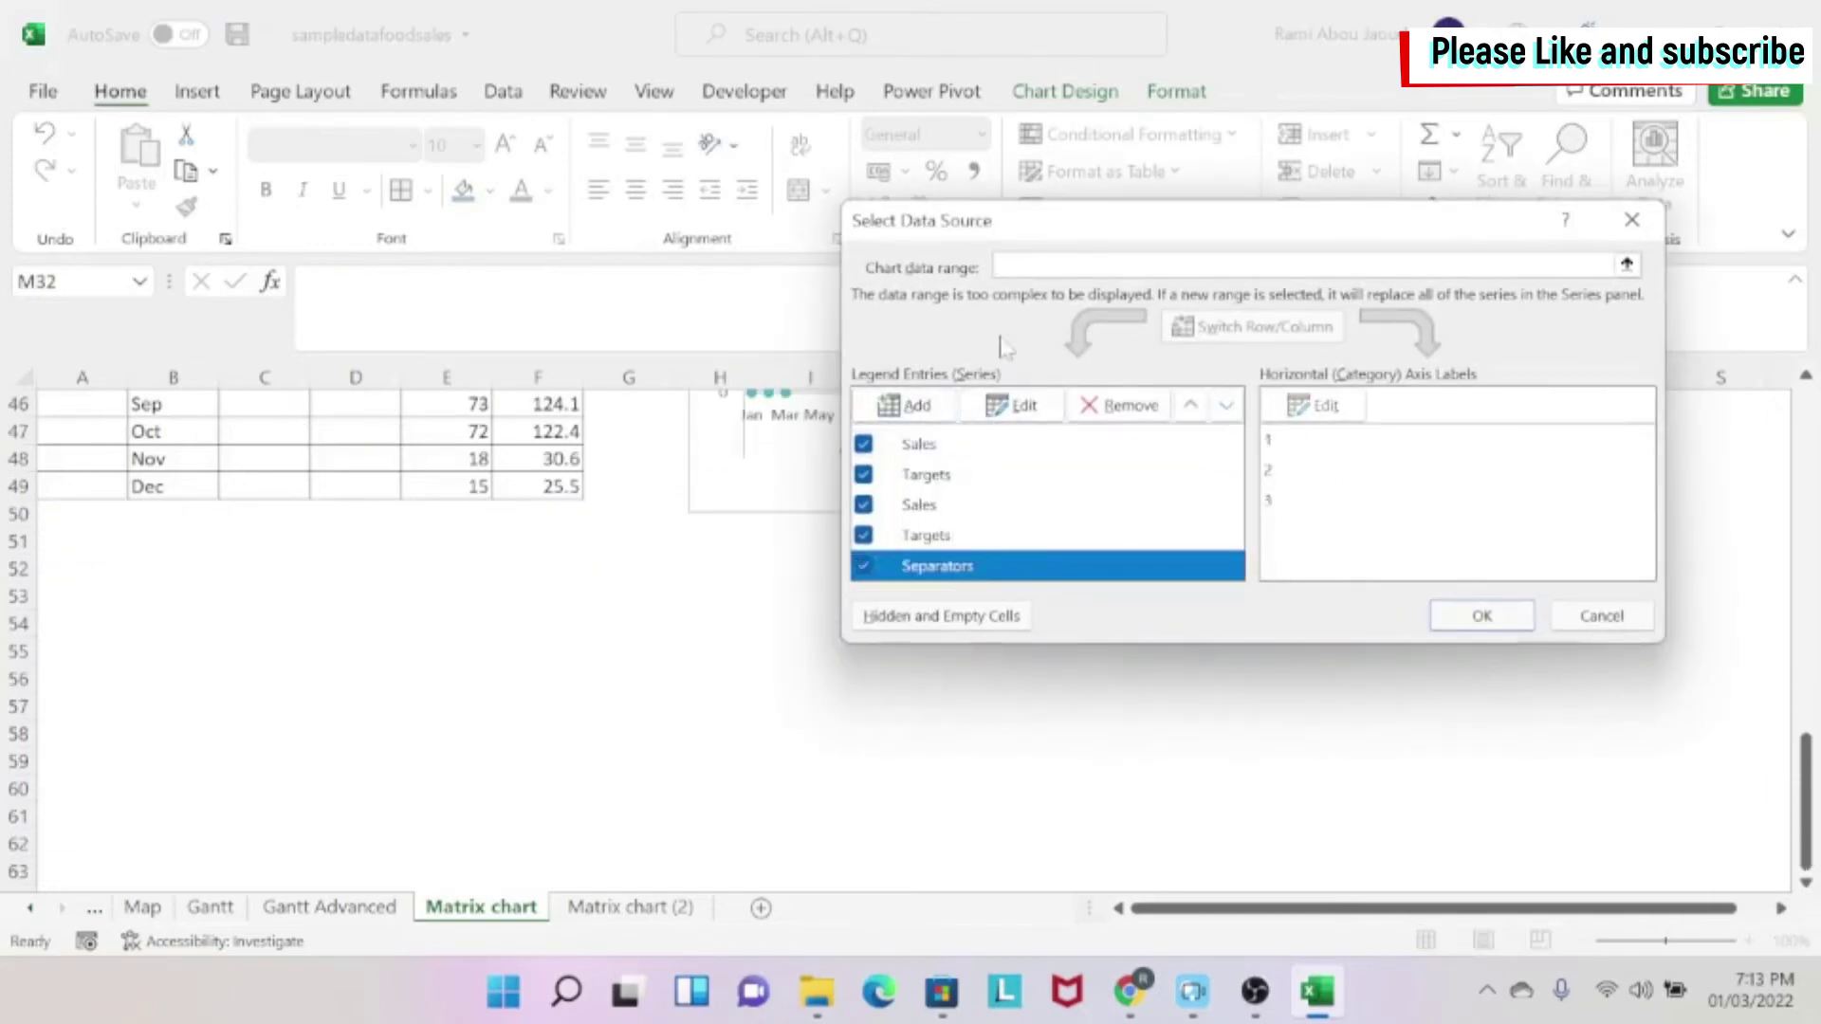
pyautogui.click(1011, 405)
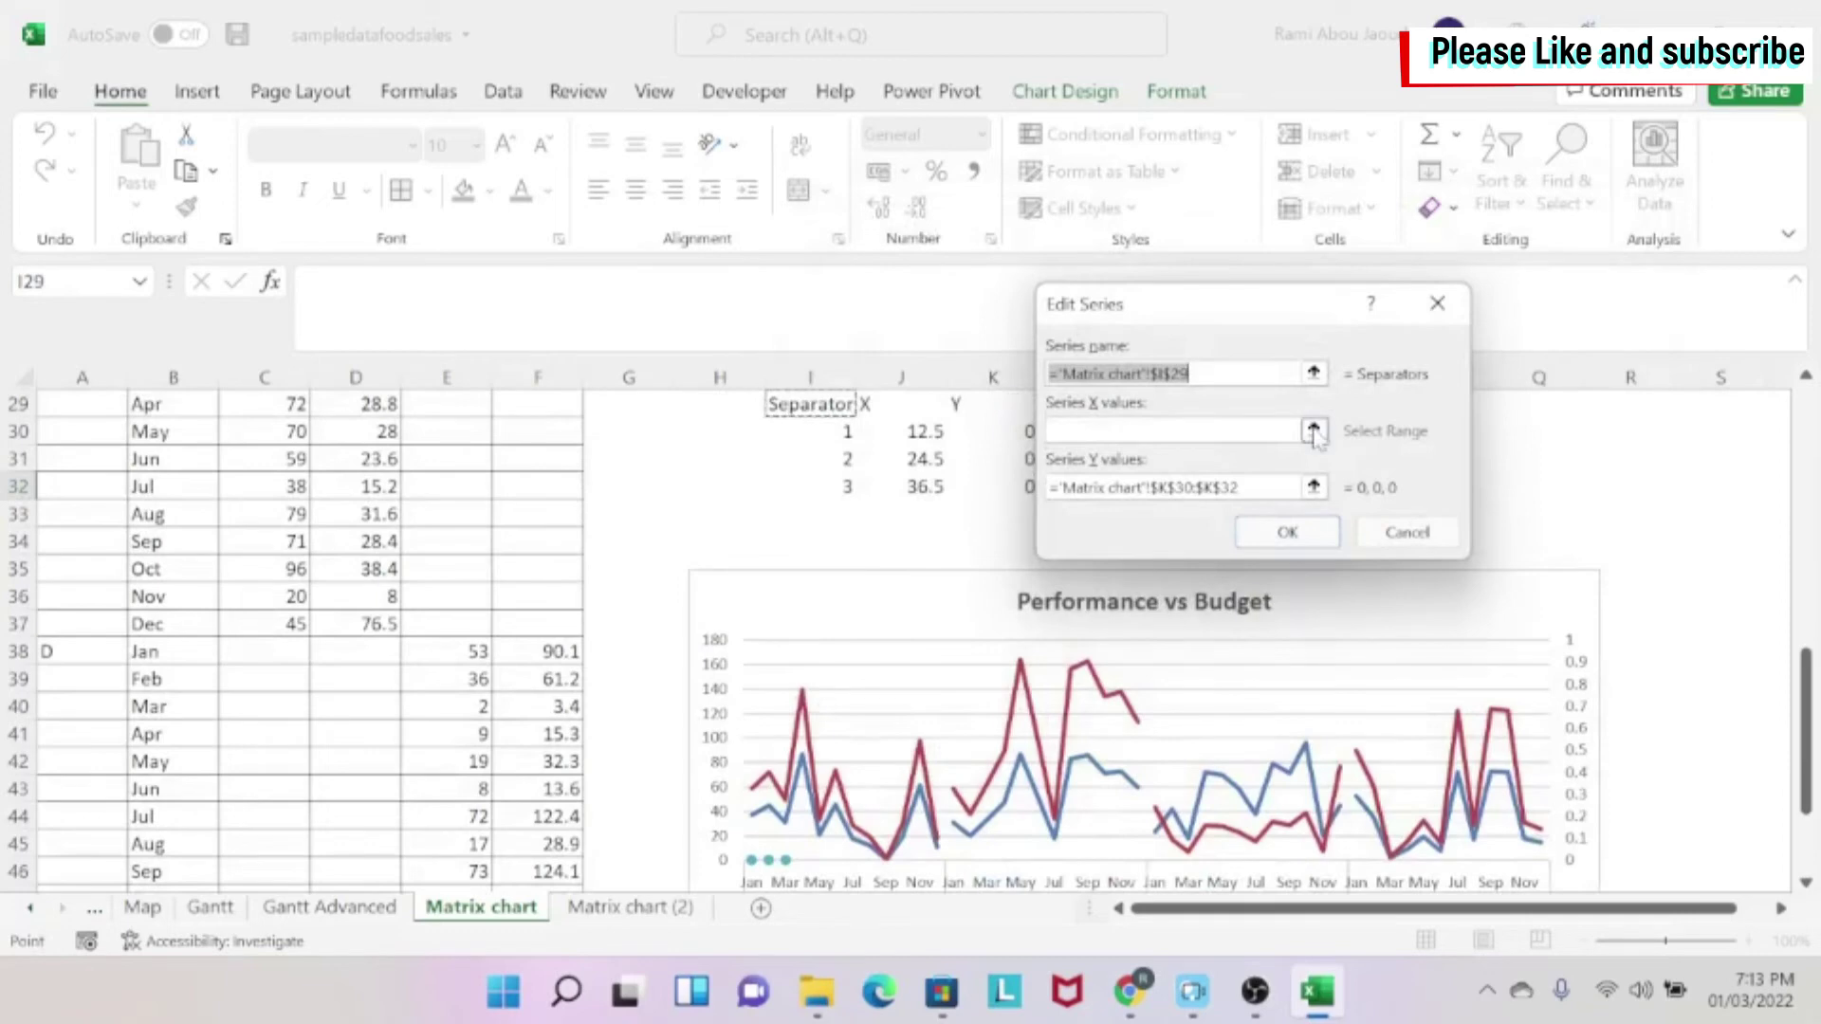
# Set the Separators X values to J30:J32 (12.5, 24.5, 36.5) and apply.
pyautogui.click(1314, 432)
pyautogui.press('Right')
pyautogui.press('Down')
pyautogui.hotkey('shift', 'Down')
pyautogui.hotkey('shift', 'Down')
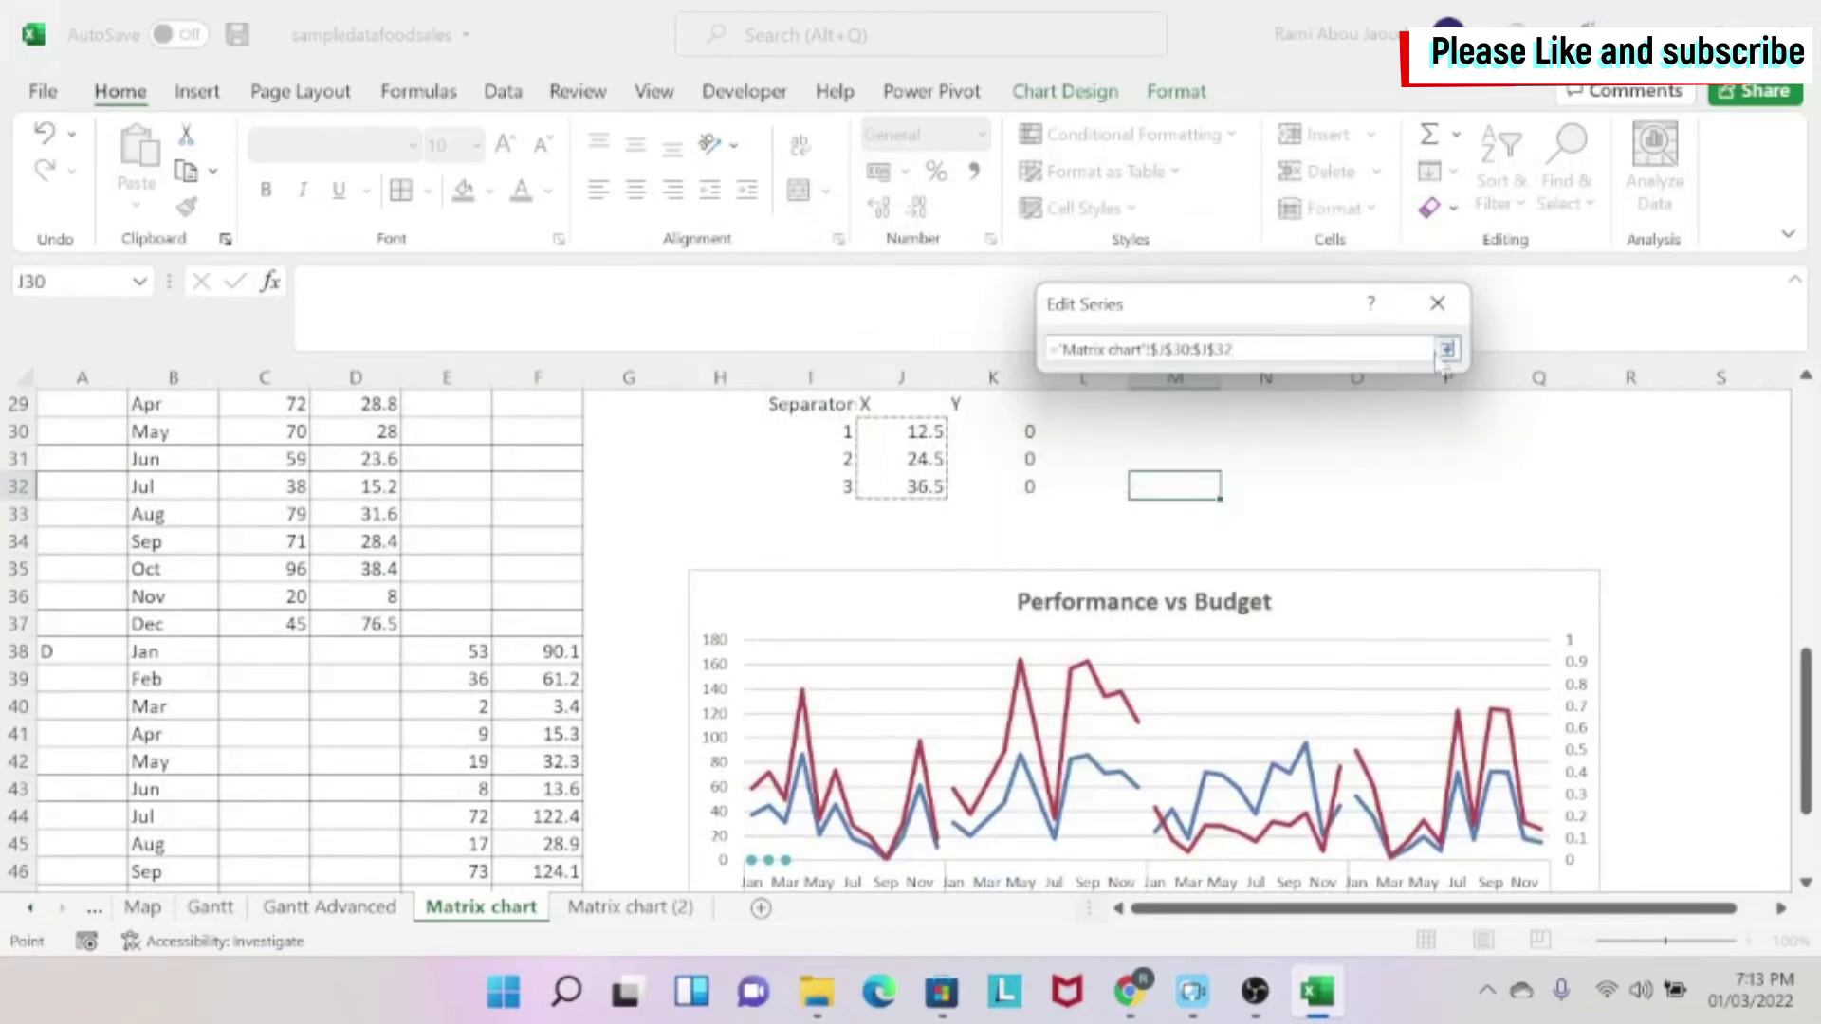
pyautogui.click(1446, 349)
pyautogui.click(1289, 533)
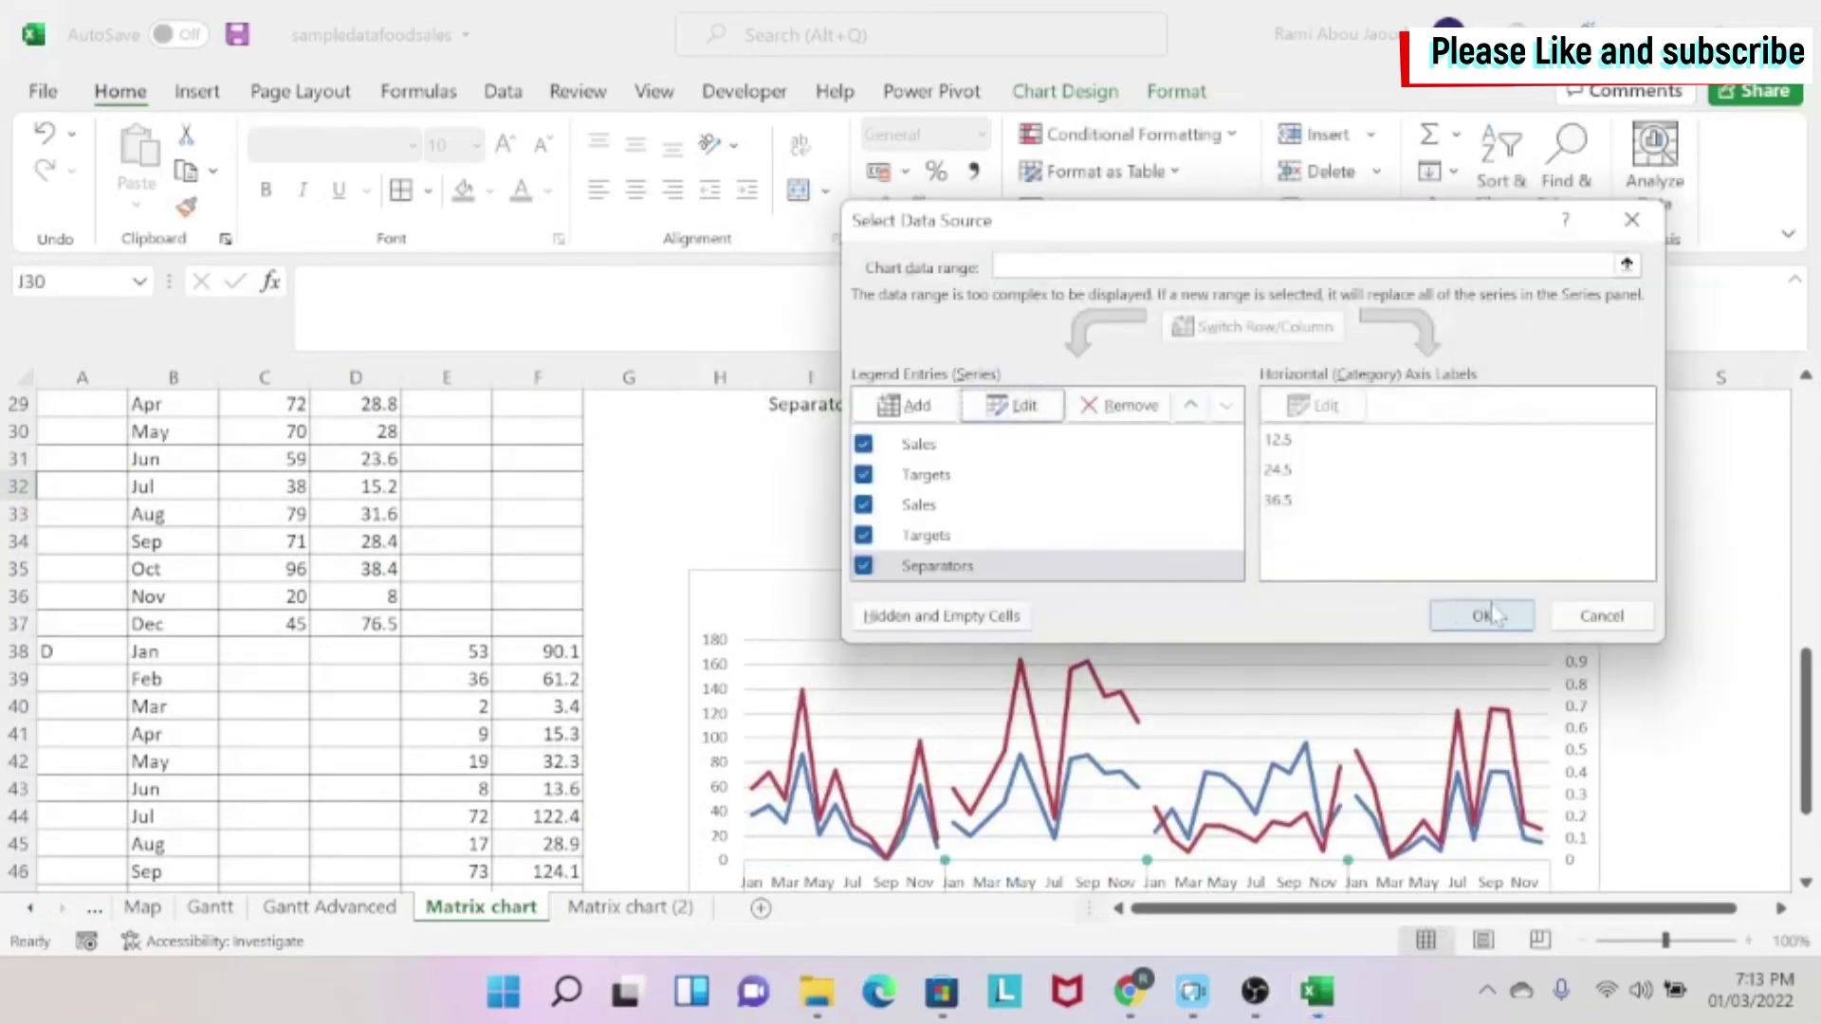
pyautogui.click(1481, 616)
pyautogui.scroll(-2, 1491, 615)
pyautogui.click(1275, 567)
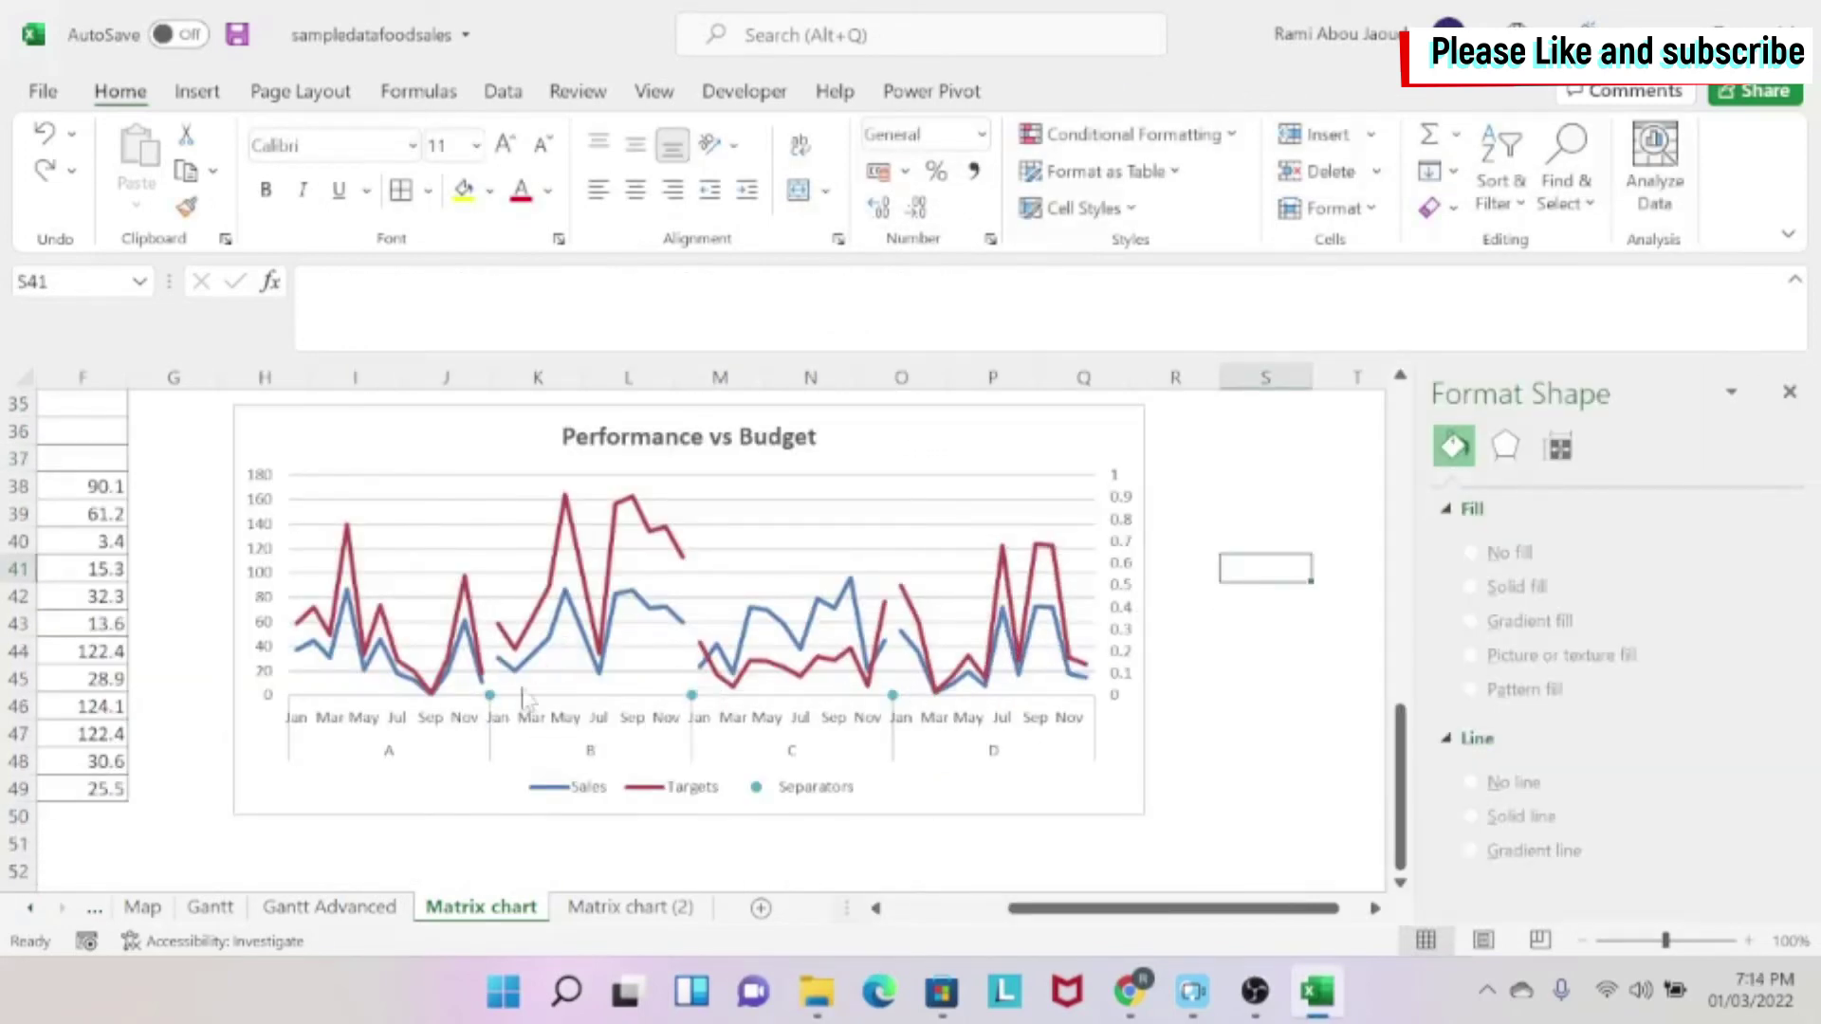
# Add error bars with full formatting options to the Separators points.
pyautogui.moveTo(493, 698)
pyautogui.click(490, 698)
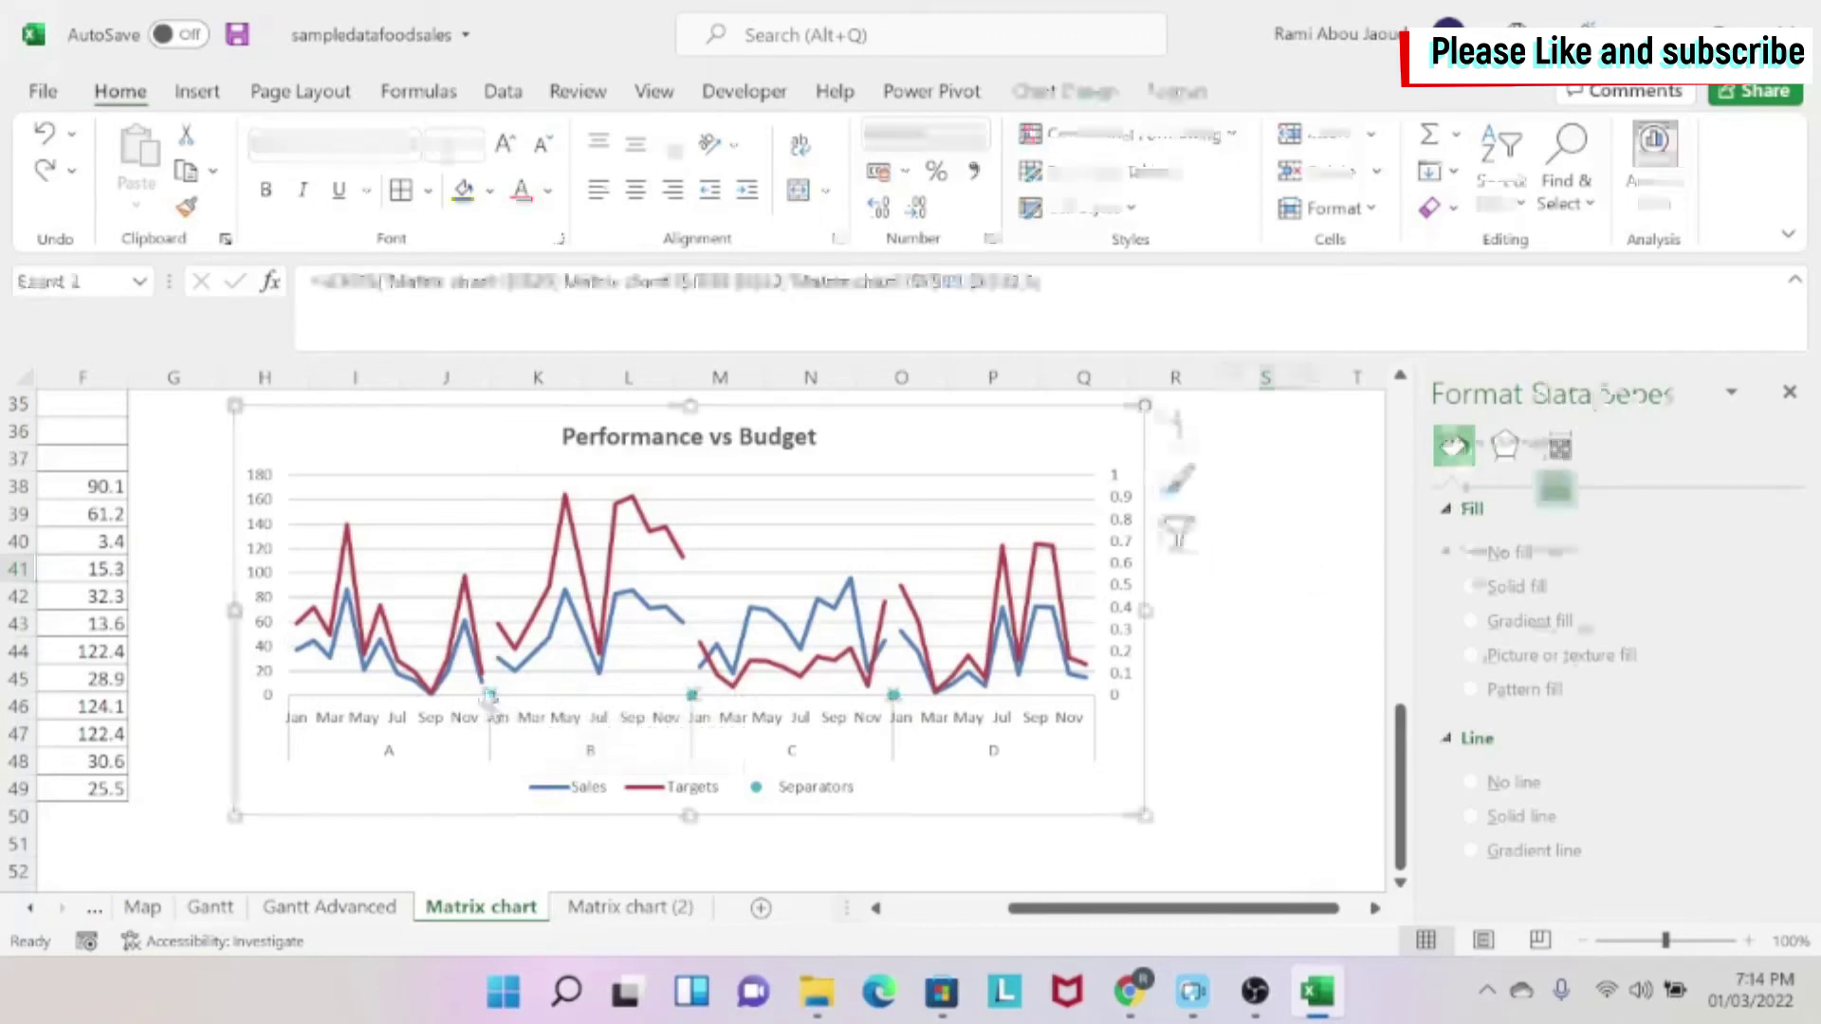
pyautogui.click(1179, 437)
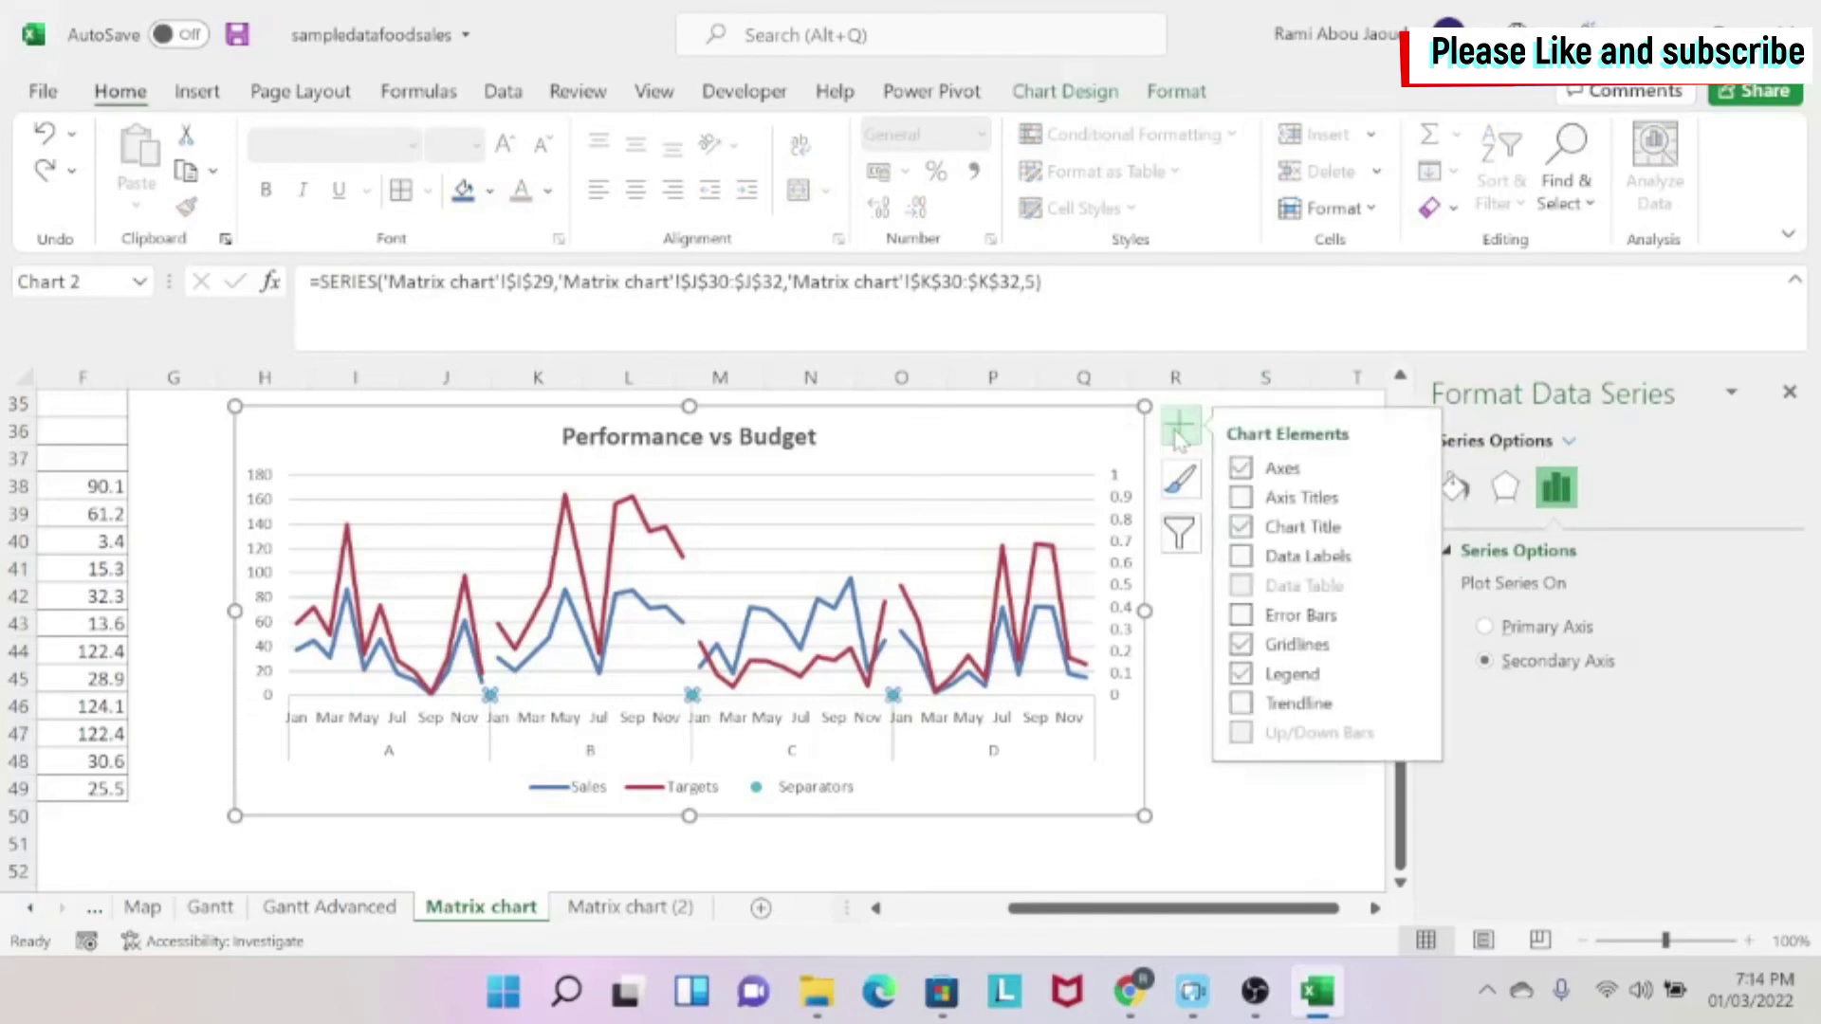
pyautogui.click(1413, 614)
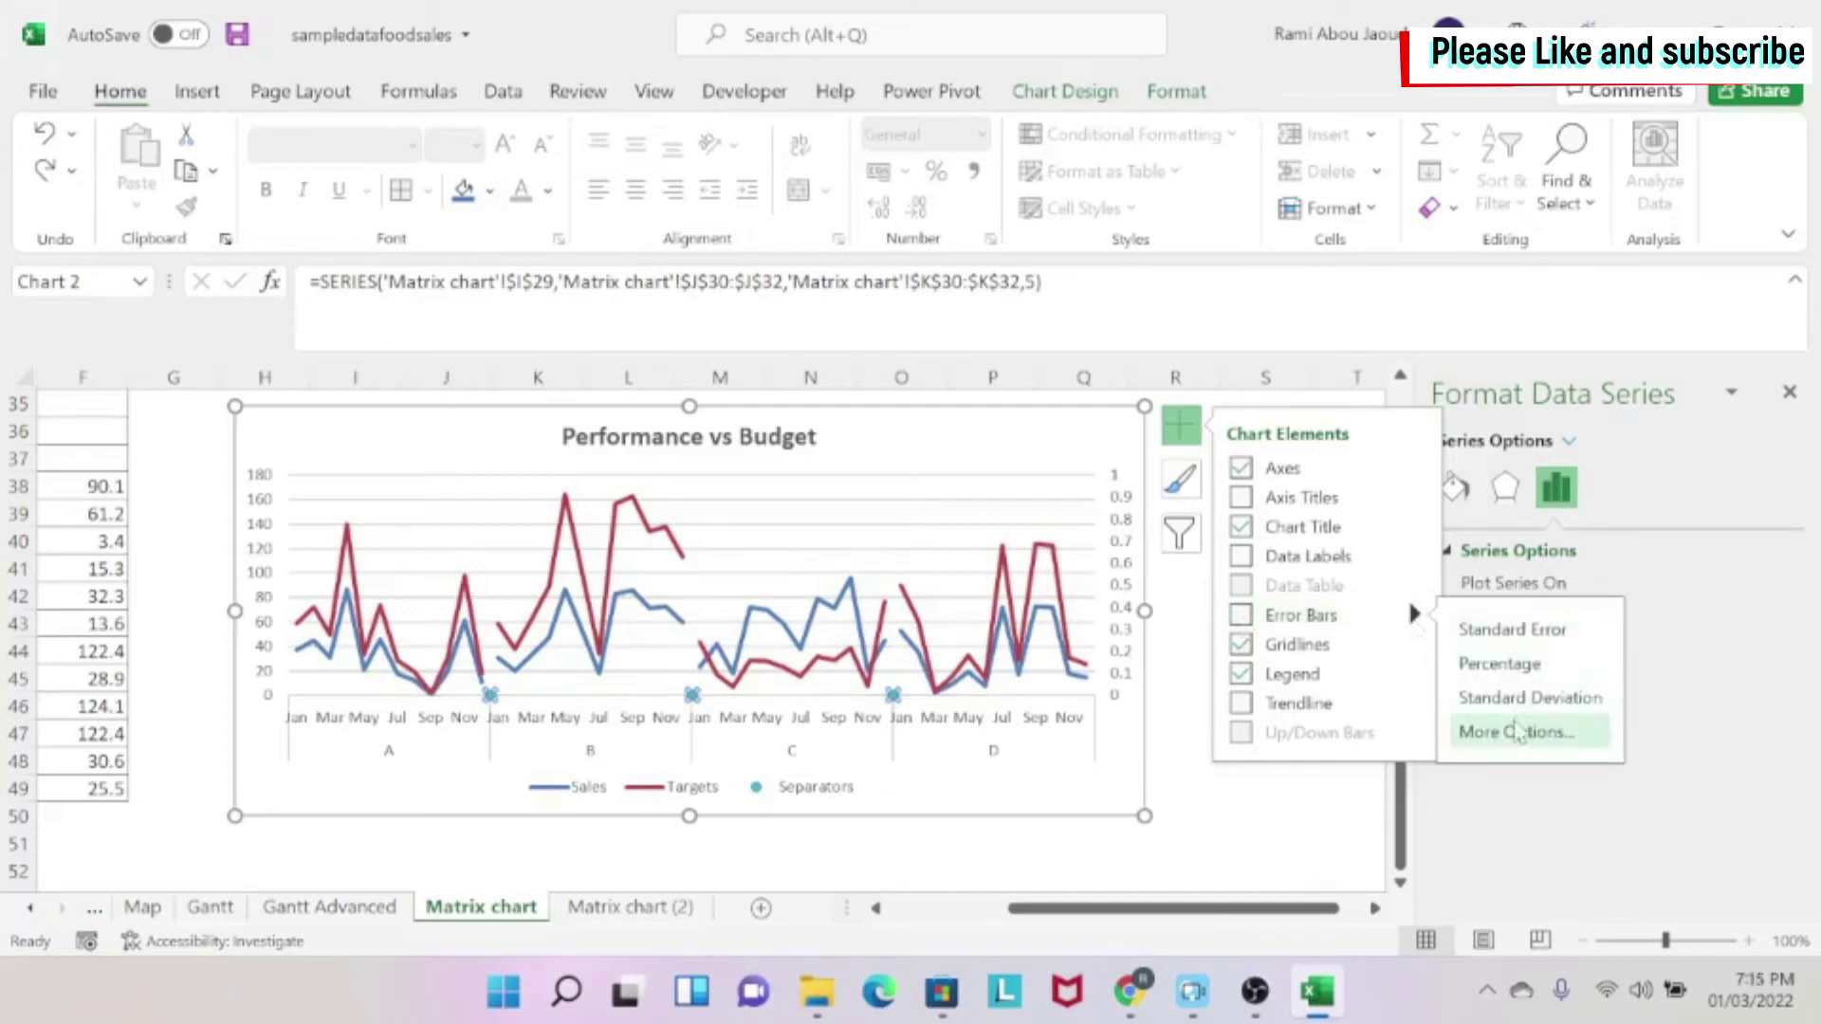
pyautogui.click(1520, 740)
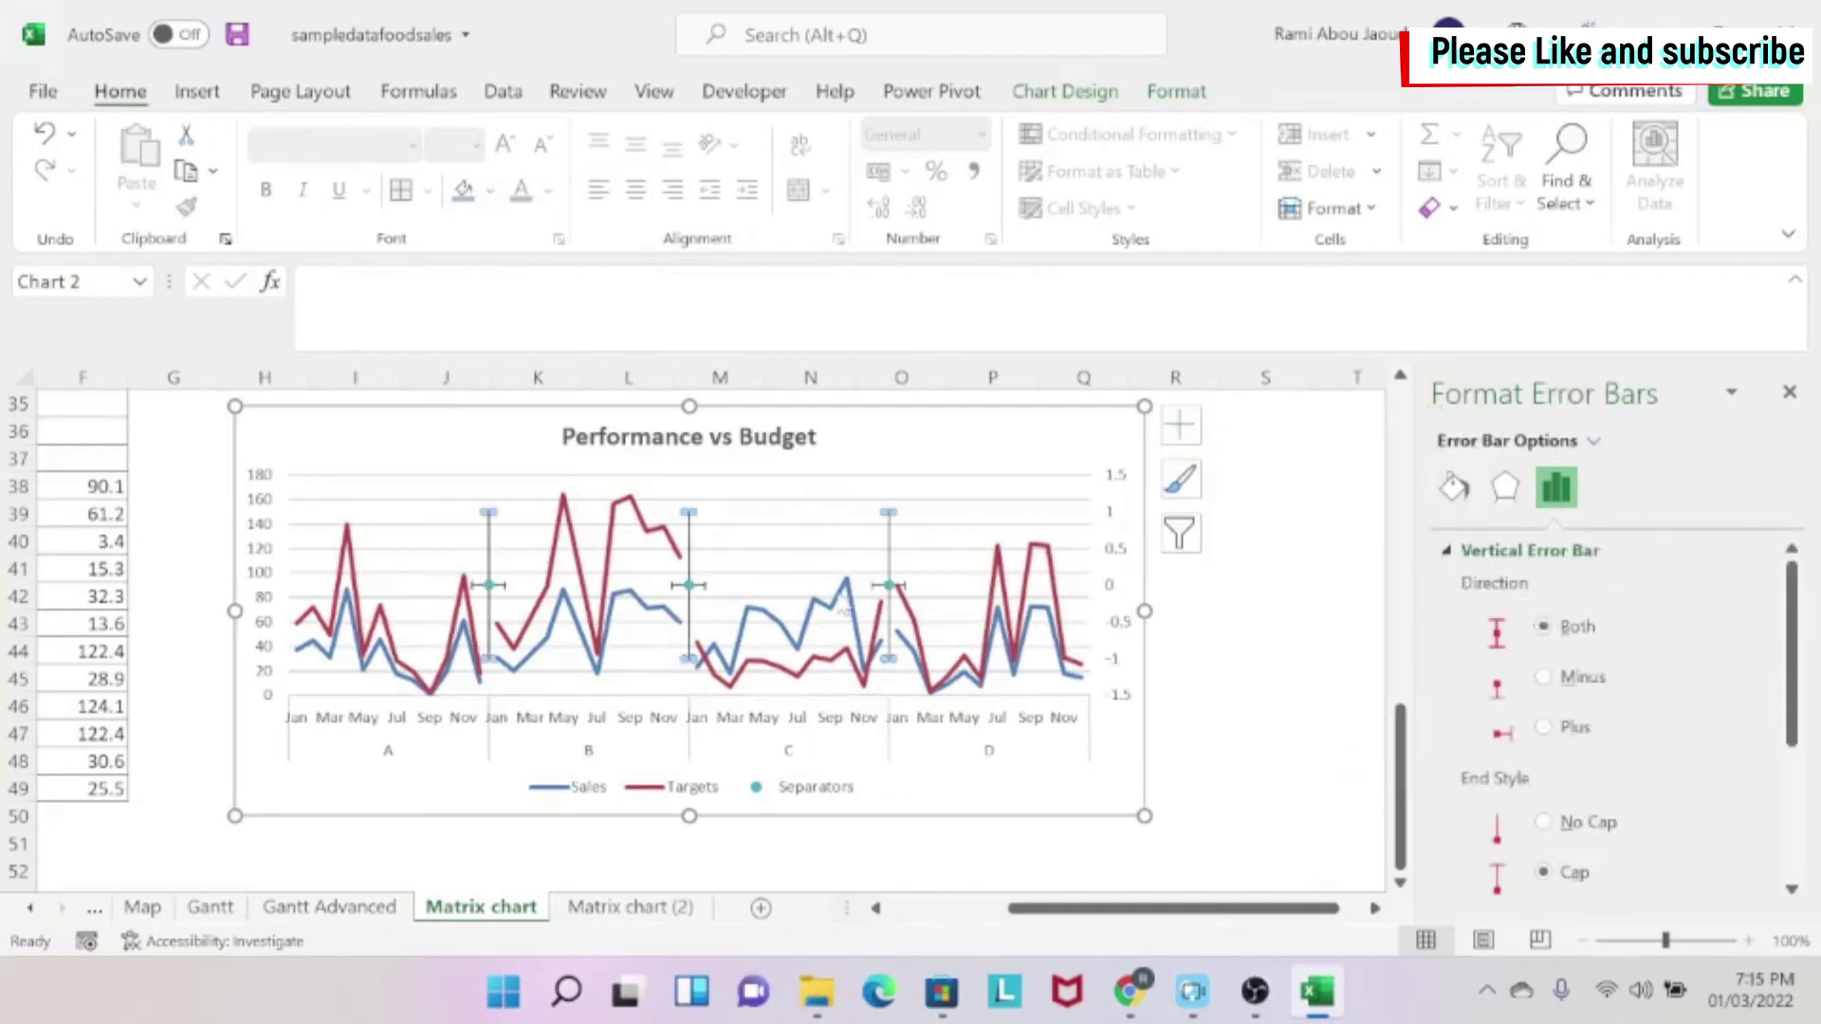
# Remove the horizontal error bars from the Separators points.
pyautogui.click(1228, 624)
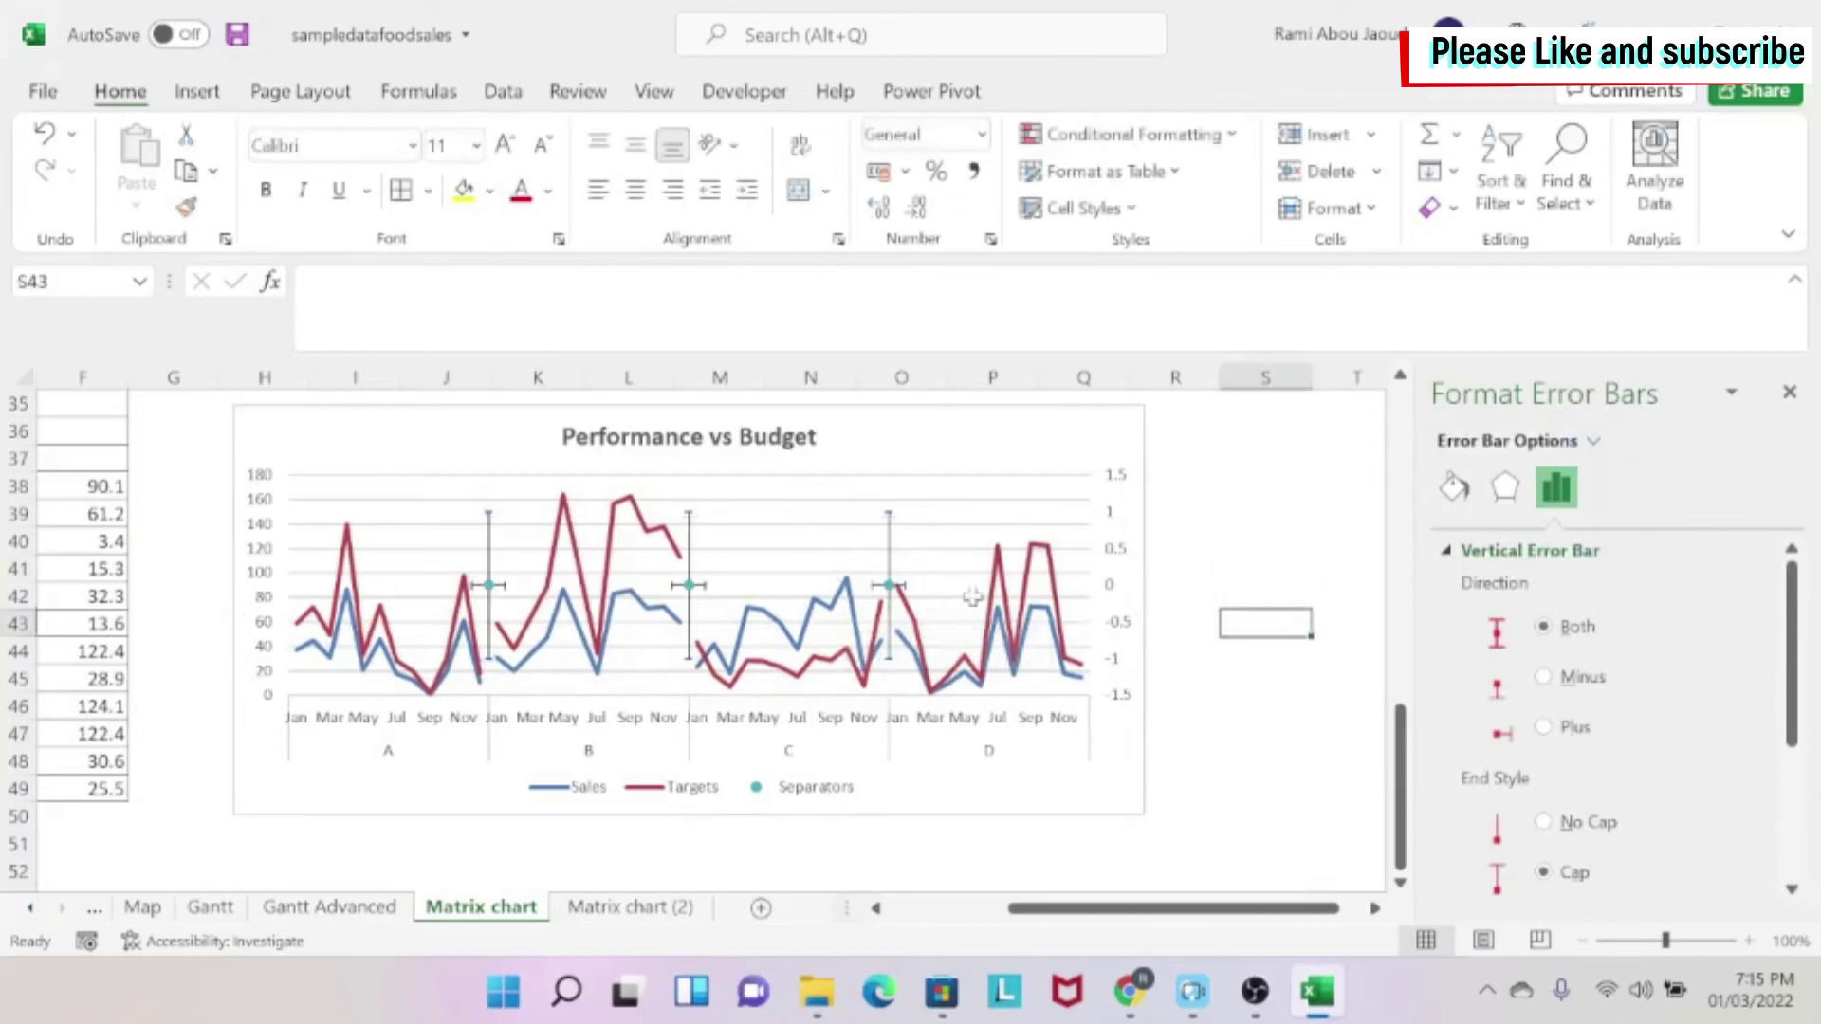
pyautogui.click(873, 585)
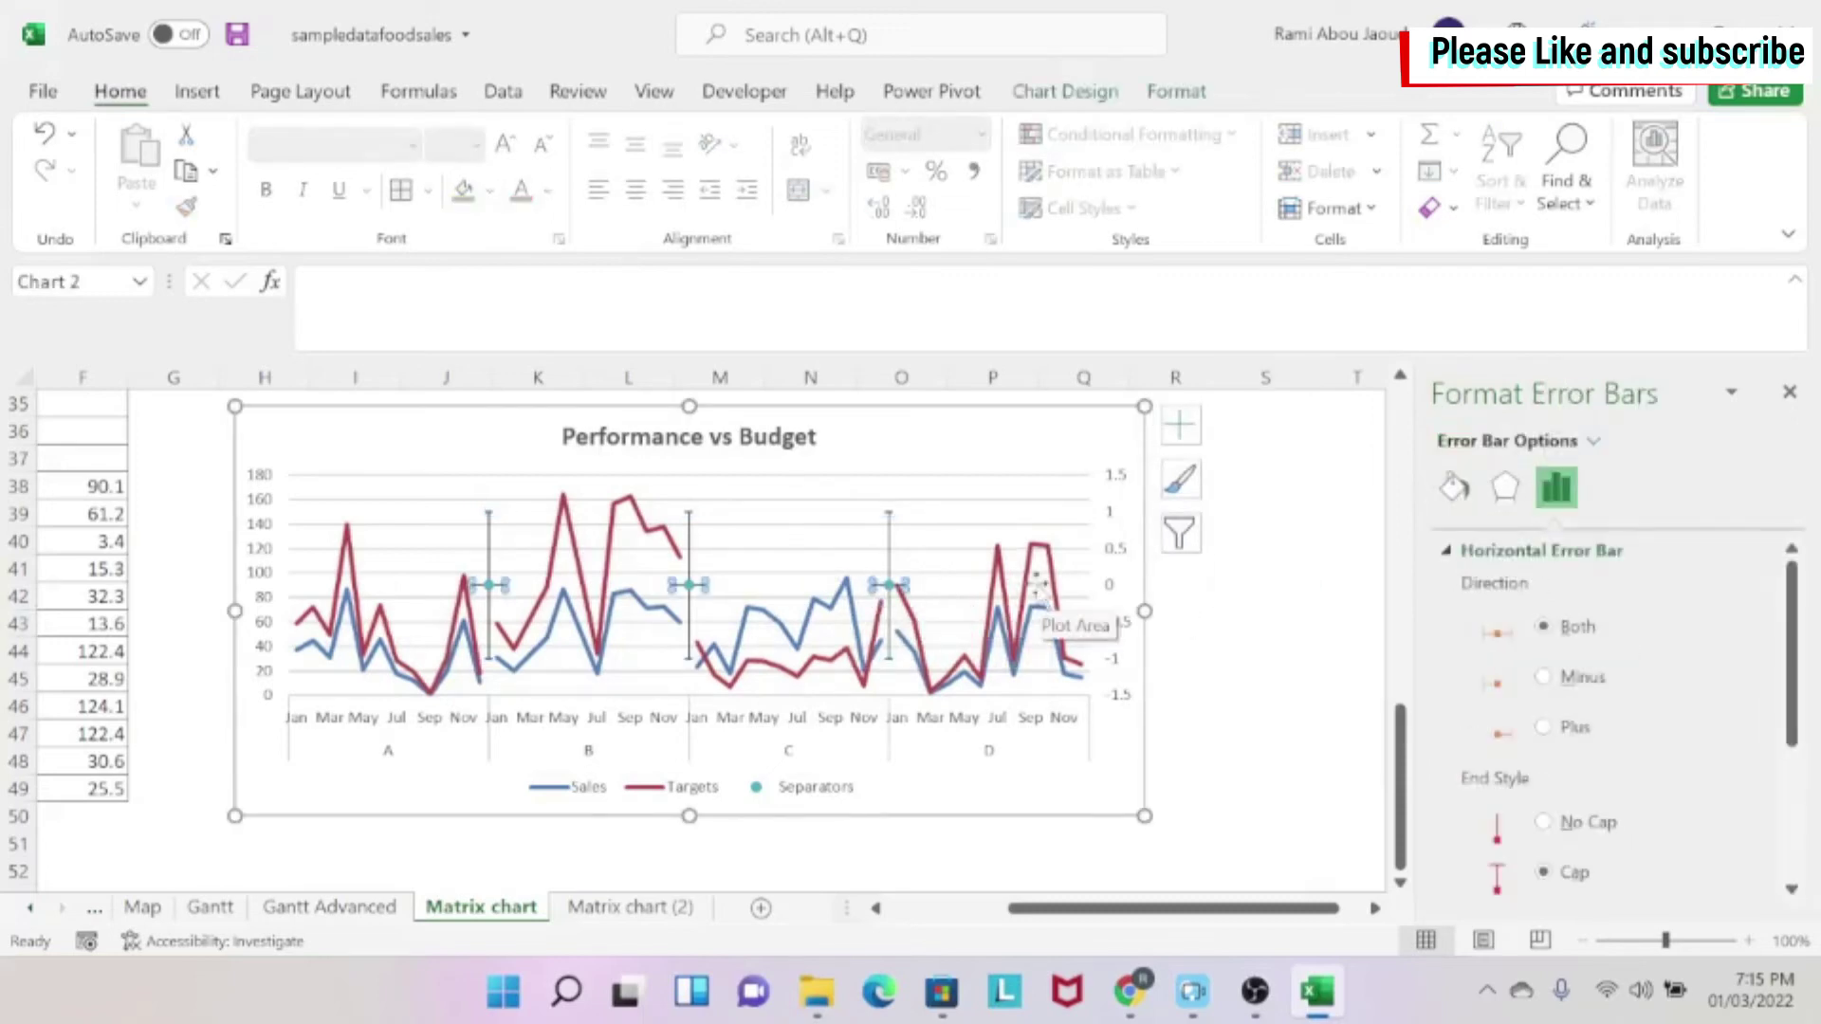
pyautogui.press('Escape')
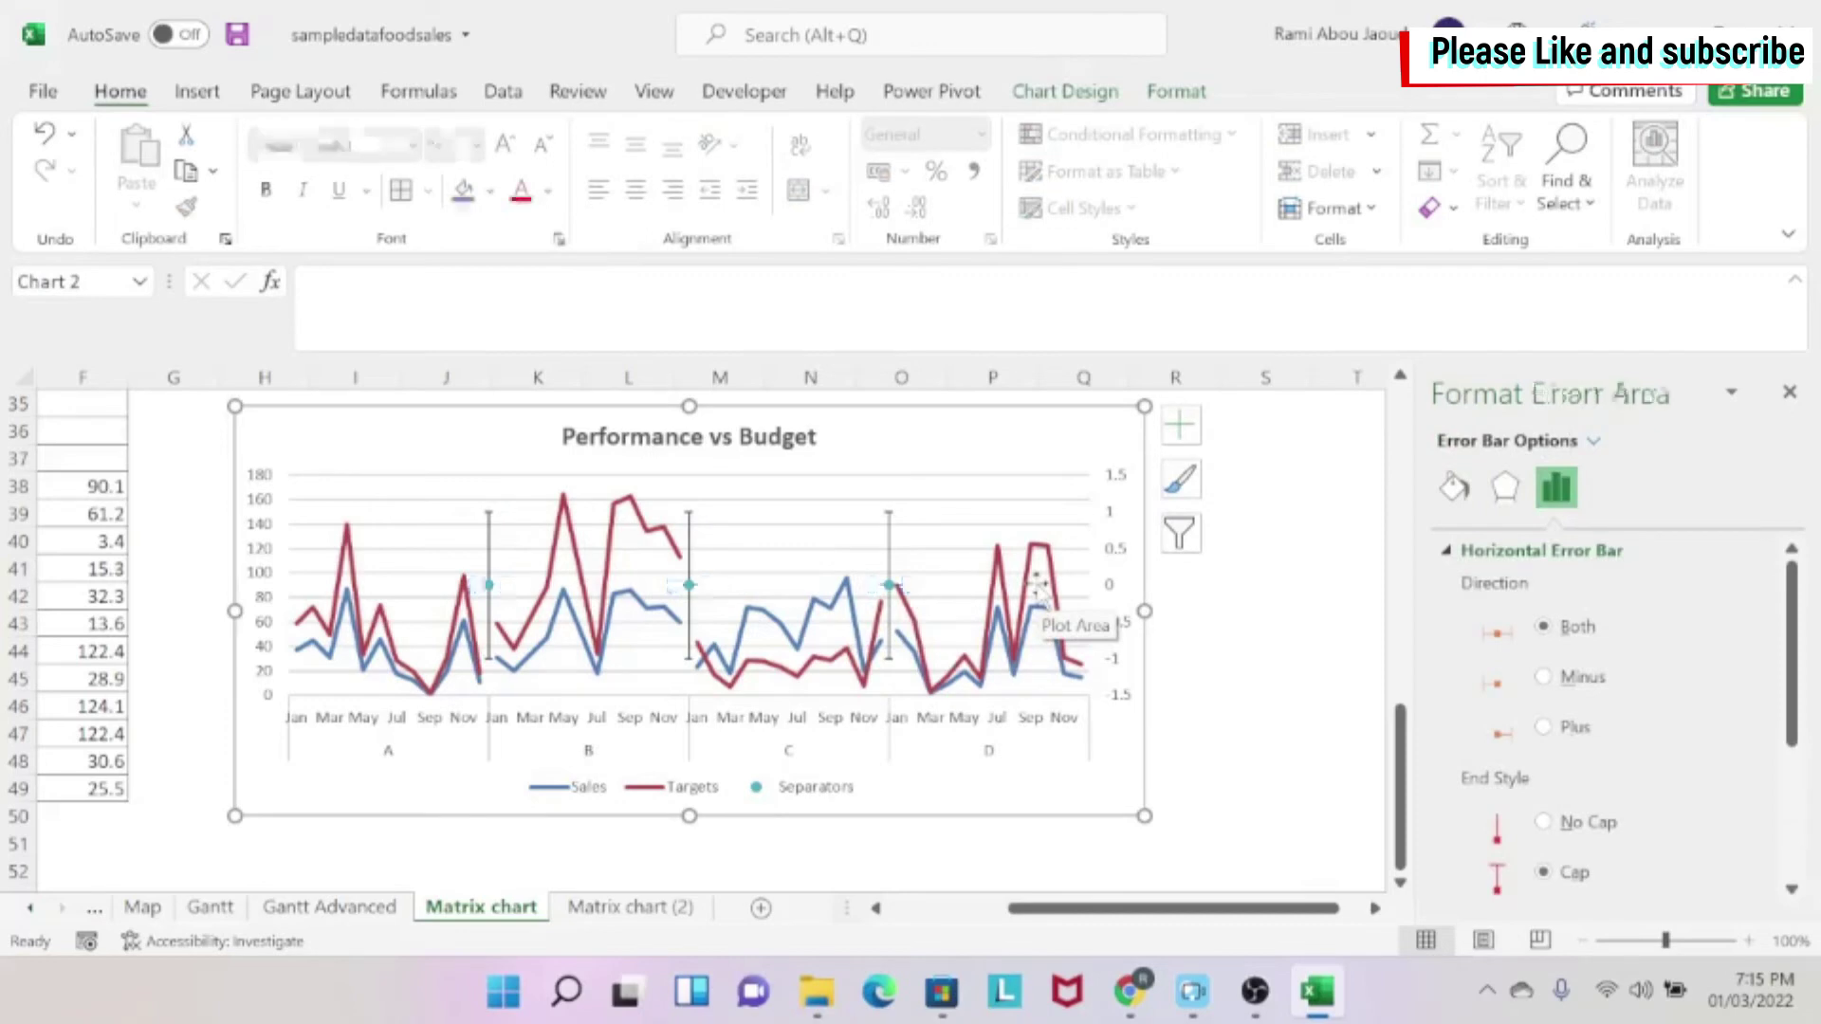
# Set the vertical error bars to Plus direction with No Cap end style.
pyautogui.click(889, 560)
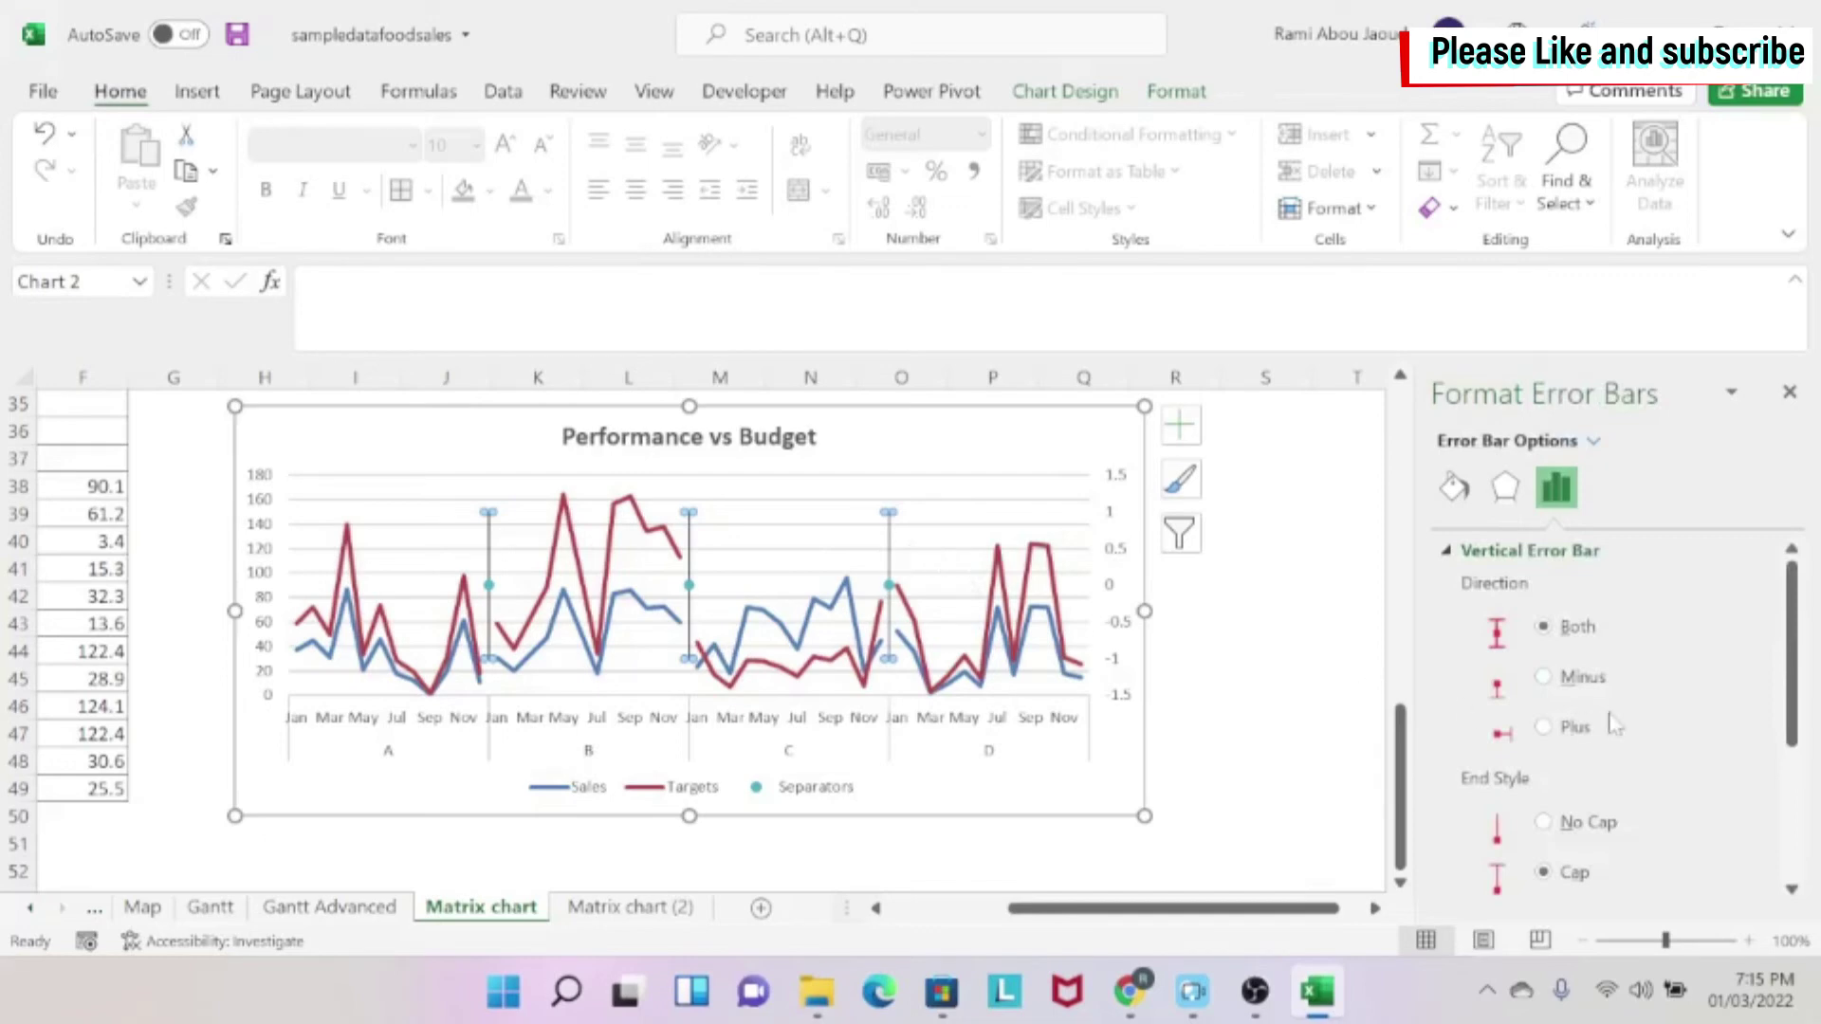
pyautogui.click(1544, 728)
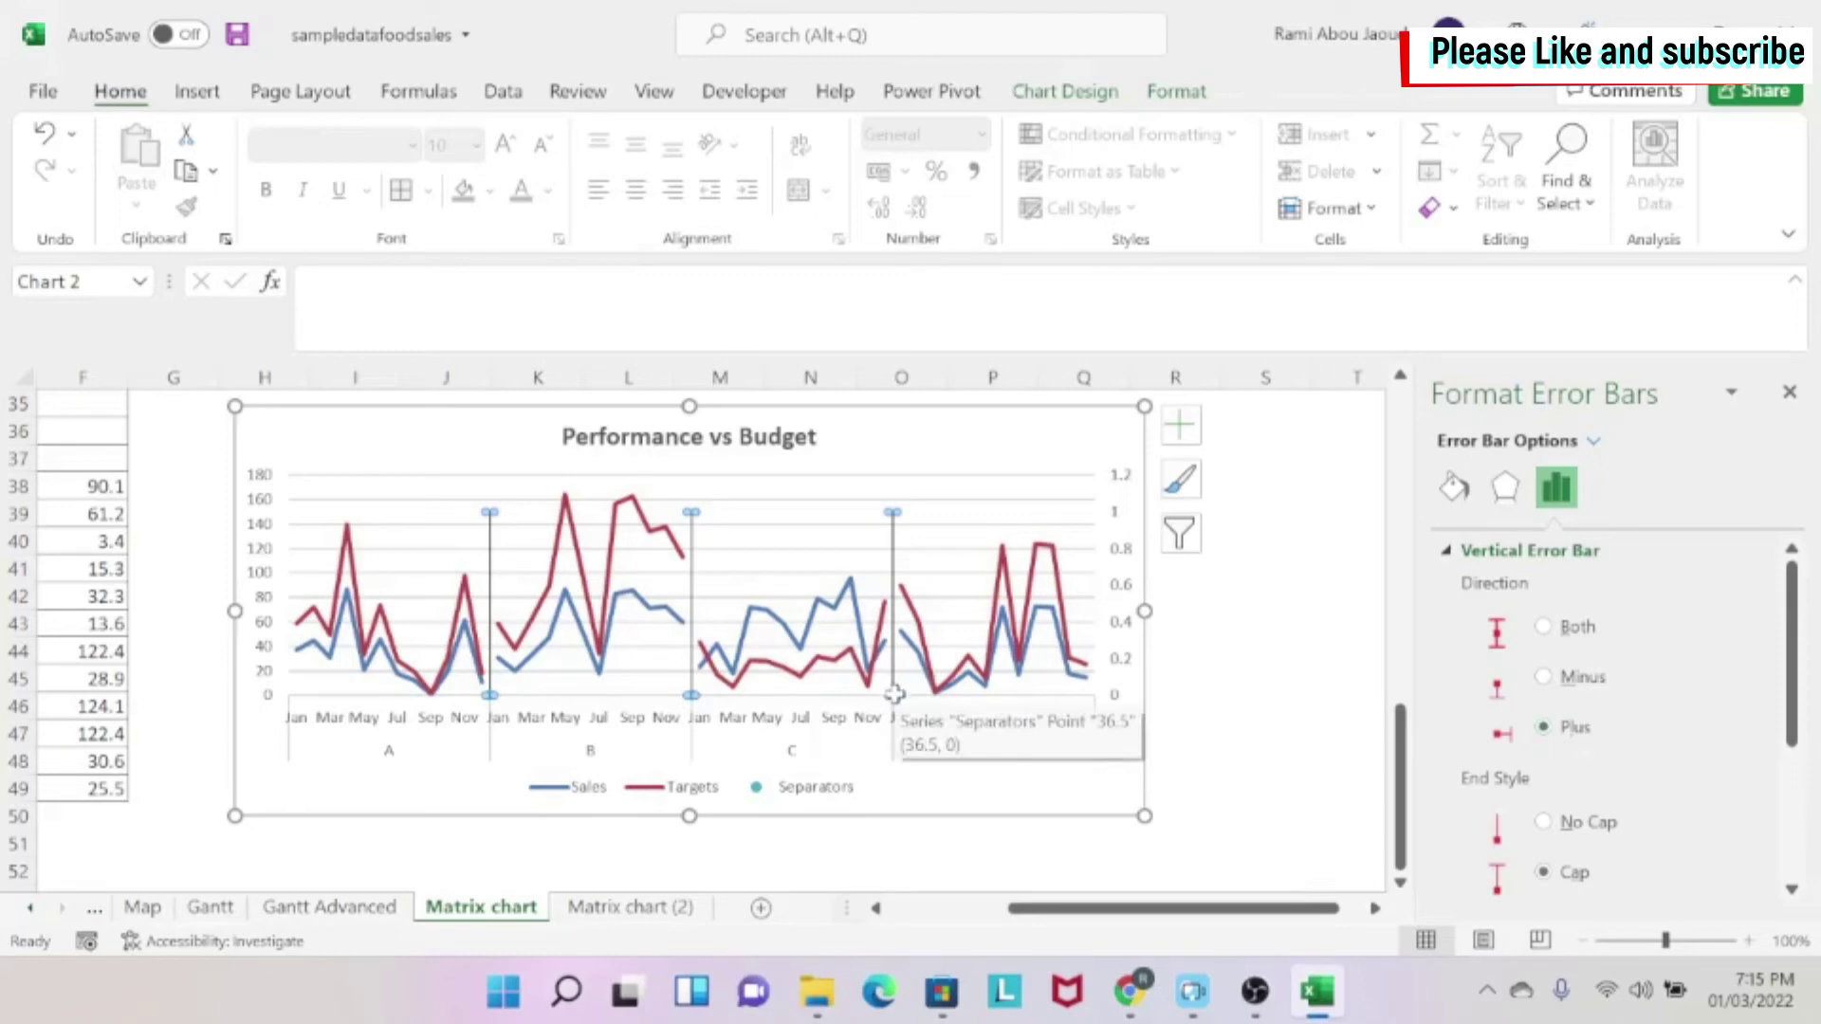
pyautogui.click(1586, 821)
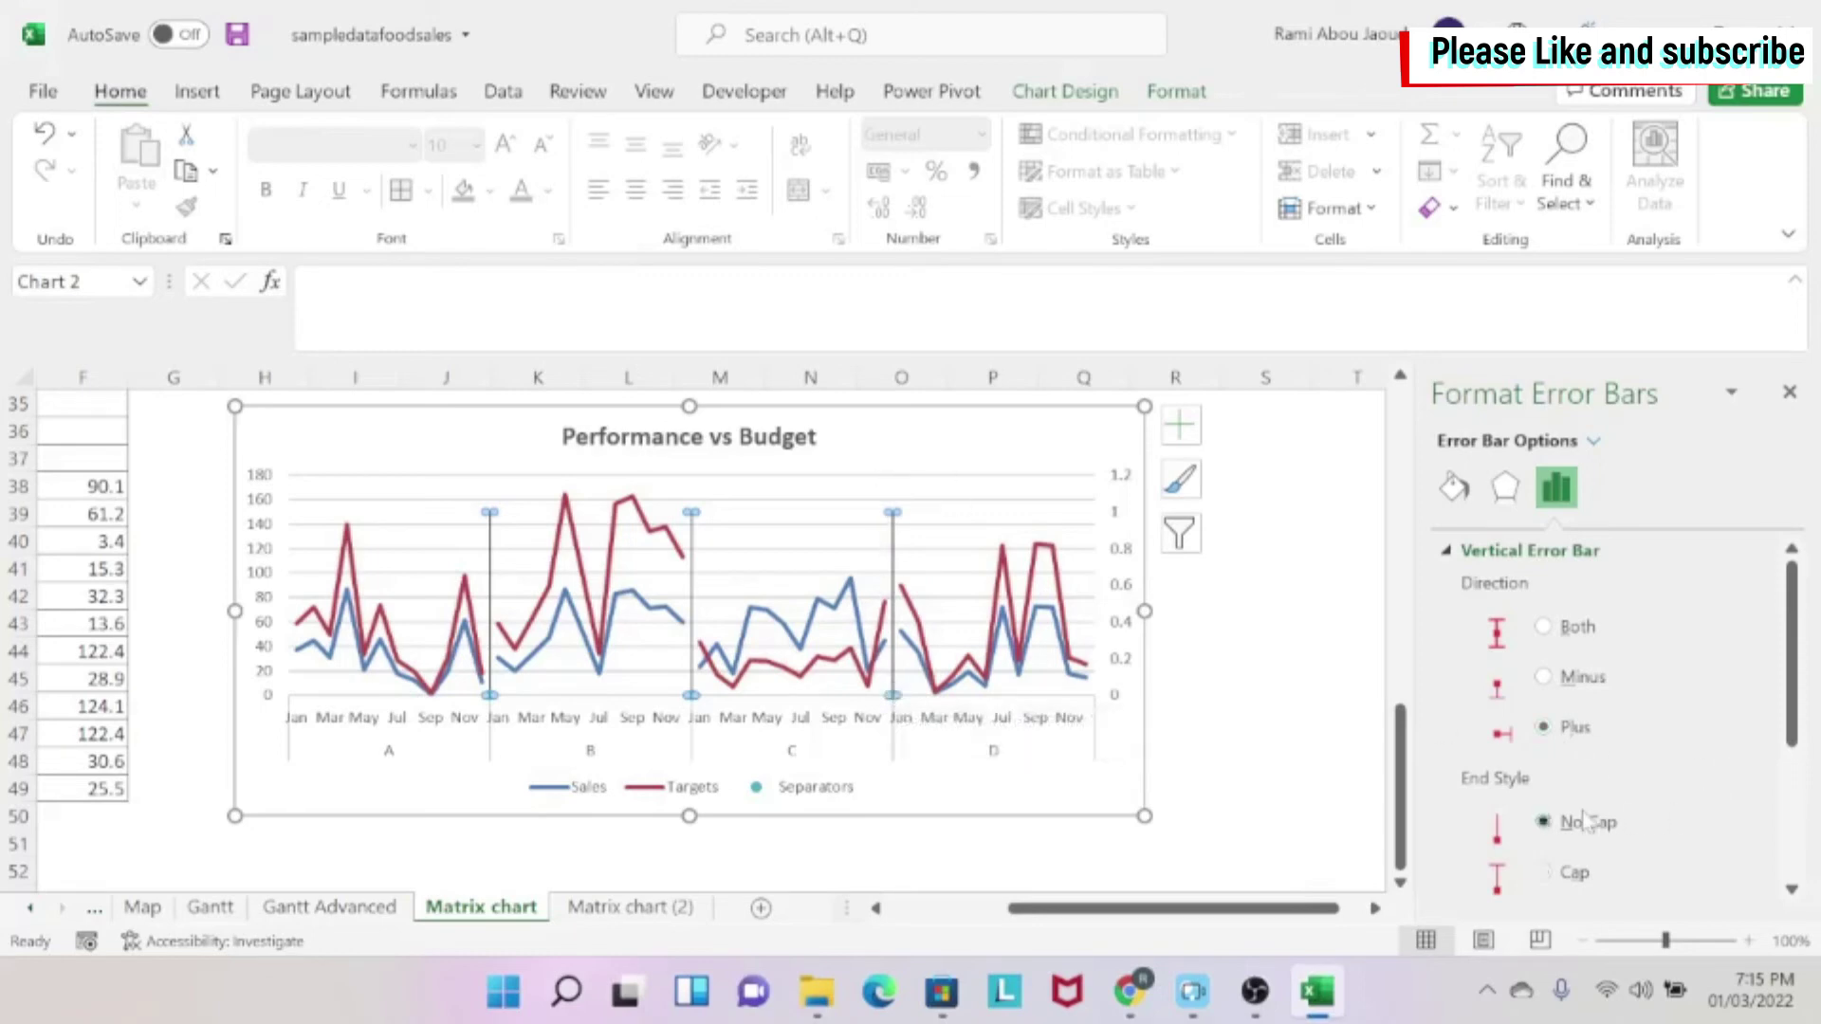
pyautogui.moveTo(1795, 702); pyautogui.dragTo(1793, 835)
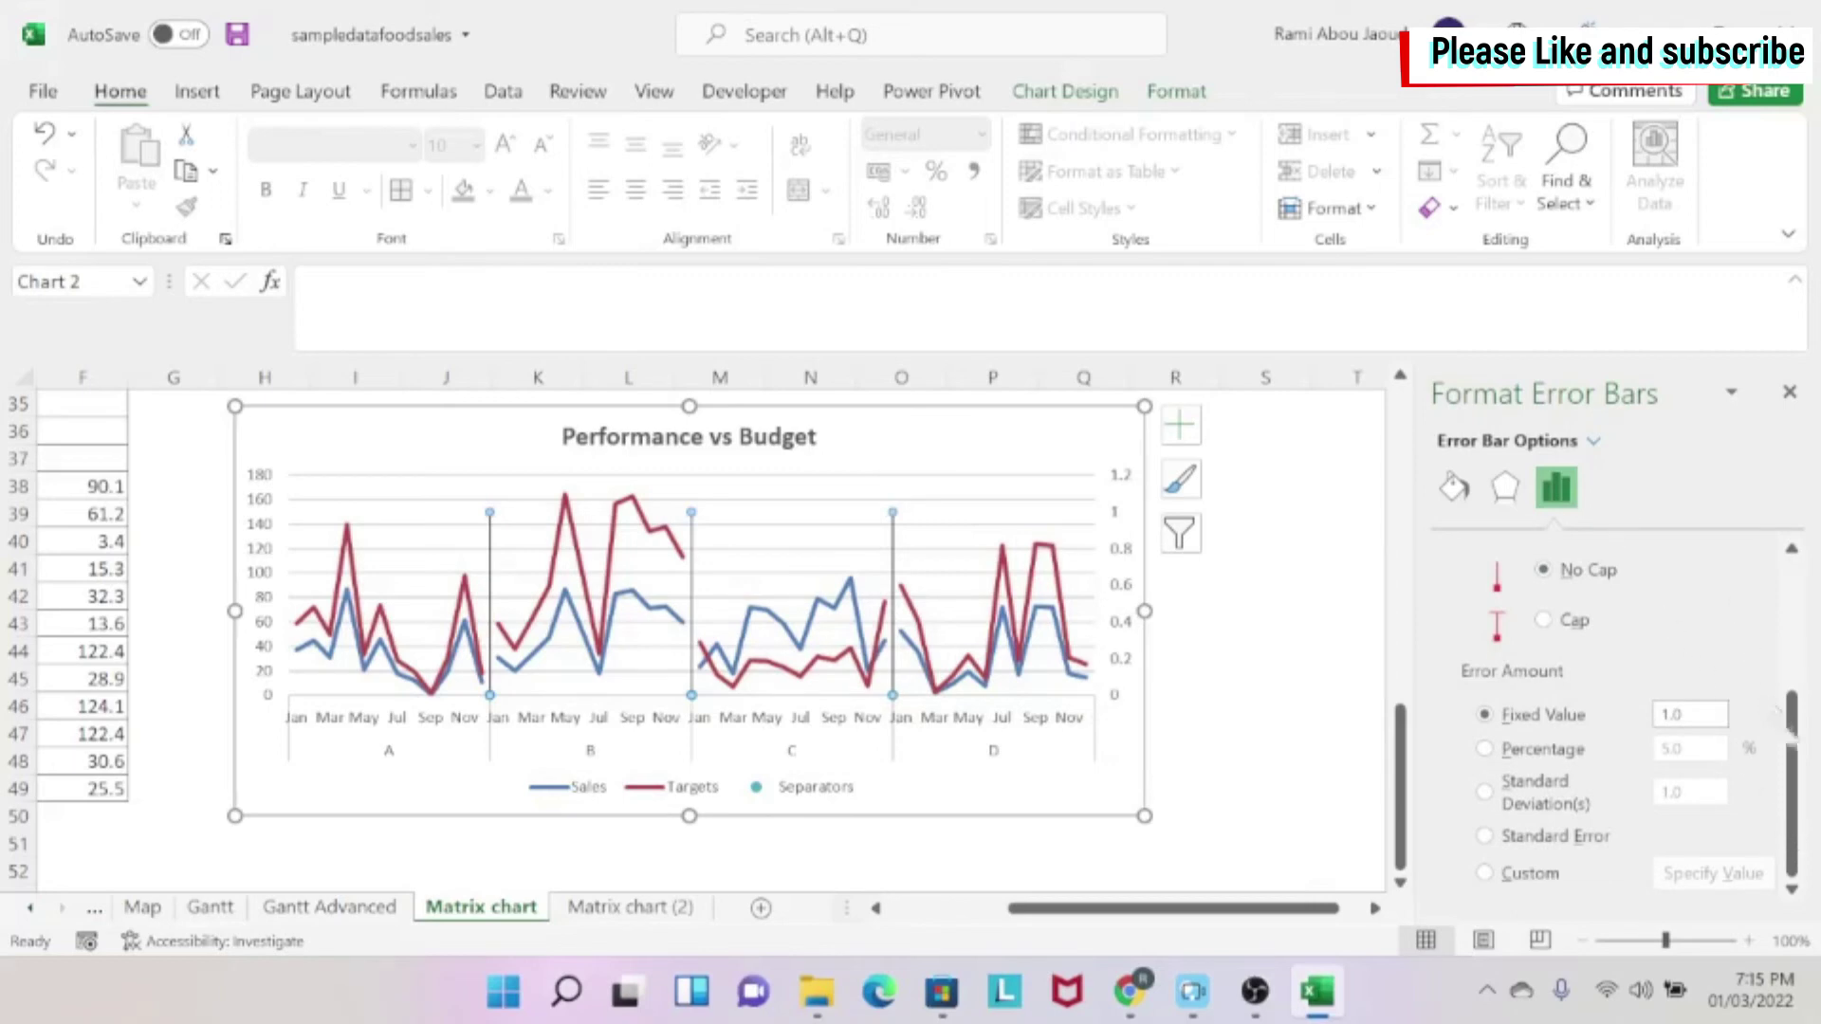
pyautogui.moveTo(1783, 723); pyautogui.dragTo(1790, 567)
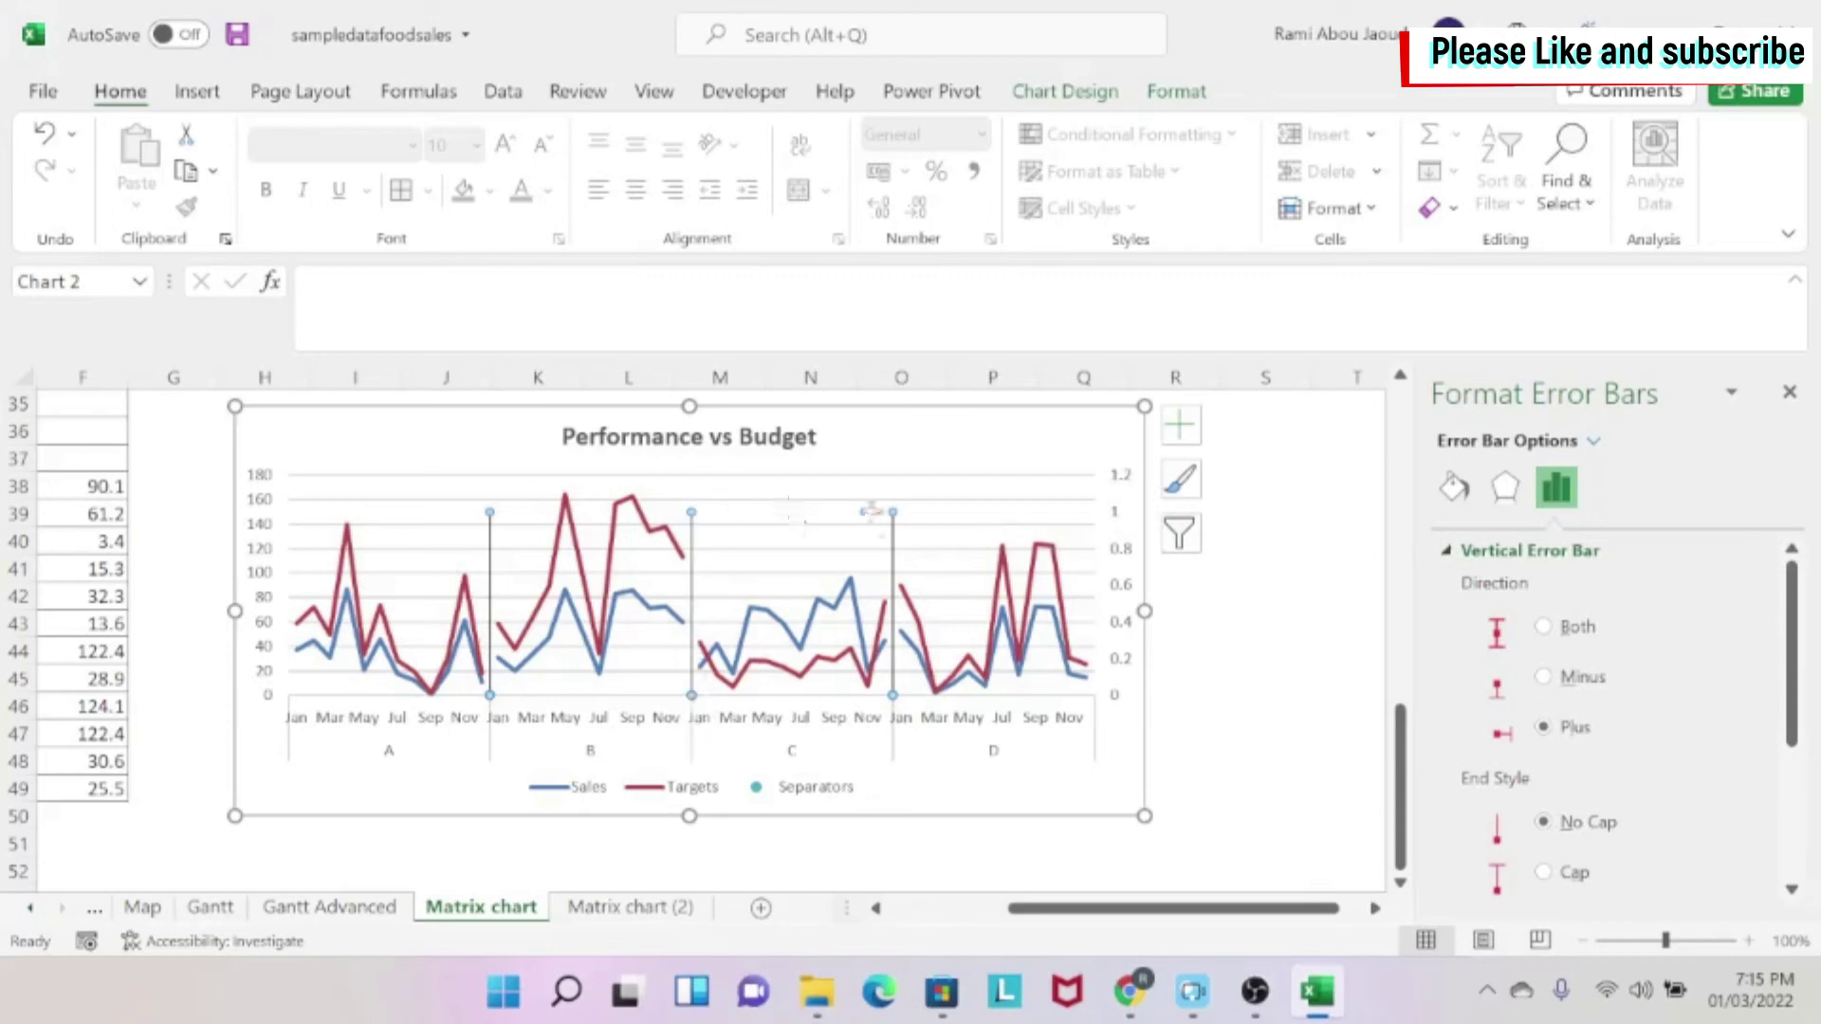
pyautogui.click(1119, 529)
# Set the secondary axis bounds to minimum 0 and maximum 1.
pyautogui.click(1123, 479)
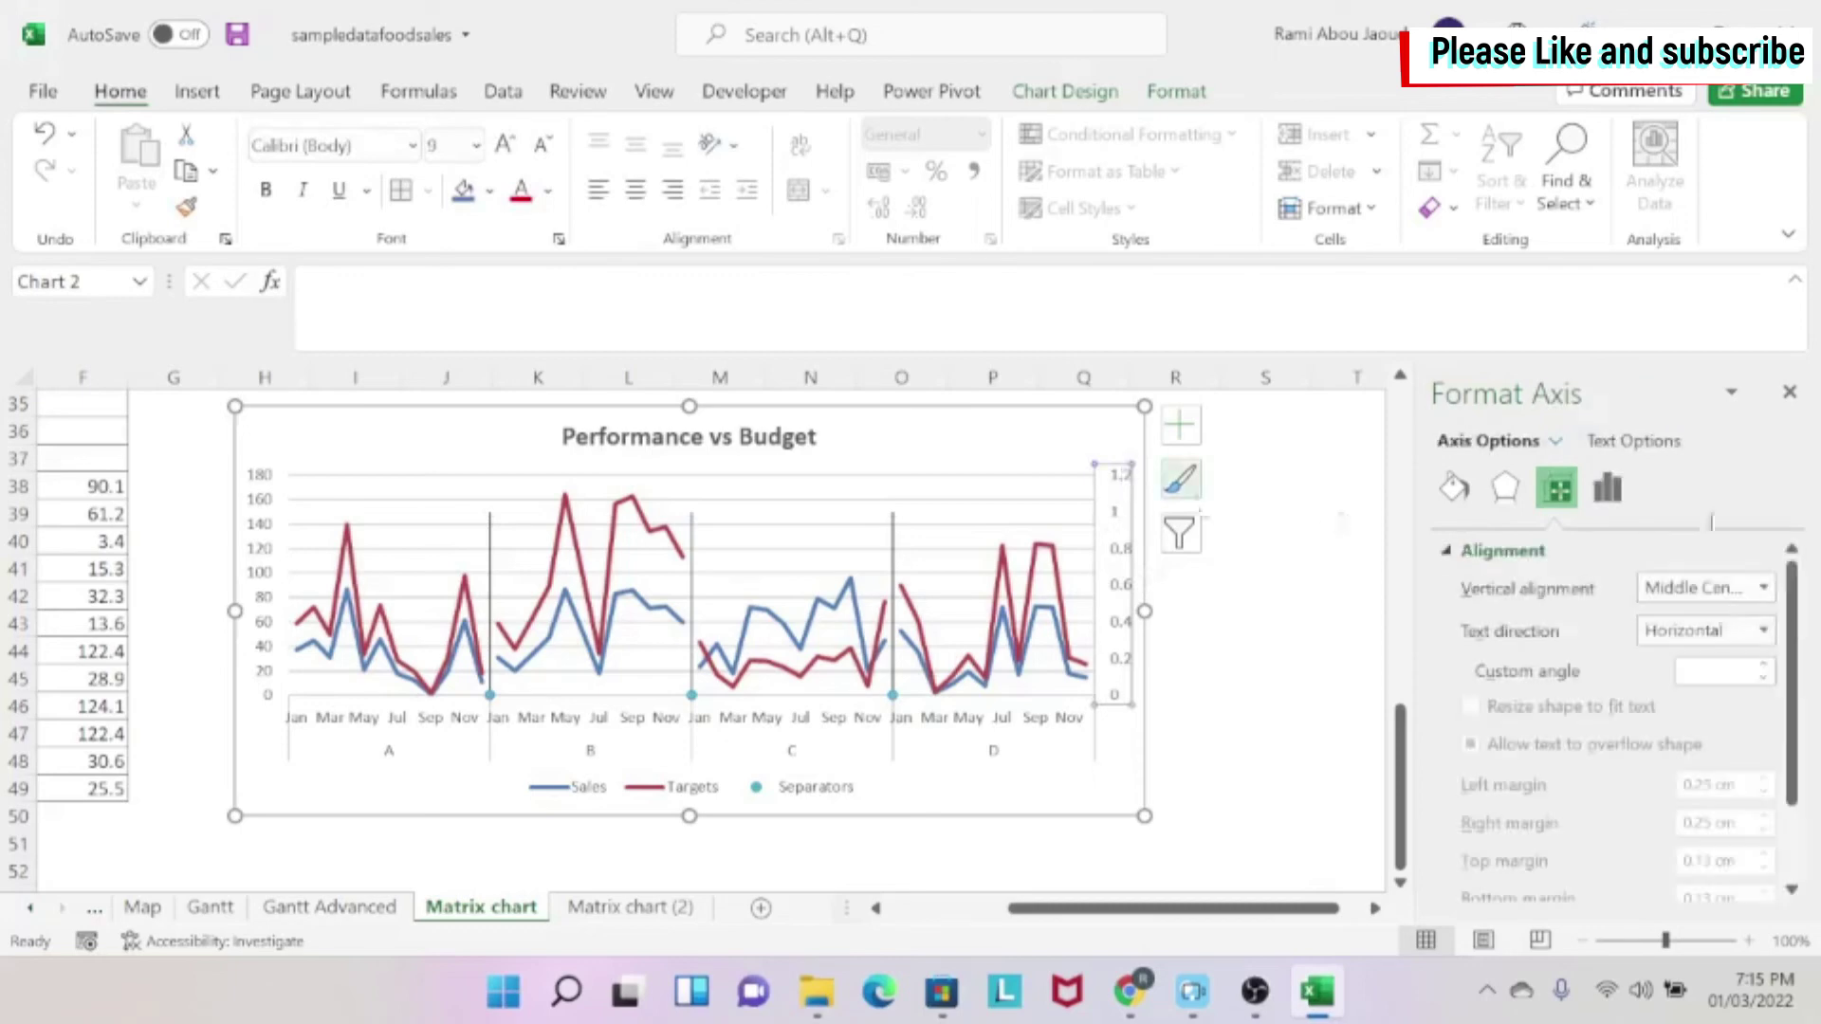
pyautogui.click(1608, 488)
pyautogui.click(1507, 550)
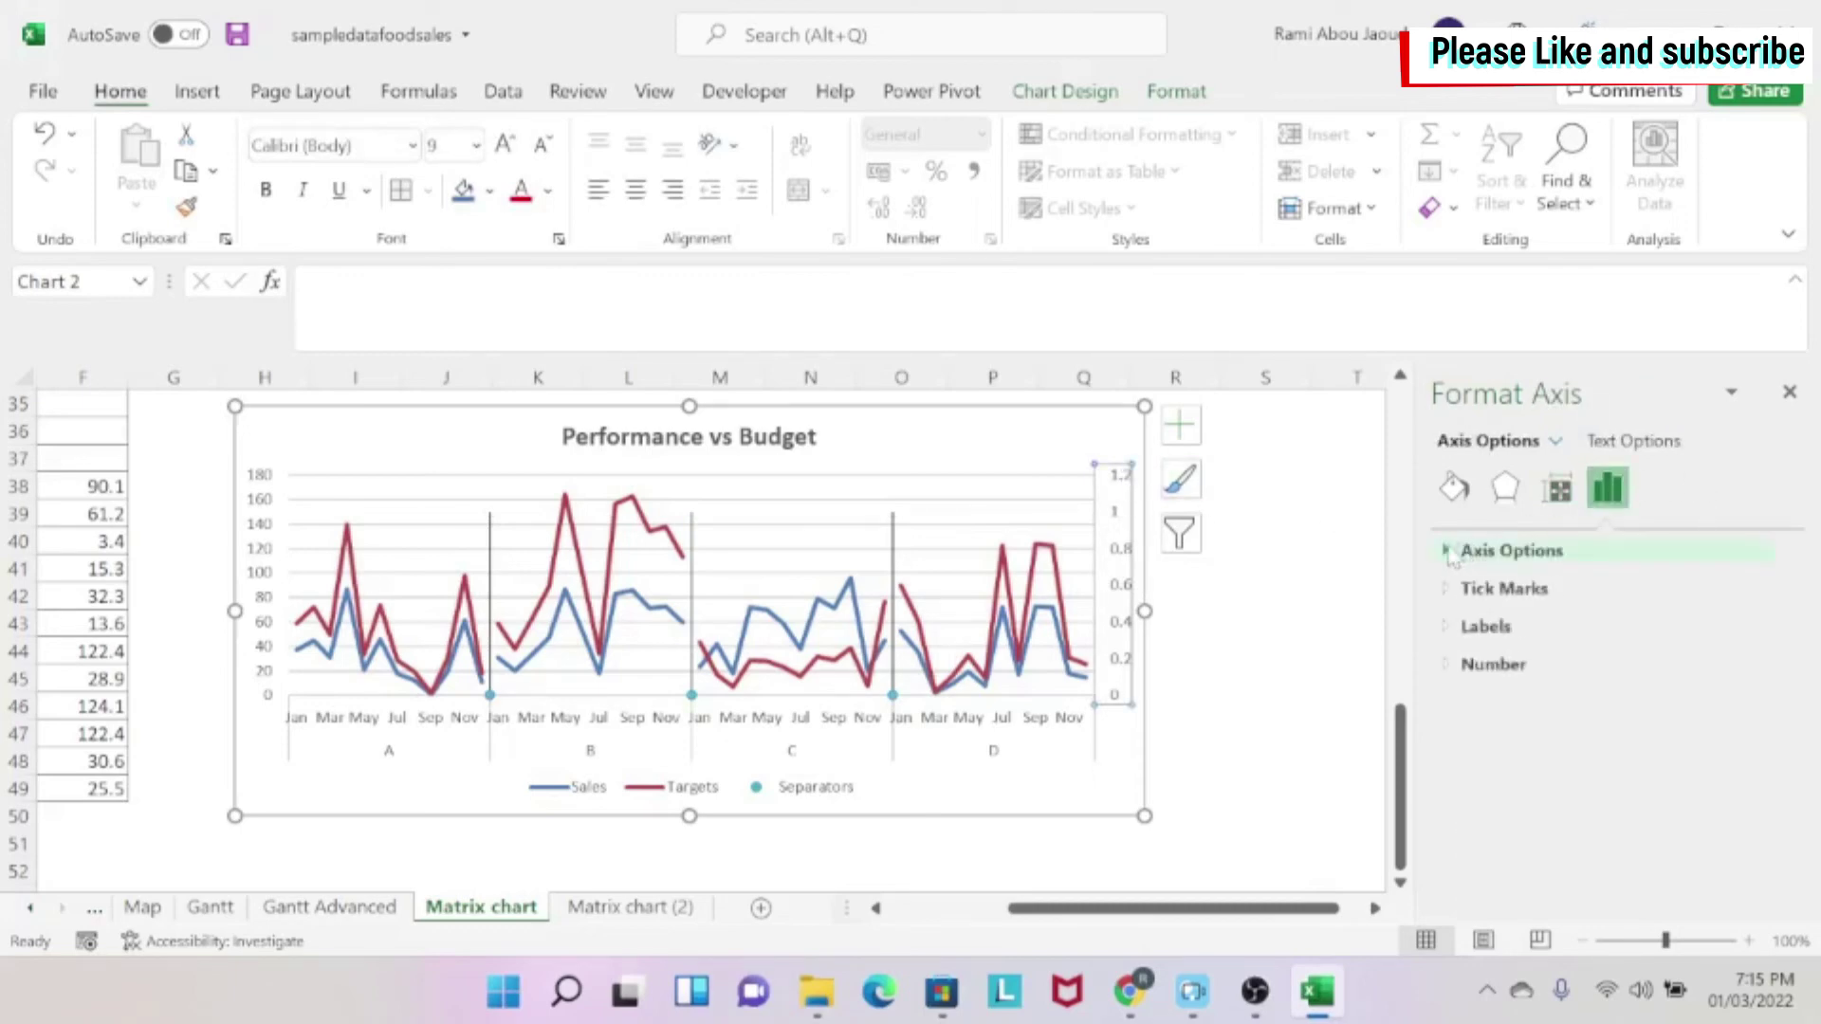
pyautogui.moveTo(1647, 623); pyautogui.dragTo(1555, 630)
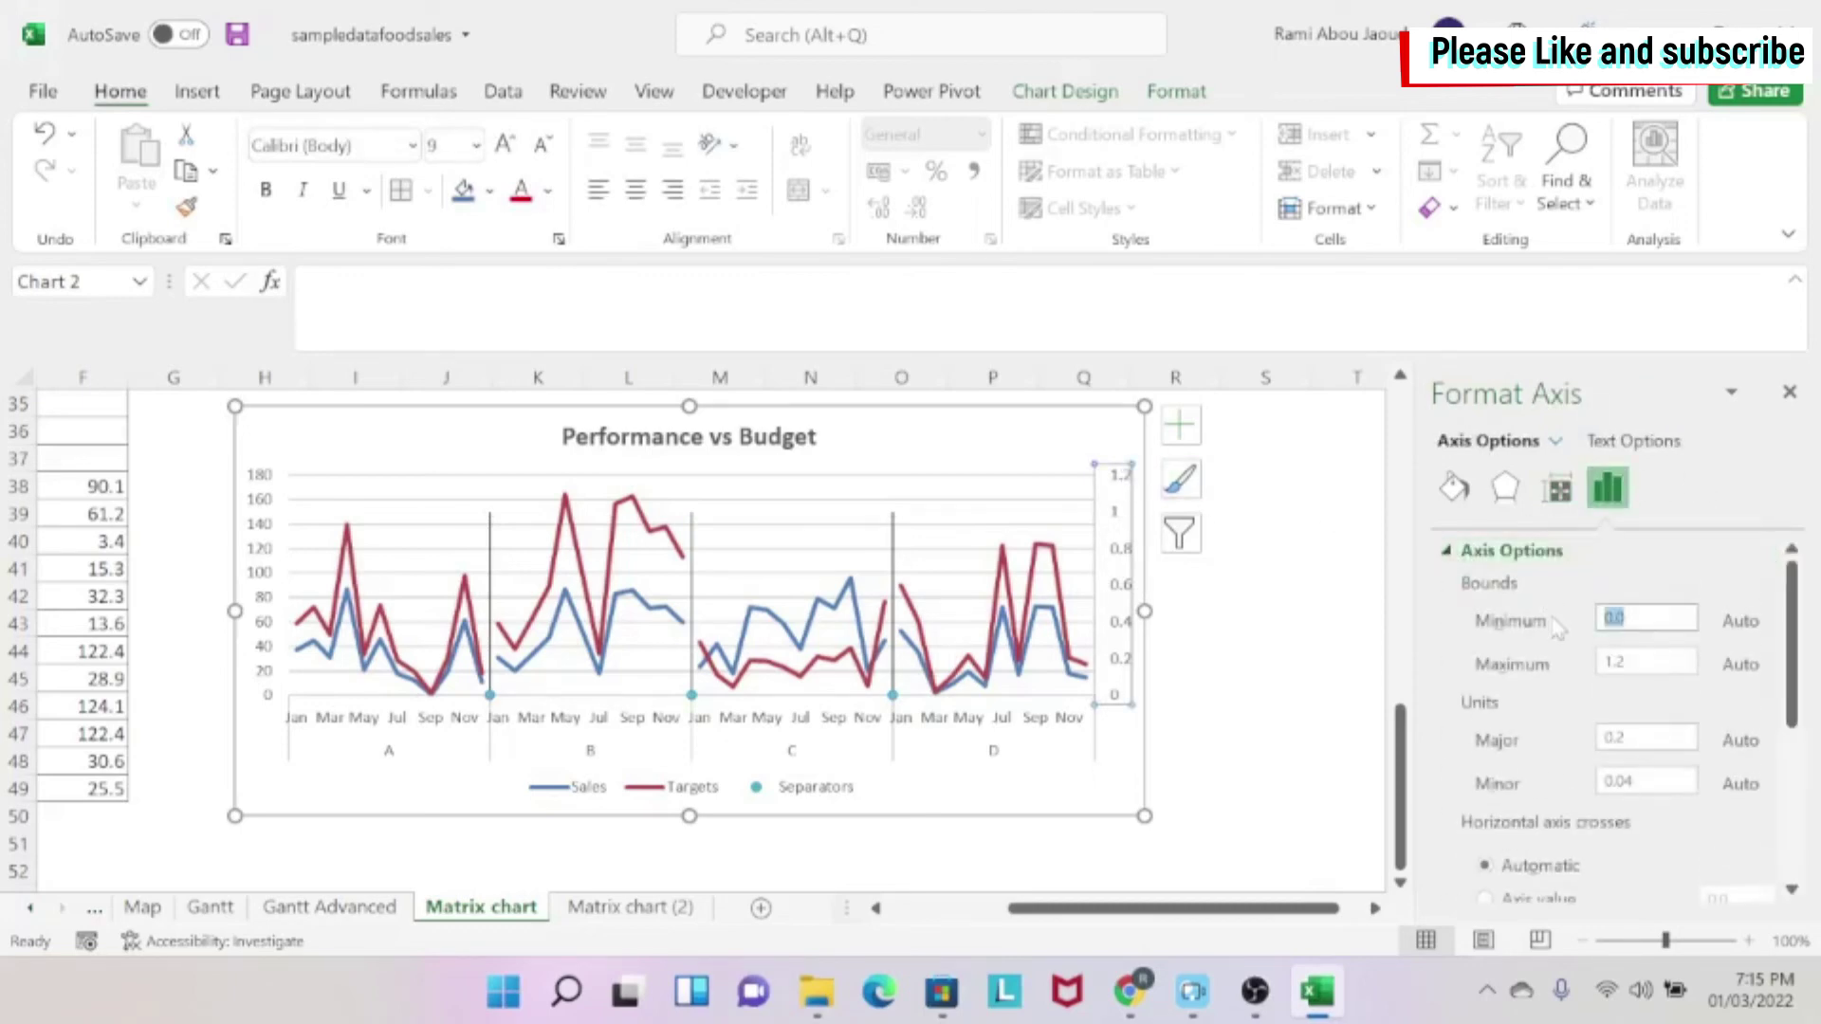
pyautogui.write('0')
pyautogui.press('Tab')
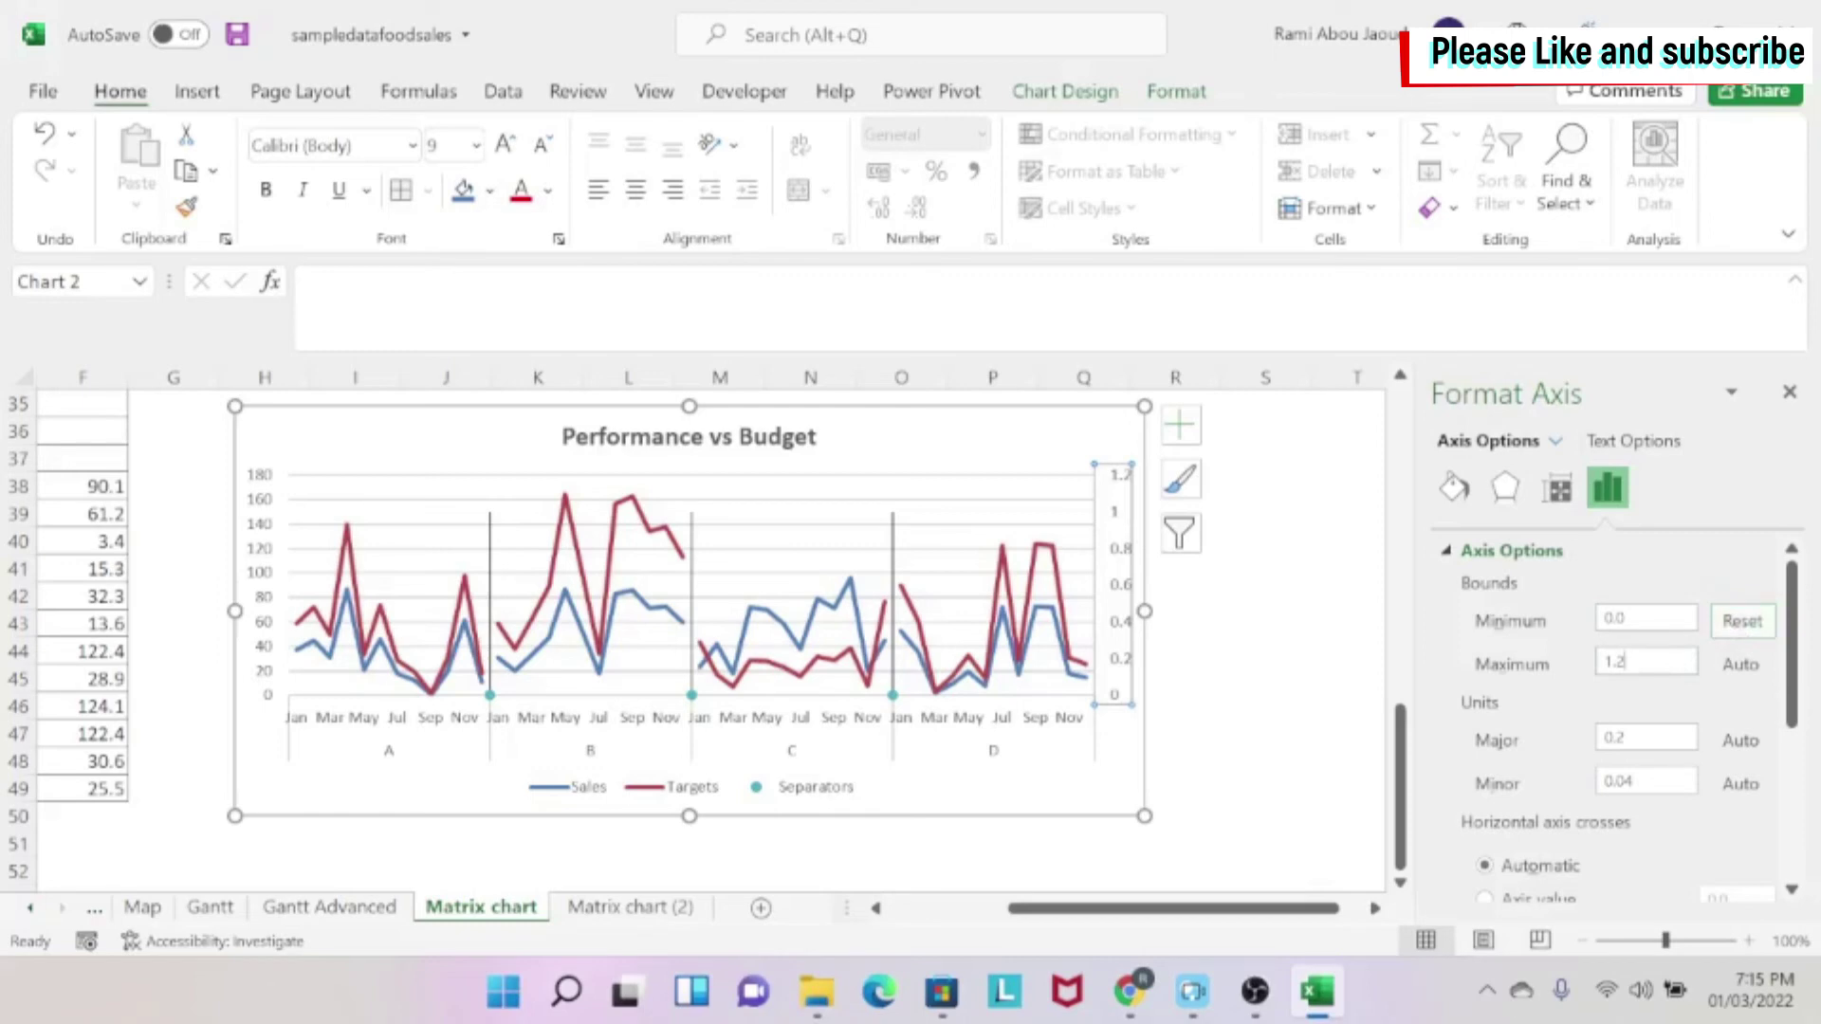
pyautogui.write('1')
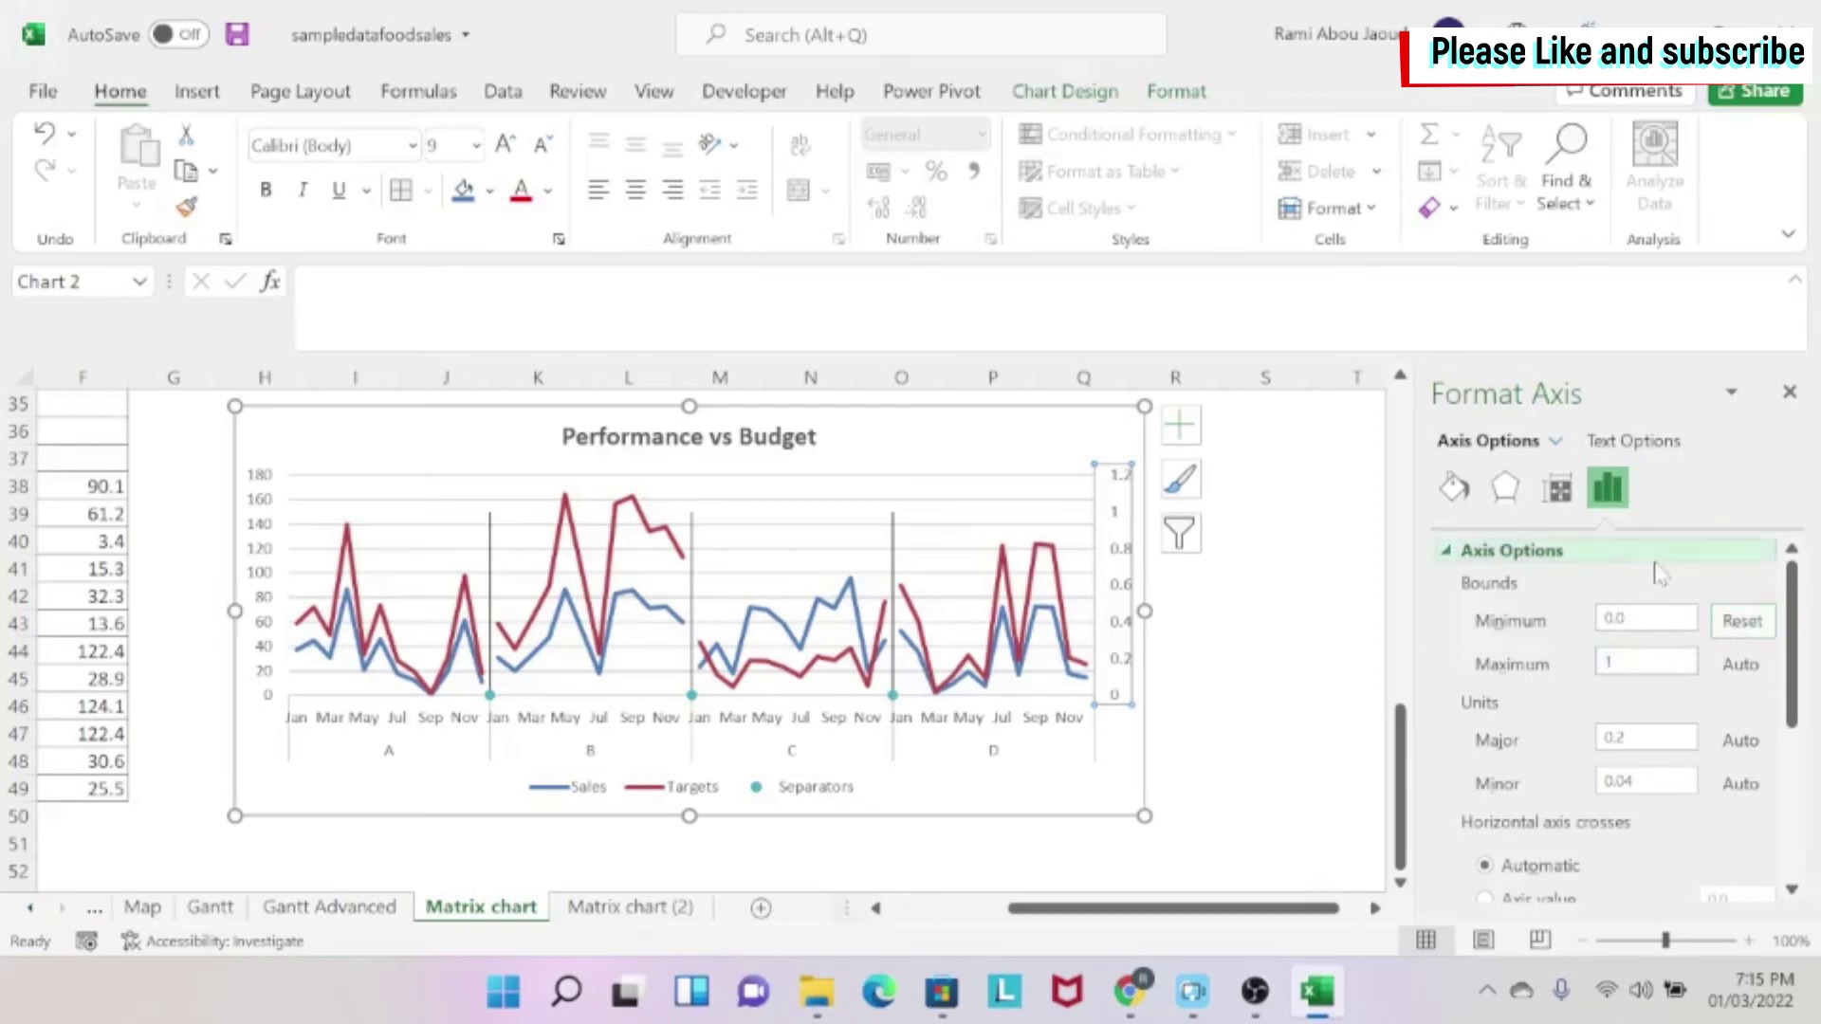
pyautogui.click(1657, 559)
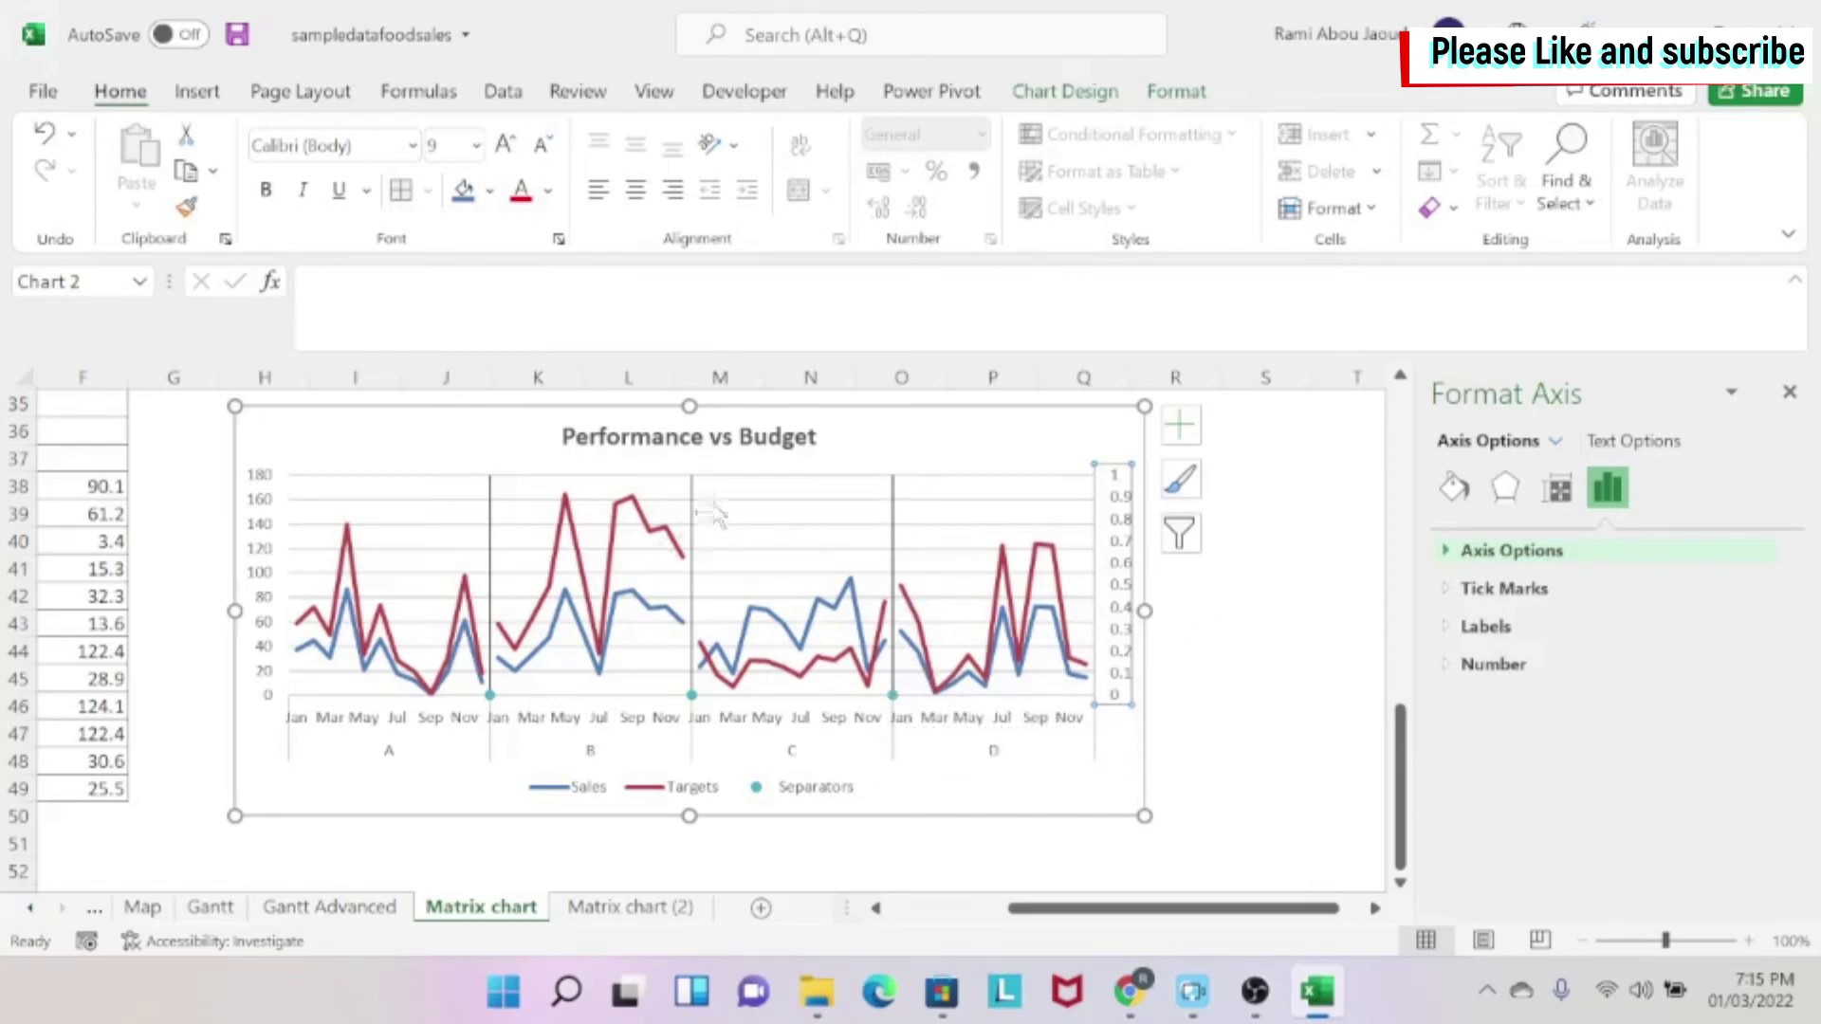
pyautogui.click(893, 534)
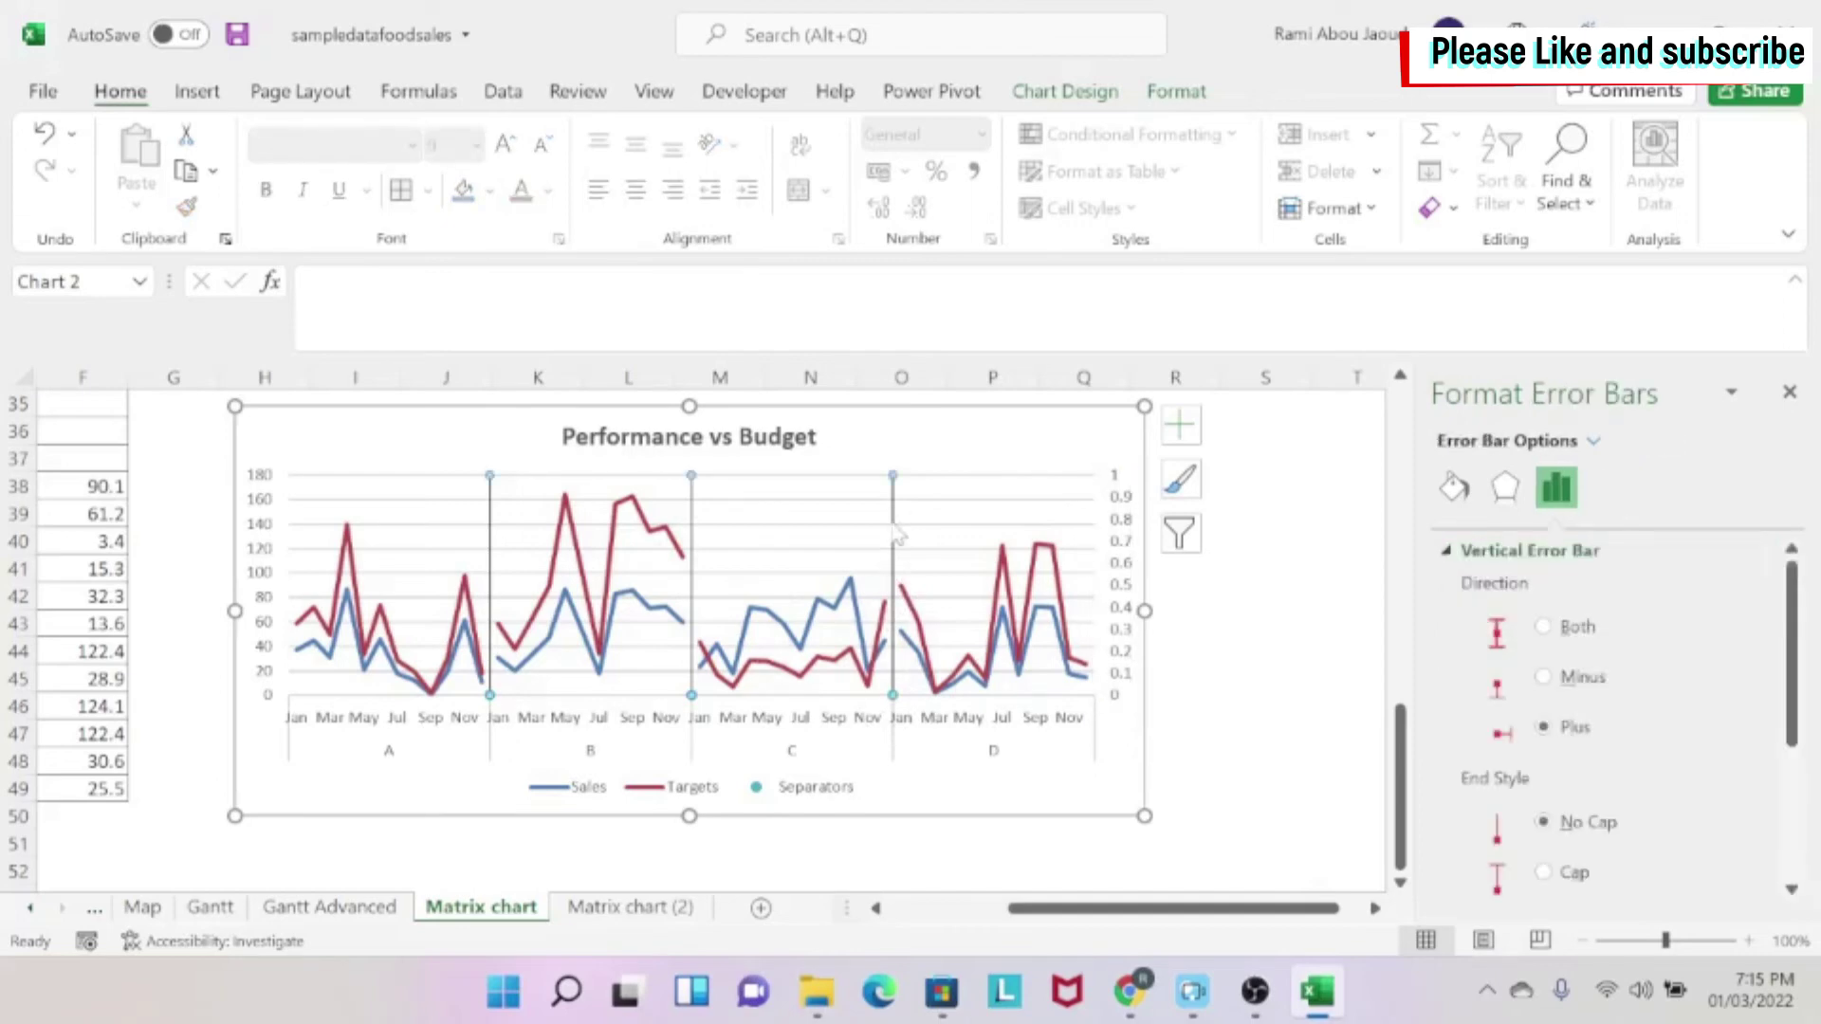
# Make the separator error bars solid grey lines 2.75 pt wide.
pyautogui.click(1454, 488)
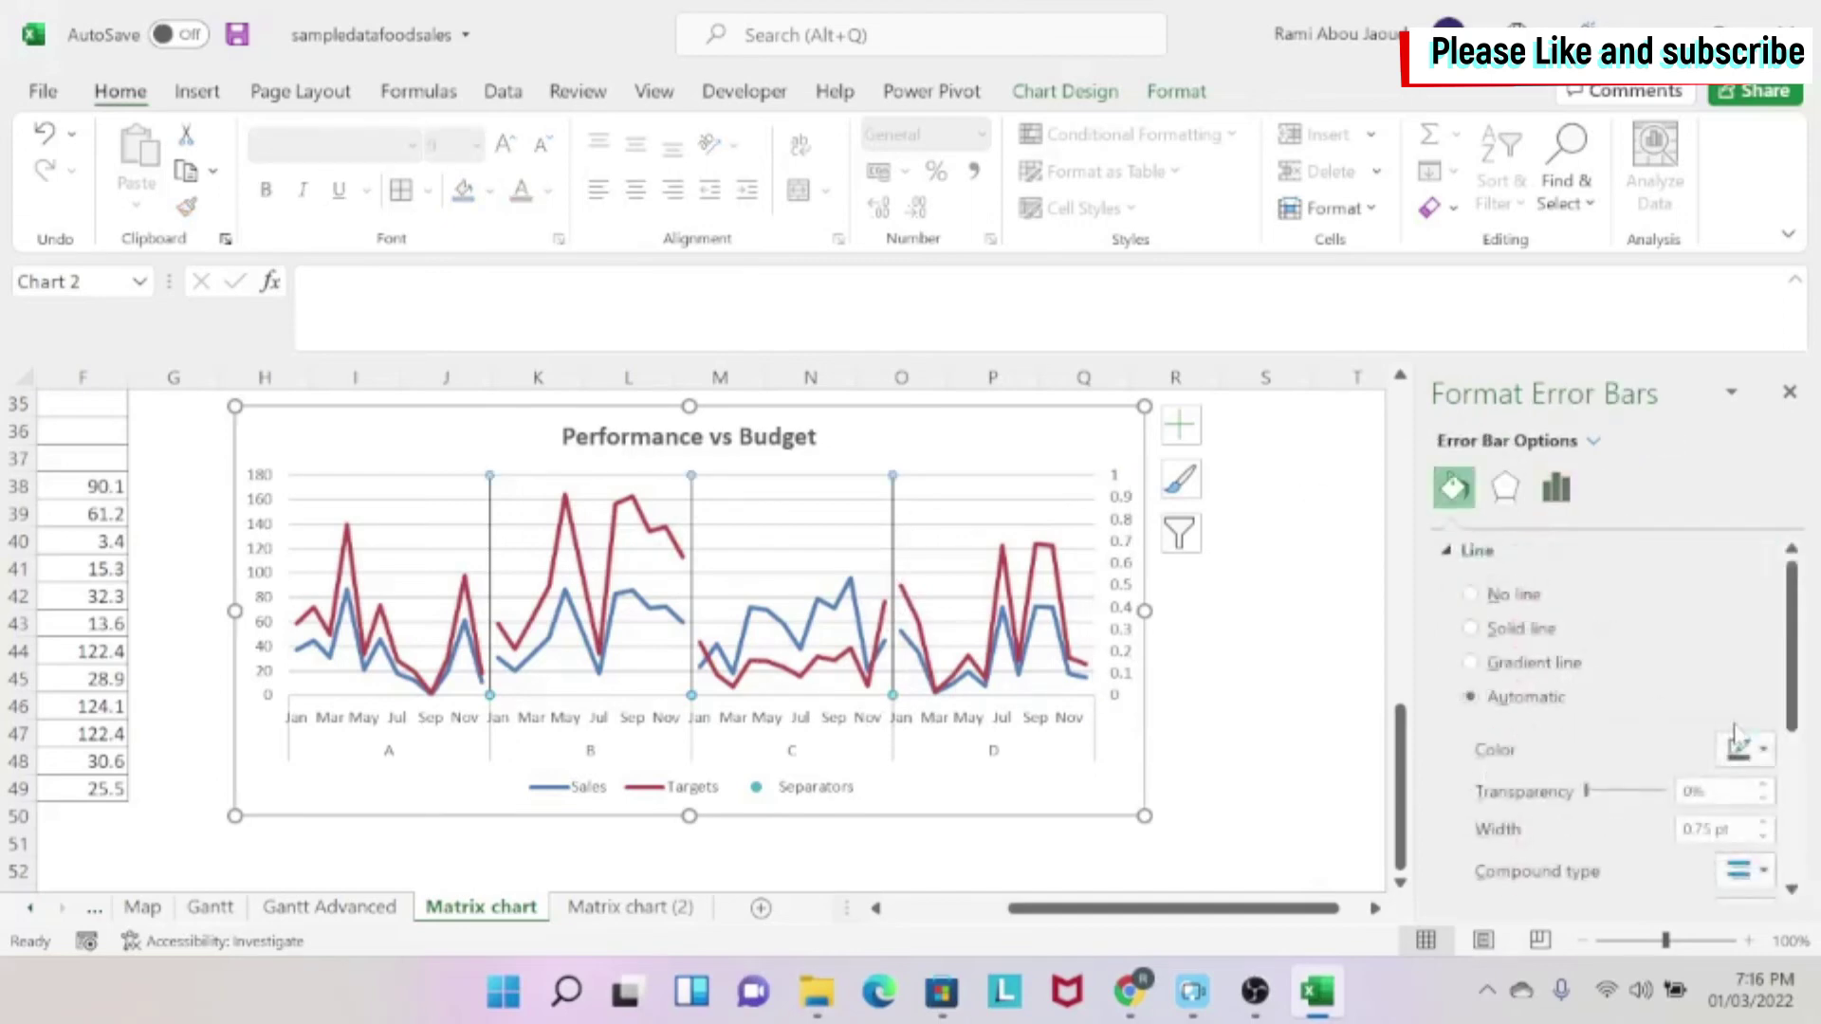
pyautogui.click(1761, 753)
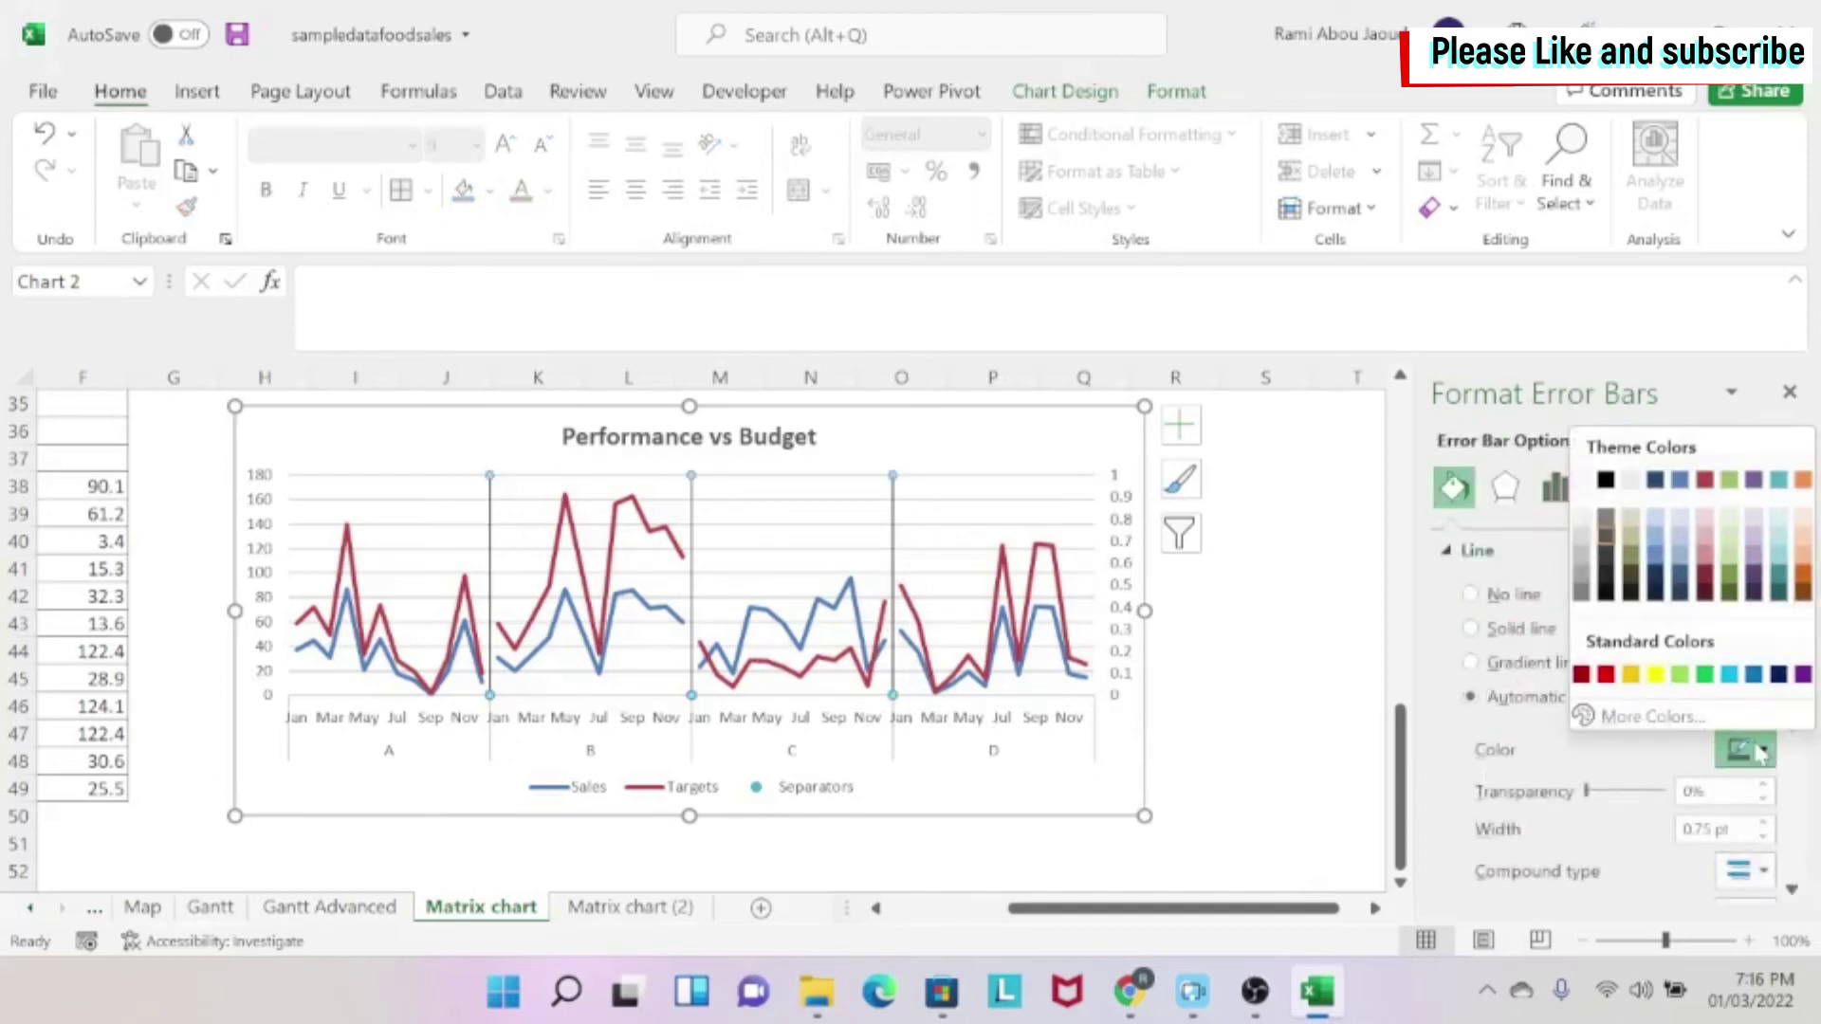
pyautogui.click(1582, 580)
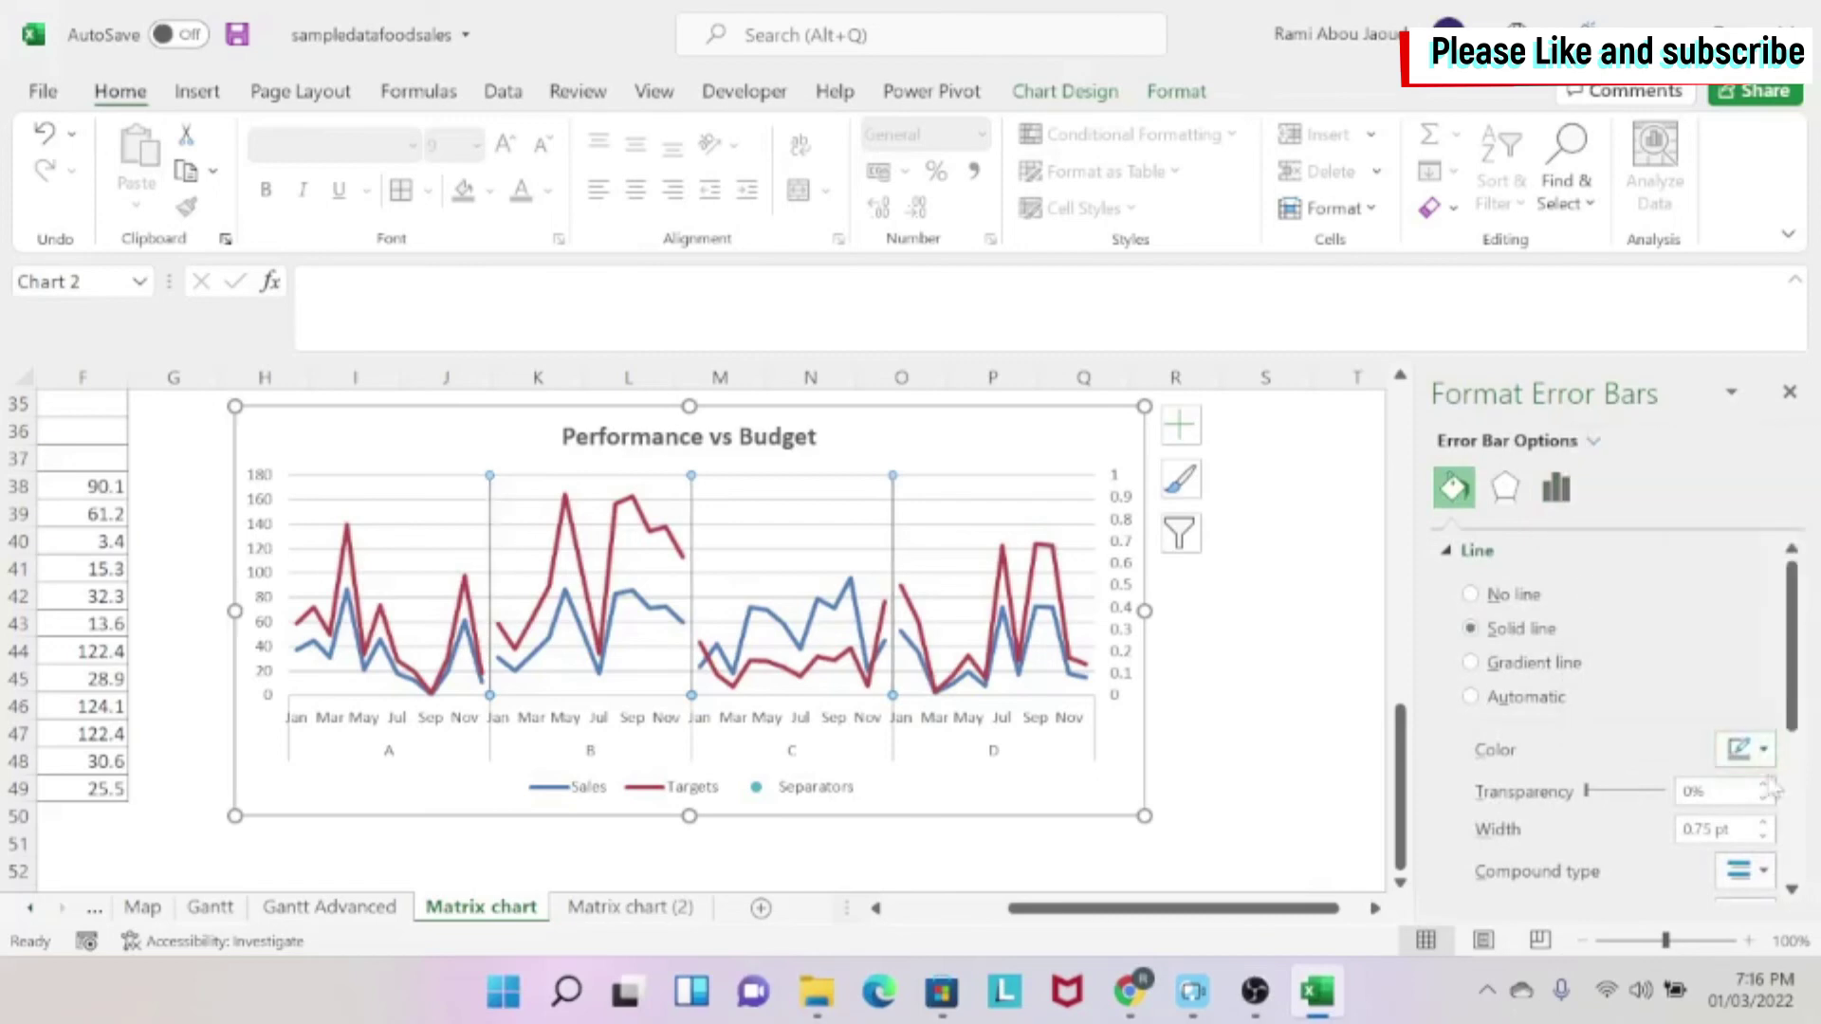
pyautogui.click(1766, 823)
pyautogui.click(1765, 823)
pyautogui.click(1766, 823)
pyautogui.click(1765, 823)
pyautogui.click(1766, 823)
pyautogui.click(1766, 823)
pyautogui.click(1766, 825)
pyautogui.click(1766, 825)
pyautogui.click(1765, 825)
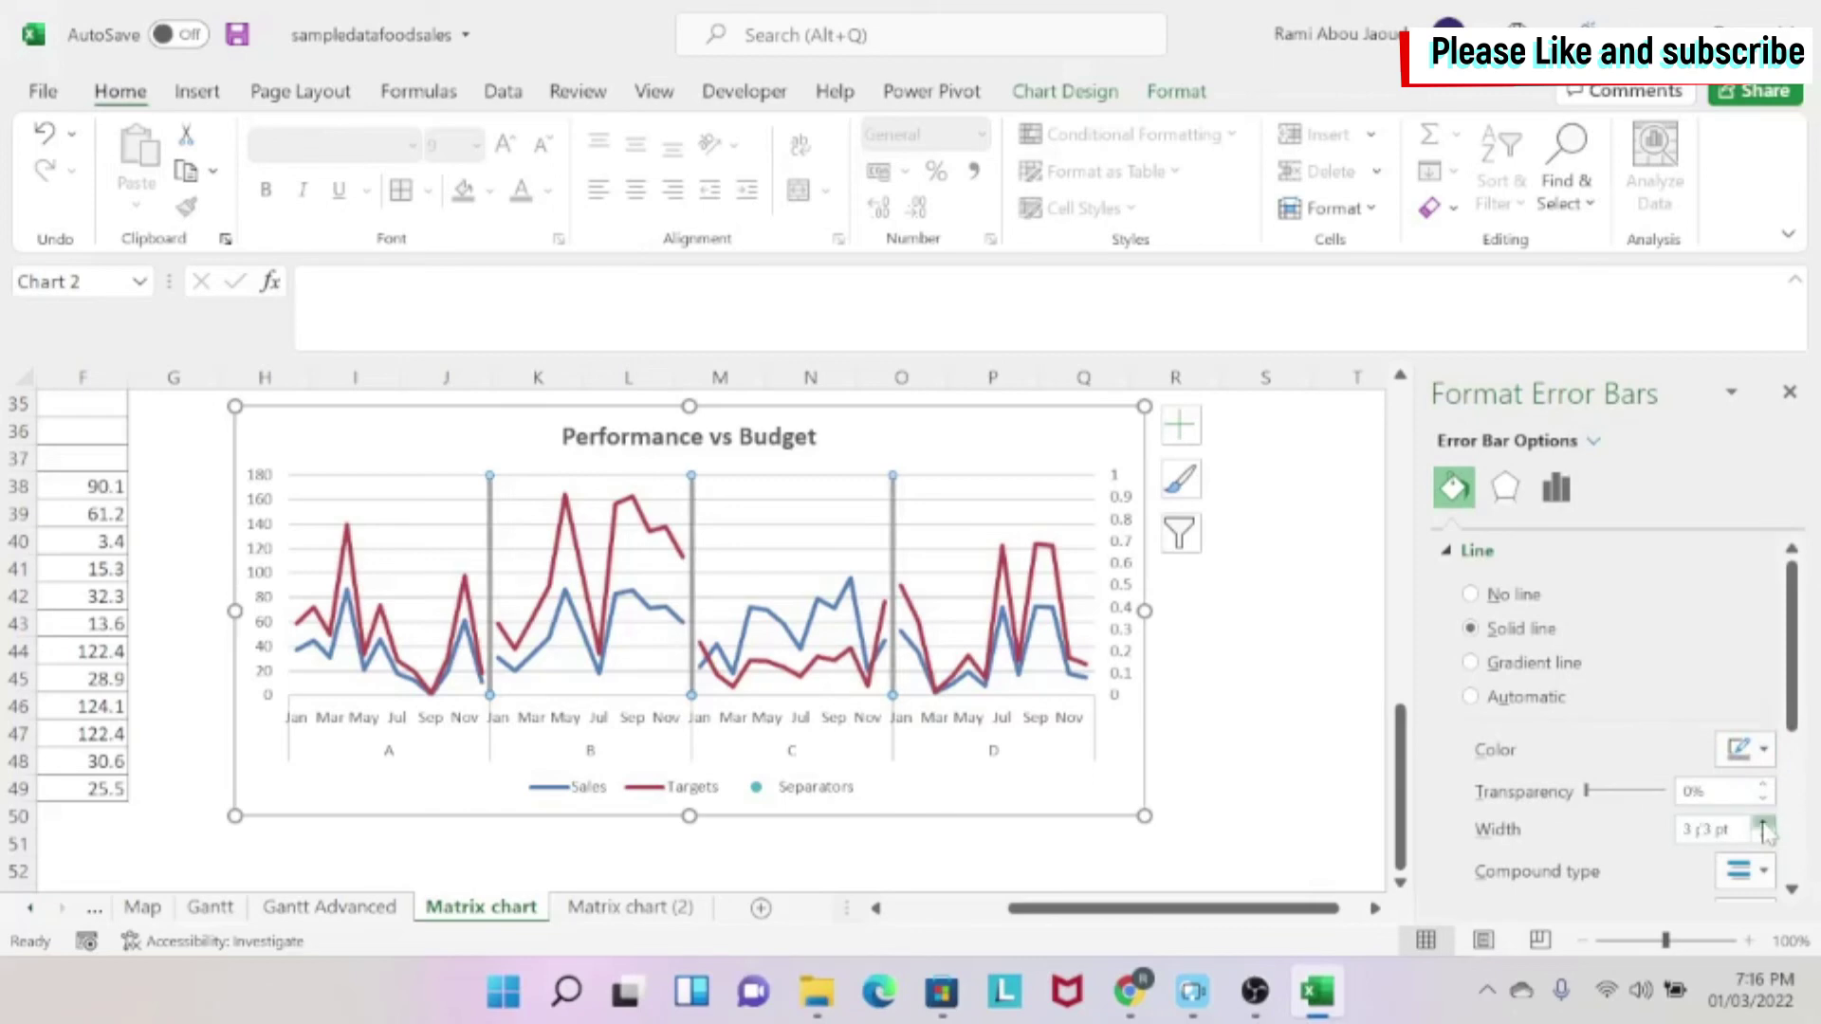
pyautogui.click(1766, 825)
pyautogui.click(1762, 837)
pyautogui.click(1762, 836)
# Bring up and dismiss the separator lines' shortcut options, then deselect the chart.
pyautogui.rightClick(490, 527)
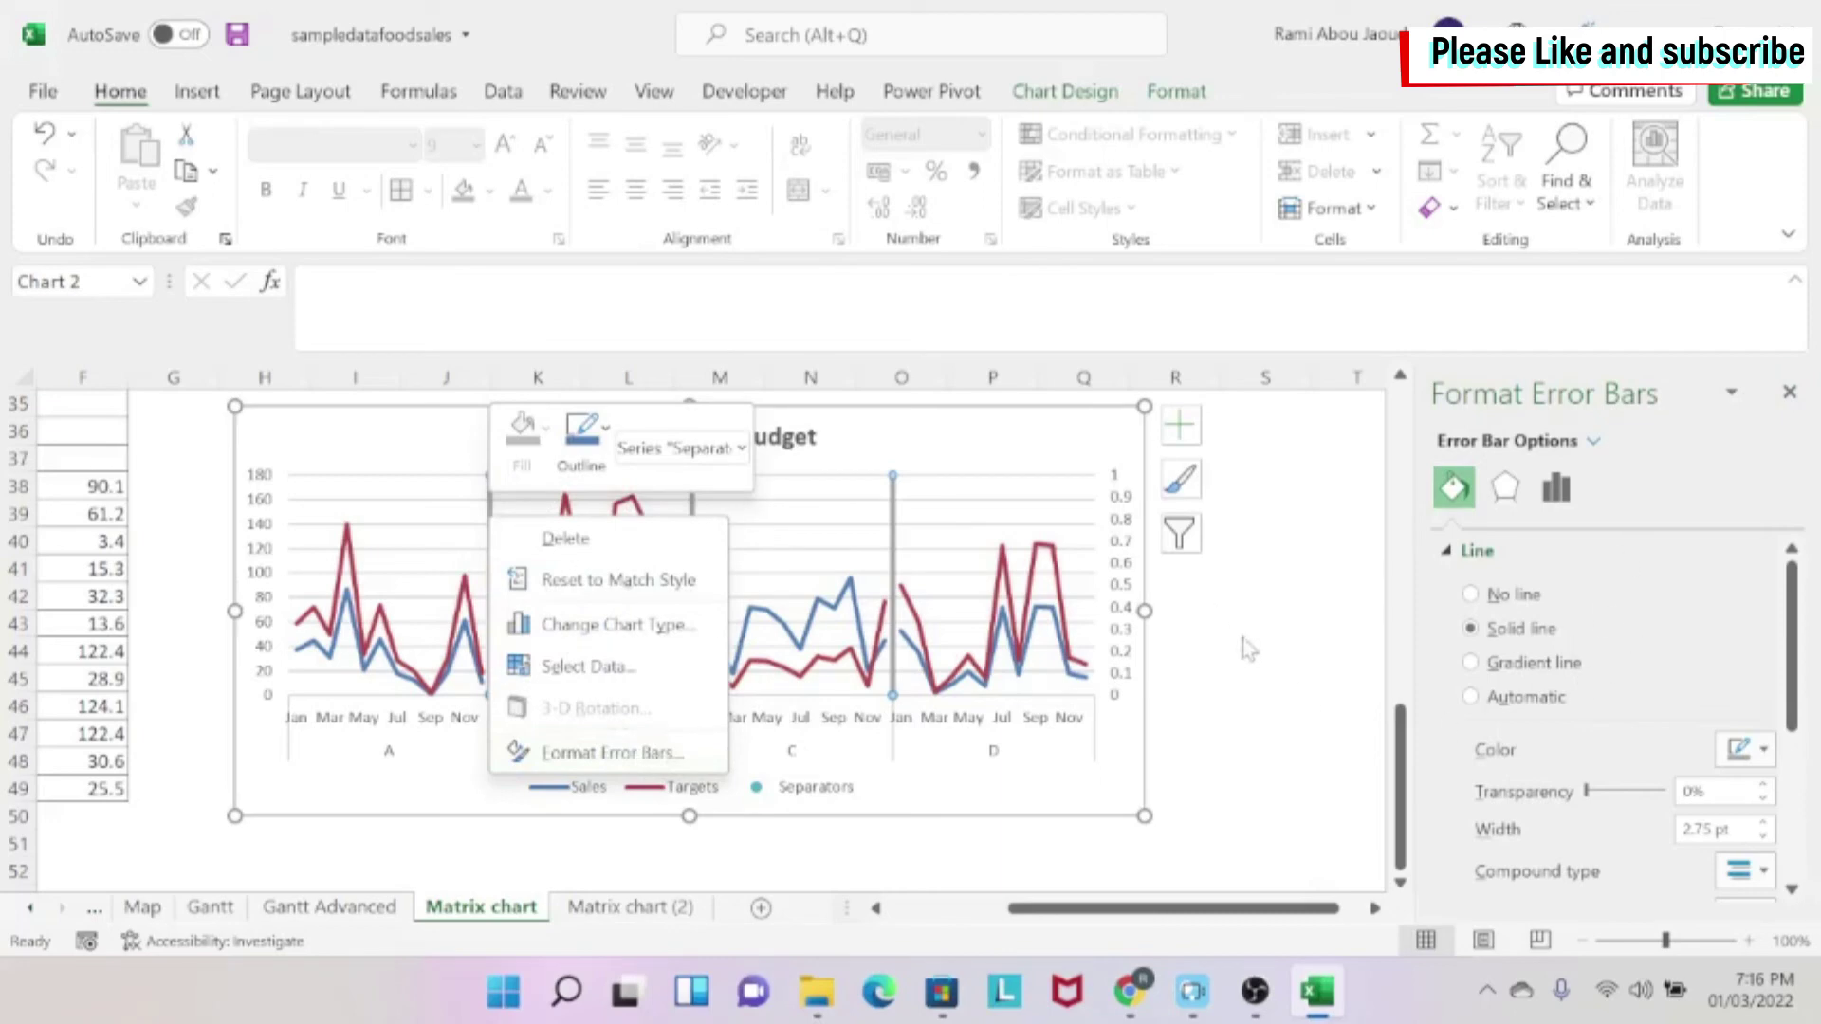
pyautogui.press('Escape')
pyautogui.click(1204, 730)
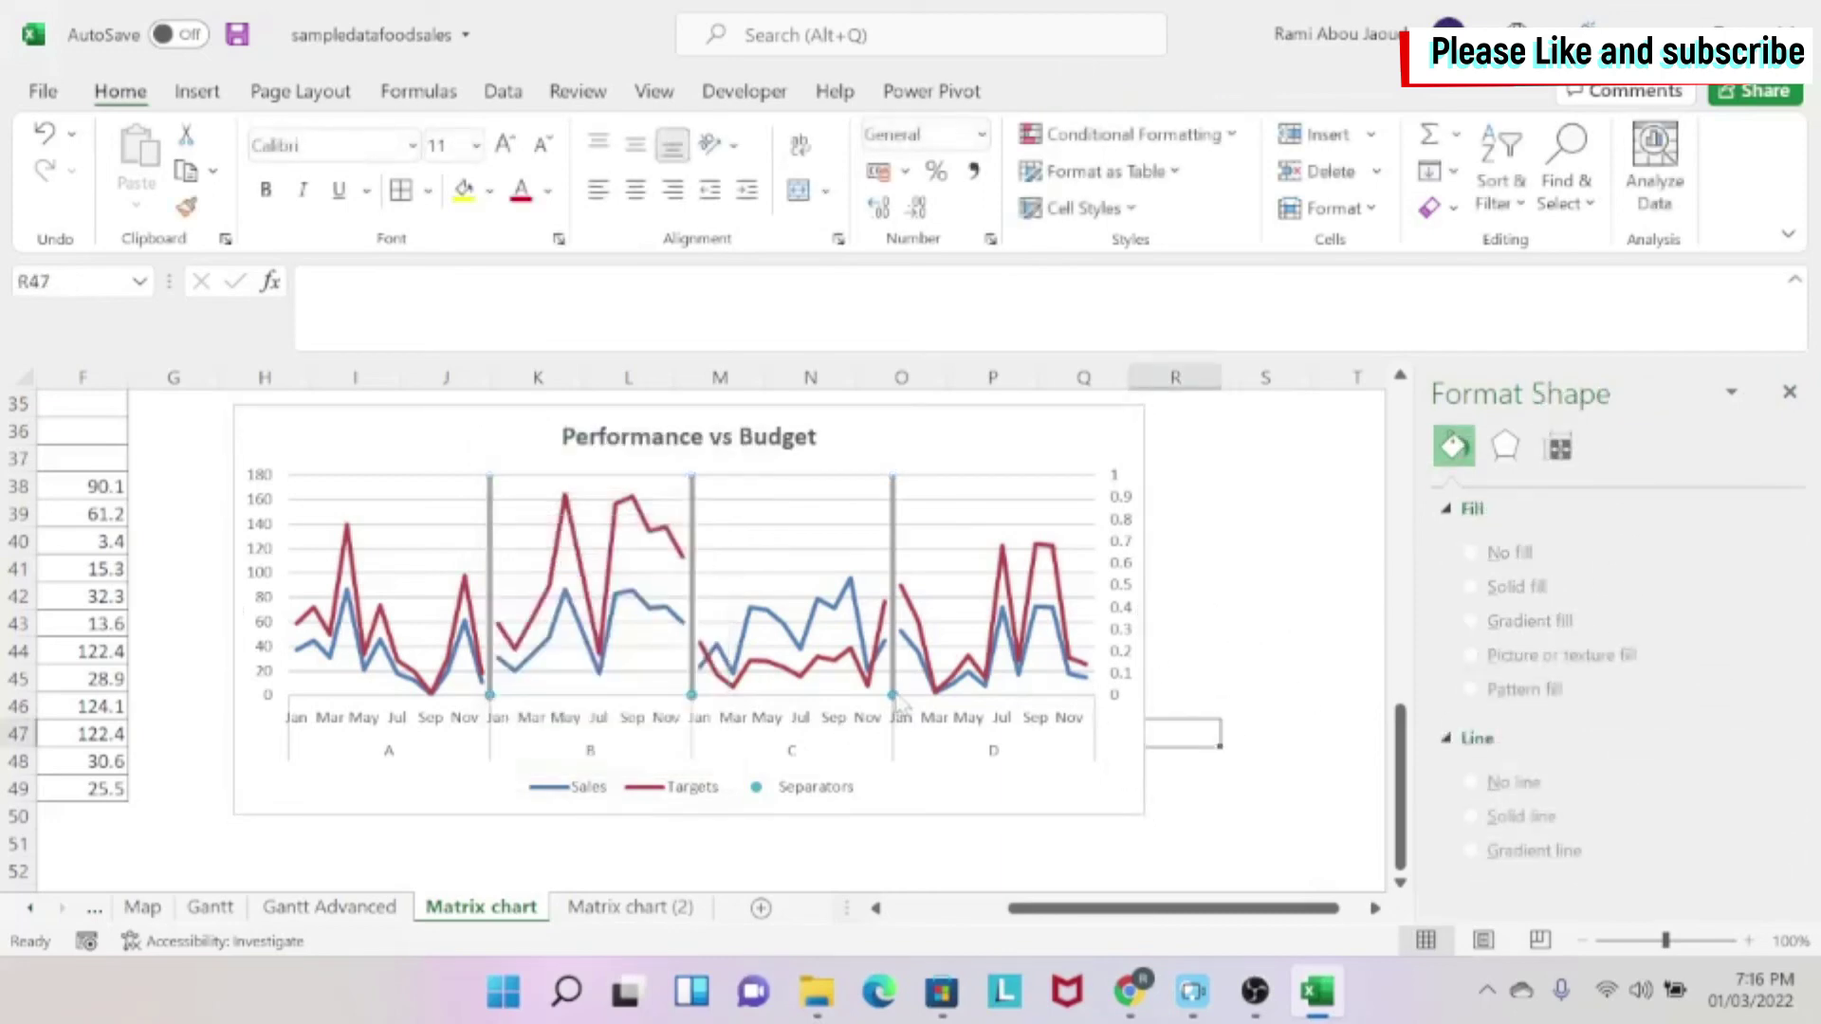
pyautogui.moveTo(894, 702)
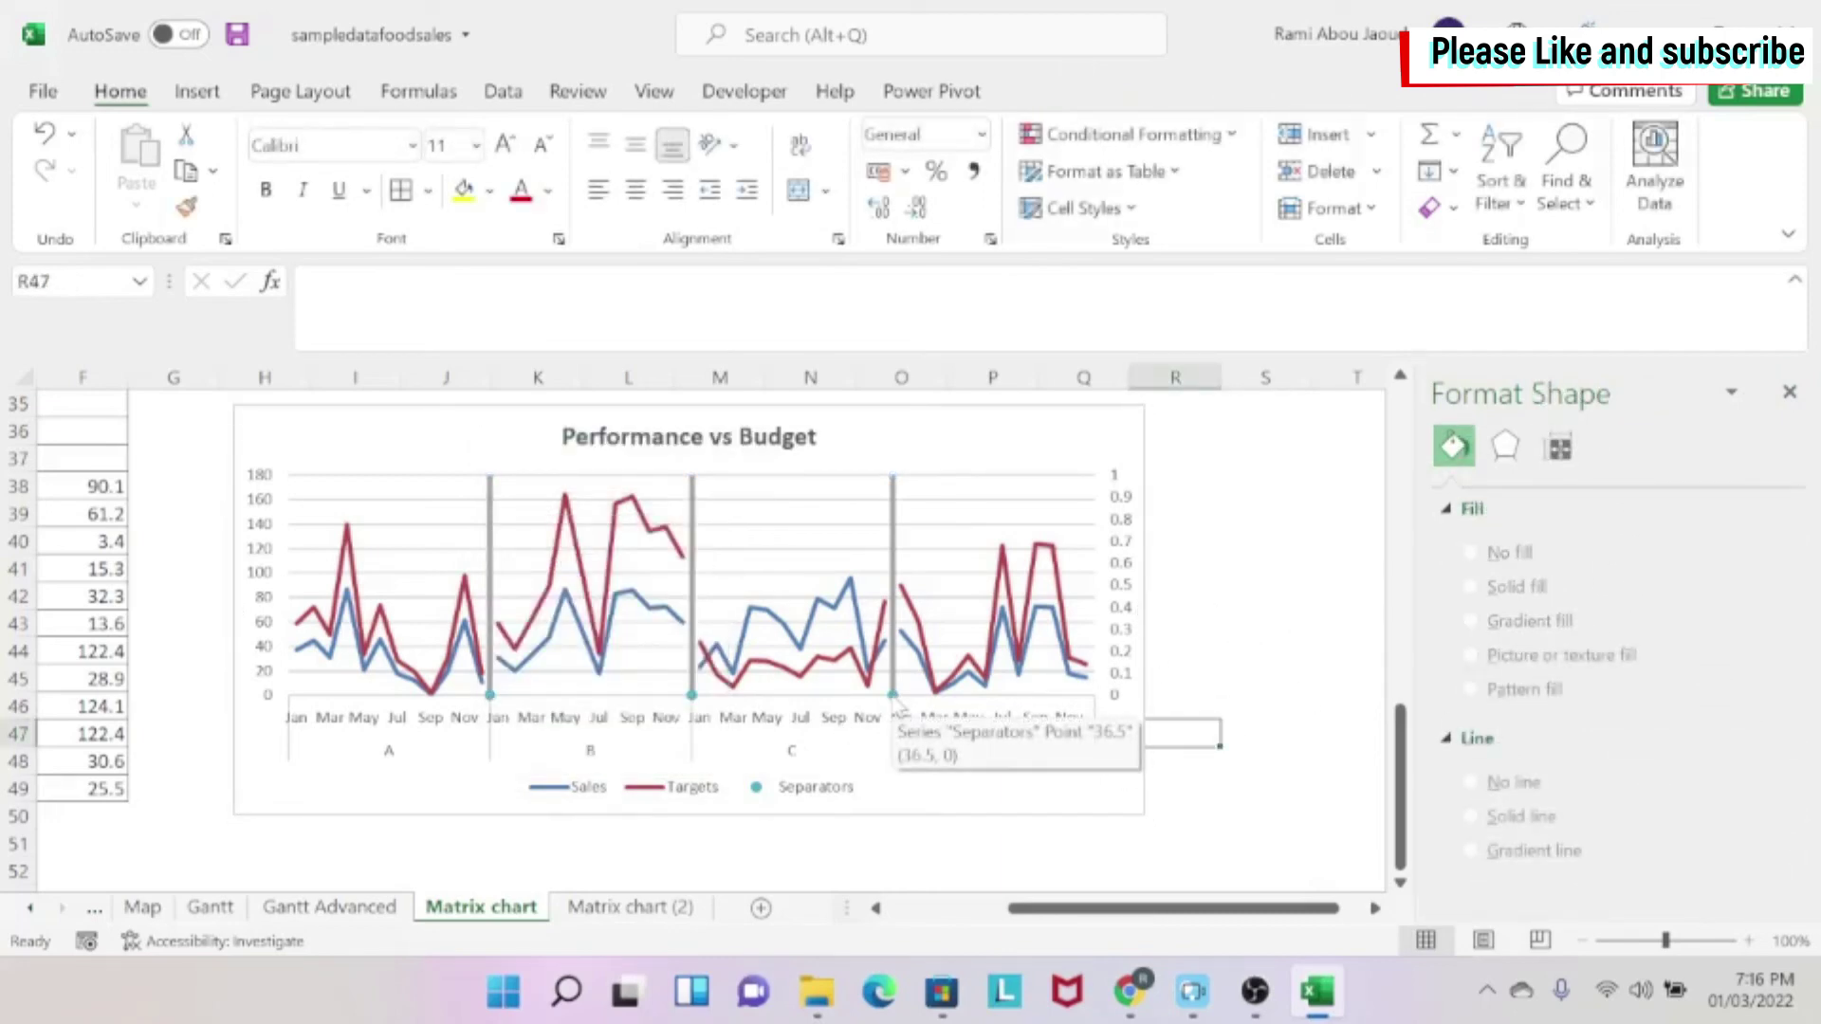
# Give the Separators markers No fill and No line border.
pyautogui.click(893, 697)
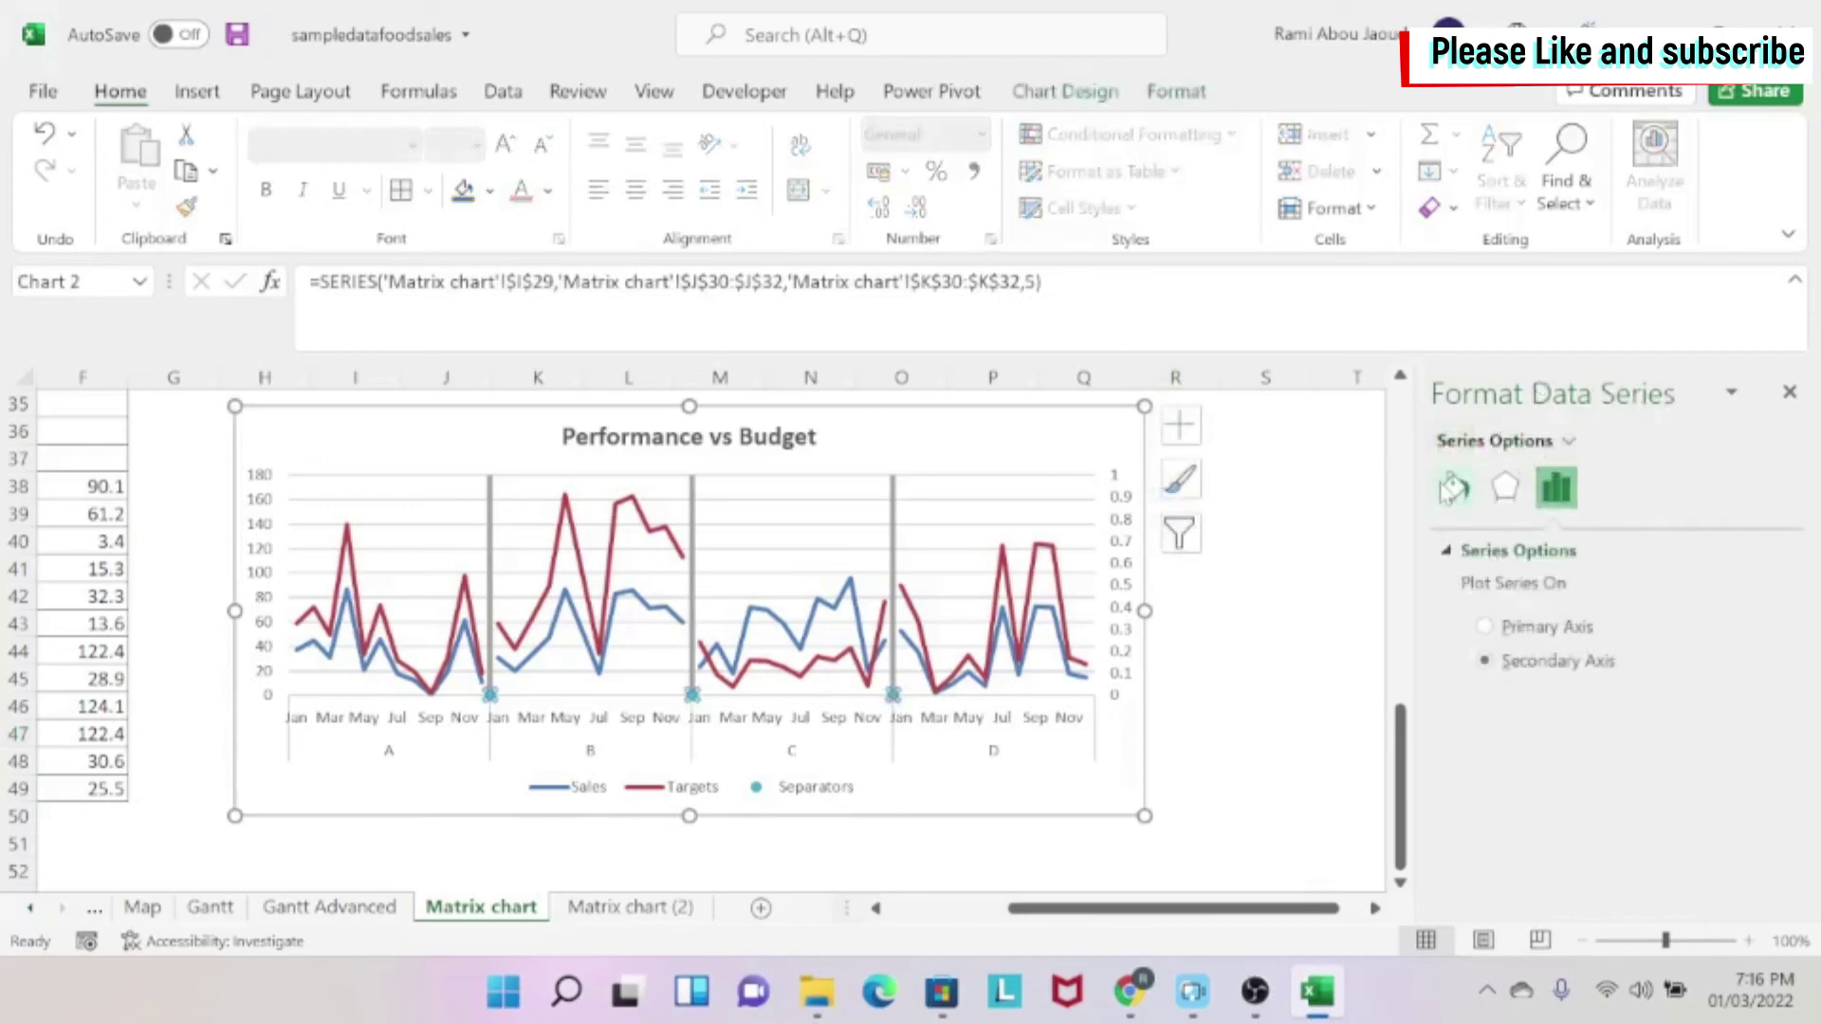
pyautogui.click(1451, 488)
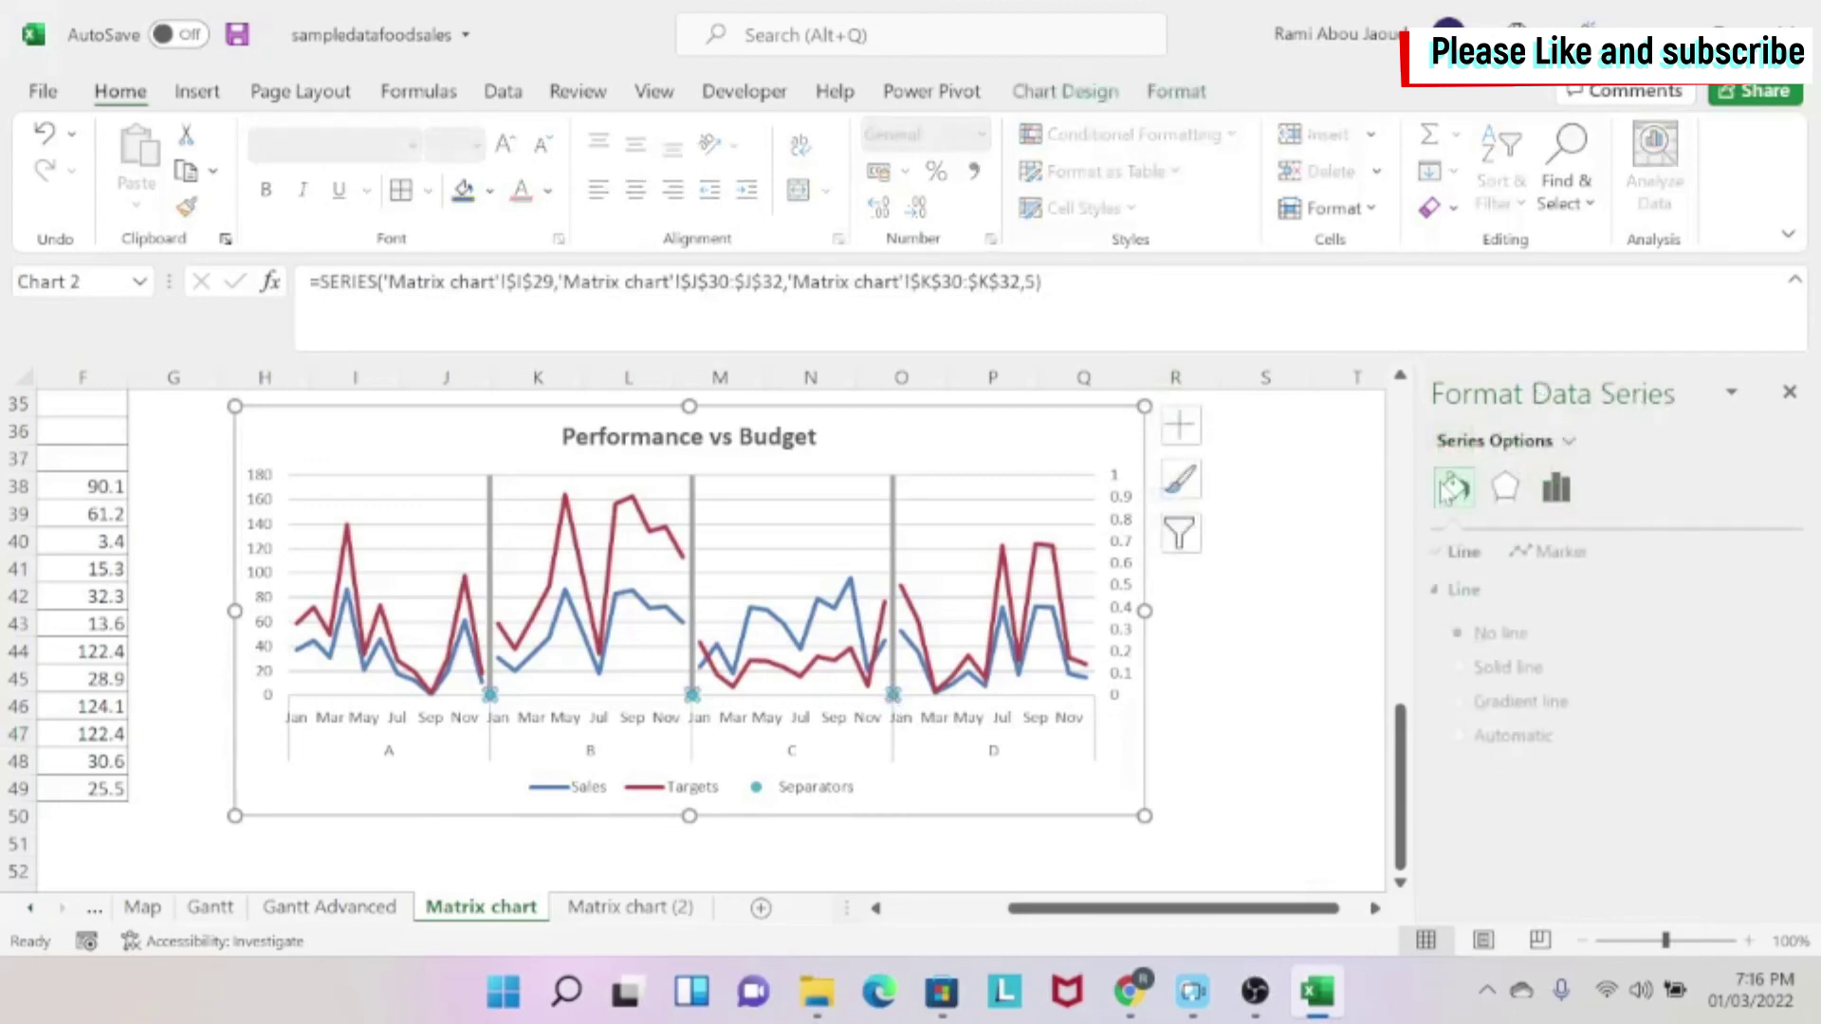
pyautogui.click(1560, 558)
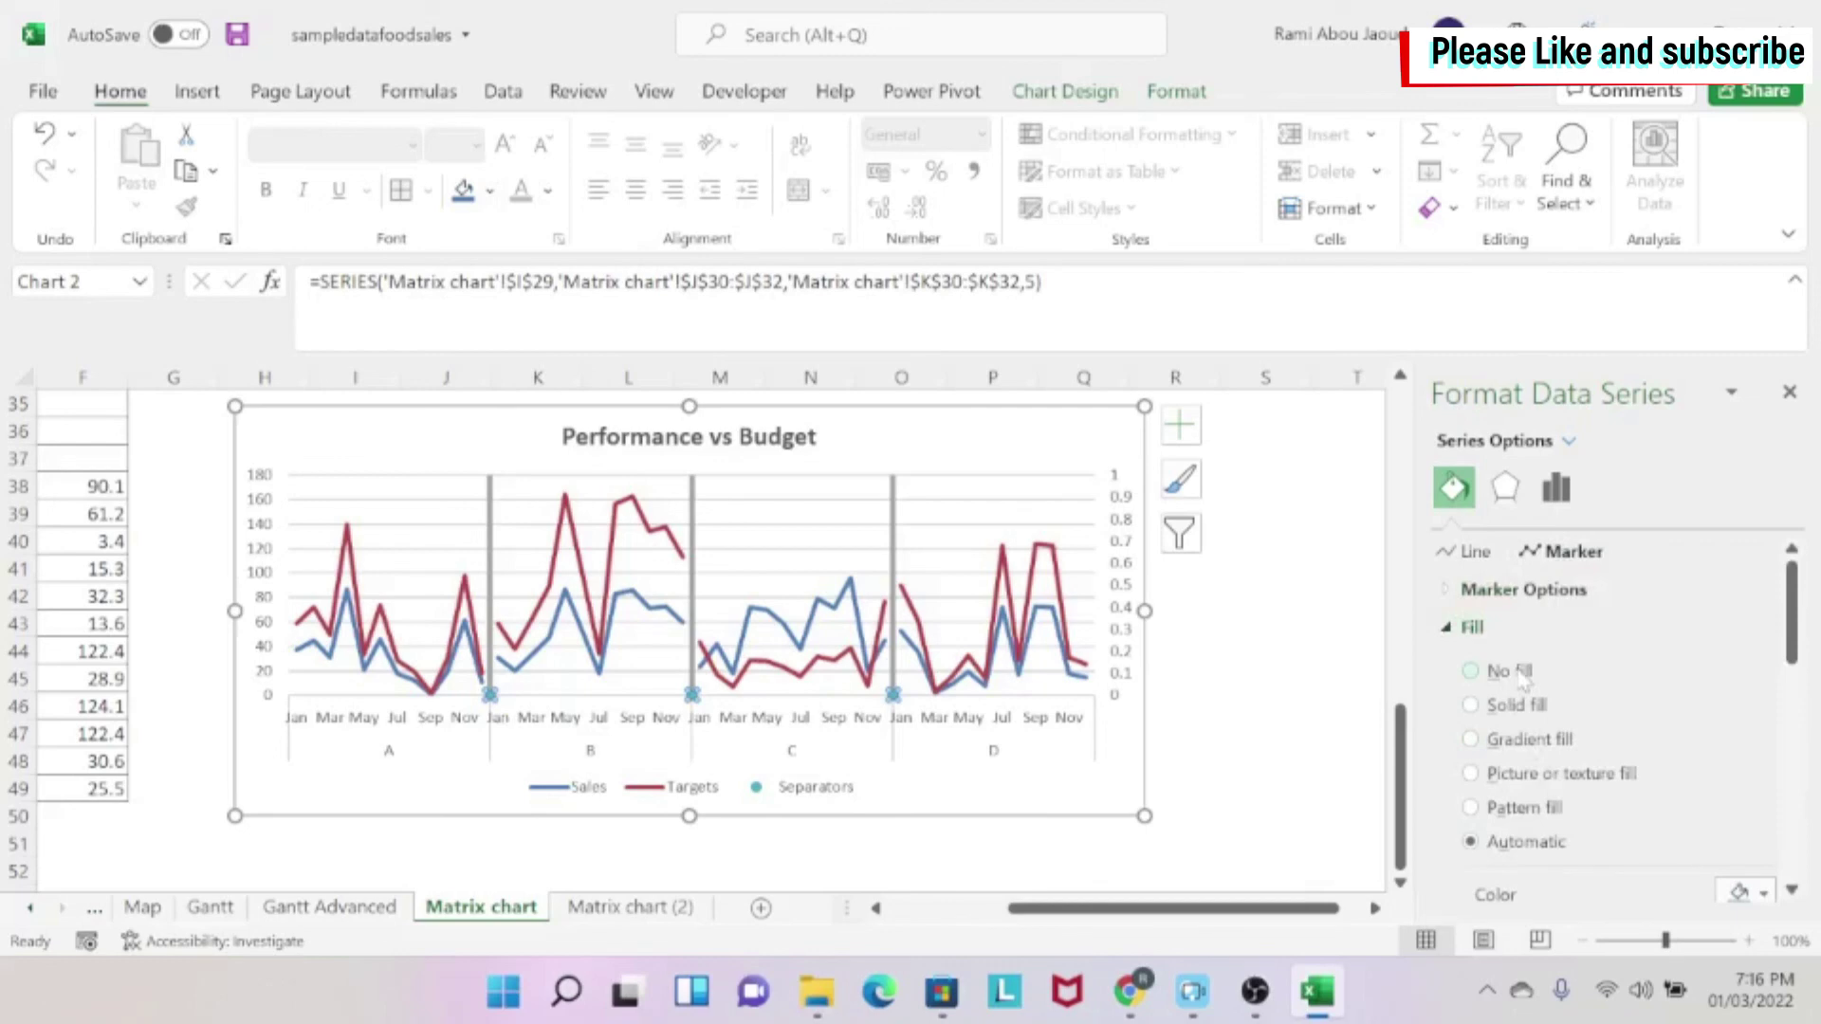
pyautogui.click(1521, 675)
pyautogui.scroll(-3, 1522, 676)
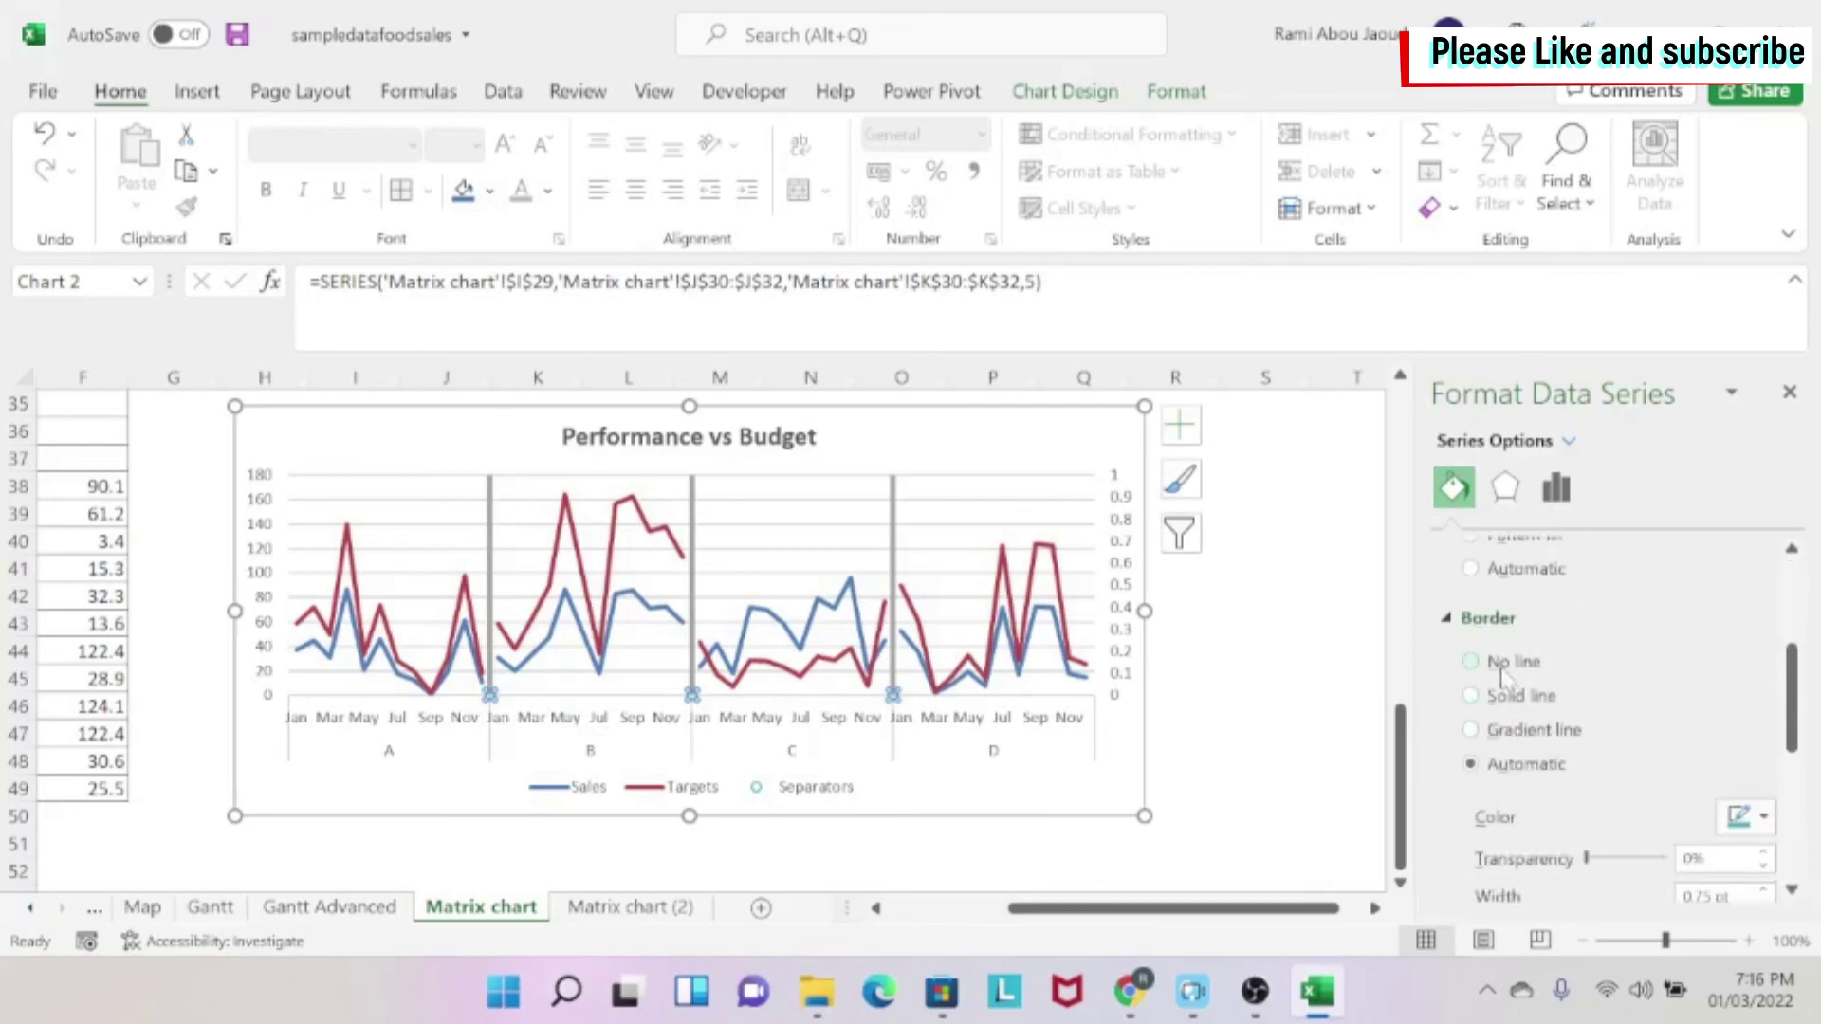
pyautogui.click(1508, 664)
pyautogui.click(1244, 728)
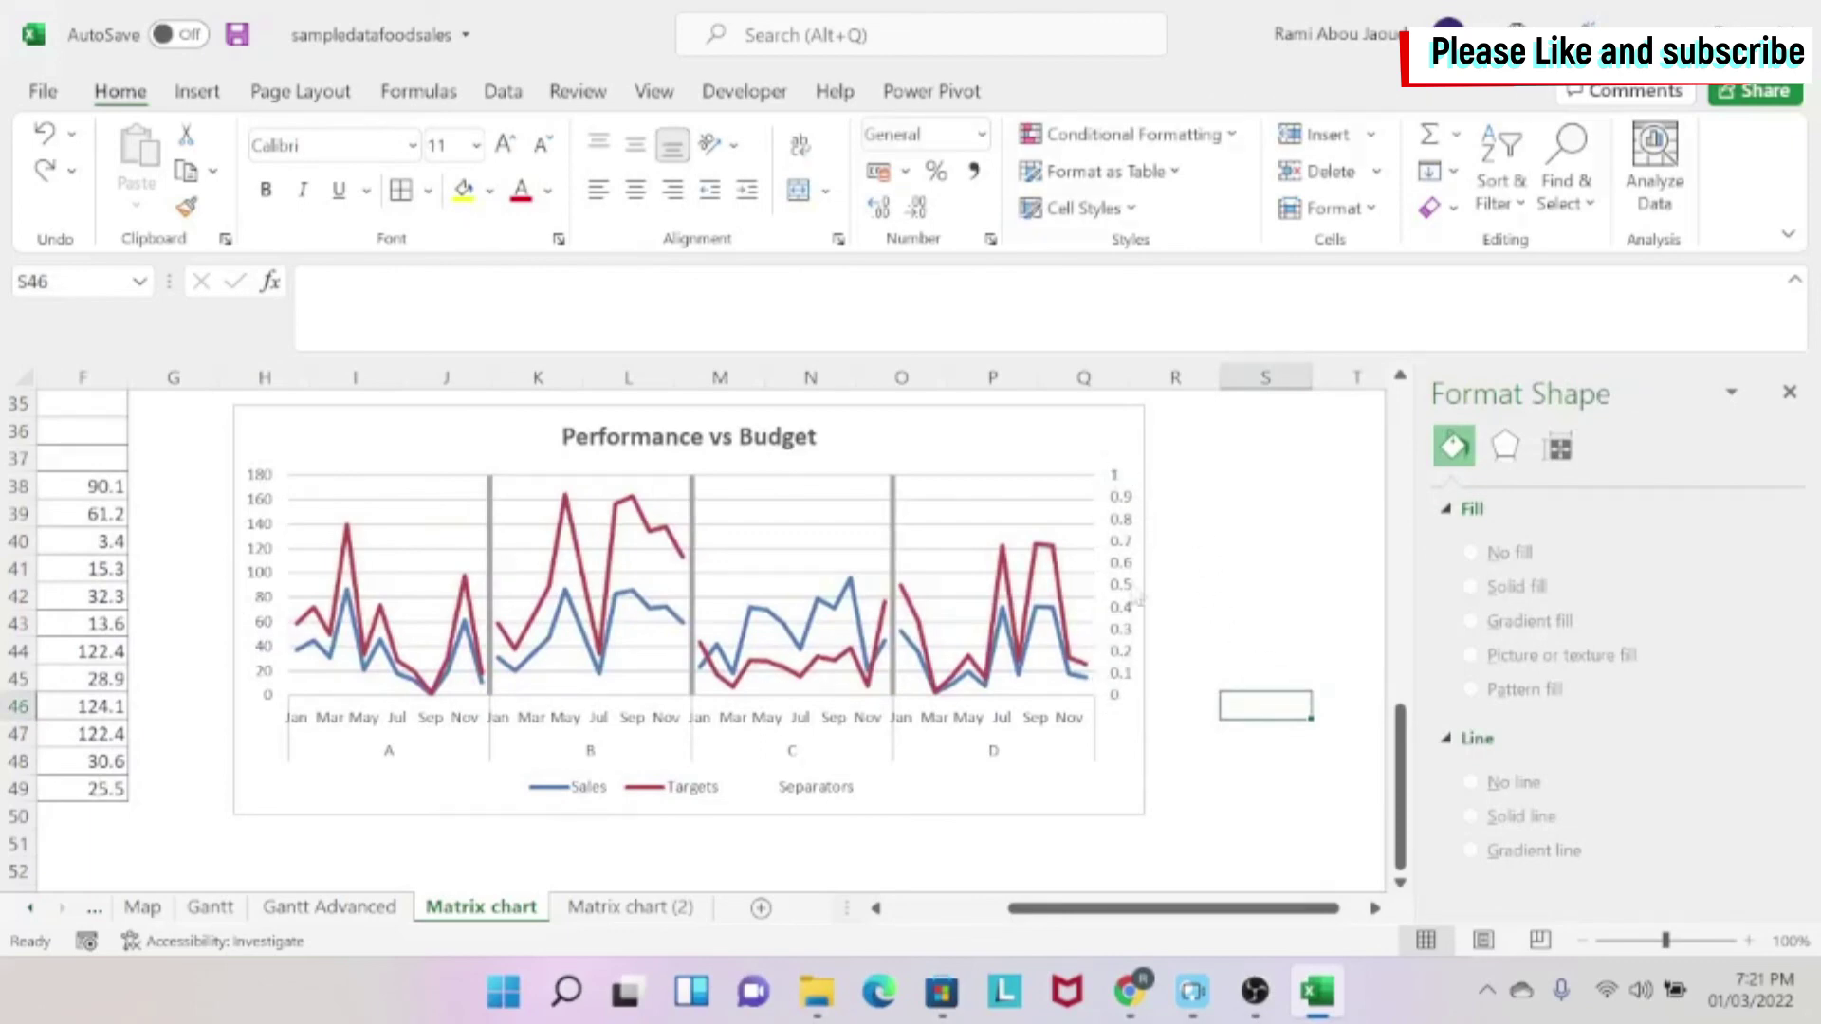
# Delete the secondary vertical axis, then undo to restore the separator lines.
pyautogui.click(1121, 562)
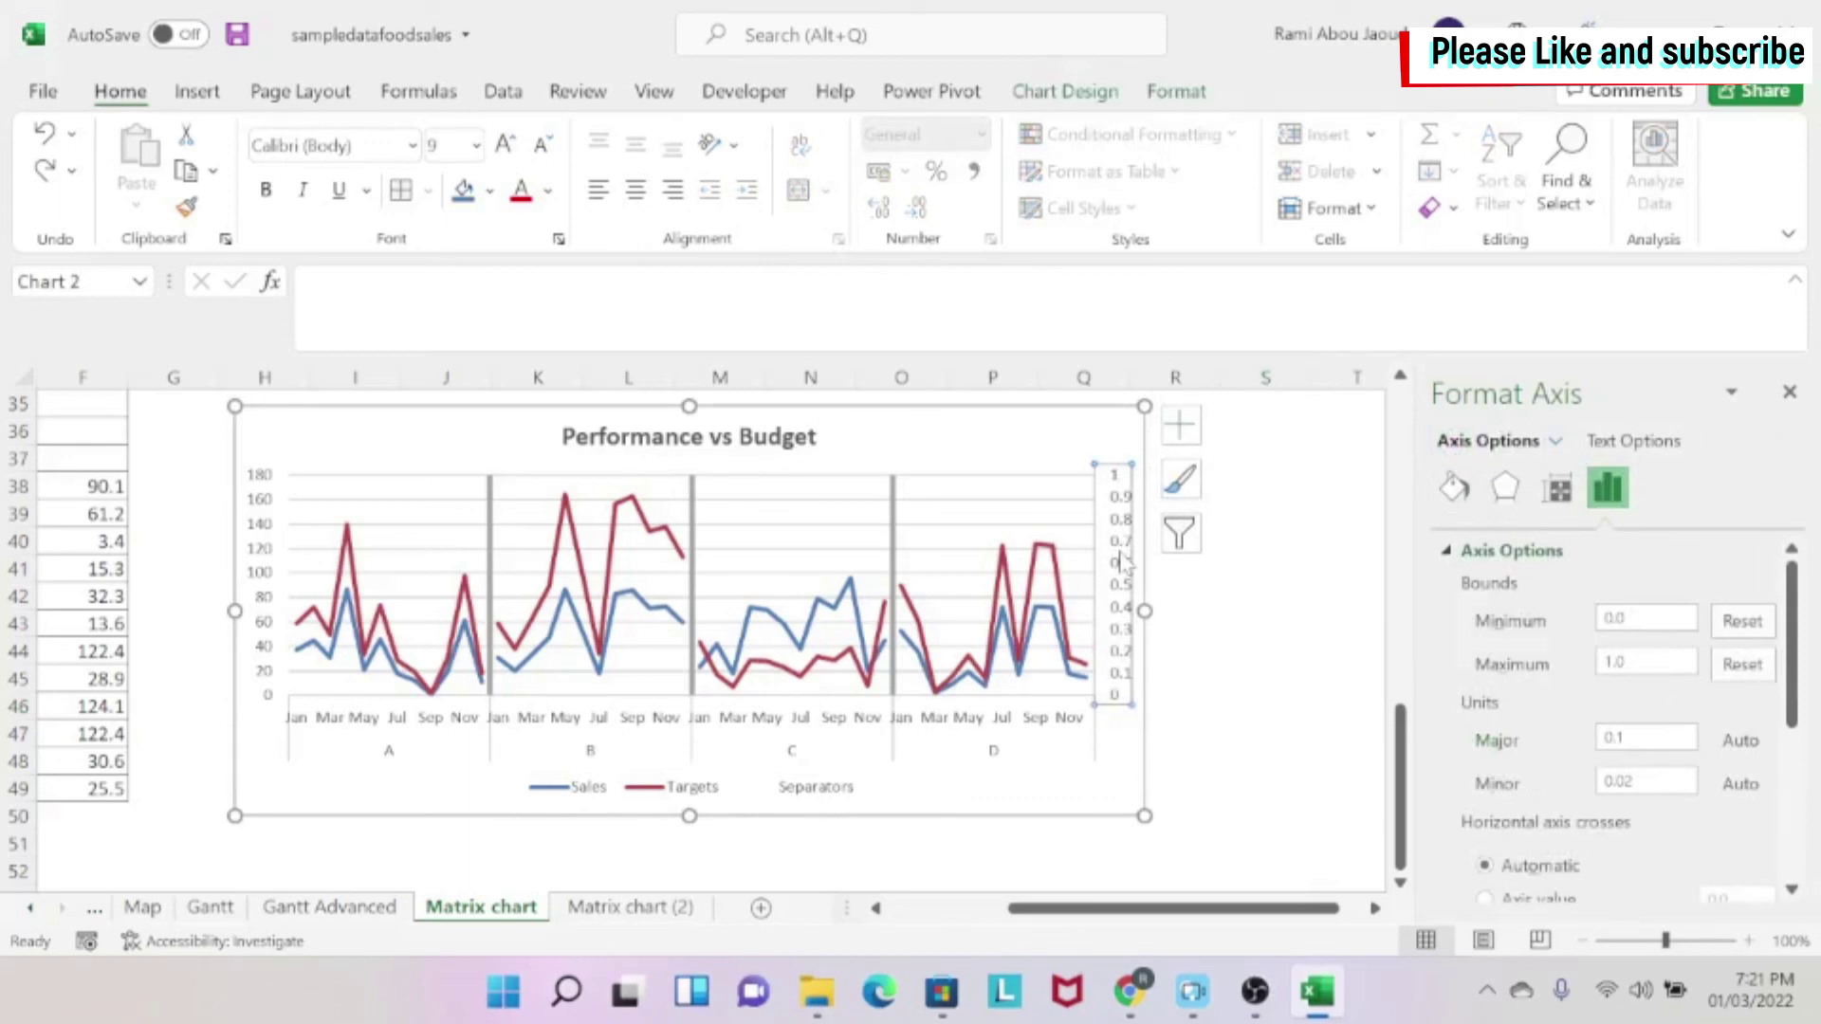
pyautogui.press('Delete')
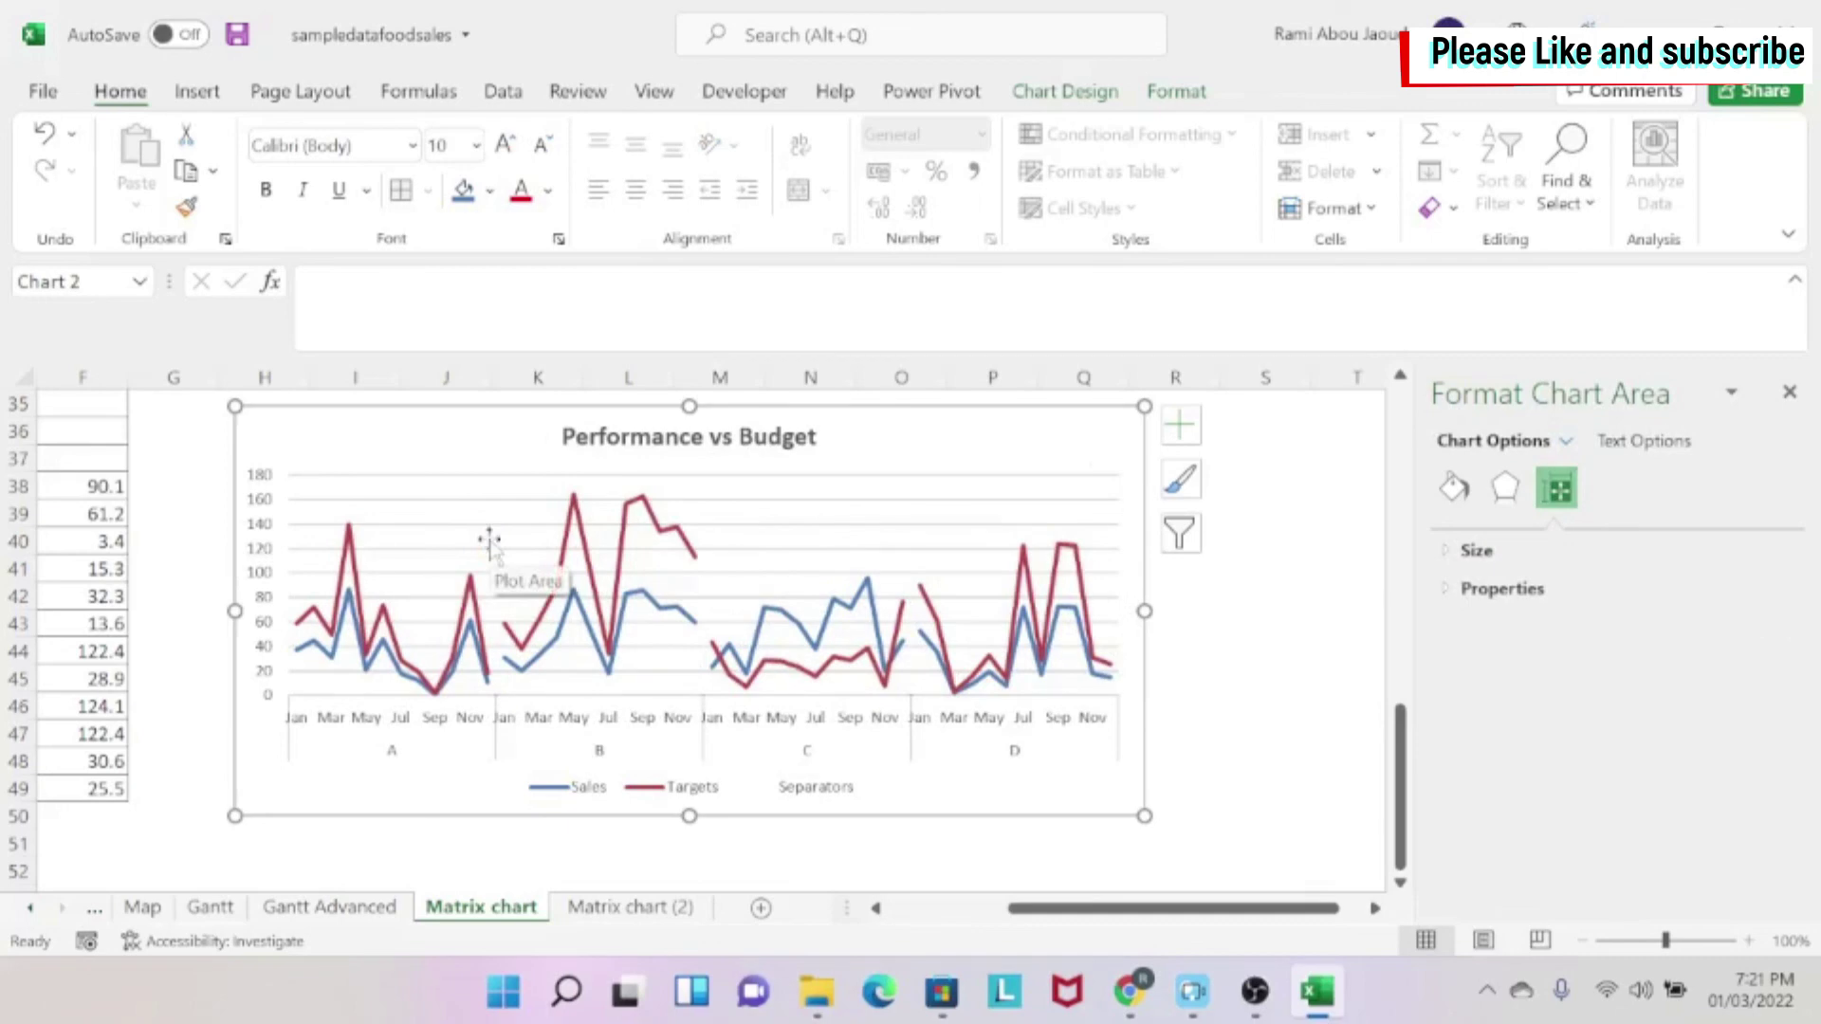
pyautogui.hotkey('ctrl', 'z')
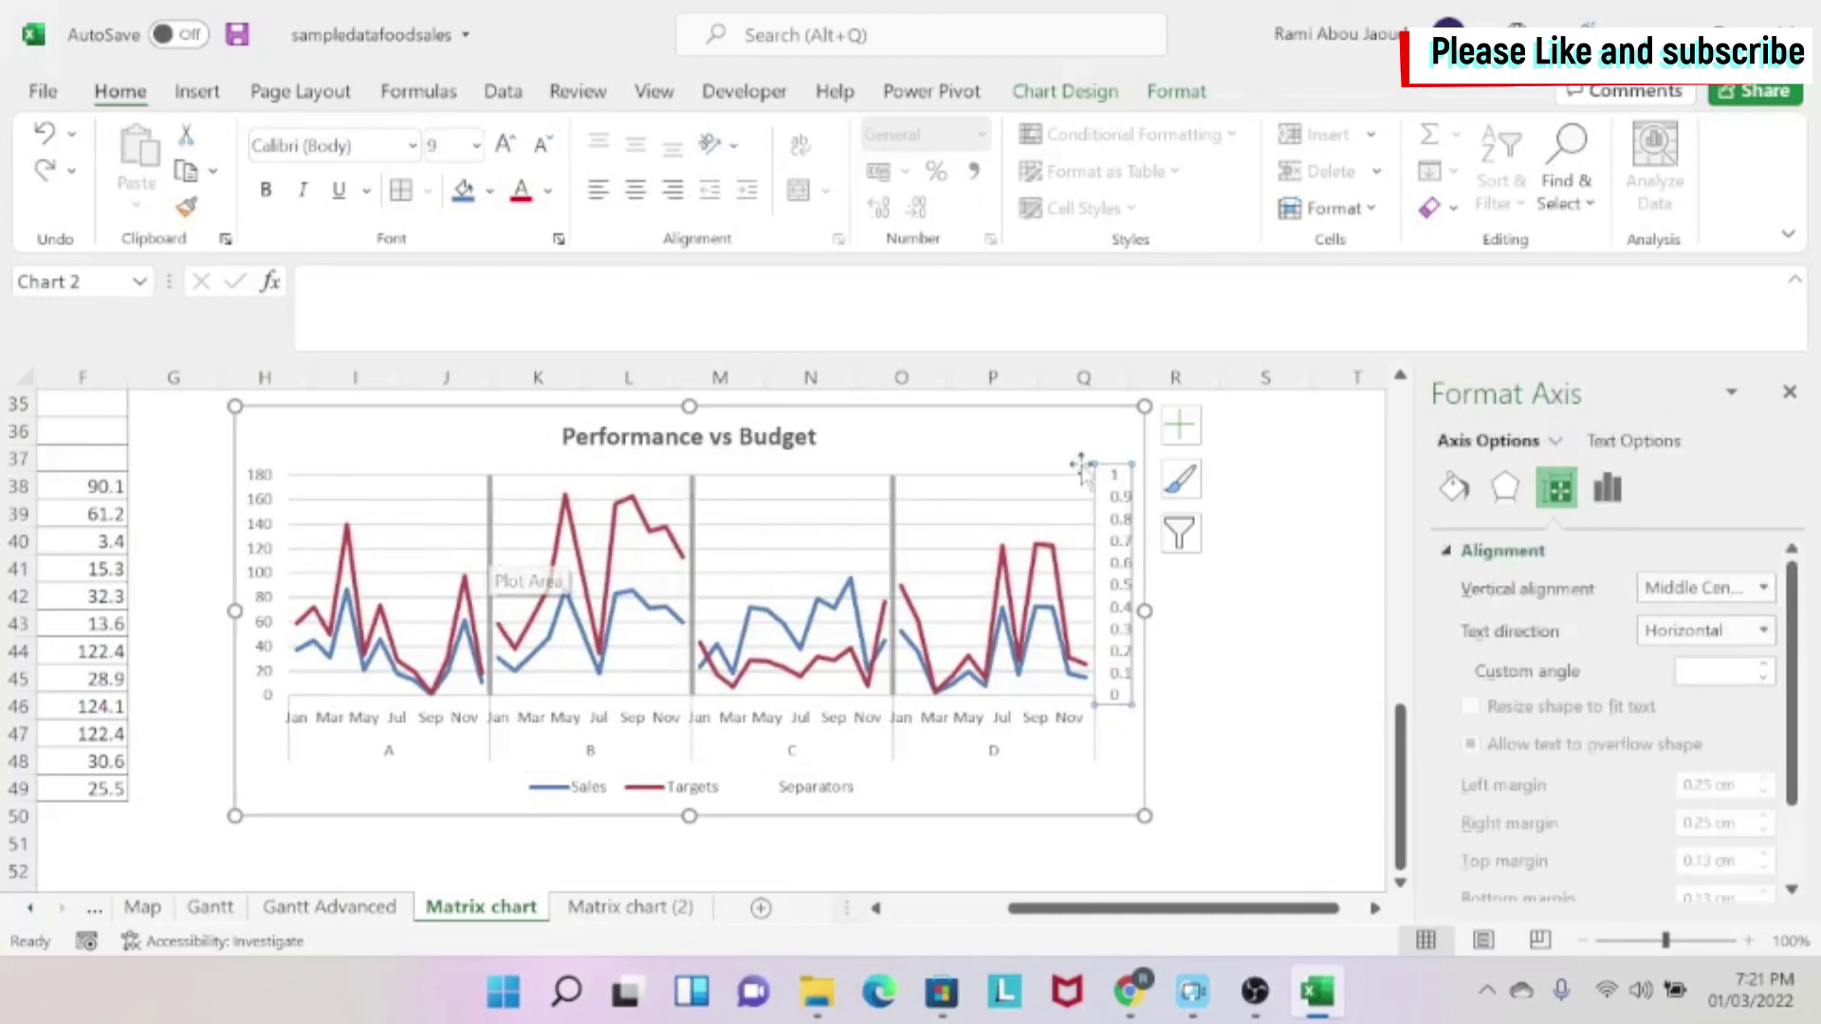
# Set the secondary axis major tick marks and label position to None.
pyautogui.click(1610, 490)
pyautogui.click(1479, 589)
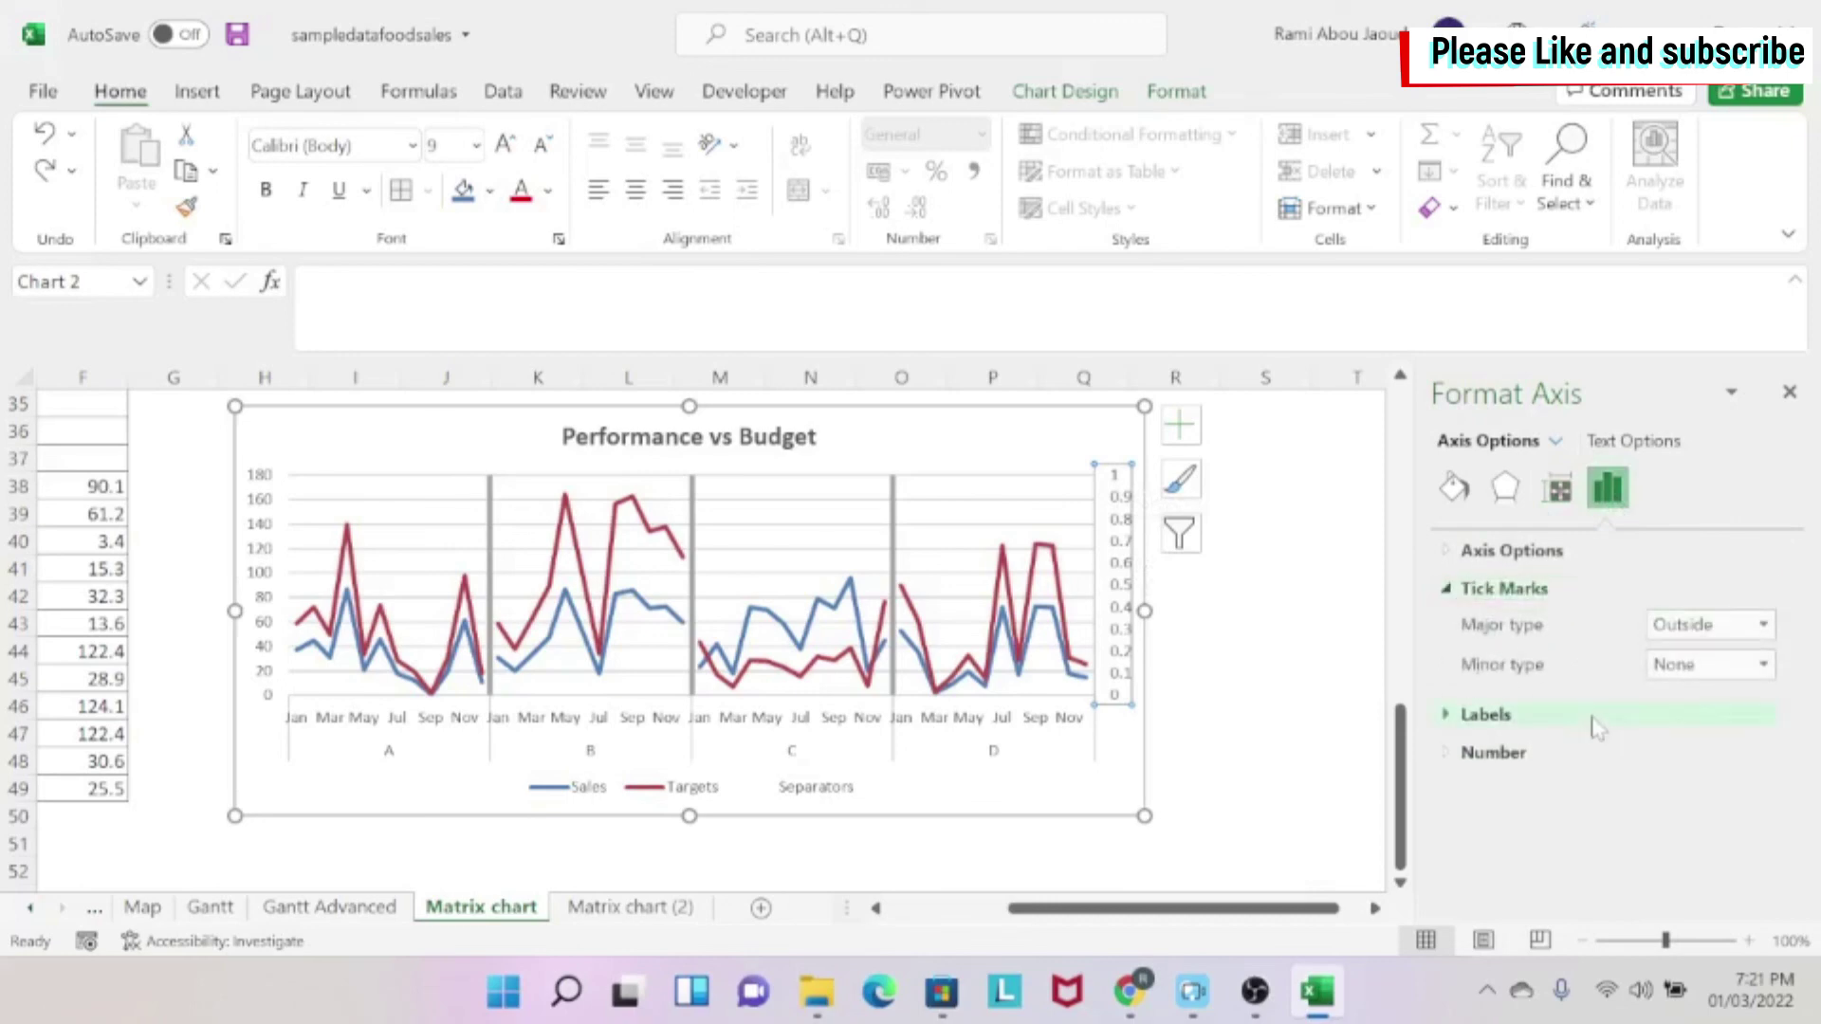
pyautogui.click(1761, 624)
pyautogui.click(1695, 658)
pyautogui.click(1475, 723)
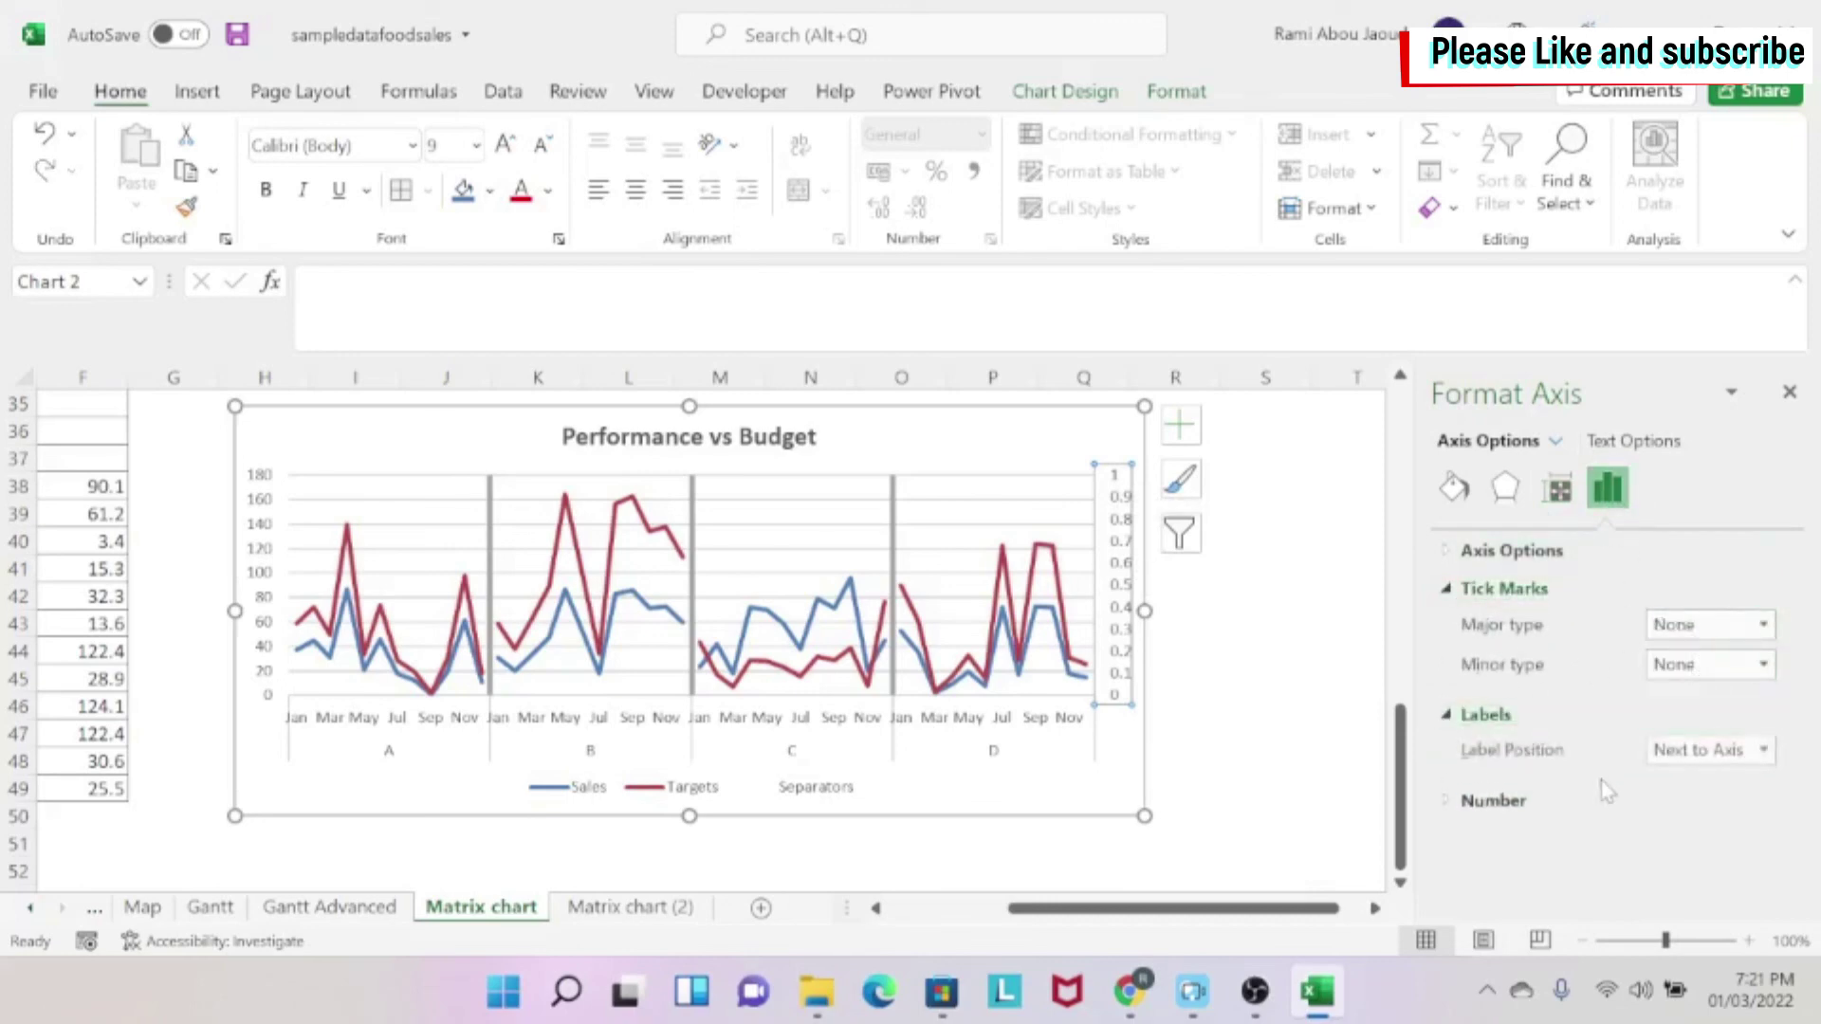
pyautogui.click(1762, 750)
pyautogui.click(1688, 877)
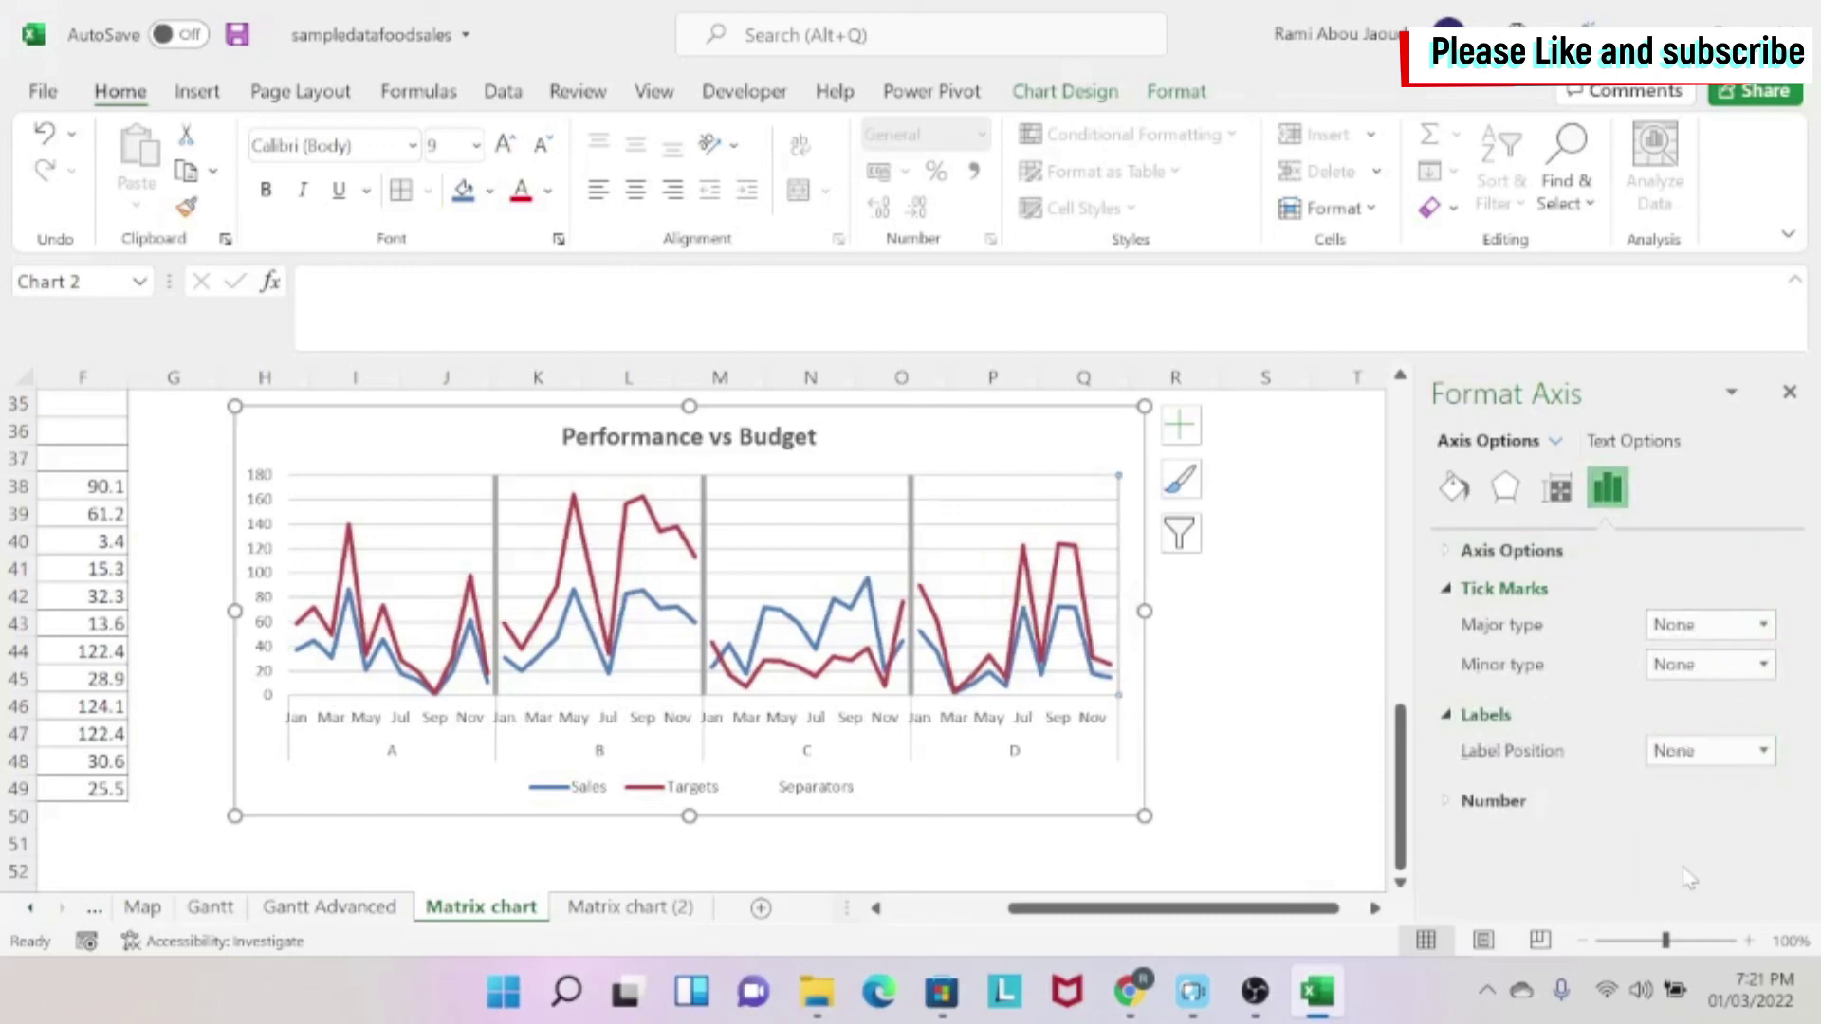
# Give the secondary axis line 0% transparency and a 2.75 pt width.
pyautogui.click(1453, 488)
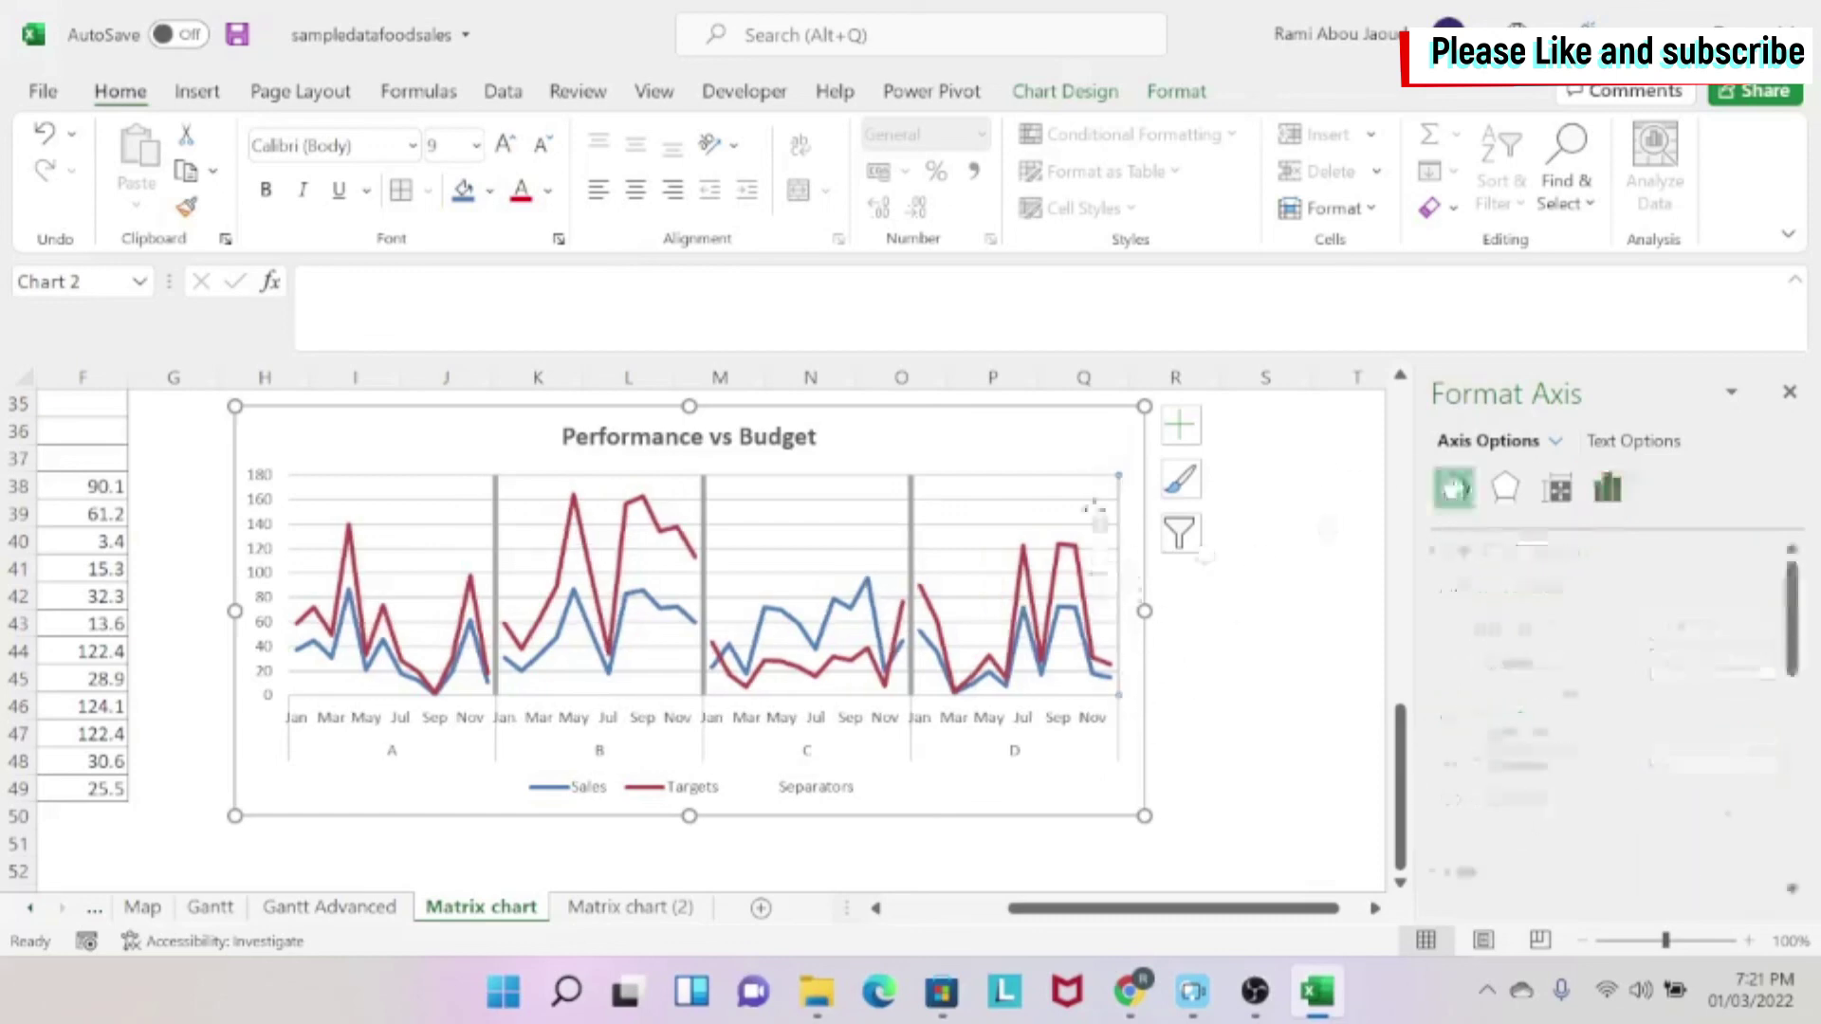
pyautogui.scroll(-3, 1676, 675)
pyautogui.scroll(-3, 1677, 675)
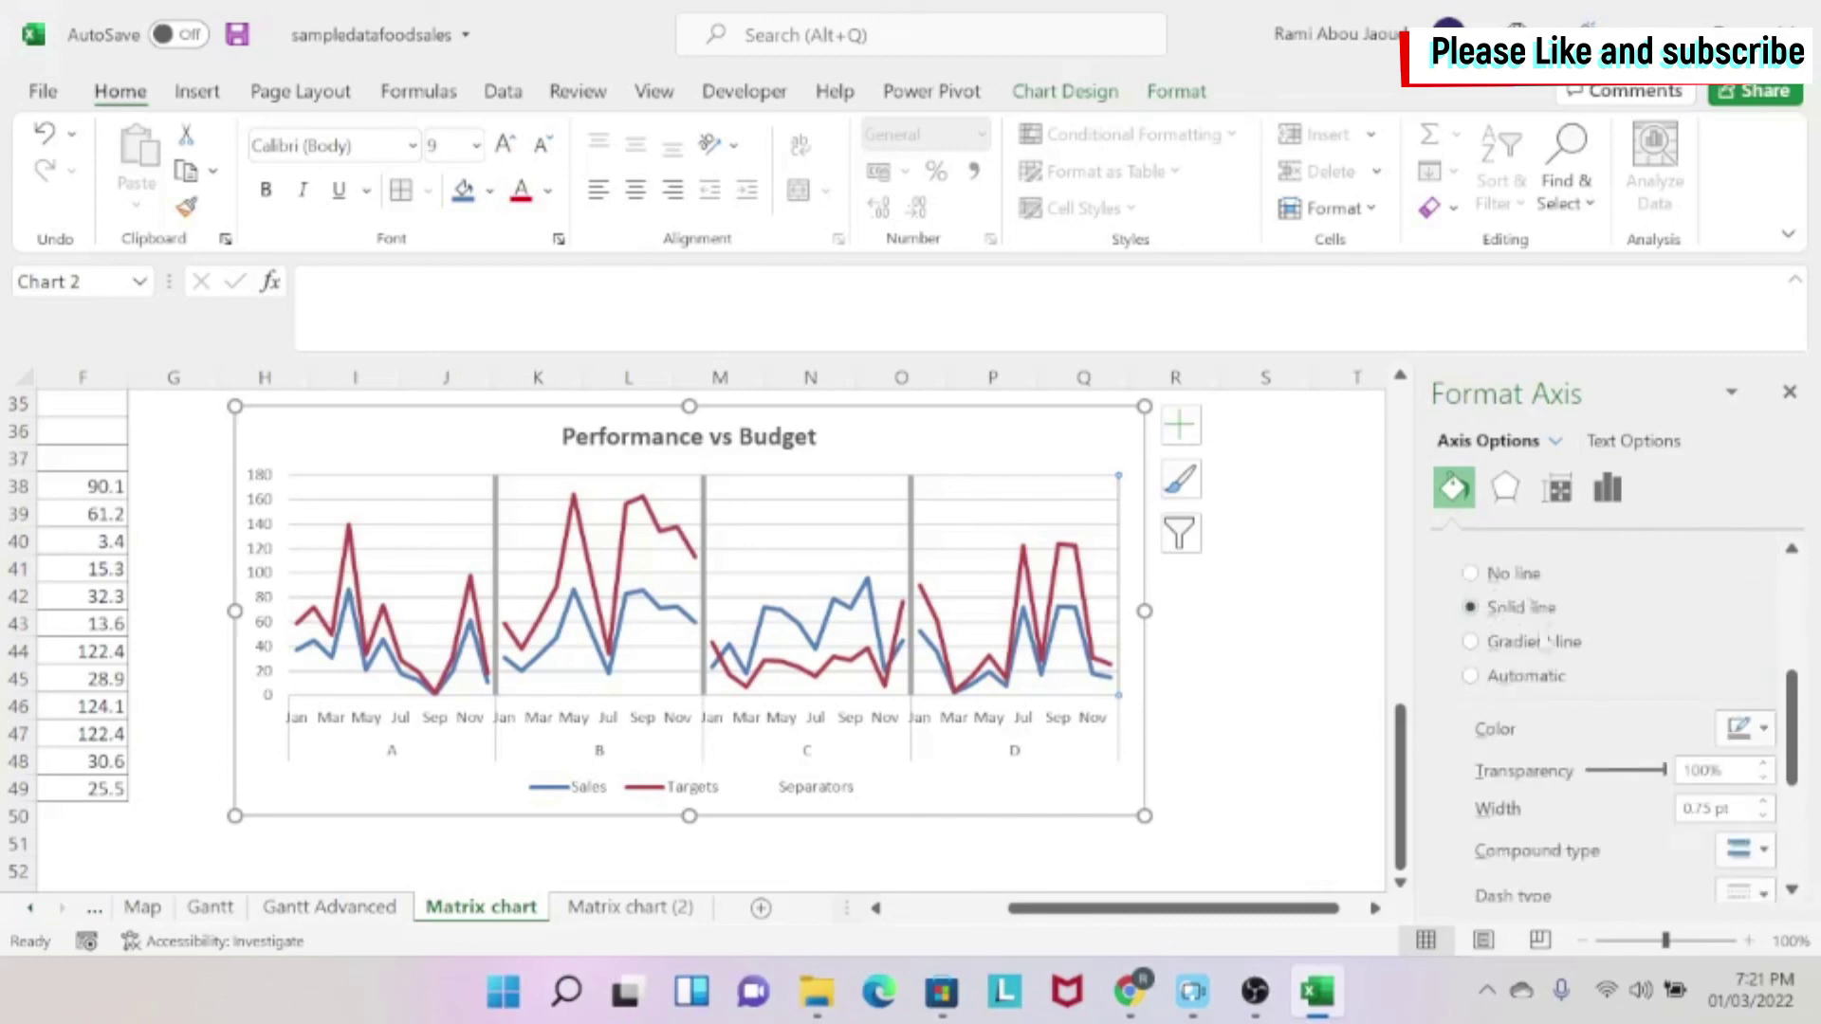
pyautogui.moveTo(1666, 772); pyautogui.dragTo(1570, 780)
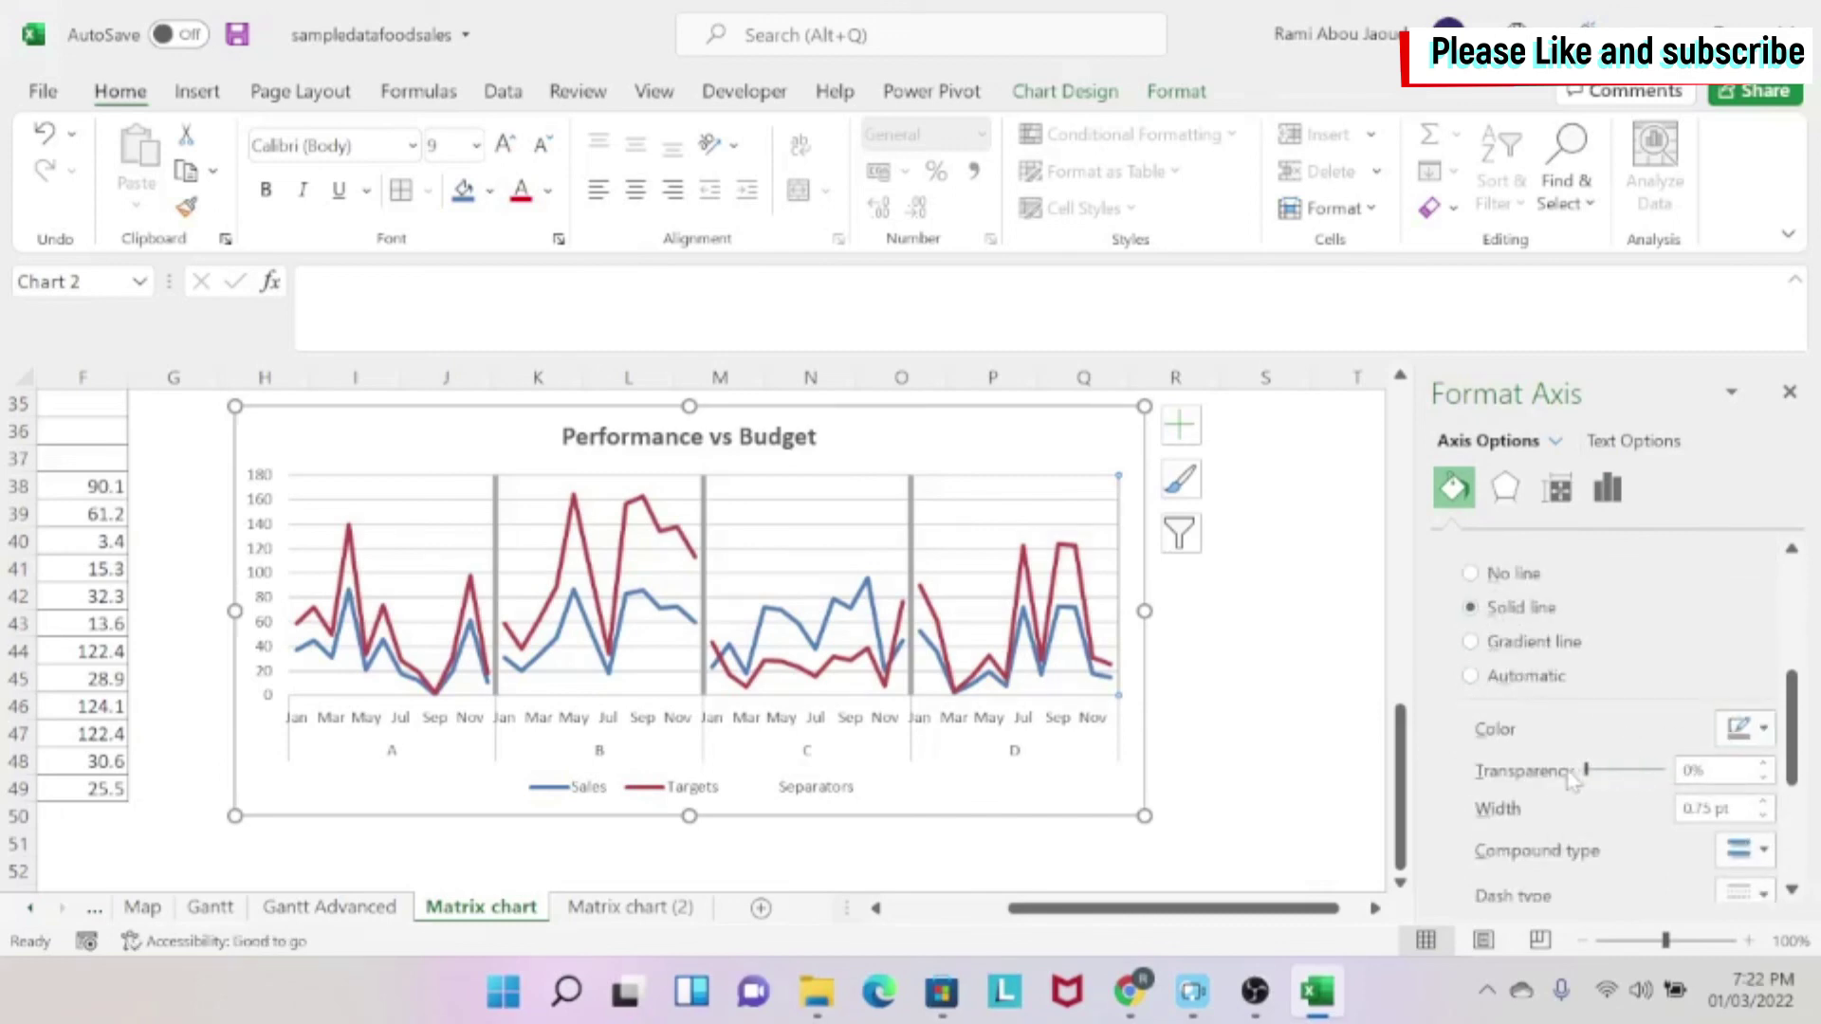
pyautogui.click(1762, 802)
pyautogui.click(1762, 802)
pyautogui.click(1761, 802)
pyautogui.click(1762, 802)
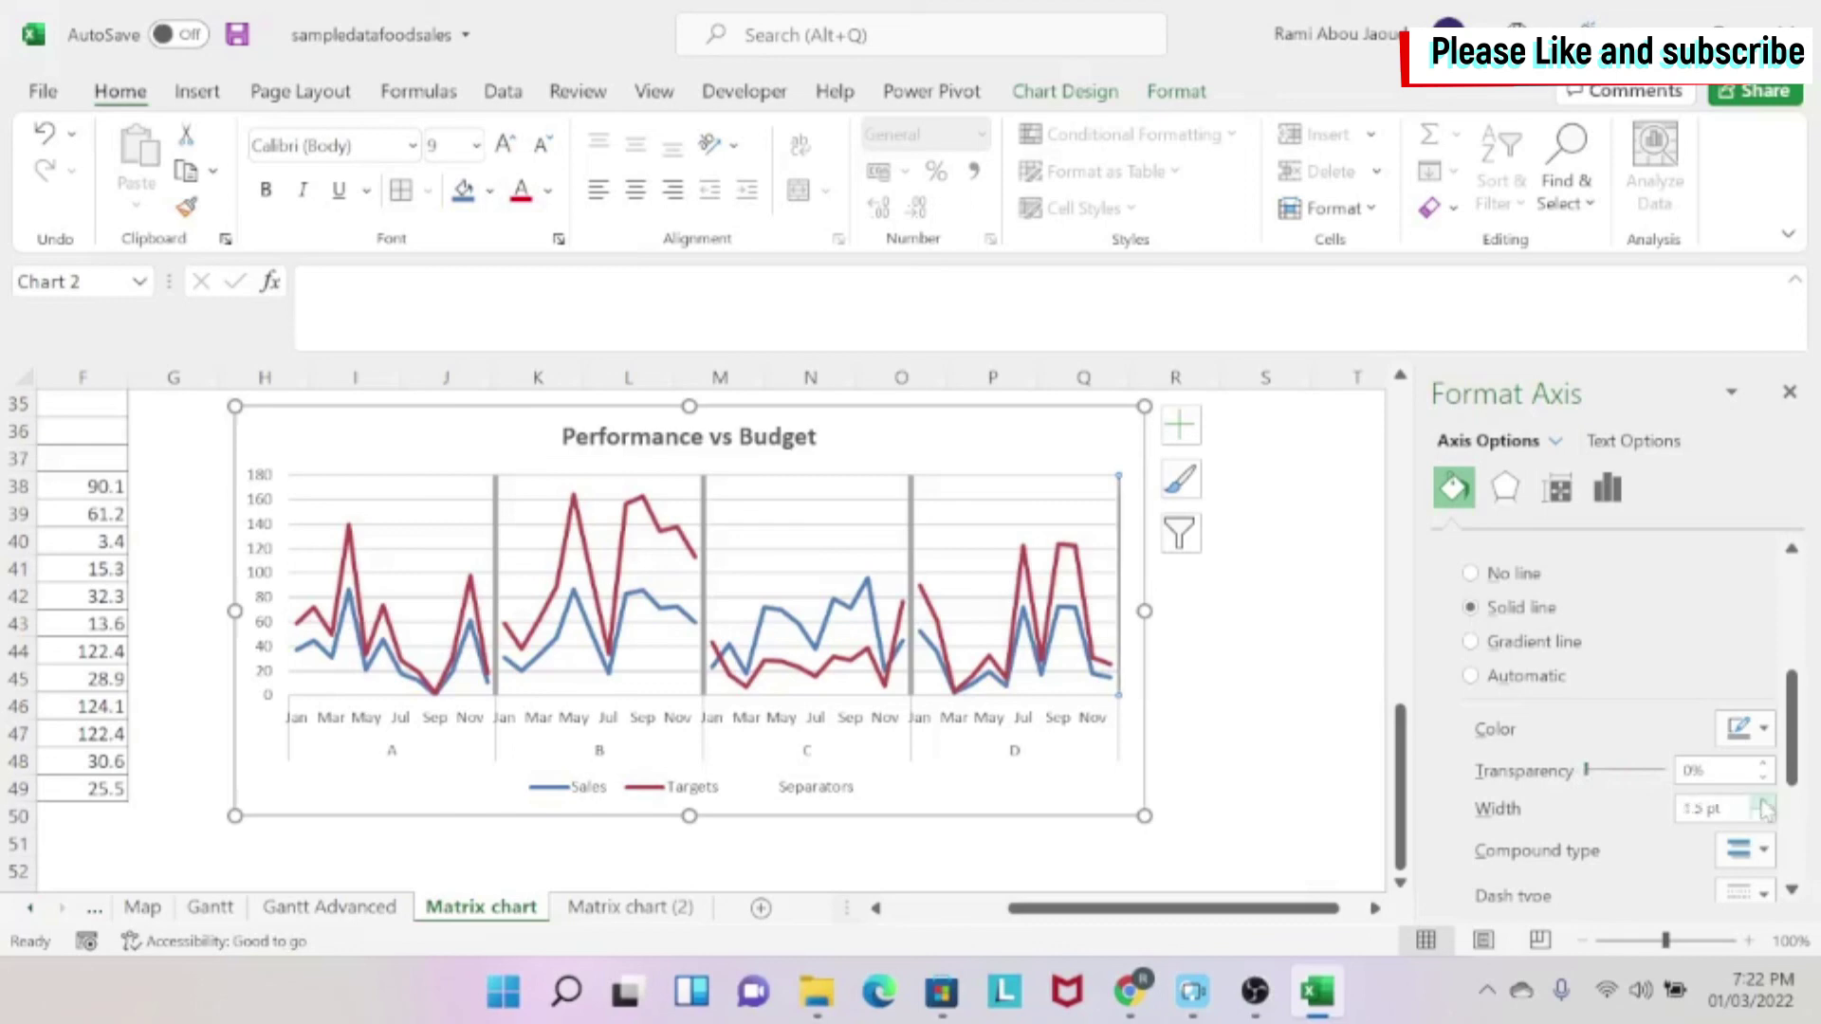
pyautogui.click(1762, 803)
pyautogui.click(1762, 803)
pyautogui.click(1762, 803)
pyautogui.click(1762, 802)
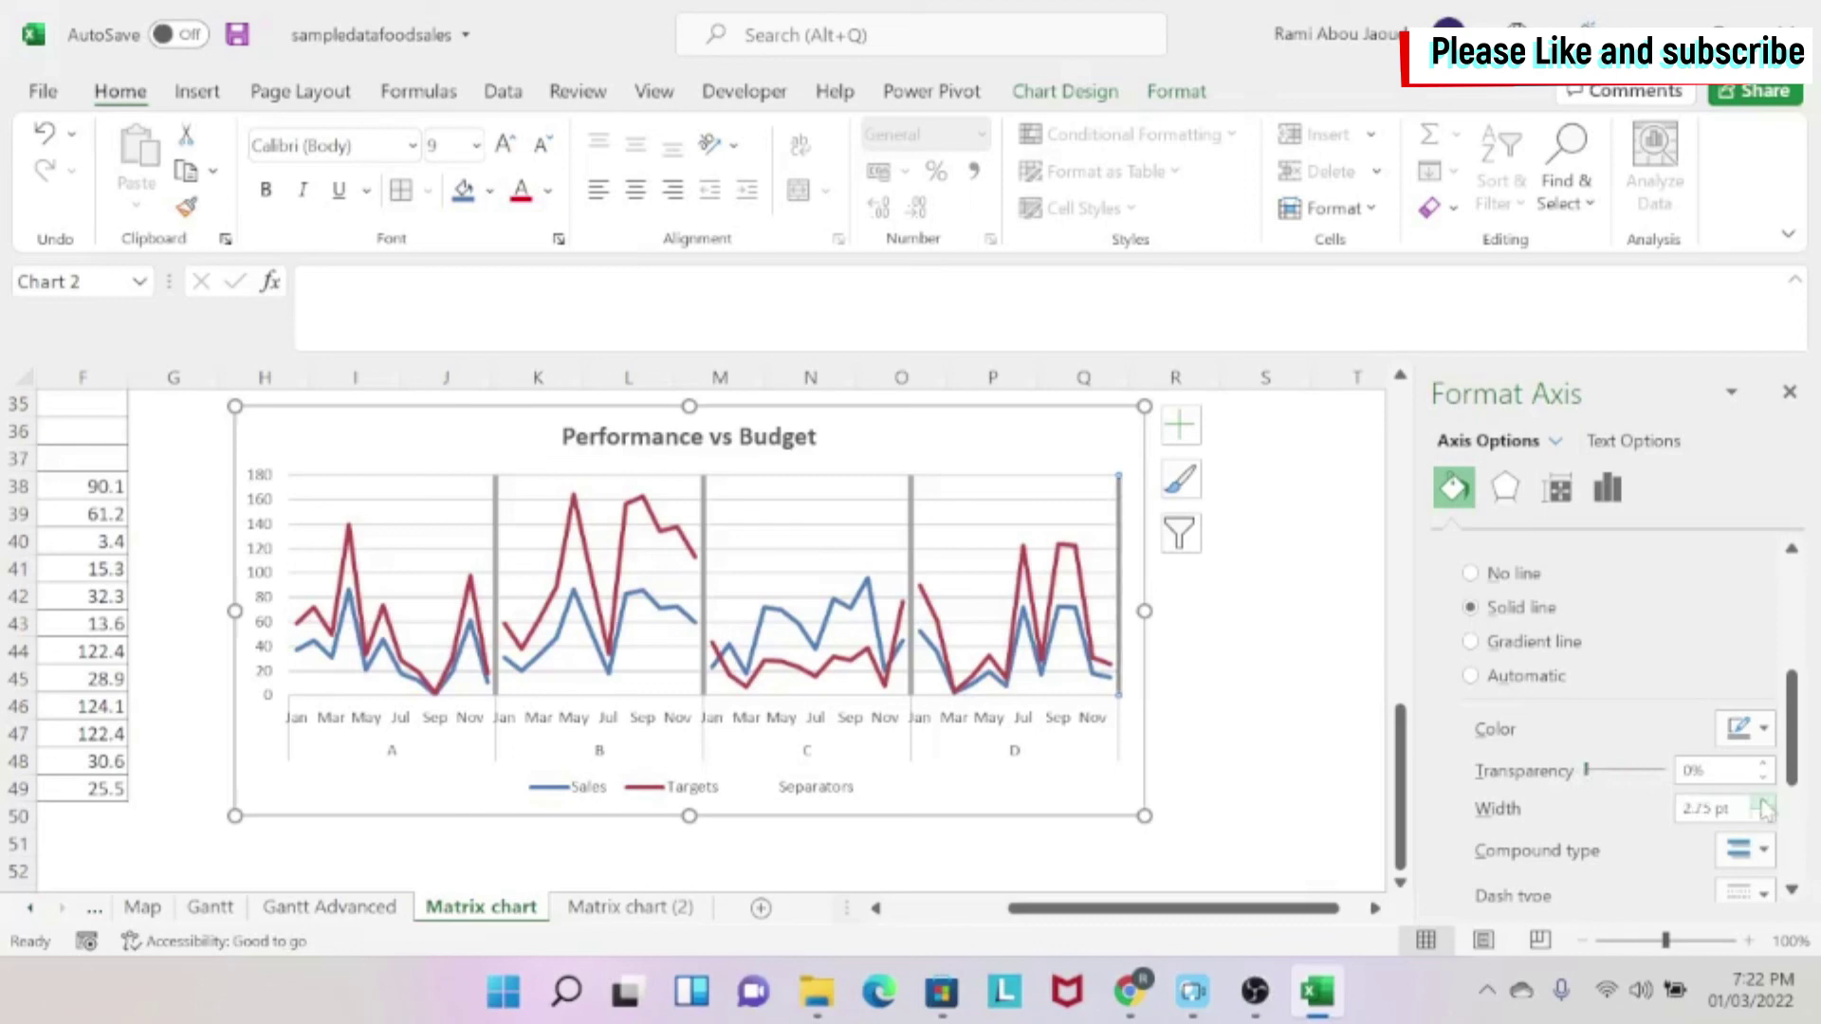
pyautogui.click(1278, 621)
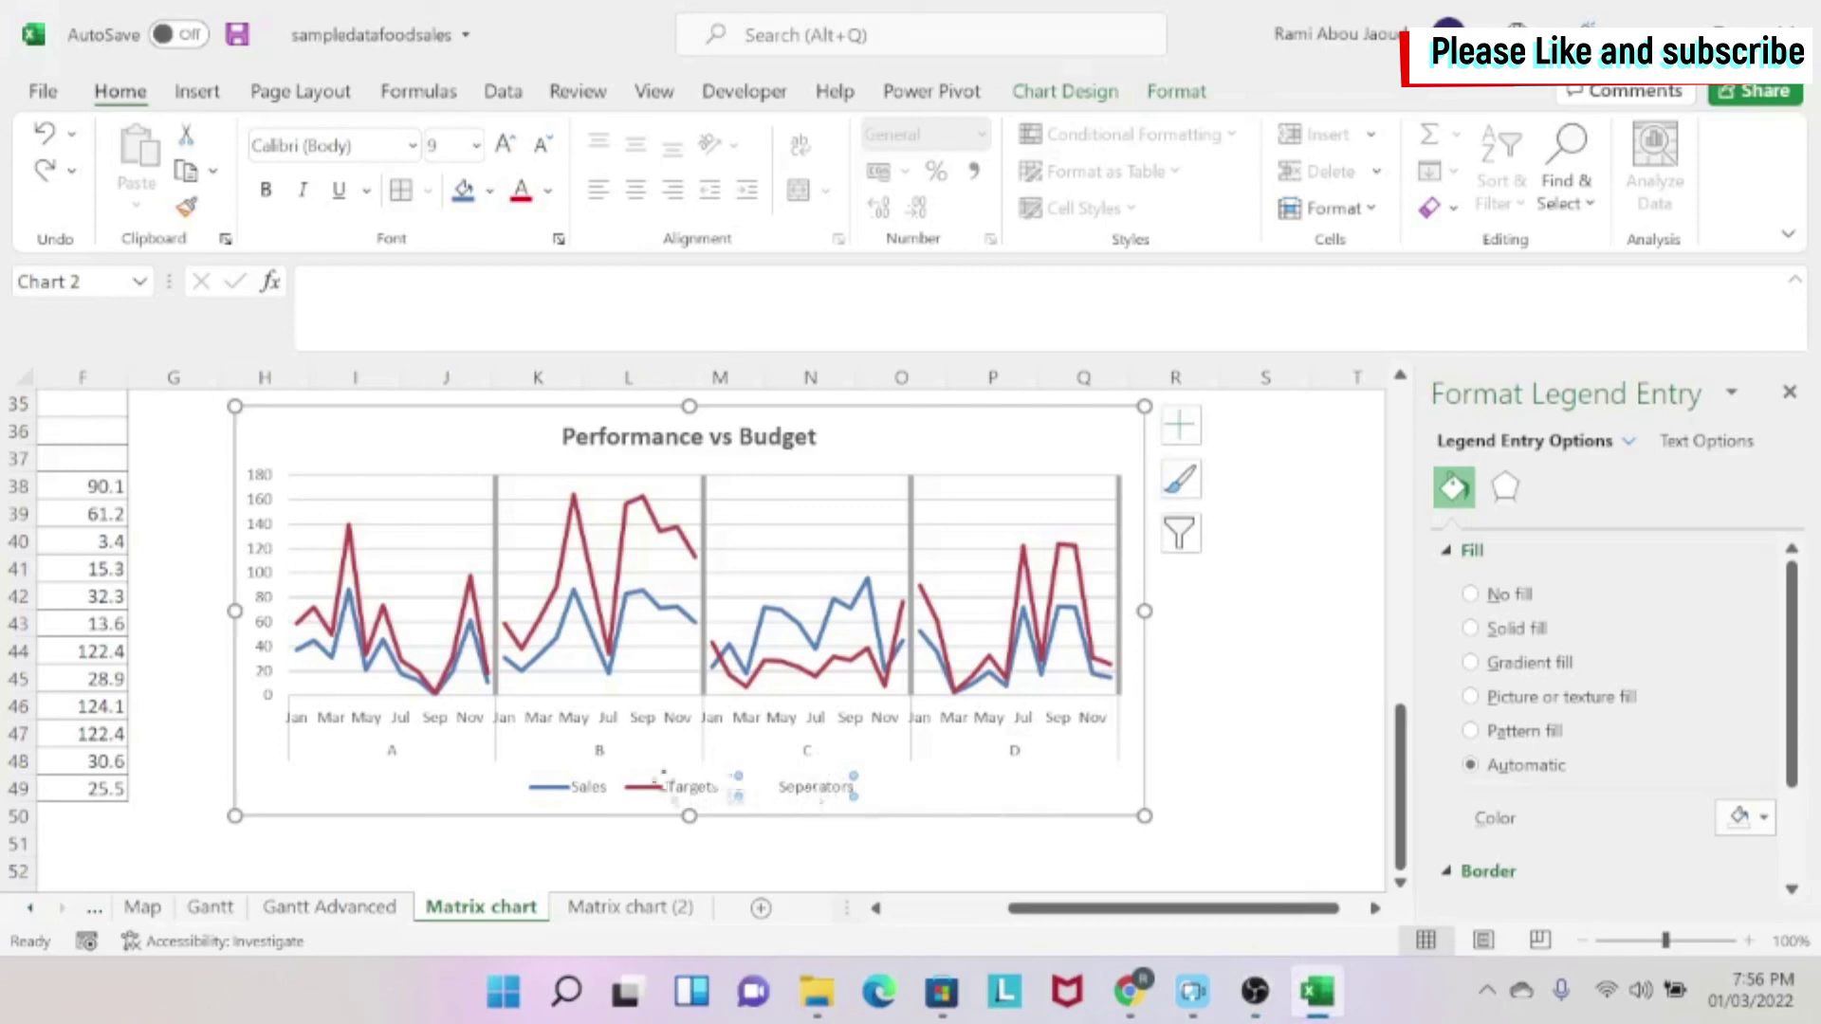
# Delete the Separators legend entry so the legend shows only Sales and Targets.
pyautogui.click(664, 785)
pyautogui.click(823, 792)
pyautogui.press('Delete')
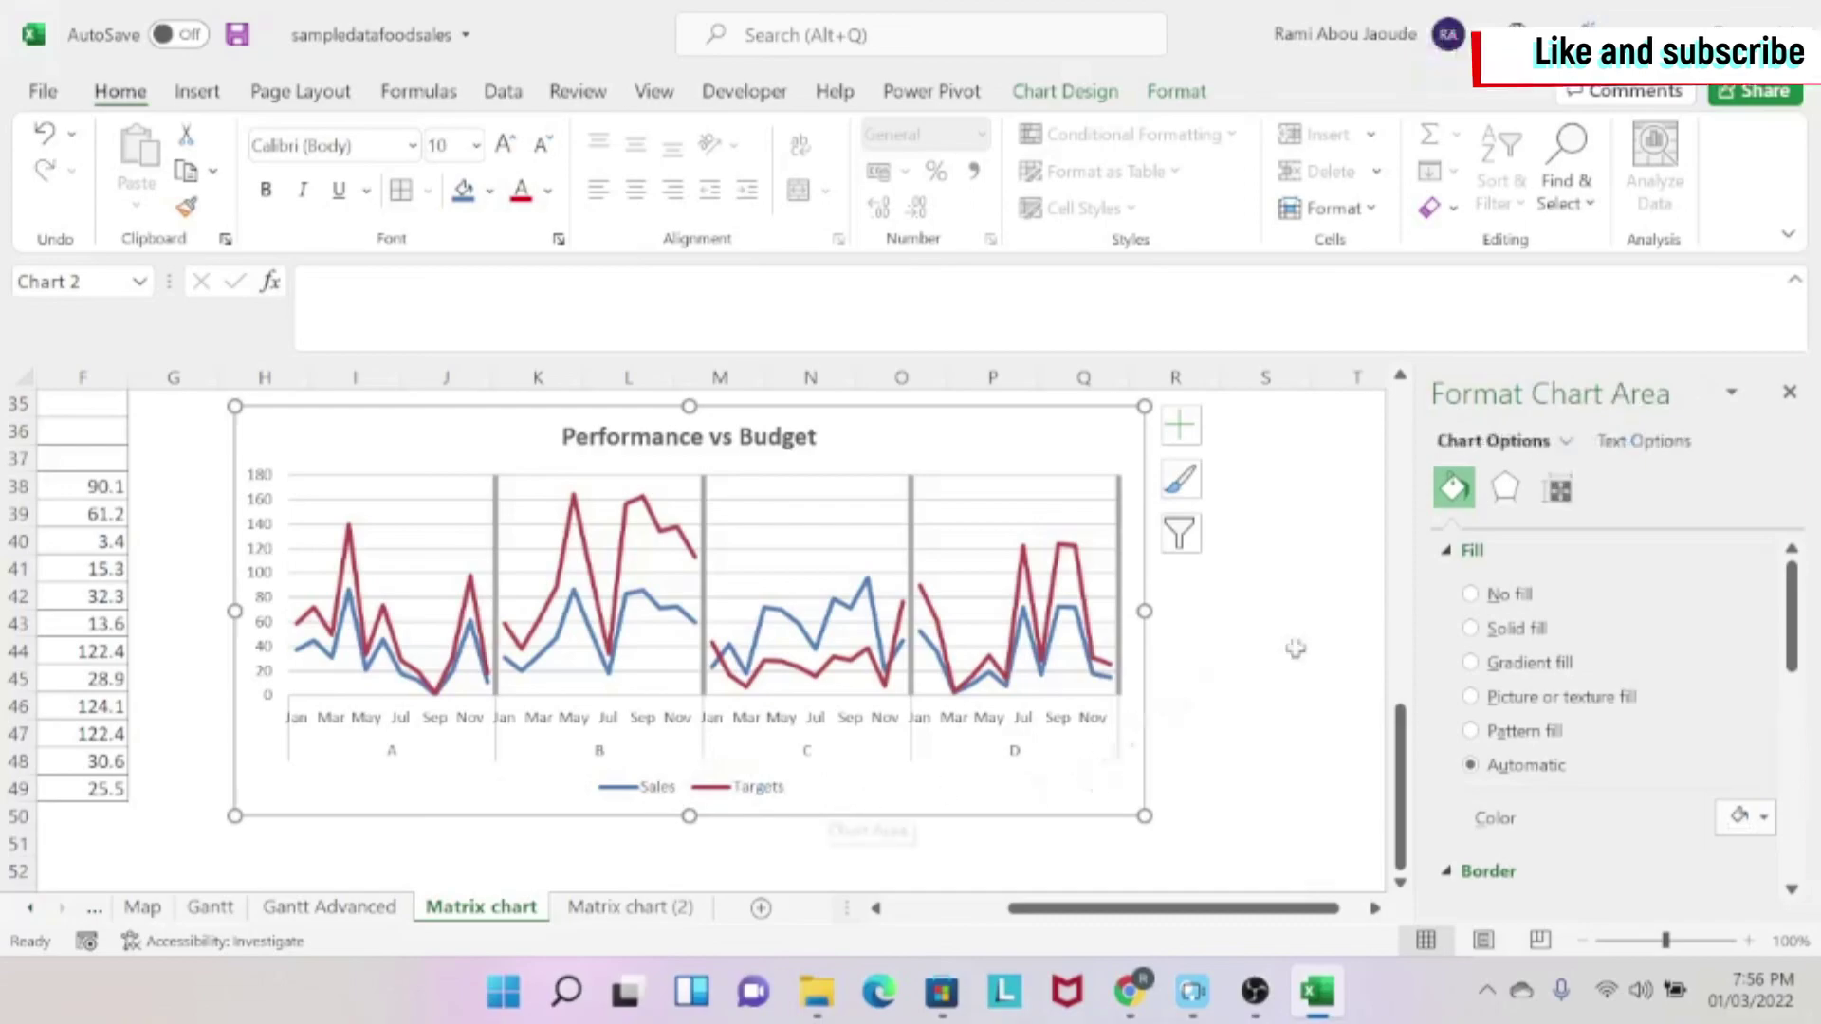